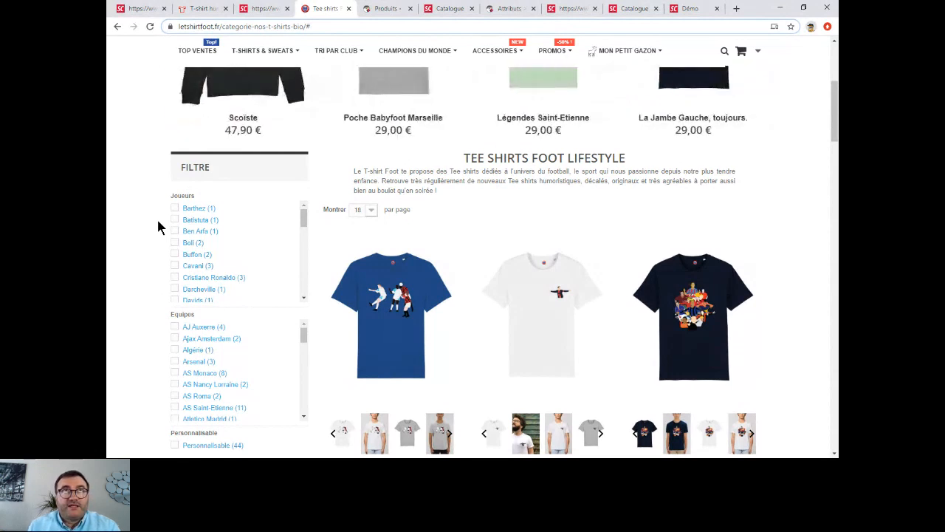
Step: Review the webinar outline's intro line and the slide defining "Caractéristique" and "Déclinaison"
left_click(387, 9)
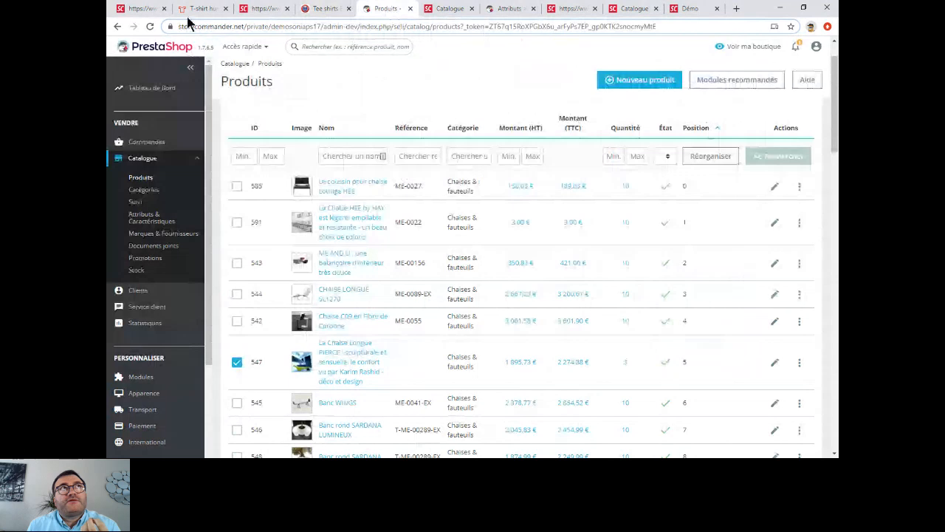
left_click(140, 9)
left_click_drag(227, 165, 407, 165)
left_click(417, 168)
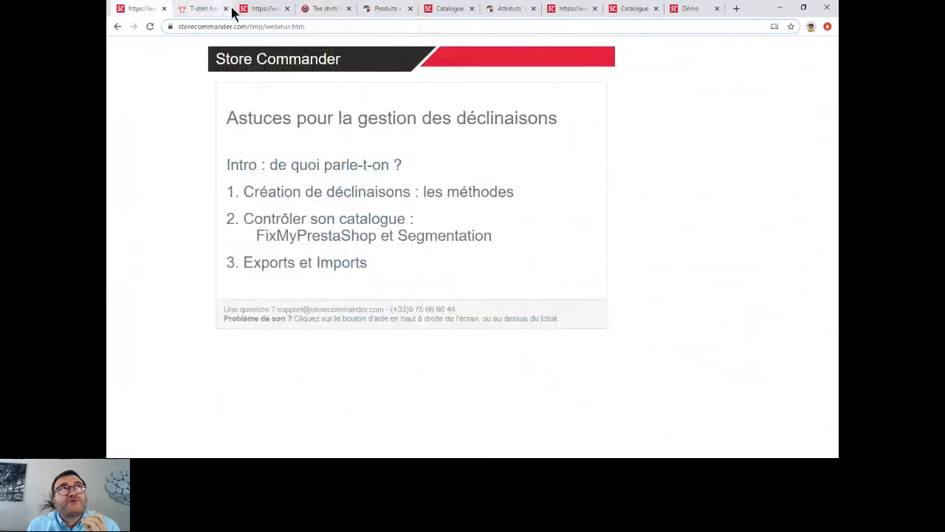
left_click(260, 9)
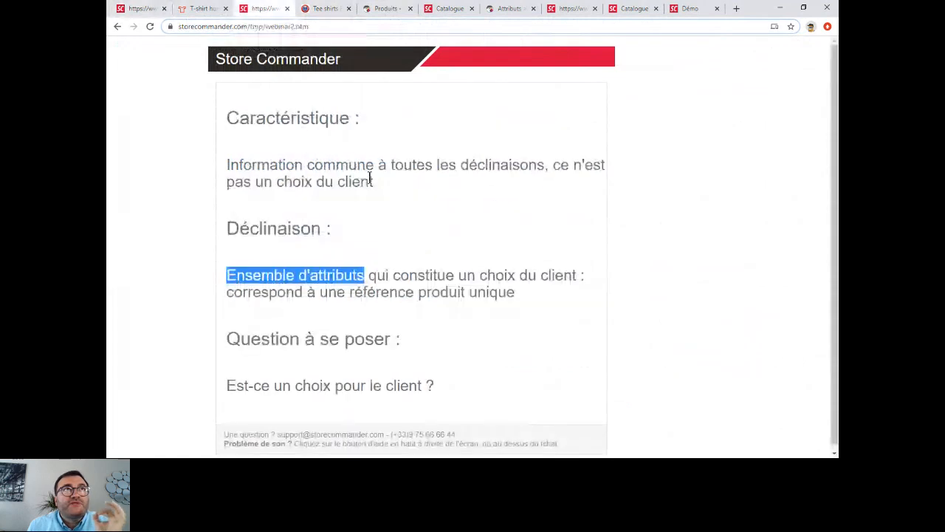
left_click(390, 168)
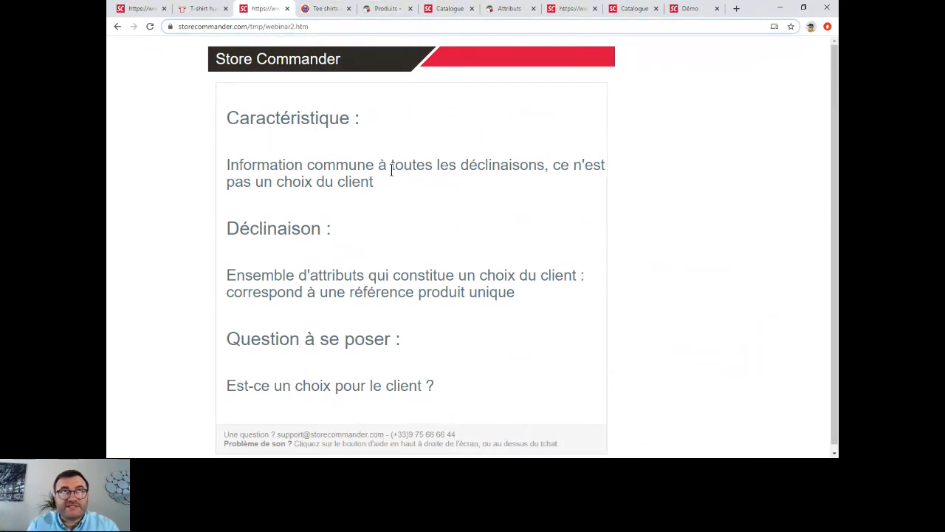
Step: On the football T-shirt shop page, filter the products by the player Barthez and open the matching T-shirt
left_click(322, 9)
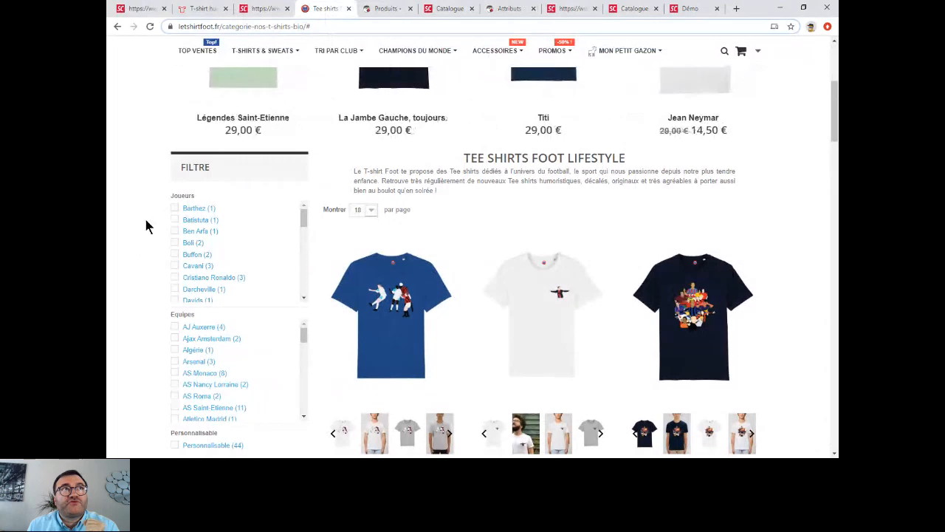
left_click(175, 207)
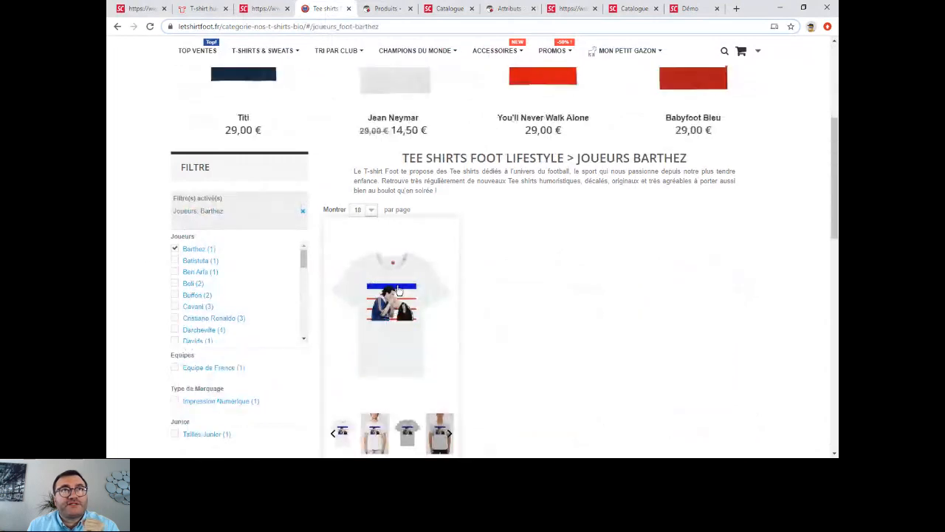
left_click(397, 288)
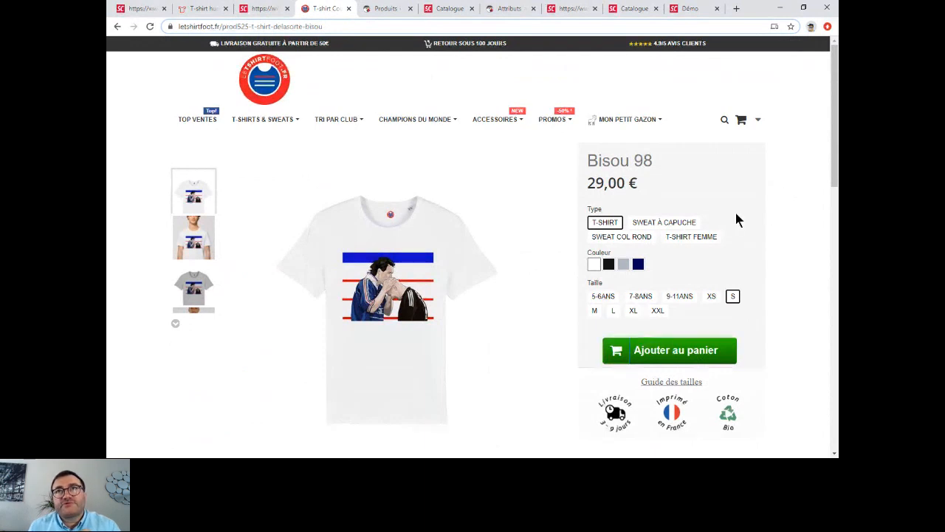
Step: Compare the Bisou 98 product types Sweat à capuche, Sweat col rond and T-shirt femme, ending on T-shirt
left_click(658, 225)
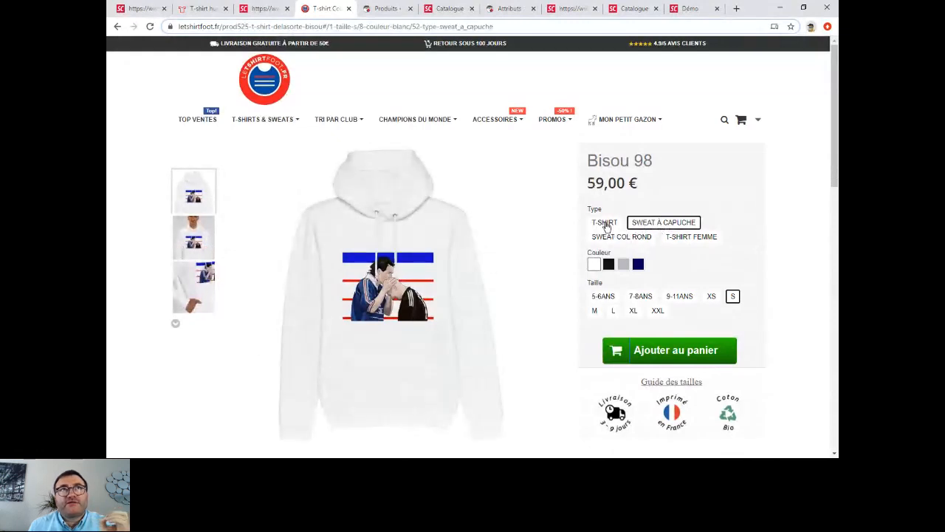
left_click(605, 225)
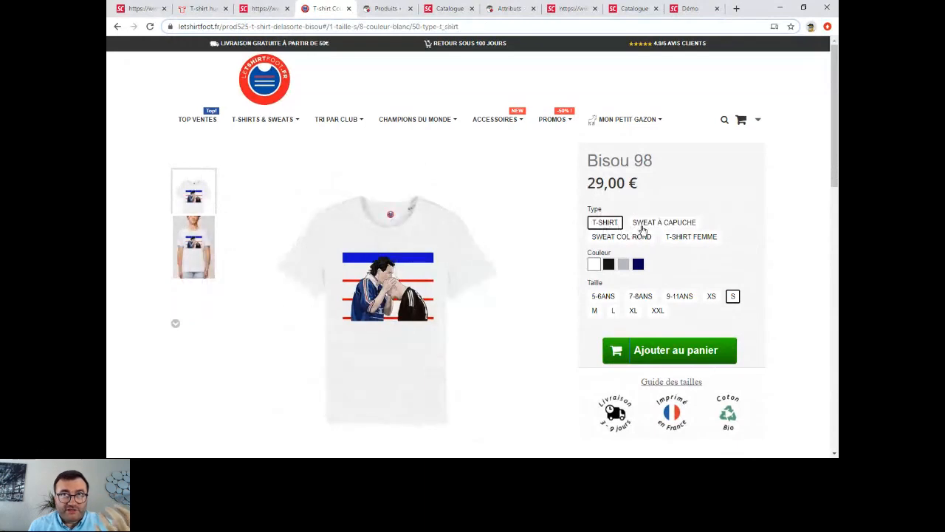
left_click(660, 226)
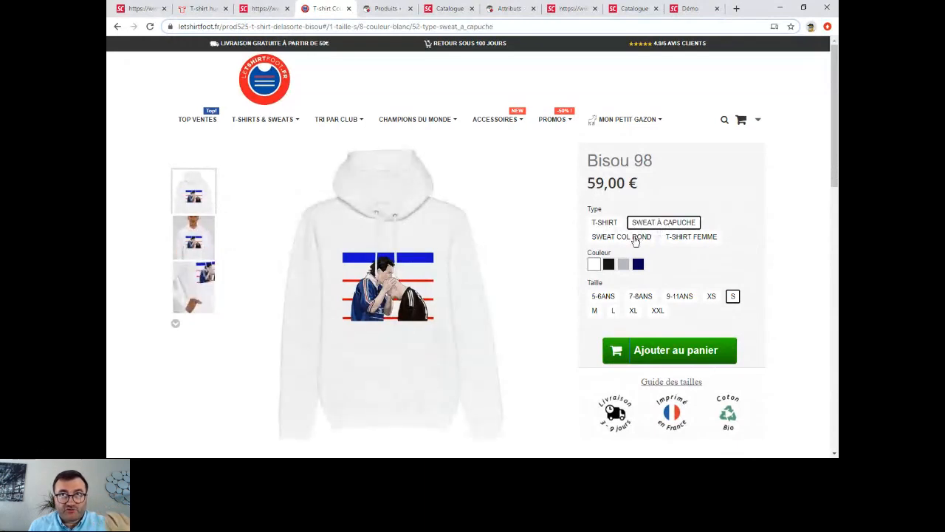
left_click(642, 236)
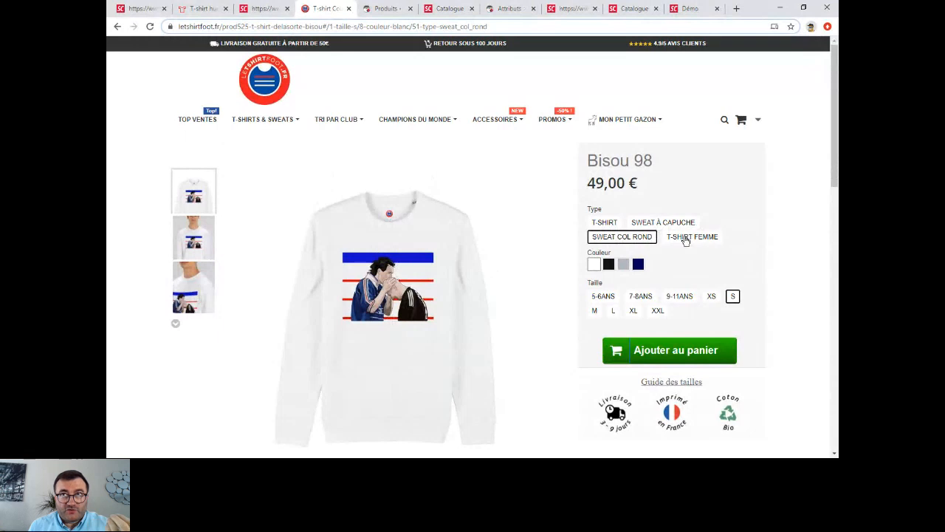
left_click(686, 237)
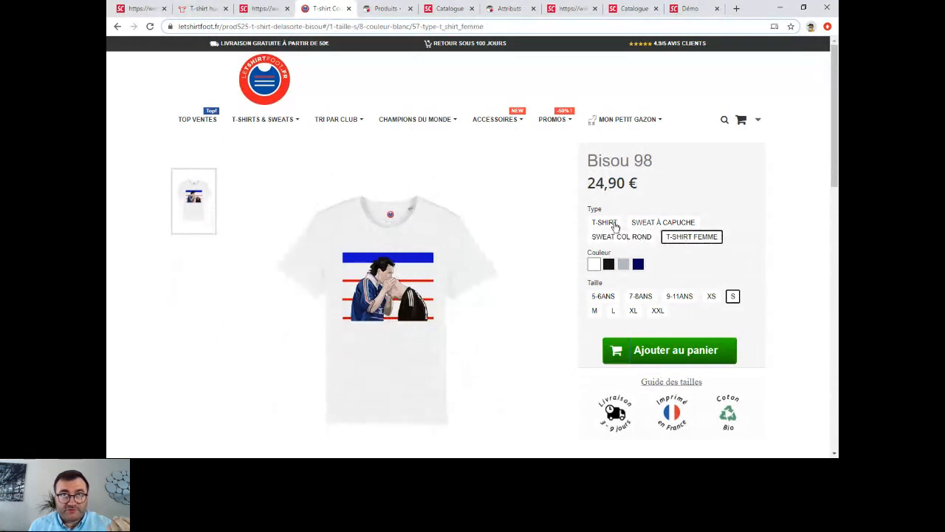
left_click(612, 224)
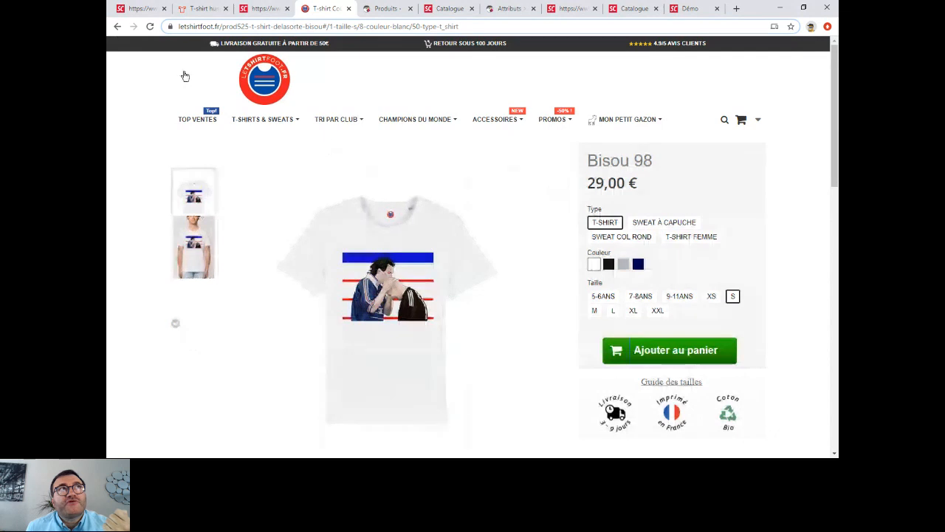
Step: Go back to the T-shirt category, apply the Barthez player filter again and reopen the Bisou 98 product
left_click(118, 26)
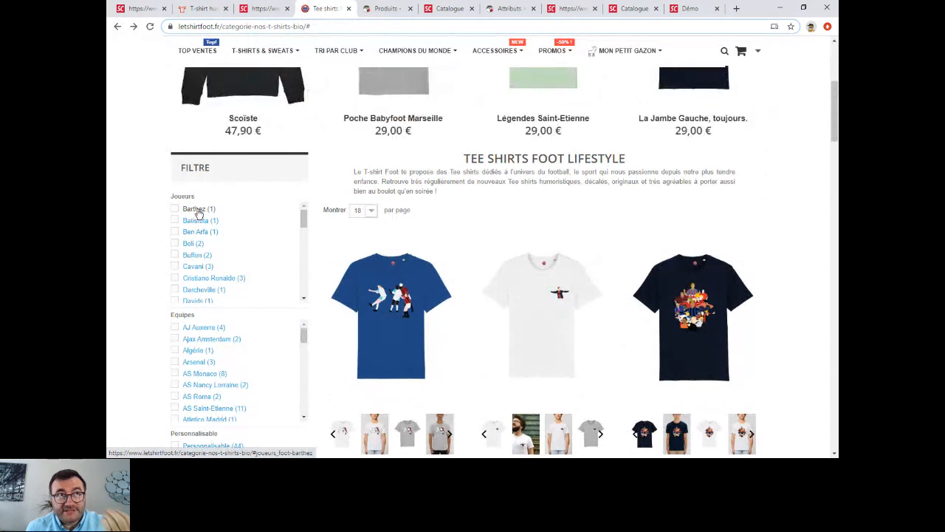
left_click(196, 211)
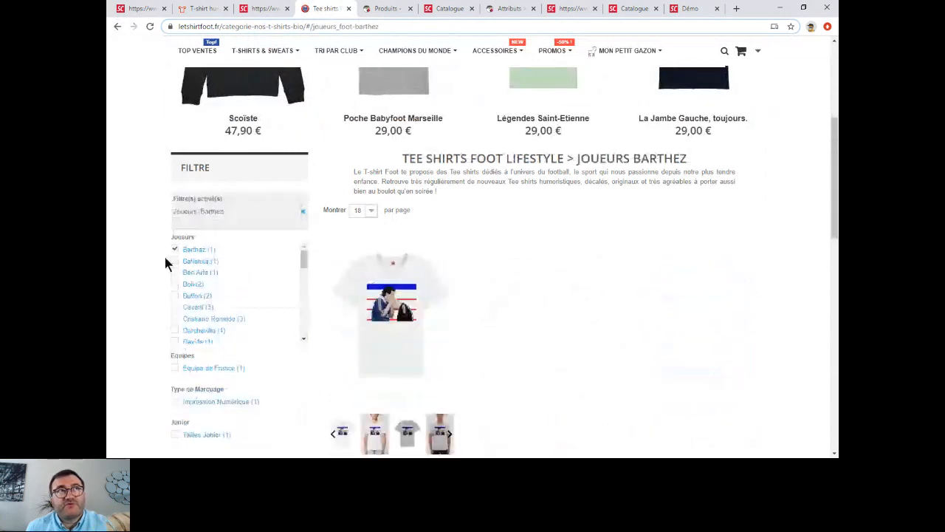
left_click(396, 304)
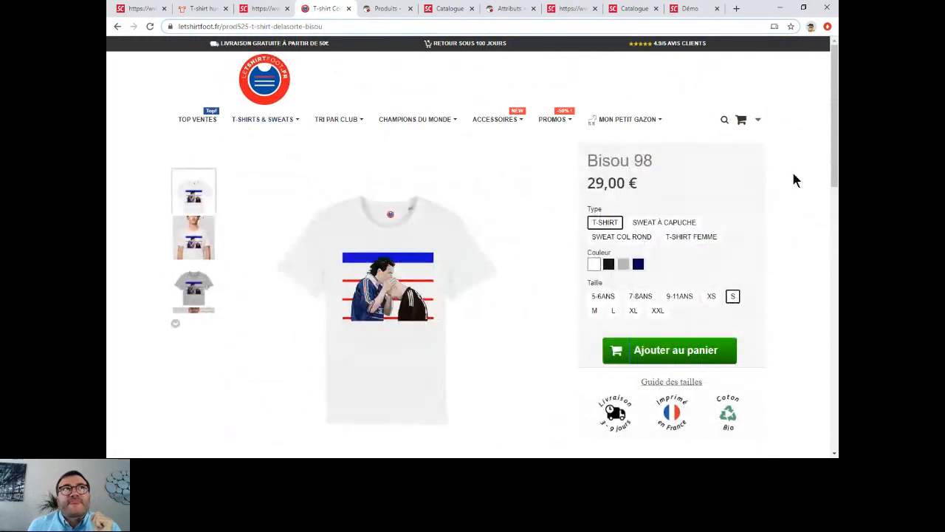
Step: Examine the Bisou 98 description and composition, and return to the webinar outline slide
scroll(783, 227, "down", 1)
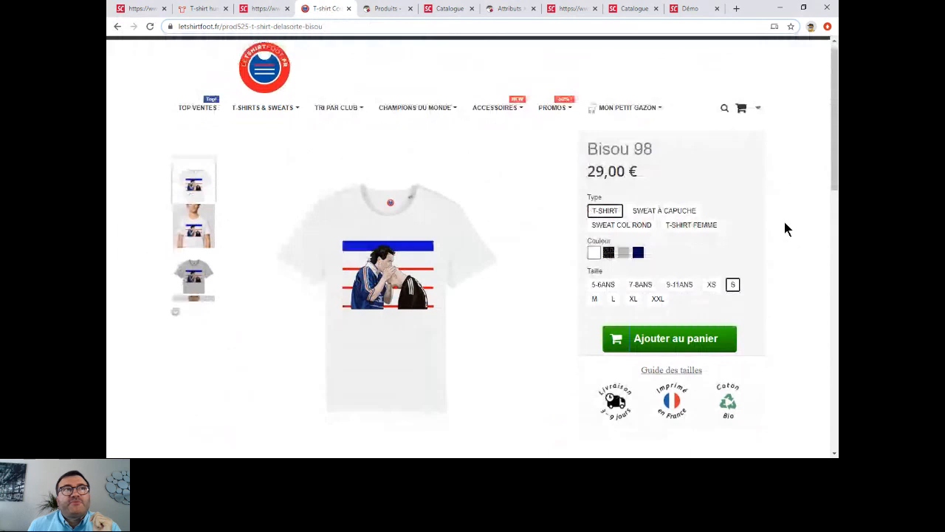
scroll(785, 226, "down", 3)
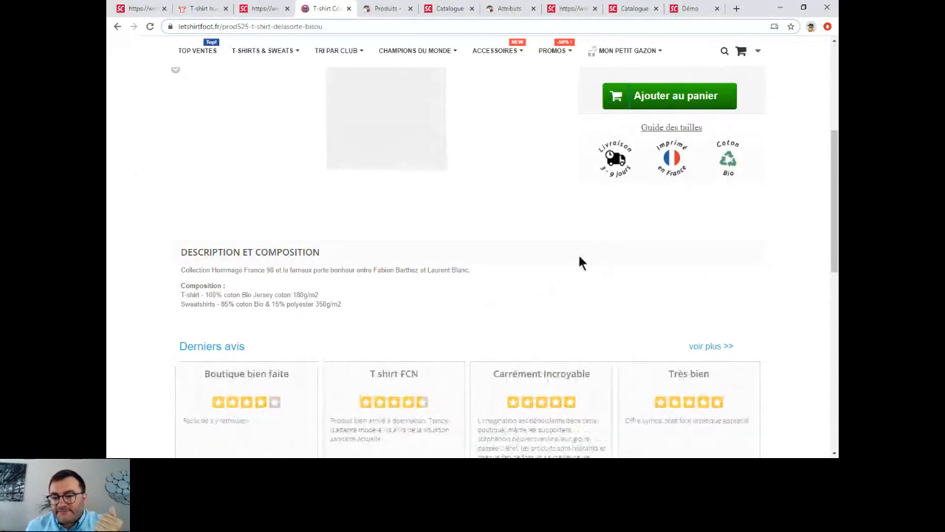
scroll(579, 262, "up", 4)
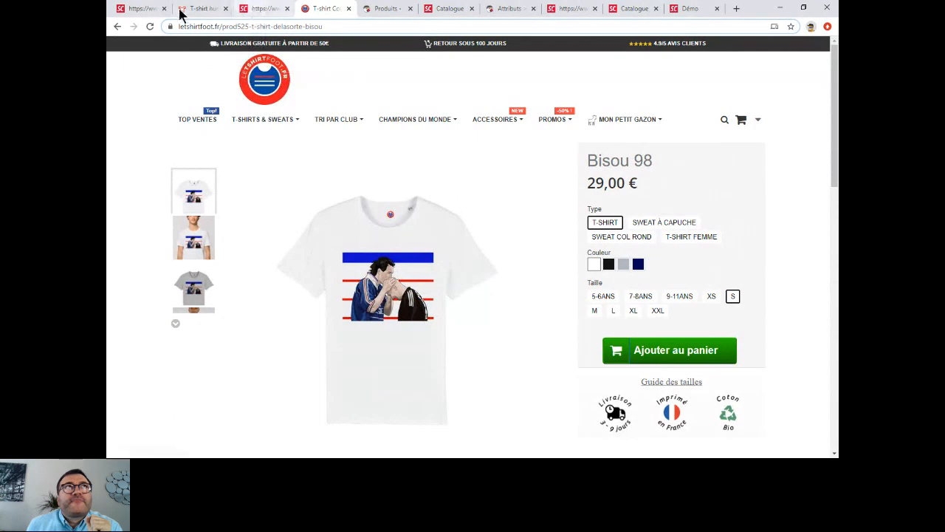
left_click(136, 8)
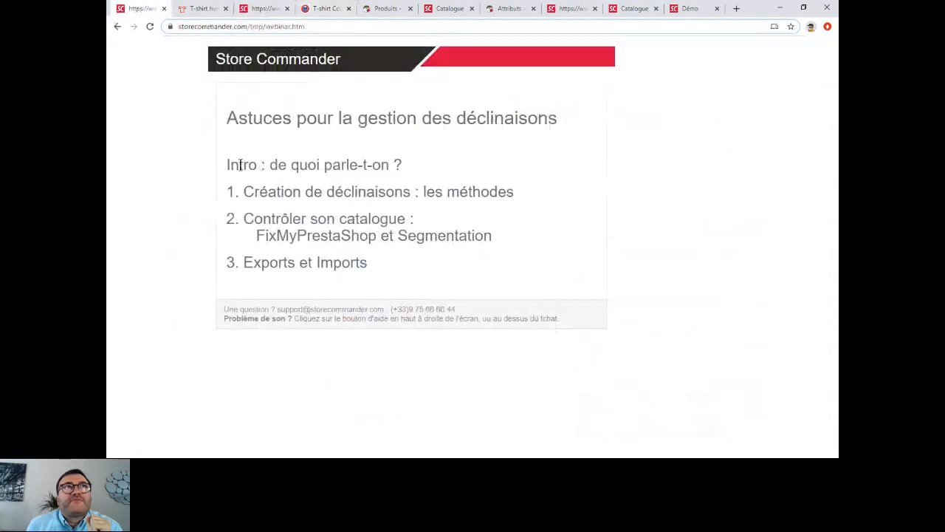
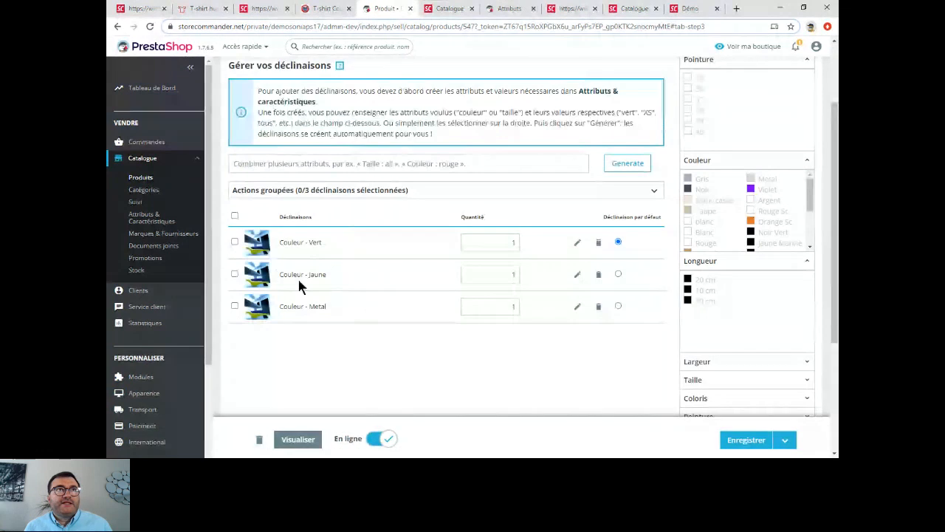
Step: In the chaise longue's Couleur - Jaune combination, set the quantity to 2 and the reference to Ref123
left_click(578, 277)
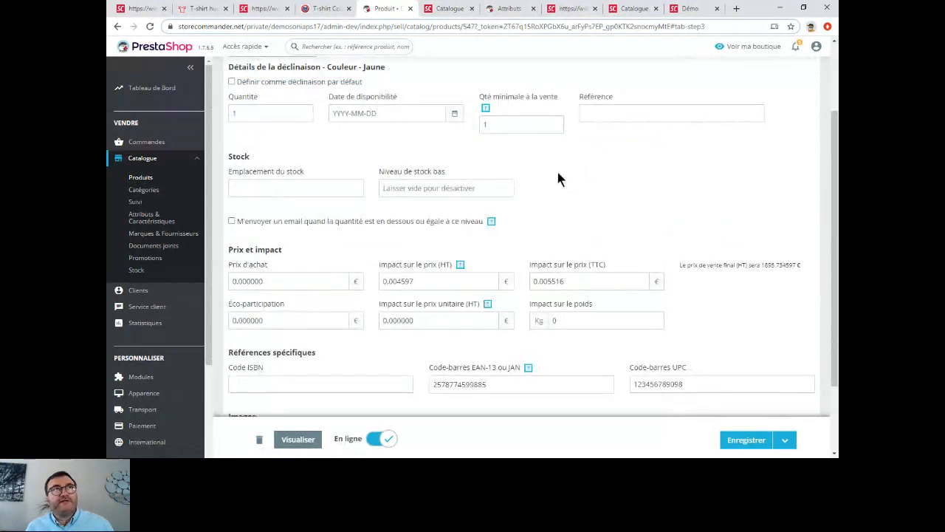
left_click(253, 114)
type("1")
type("2")
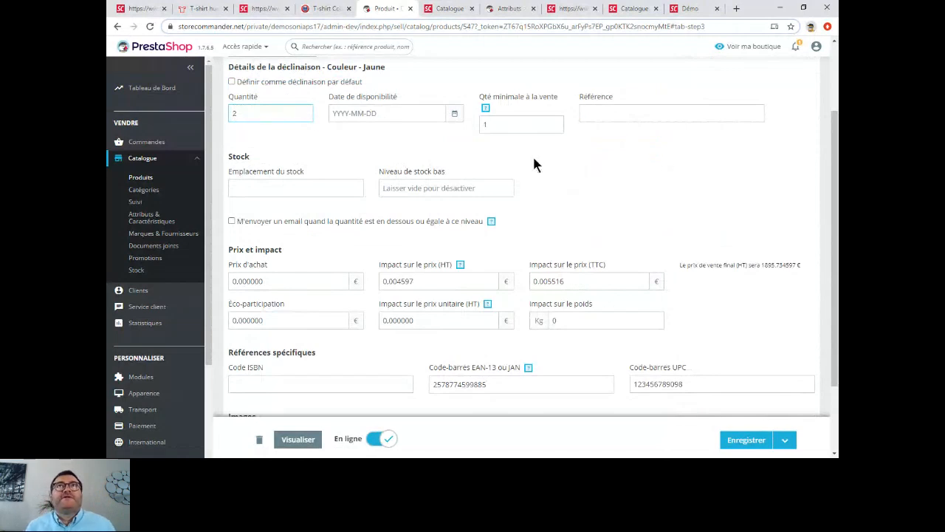
left_click(601, 113)
type("Ref123")
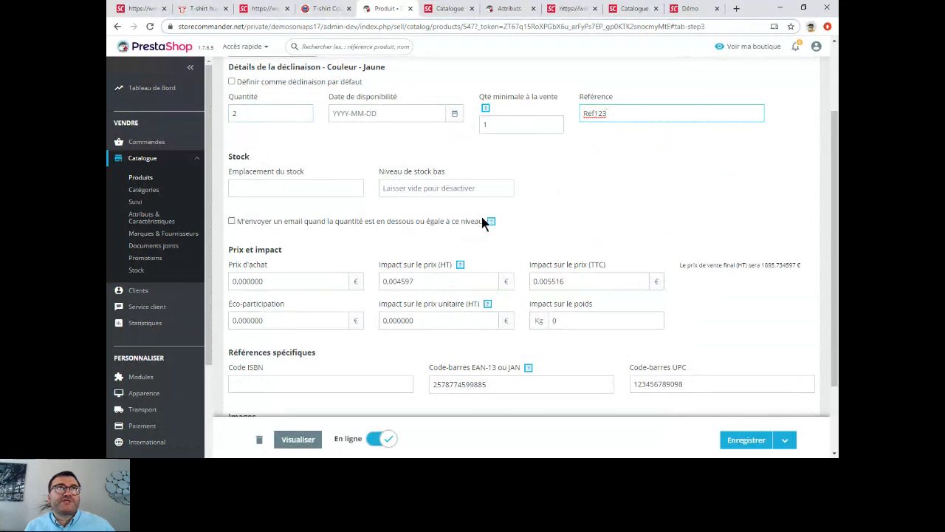
Step: Check the remaining Jaune combination fields, move on to the Couleur - Metal combination and save the product
scroll(491, 266, "up", 2)
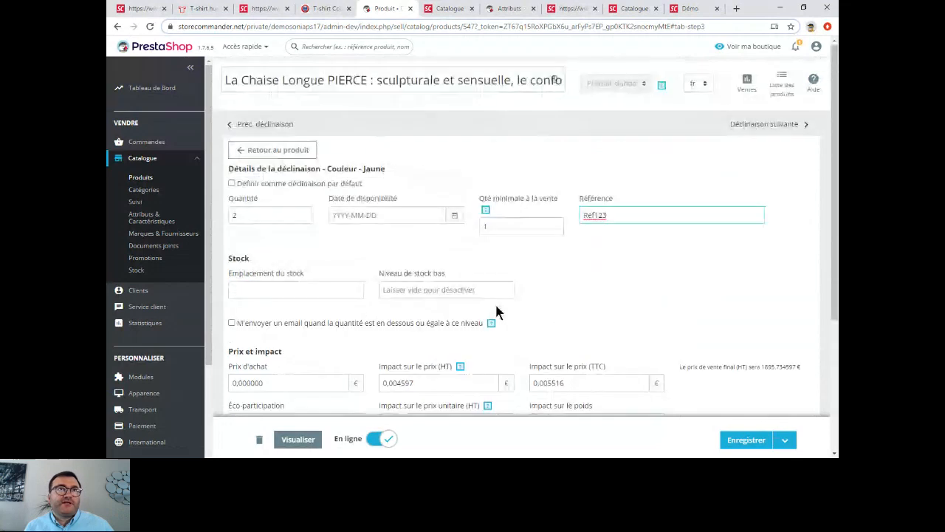
scroll(375, 279, "down", 2)
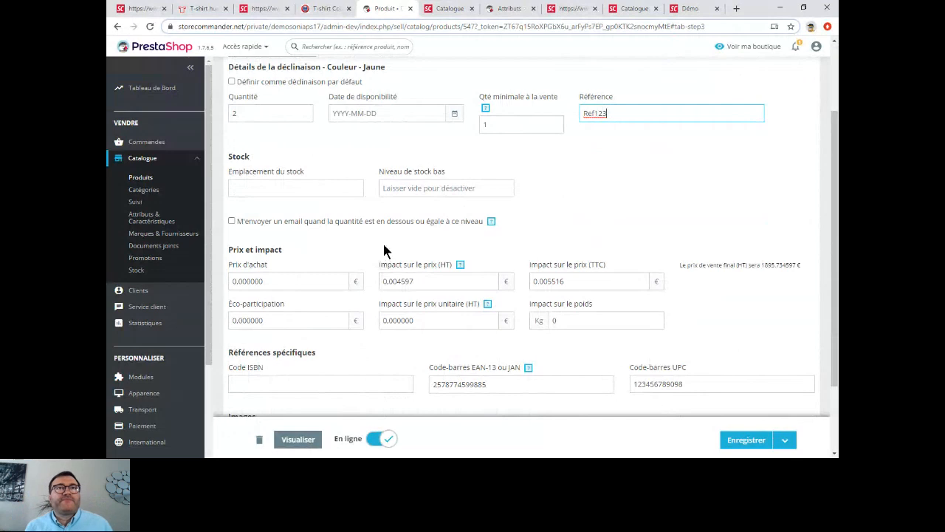
scroll(384, 251, "down", 2)
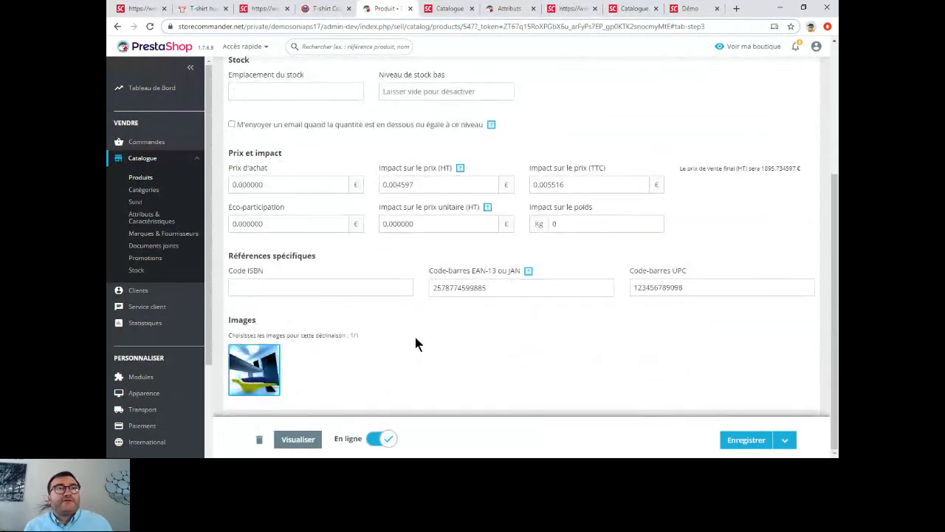
scroll(443, 310, "up", 3)
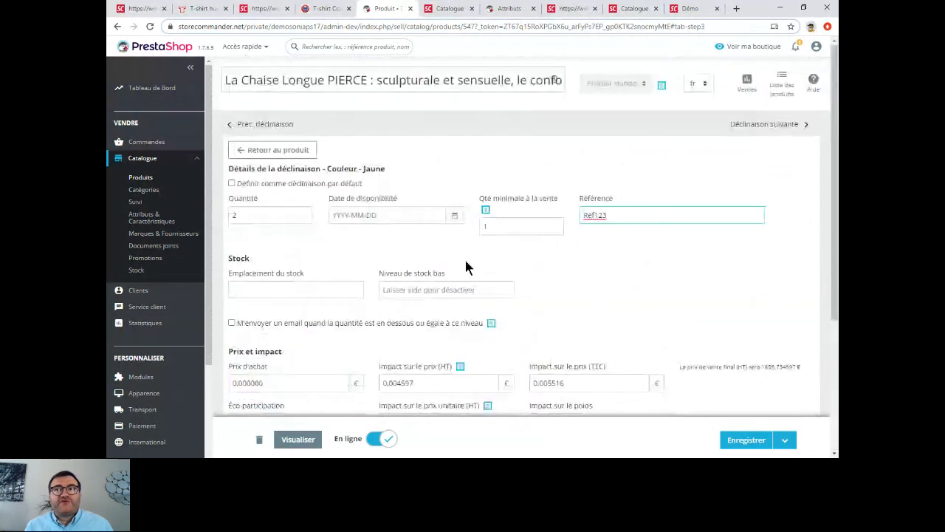
left_click(760, 124)
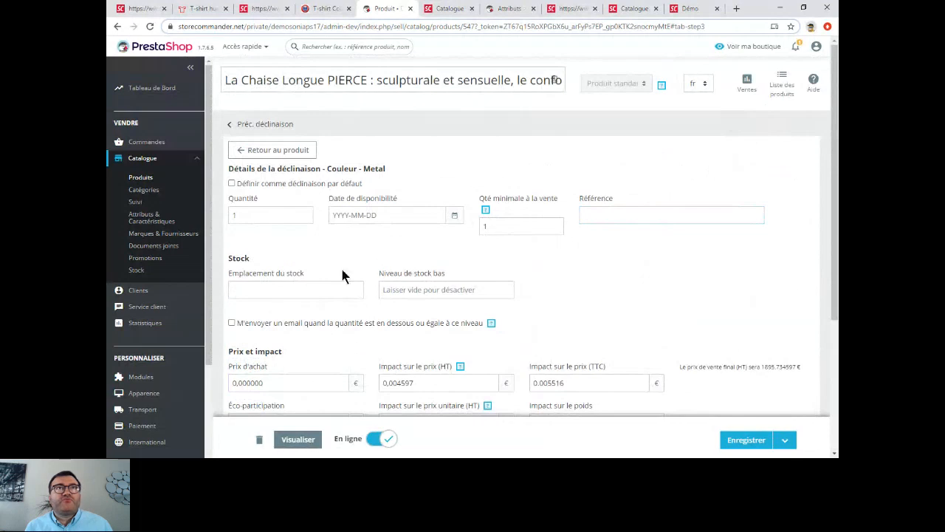
left_click(286, 288)
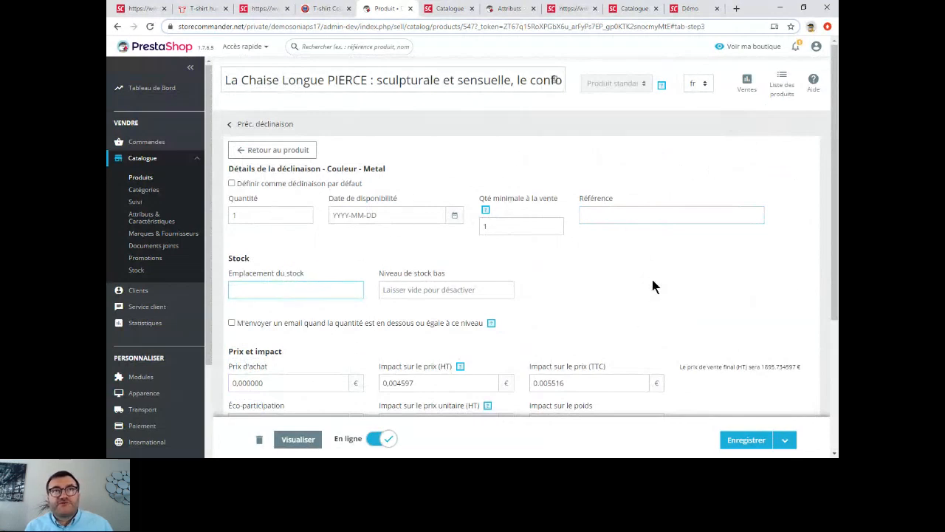
left_click(748, 443)
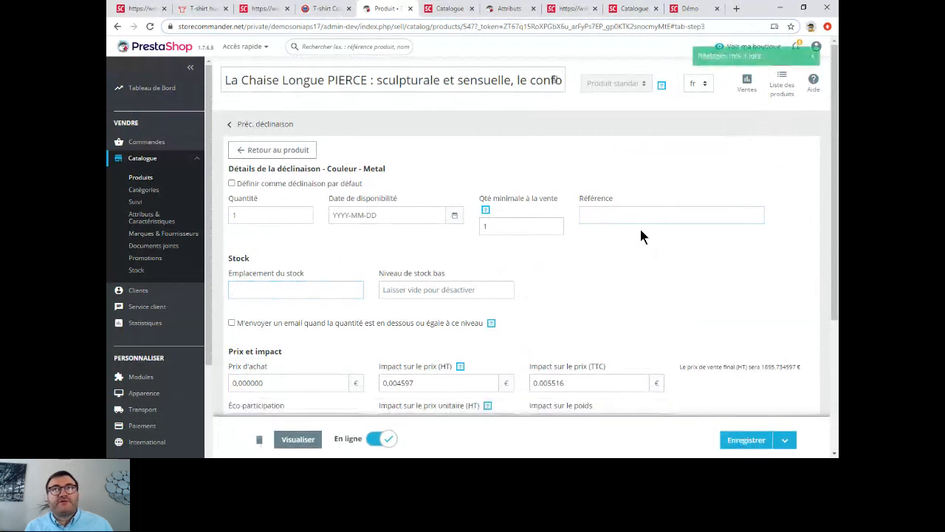
Step: Return from the Metal combination to the chaise longue product and start adding a specific price in its pricing settings
left_click(277, 150)
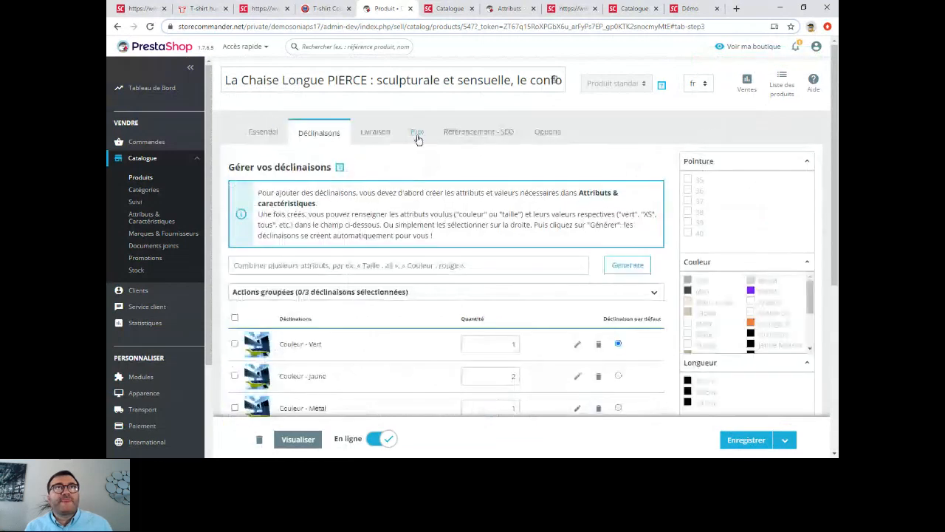
left_click(417, 134)
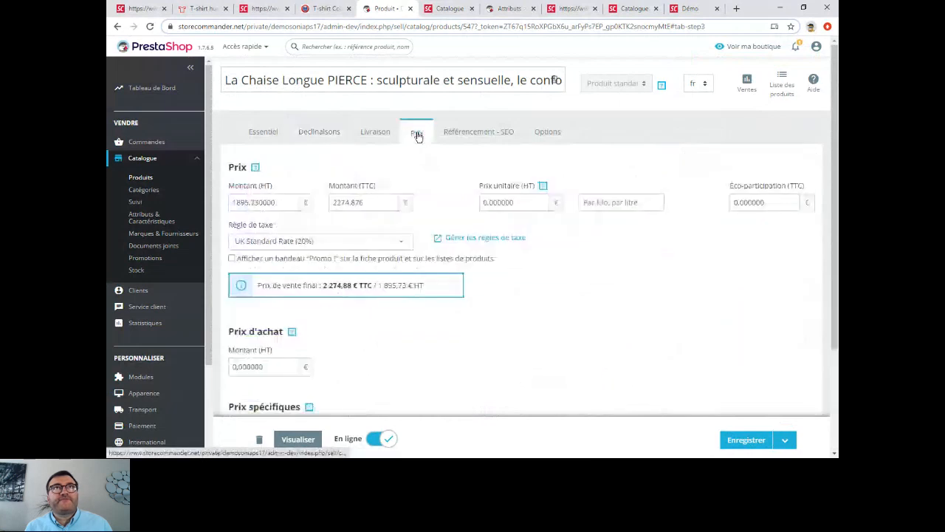
scroll(519, 288, "down", 2)
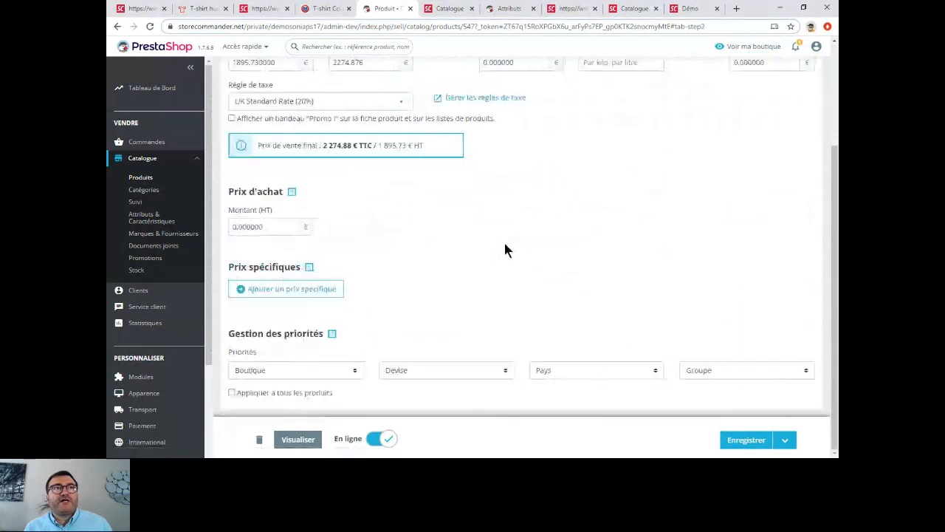
left_click(310, 290)
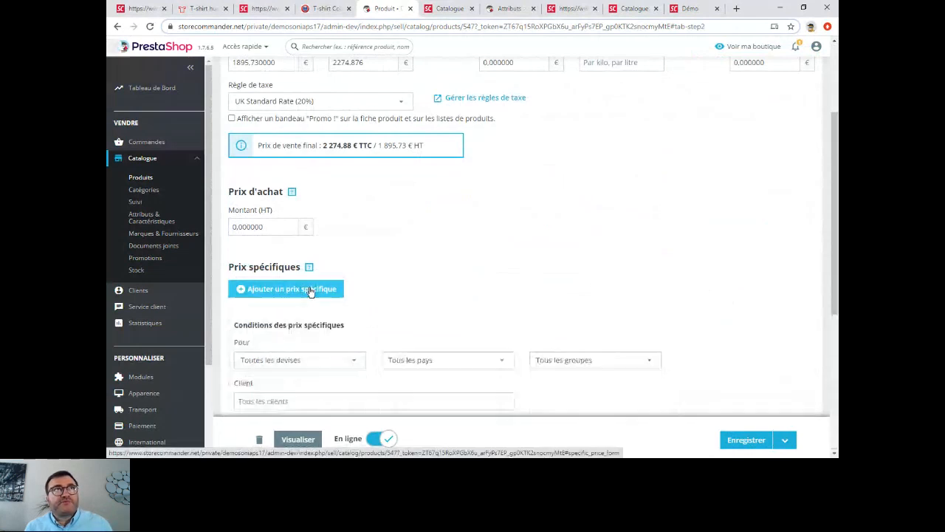
scroll(460, 264, "down", 2)
scroll(456, 253, "down", 1)
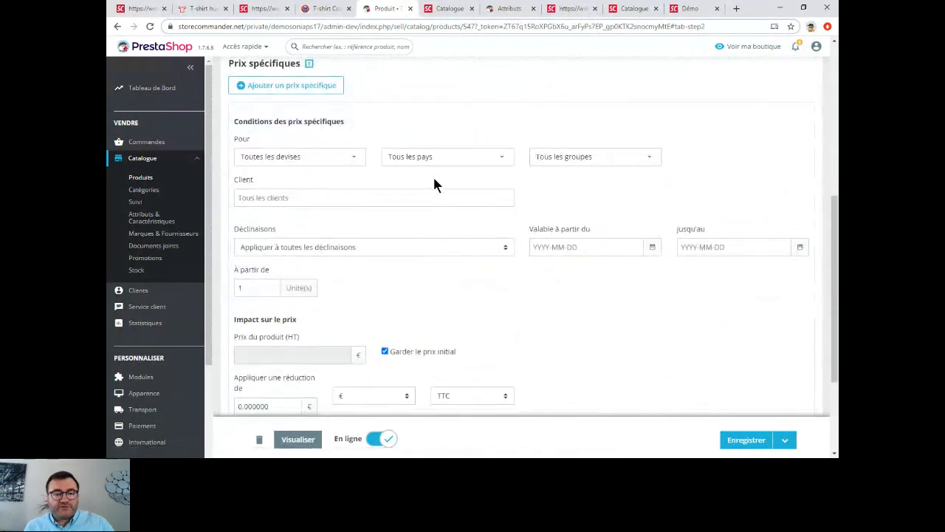
Step: Apply the specific price to the Couleur - Jaune combination, valid from 2020-06-23 until 2020-06-30
left_click(344, 248)
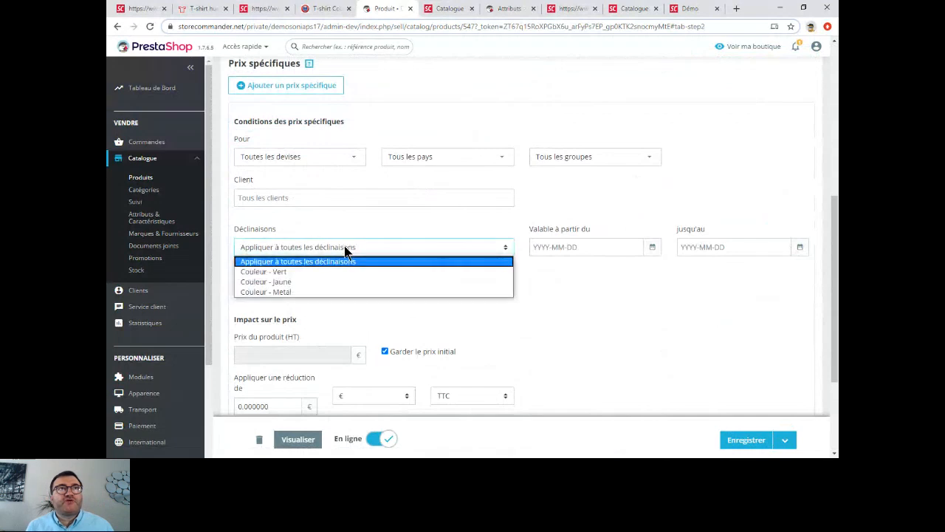
left_click(287, 282)
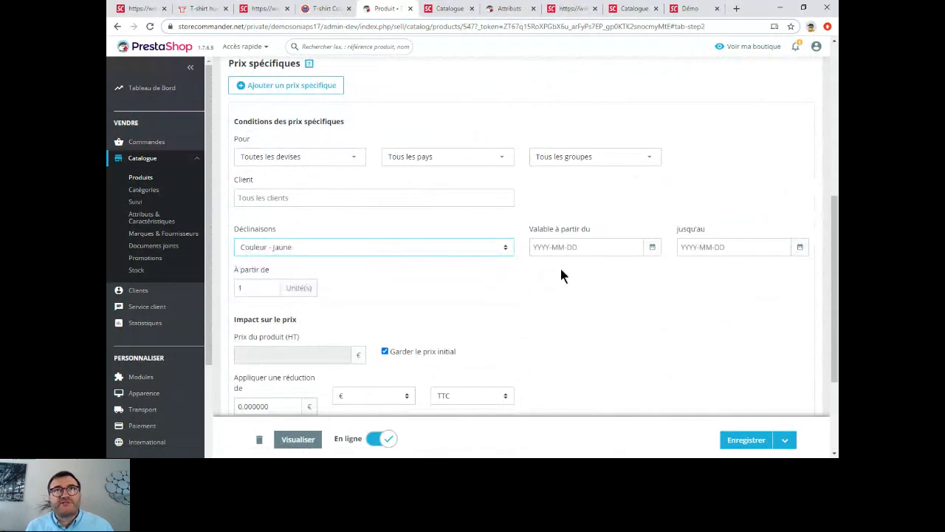
left_click(569, 247)
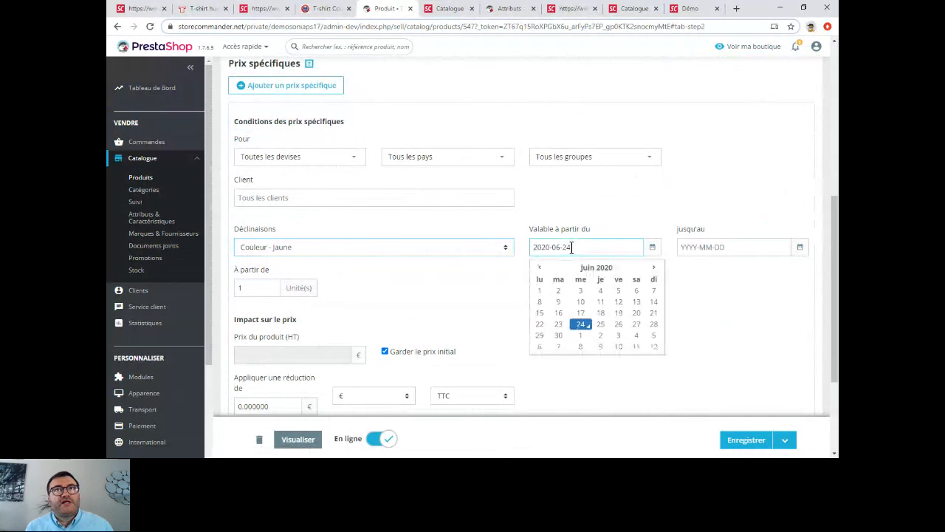
left_click(558, 323)
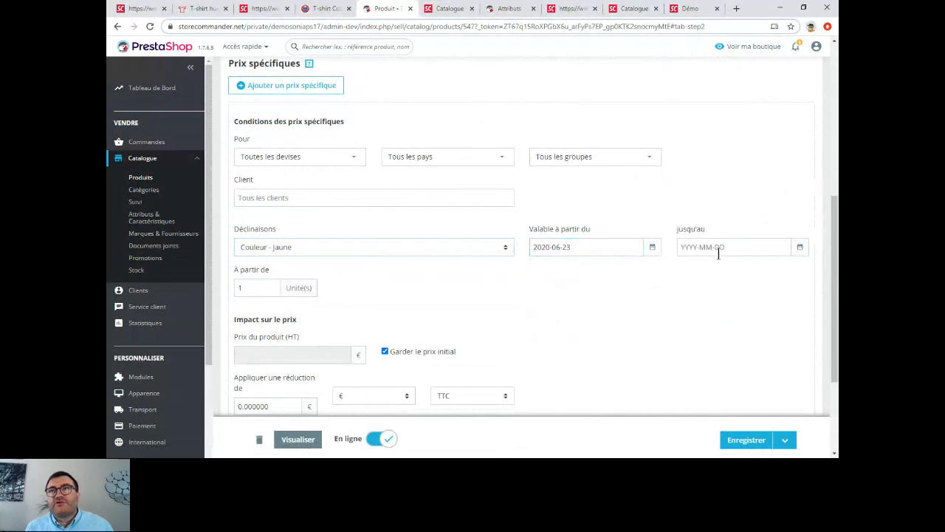
left_click(718, 250)
left_click(706, 335)
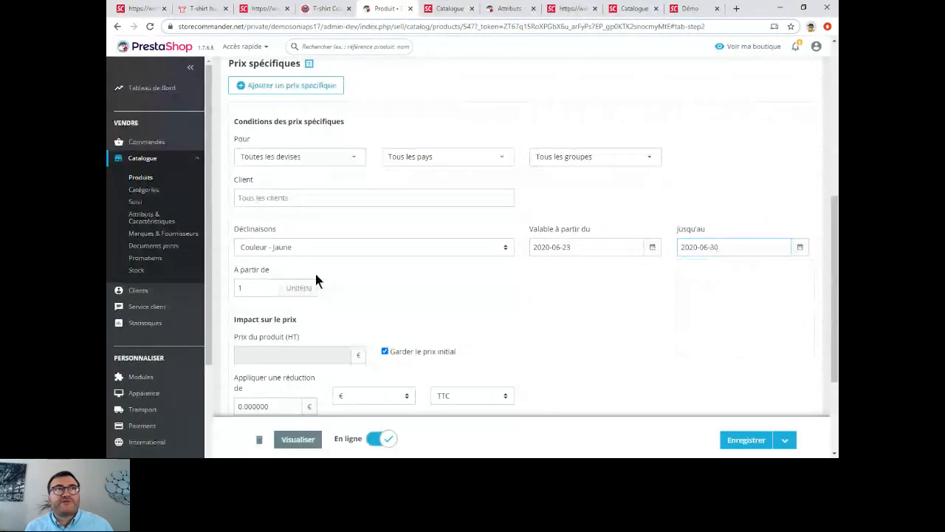
Step: Set the reduction to 10 % for the specific price and save it
scroll(536, 280, "down", 3)
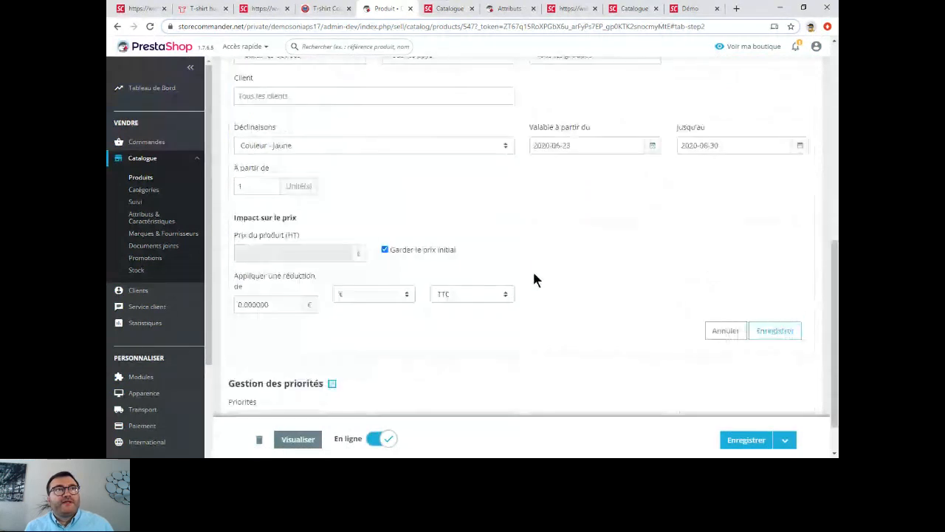
left_click(374, 245)
left_click(362, 268)
double_click(269, 256)
type("10")
scroll(535, 223, "up", 1)
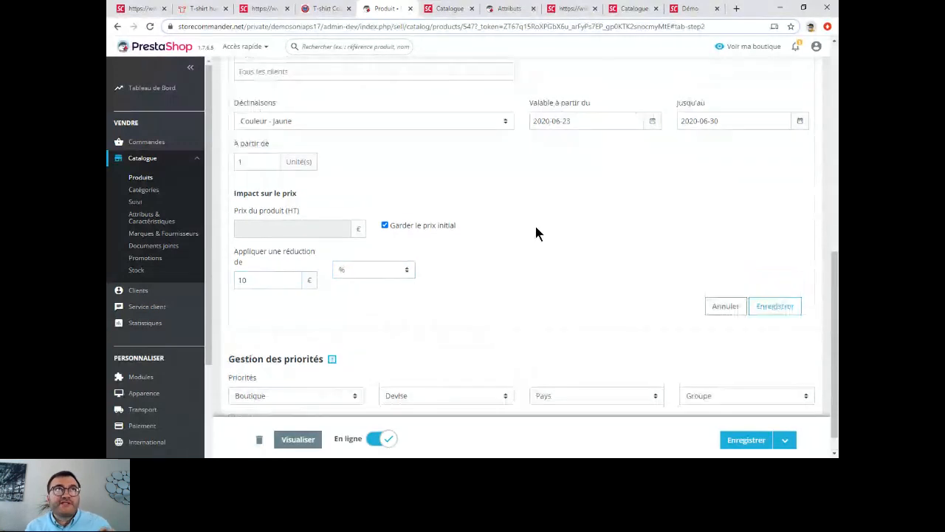
scroll(535, 223, "up", 1)
scroll(449, 216, "up", 3)
scroll(461, 241, "down", 3)
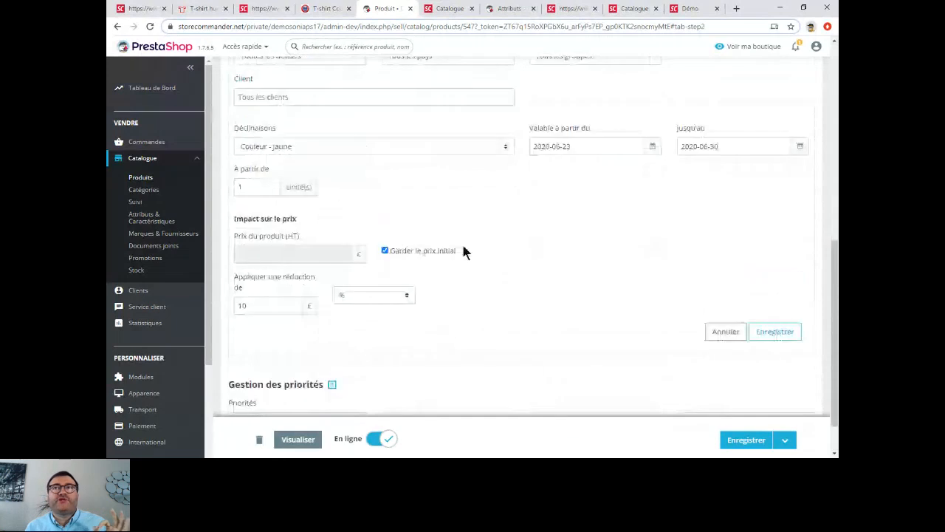
left_click(775, 331)
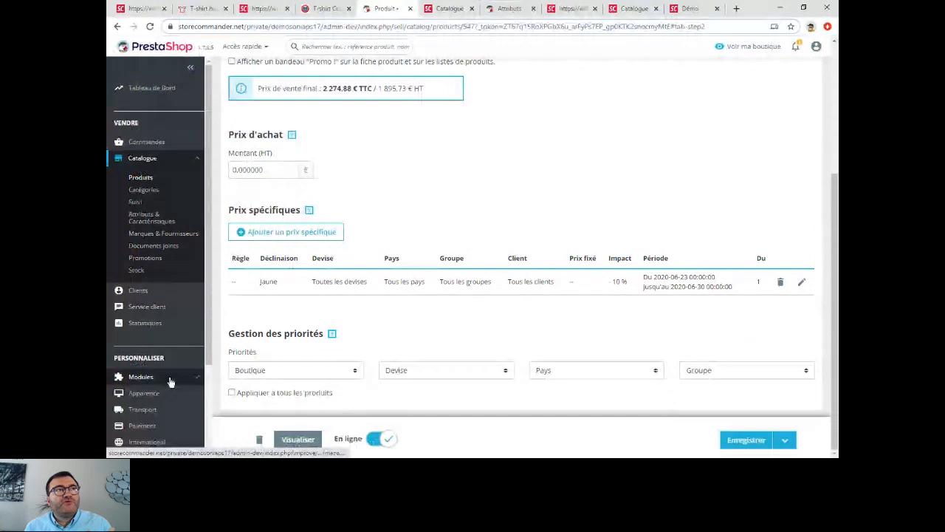
Step: Switch to the Store Commander catalogue, select Chaise C09 in the Accueil category and list the products of all its subcategories too
mouse_move(170, 382)
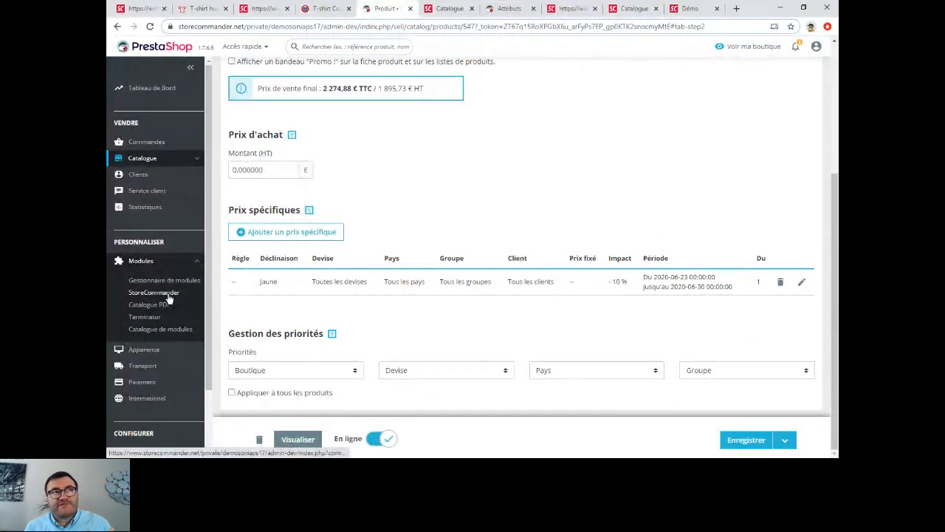
left_click(449, 9)
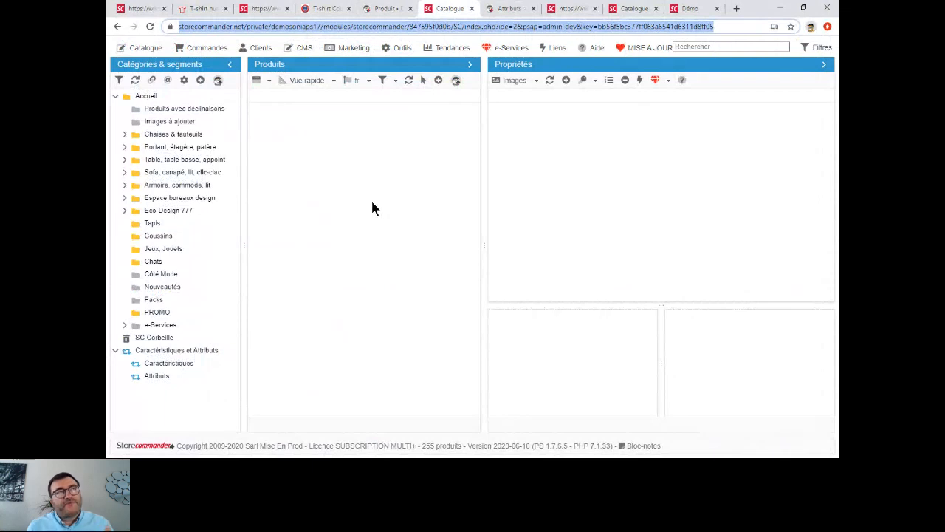
left_click(150, 96)
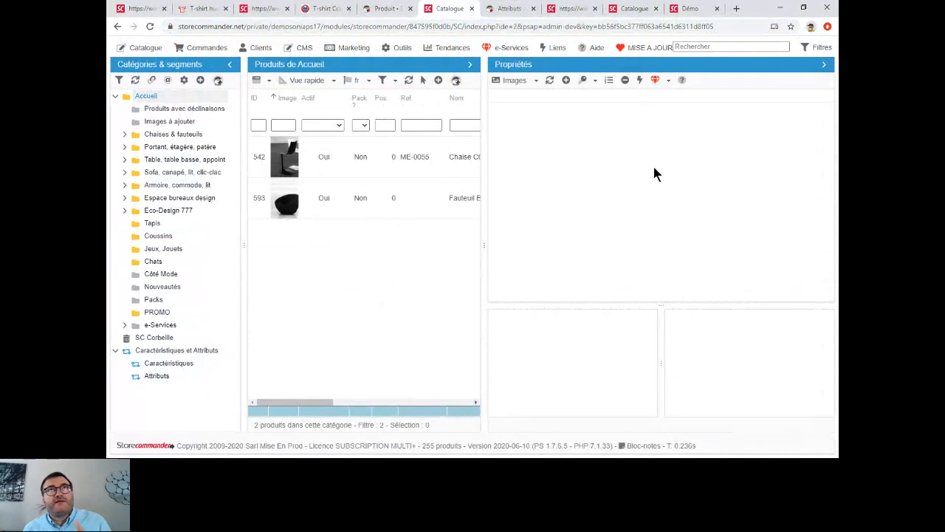
left_click(536, 80)
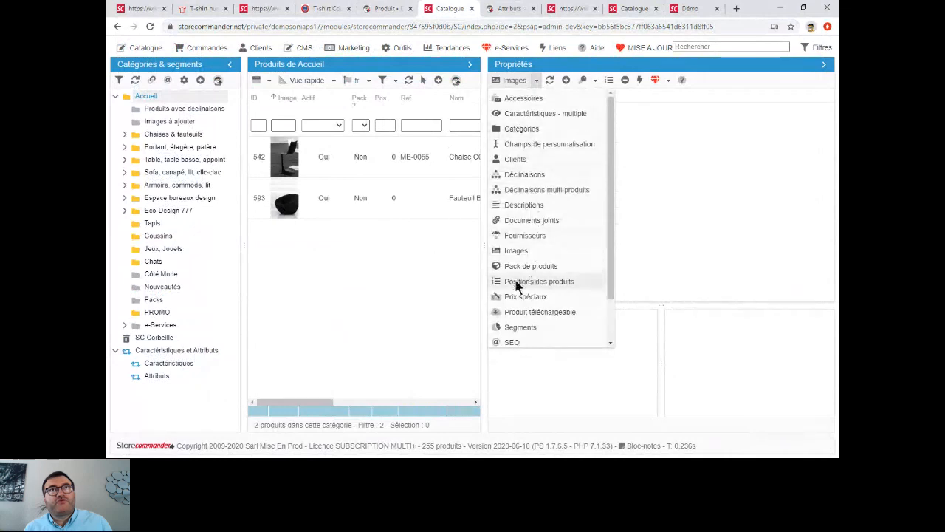
left_click(431, 156)
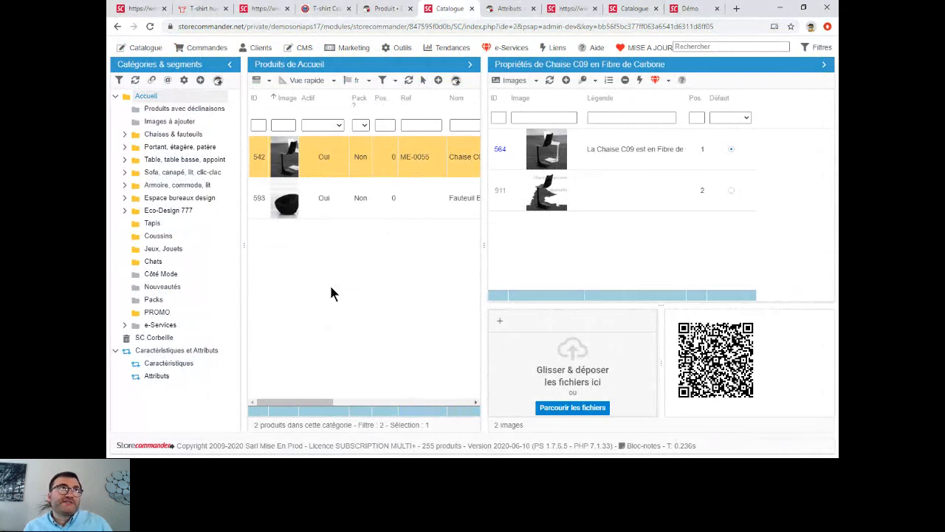
left_click(152, 81)
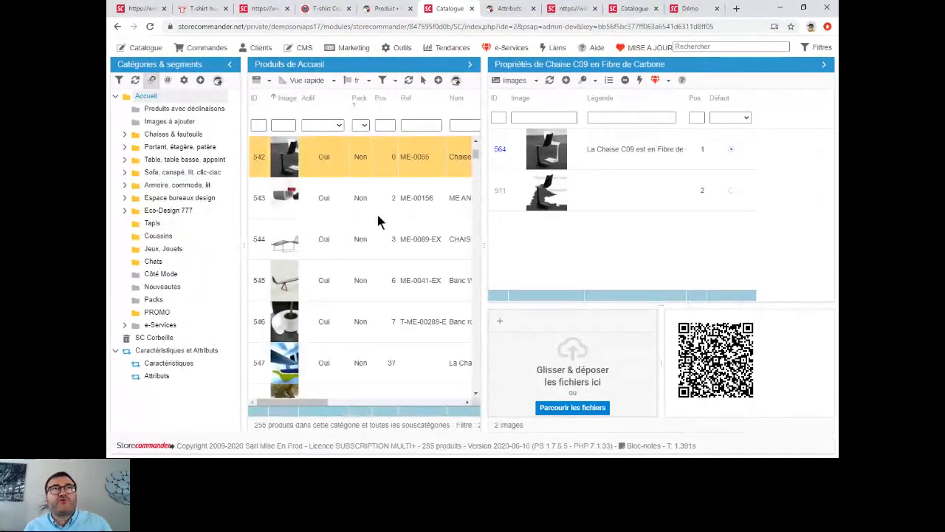
Step: Show the Déclinaisons multi-produits properties and collapse the categories pane to widen the product list
left_click(531, 81)
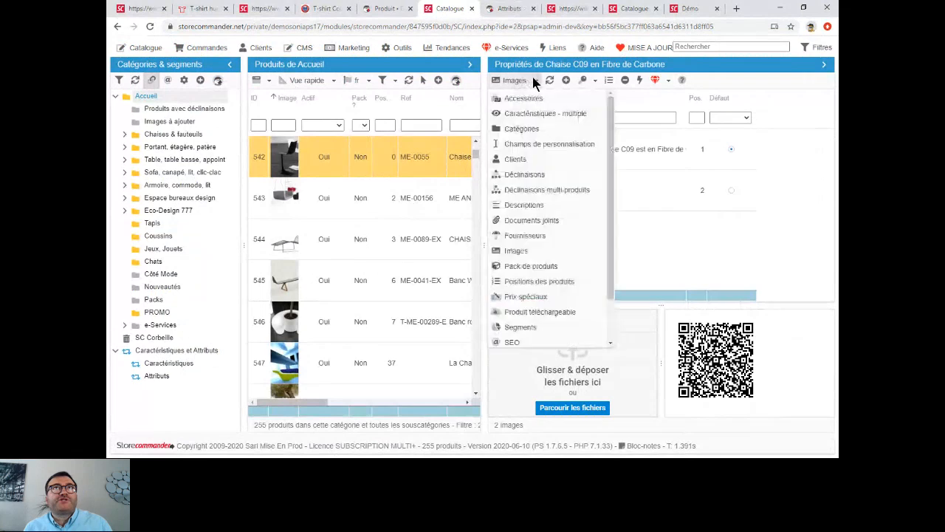
left_click(575, 192)
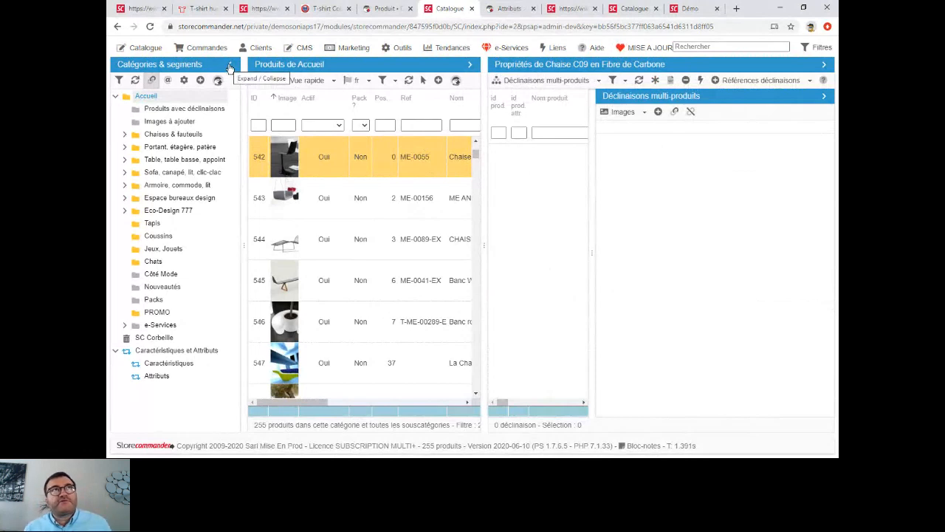
left_click_drag(246, 125, 284, 129)
left_click_drag(229, 147, 226, 146)
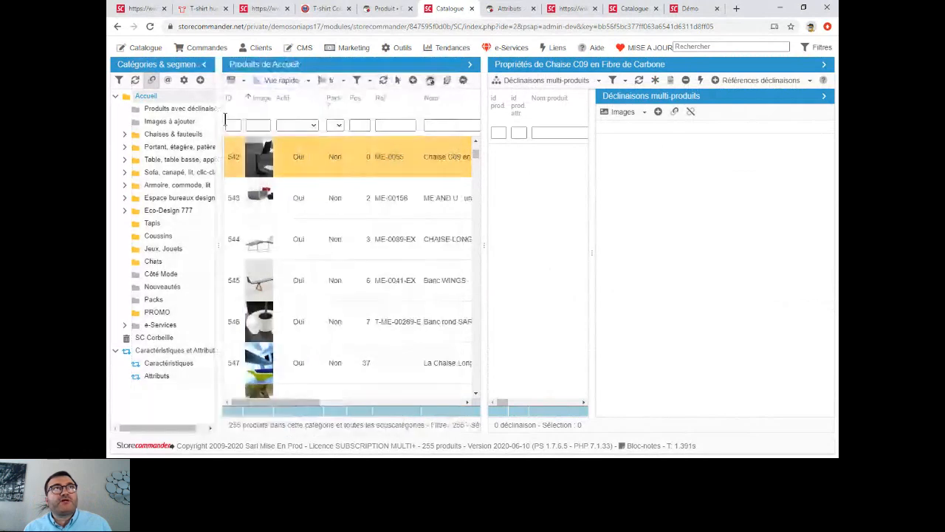
left_click(207, 65)
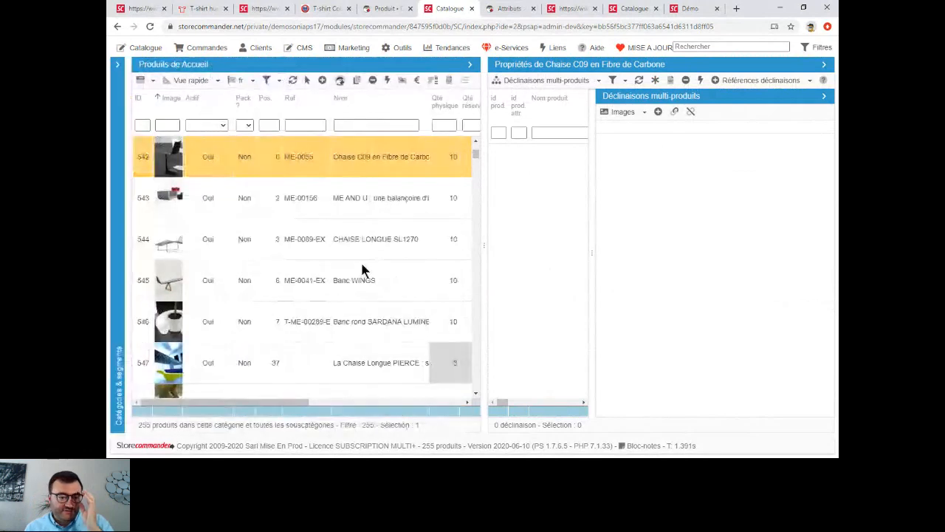
Step: Select all products in the Accueil list to load their combinations, and enlarge the combinations grid
left_click_drag(246, 410, 321, 400)
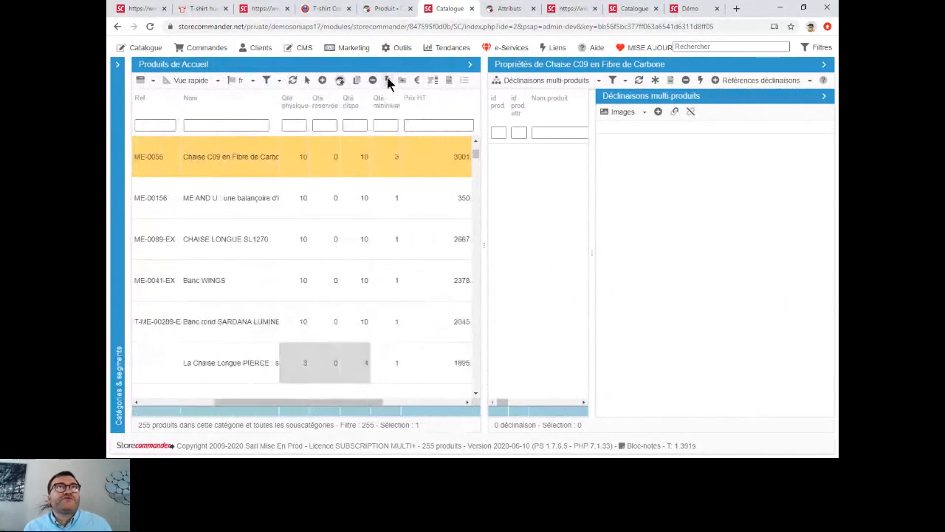
left_click(387, 80)
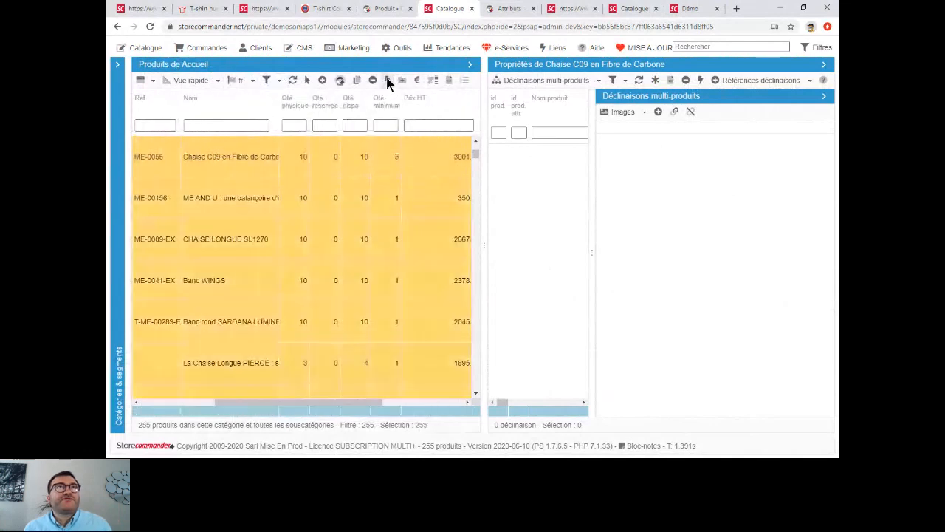
left_click(628, 96)
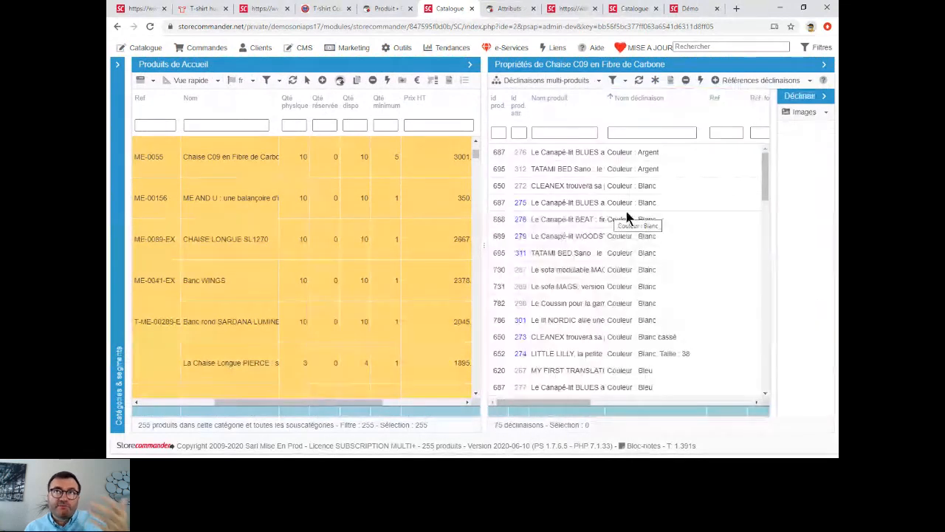
Step: Filter the combinations by the name "blanc" and select all the matching ones
scroll(627, 219, "down", 10)
left_click(621, 131)
type("bla")
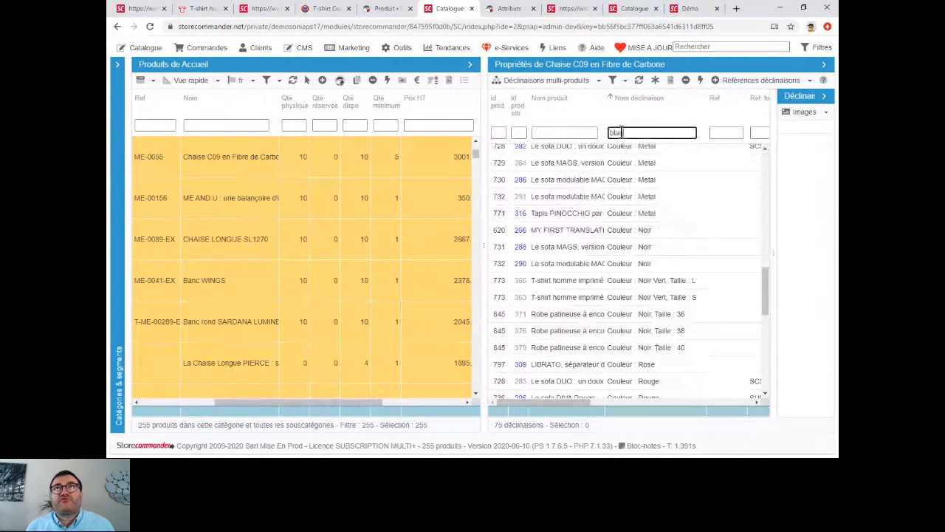
type("nc")
left_click(640, 169)
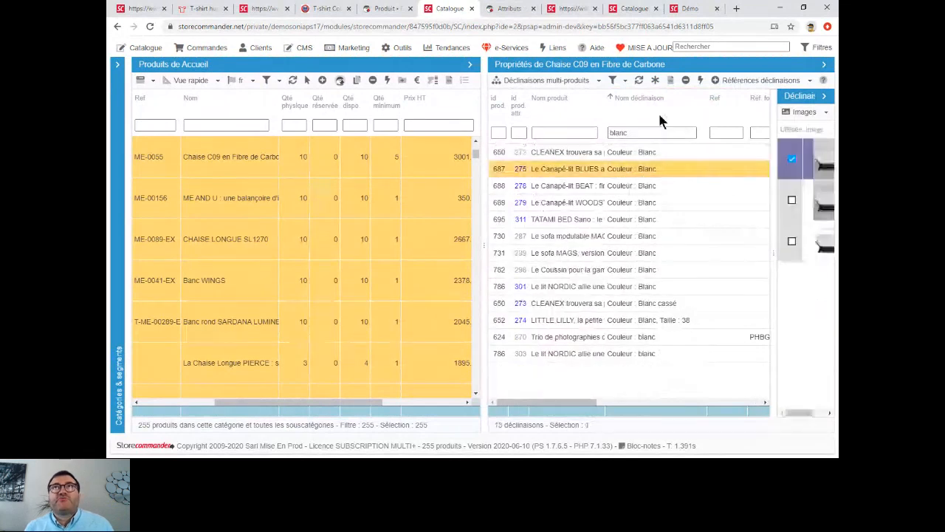
left_click(702, 82)
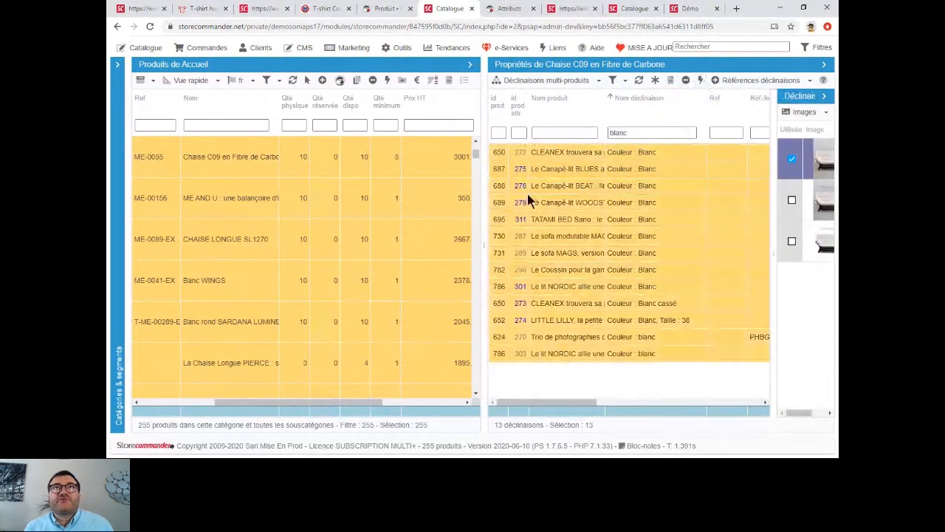
Step: Widen the properties pane and add a special price with a 10% reduction to the selected white combinations
left_click_drag(487, 229, 227, 244)
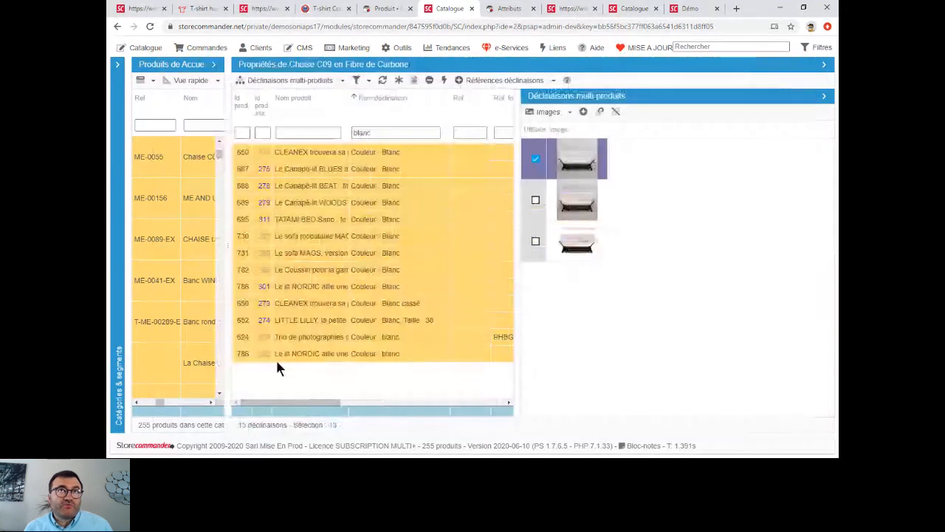
left_click(571, 113)
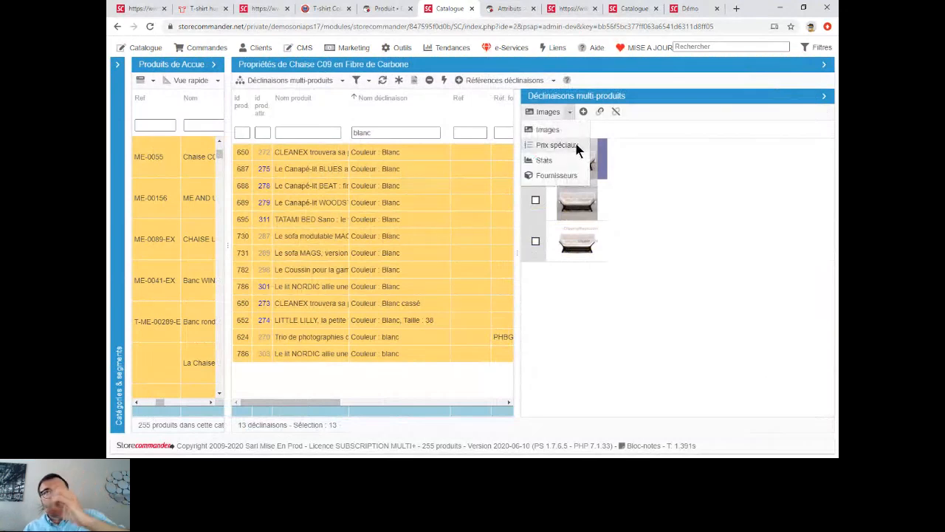
left_click(576, 146)
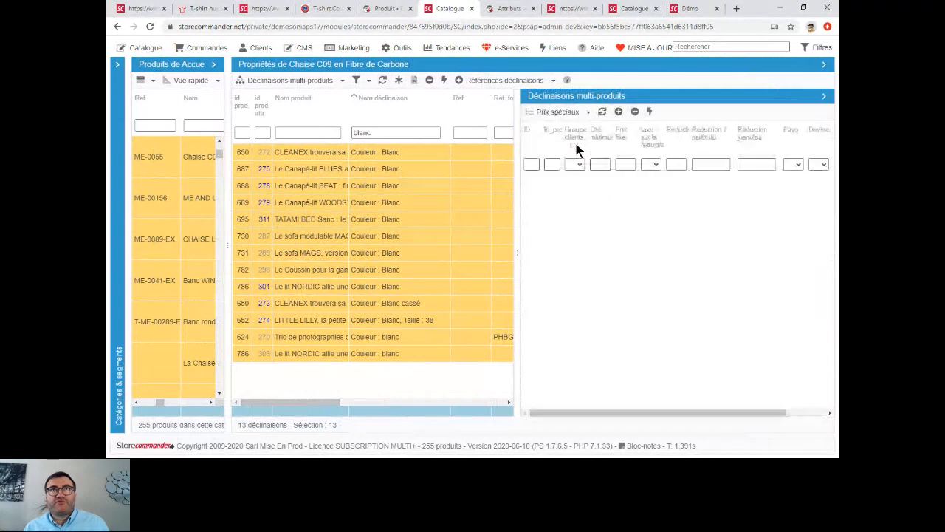
left_click(618, 112)
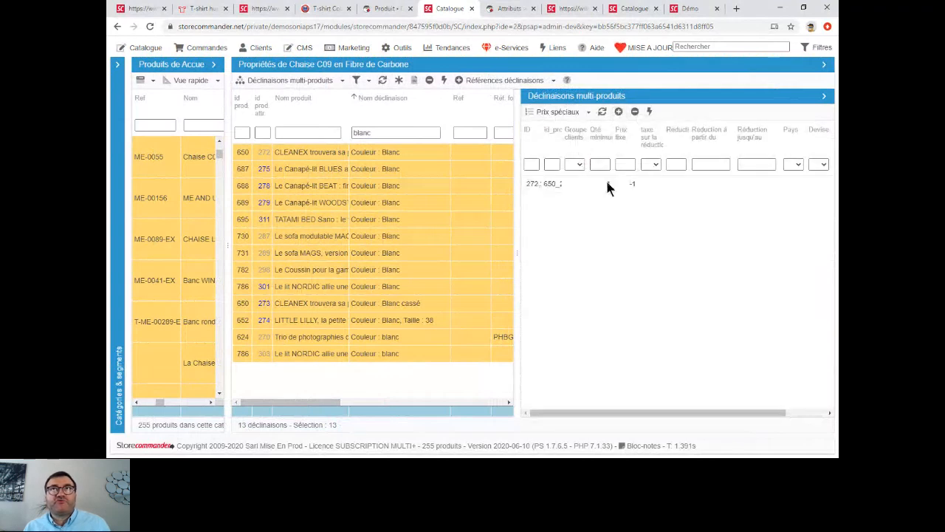
double_click(677, 183)
type("10%")
key("Return")
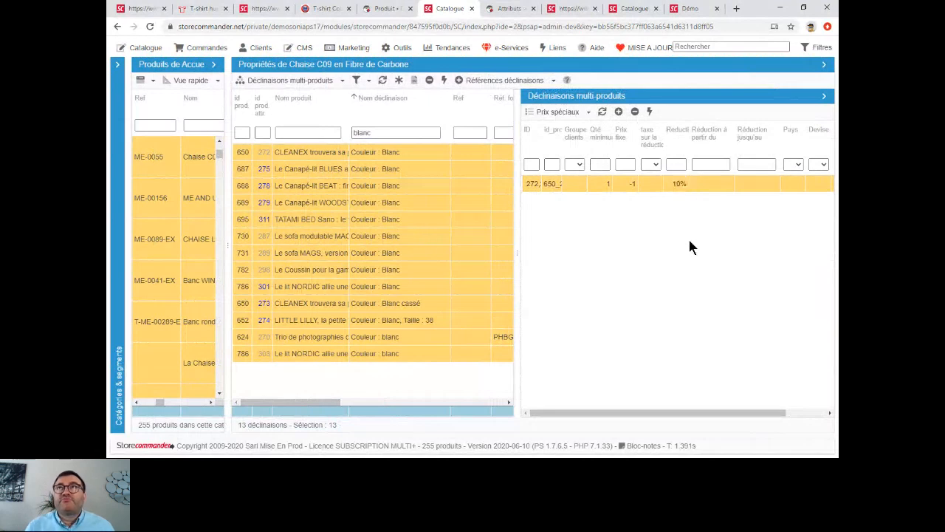
Step: Set the special price's reduction period from 2020-06-01 to 2020-06-30 and refresh the special prices list
double_click(713, 189)
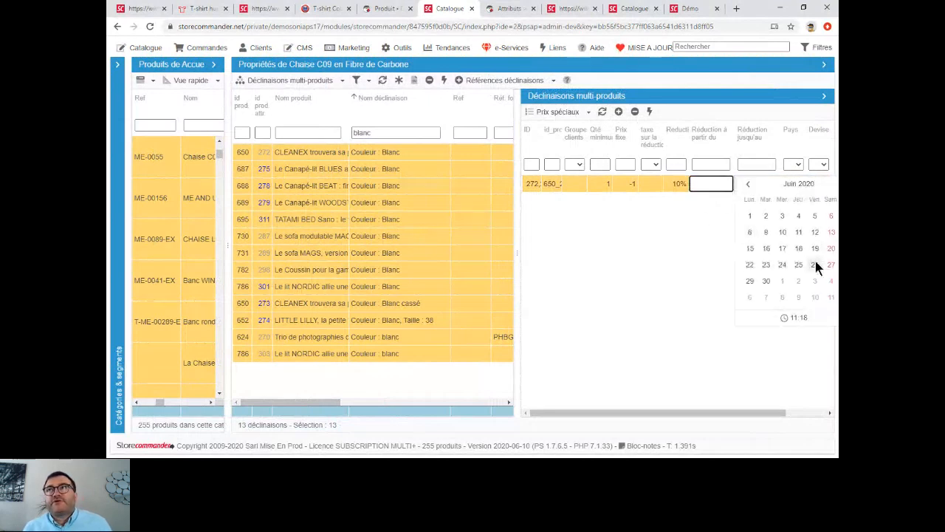
left_click(751, 216)
double_click(754, 183)
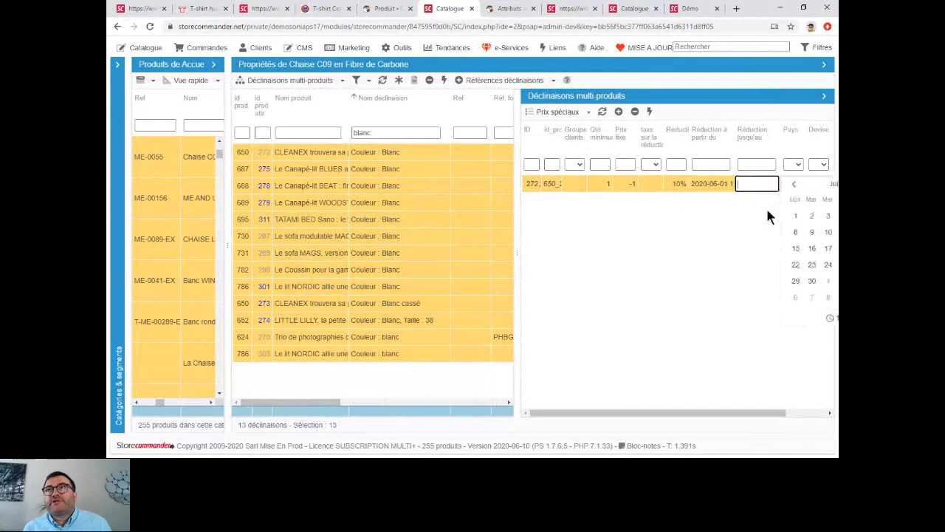
left_click(811, 281)
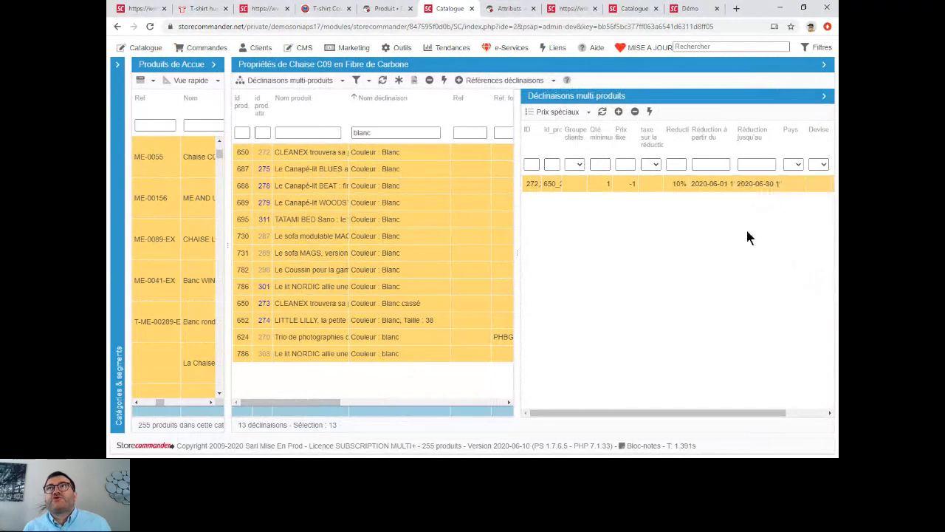
left_click(602, 112)
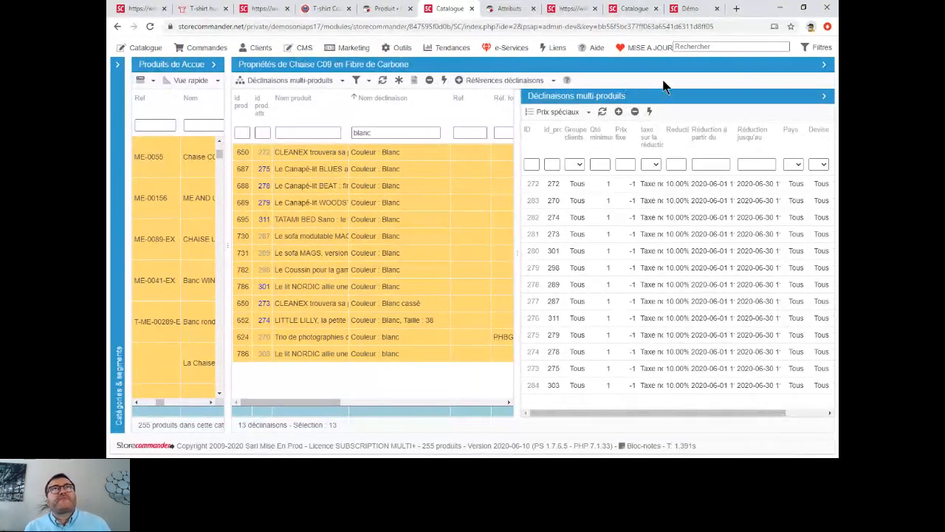
Step: Switch to the PrestaShop back office and review the Attributs list and the Caractéristiques list
left_click(505, 9)
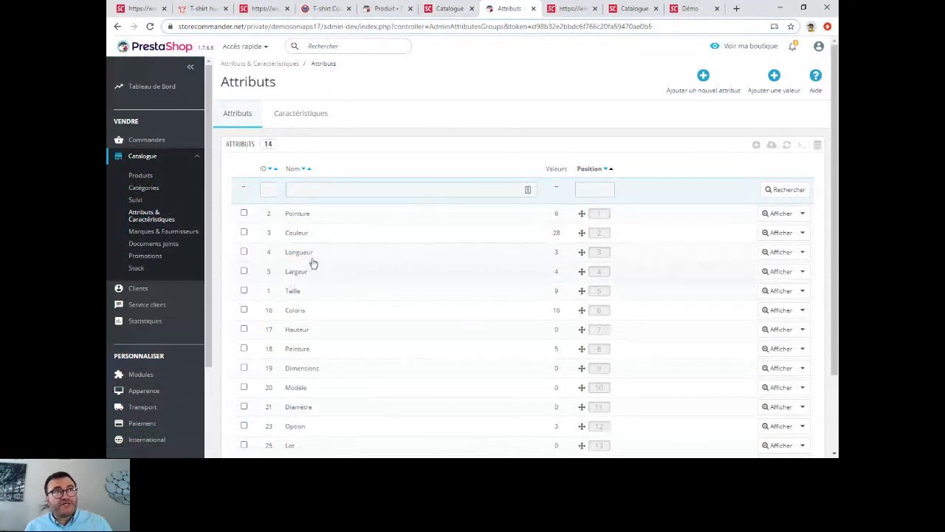
left_click(301, 116)
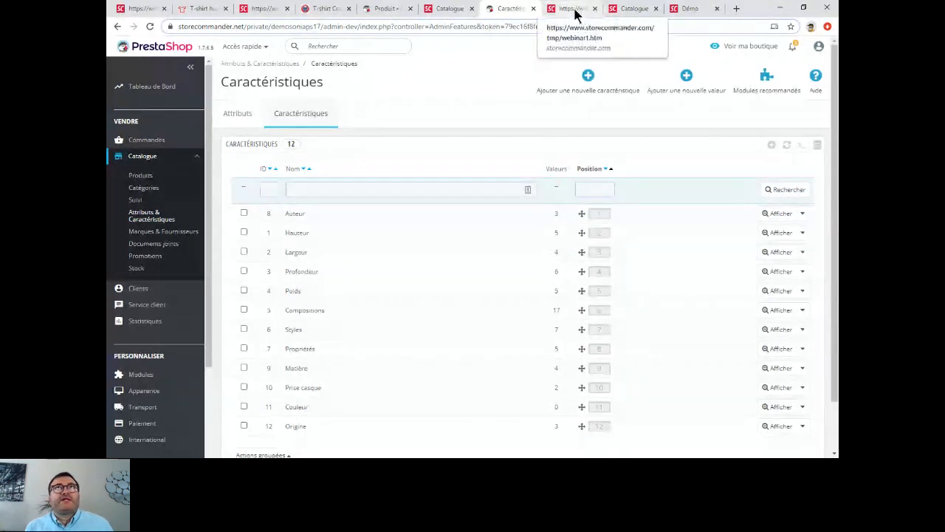
Step: Review the webinar outline's topic on creating combinations and the first method on the "Méthodes de création de déclinaisons" page
left_click(137, 9)
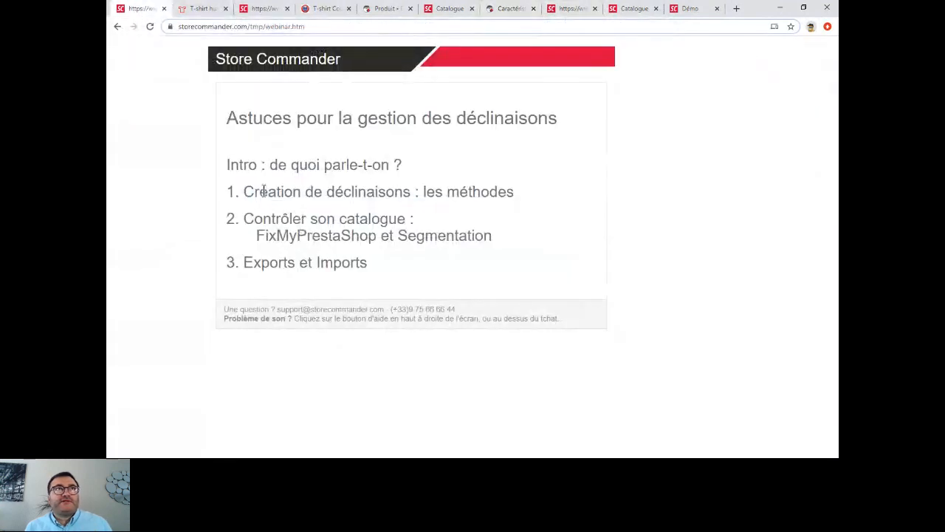
left_click_drag(245, 189, 515, 186)
left_click(527, 198)
left_click(566, 9)
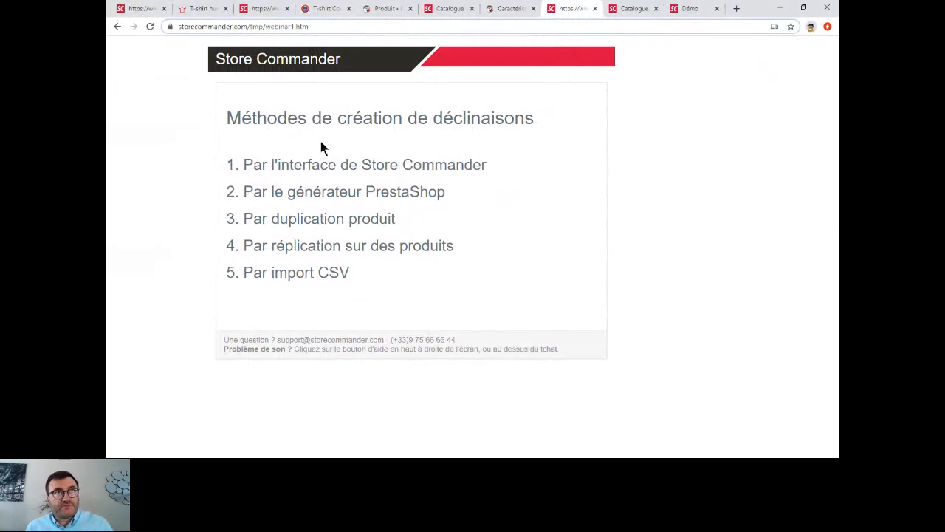
left_click_drag(245, 164, 484, 166)
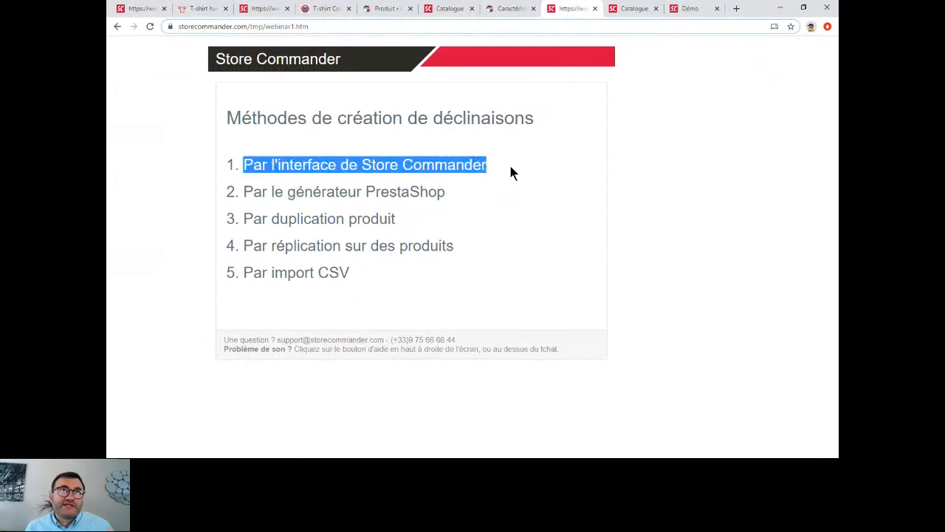
left_click(512, 172)
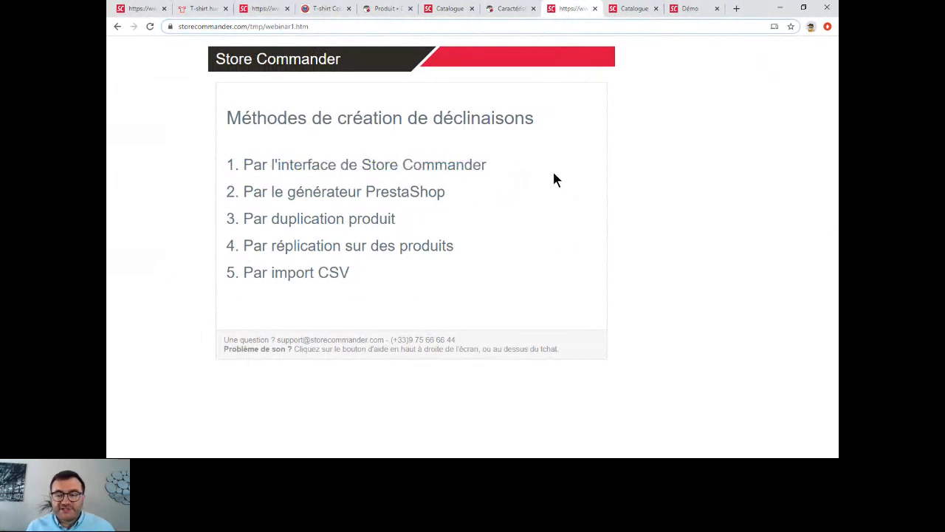
Step: Switch to the second Store Commander catalogue, list the Côté Mode products without the categories pane, and select T-shirt homme imprimé
left_click(629, 9)
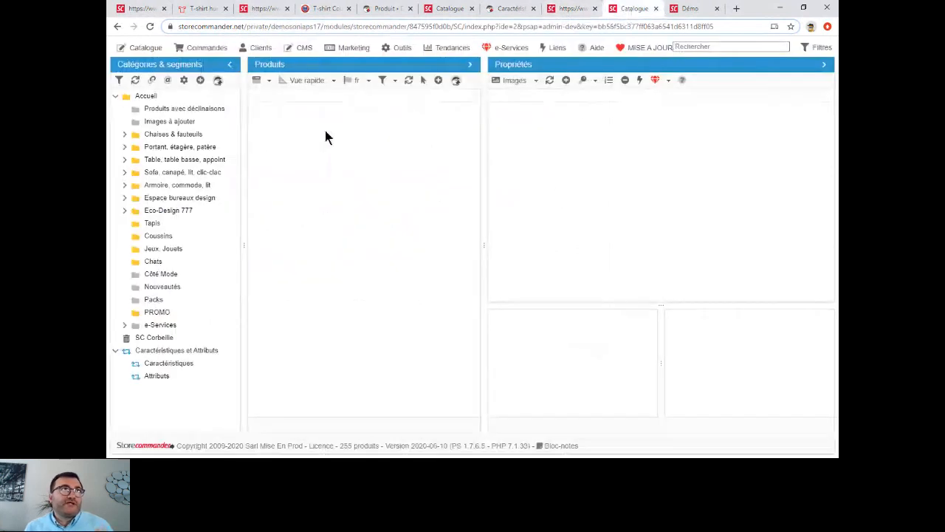
left_click(163, 274)
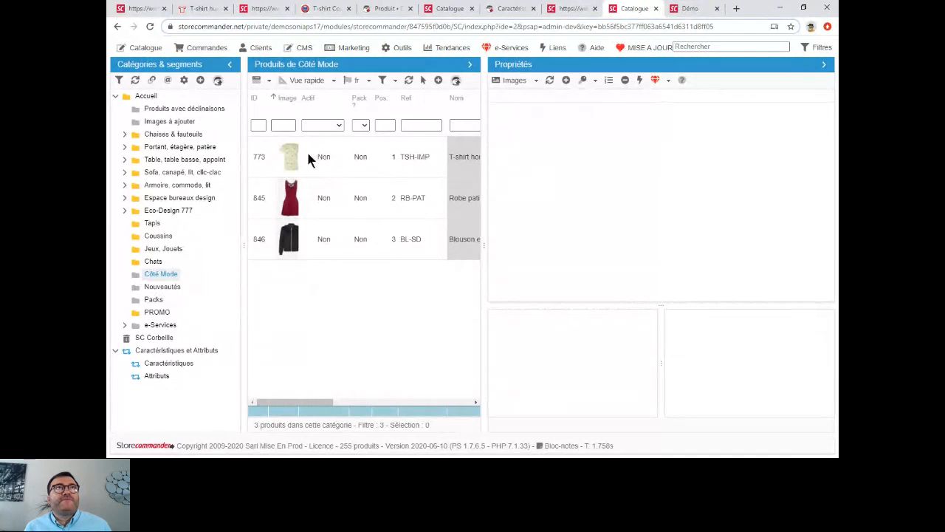
left_click(231, 69)
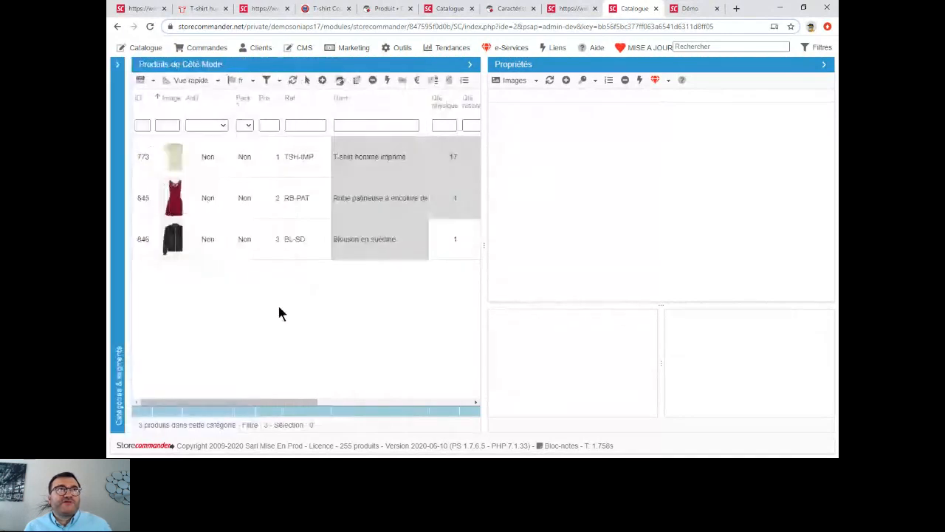
left_click(227, 160)
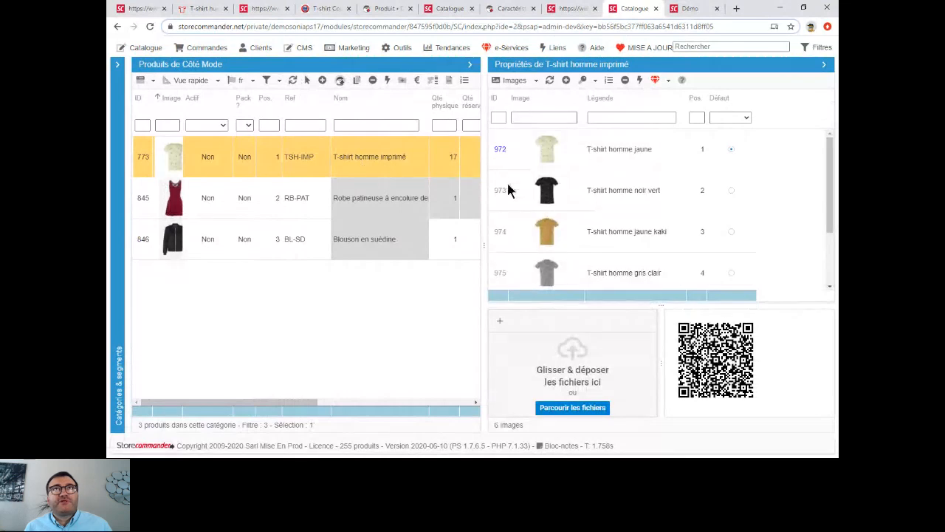
Step: Show the T-shirt's Déclinaisons properties, widen the properties pane and collapse the combination images pane
left_click(536, 80)
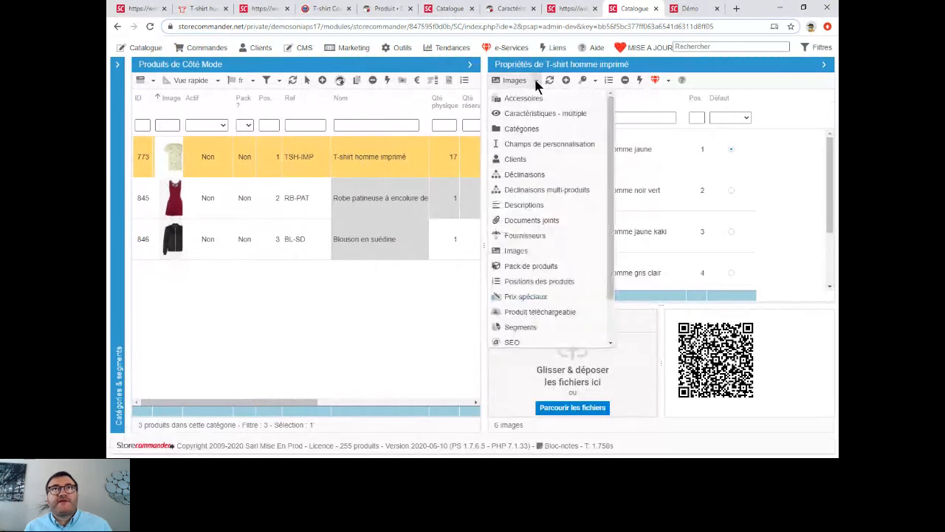
left_click(544, 175)
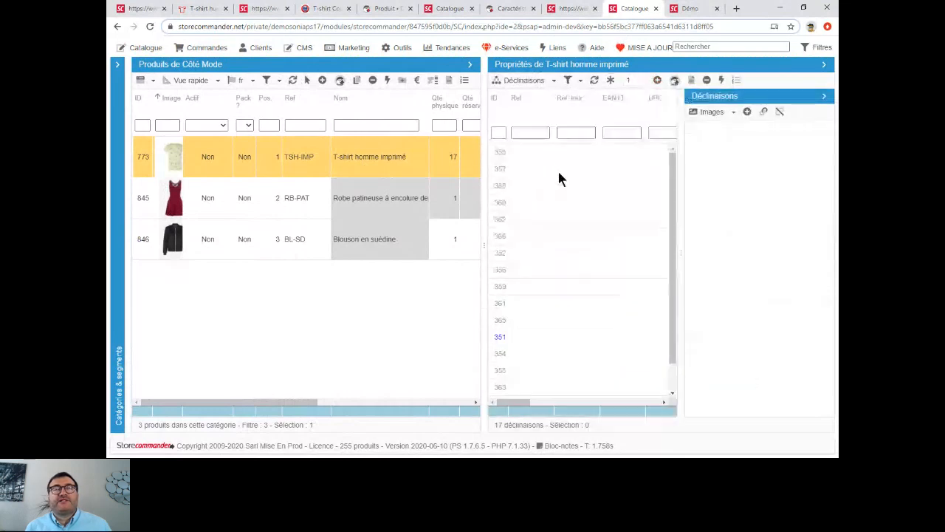
left_click_drag(482, 246, 290, 257)
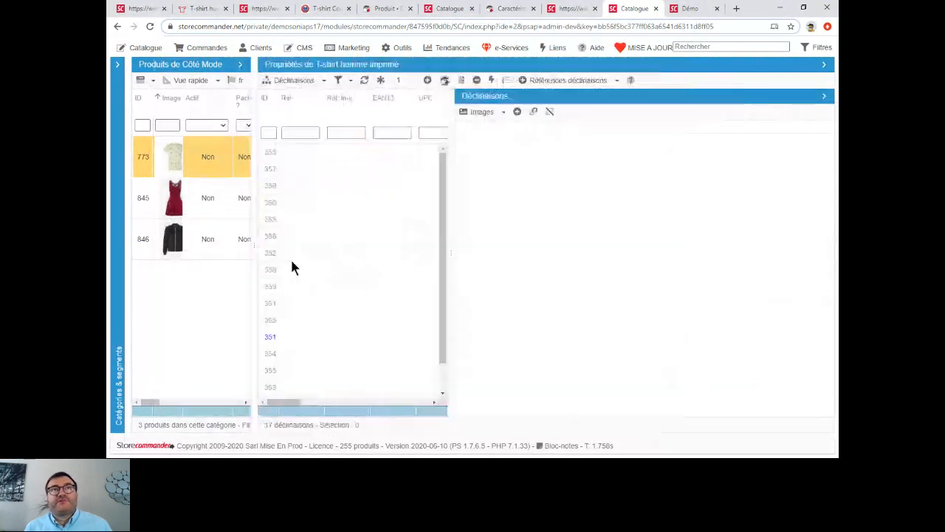
left_click(824, 99)
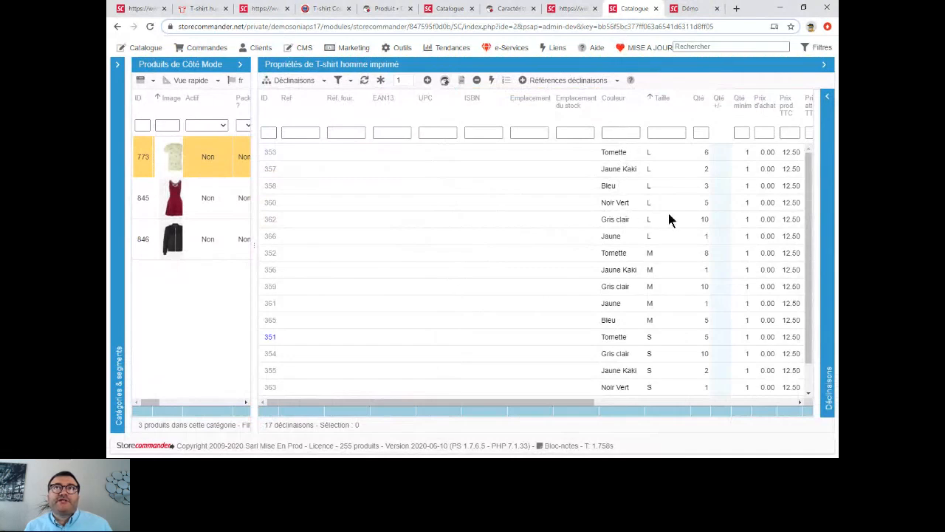
Step: Sort the combinations by Couleur and Taille, and try the Couleur filter with "bleu" before clearing it
left_click(619, 105)
left_click(662, 101)
left_click(620, 133)
type("bleu")
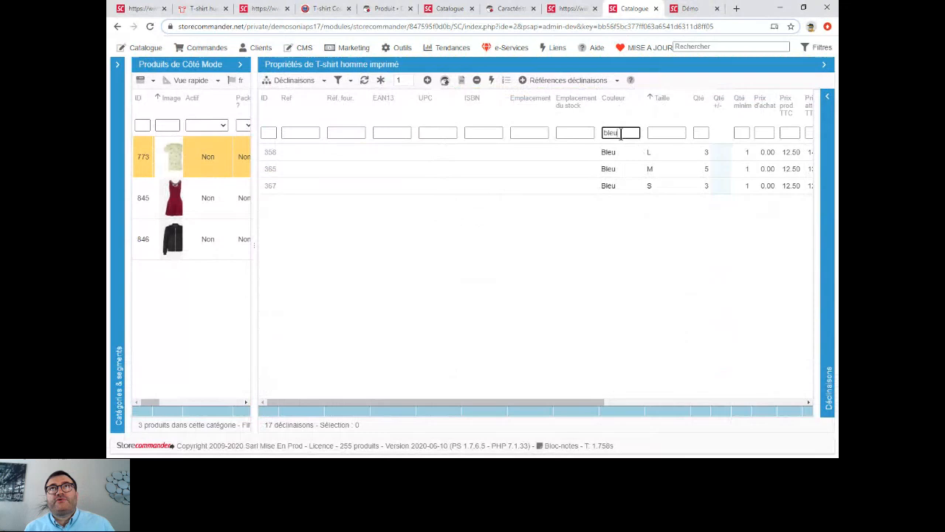
double_click(621, 134)
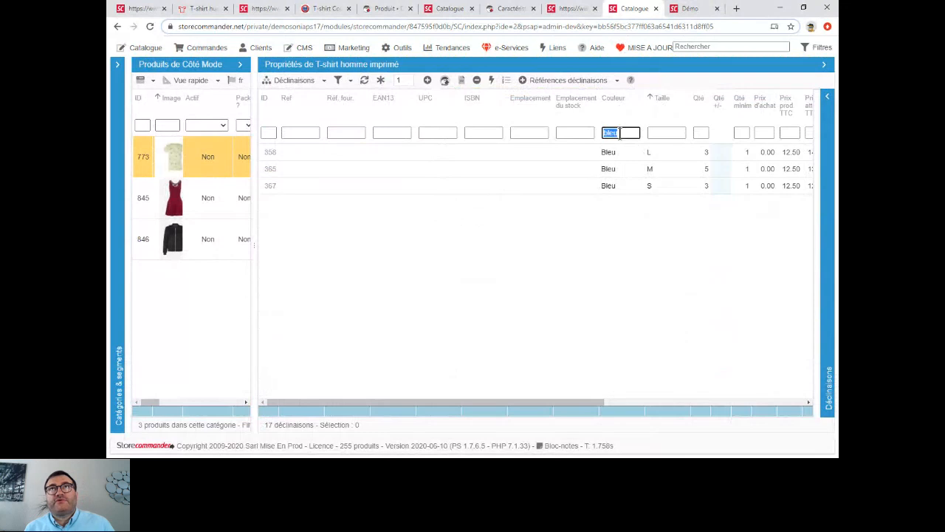
key("BackSpace")
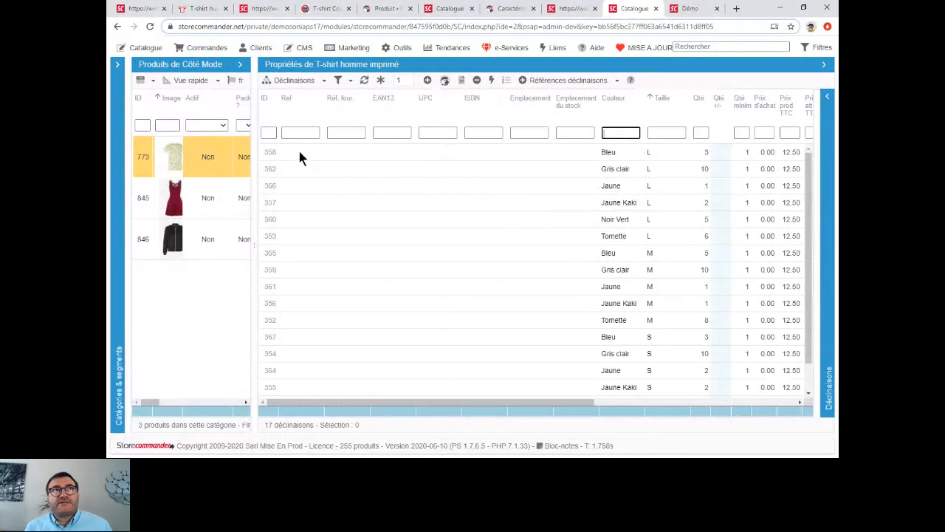
Step: Generate the T-shirt combinations' references in the format "Référence produit - ID auto - attributs" and widen the Ref column
left_click(299, 156)
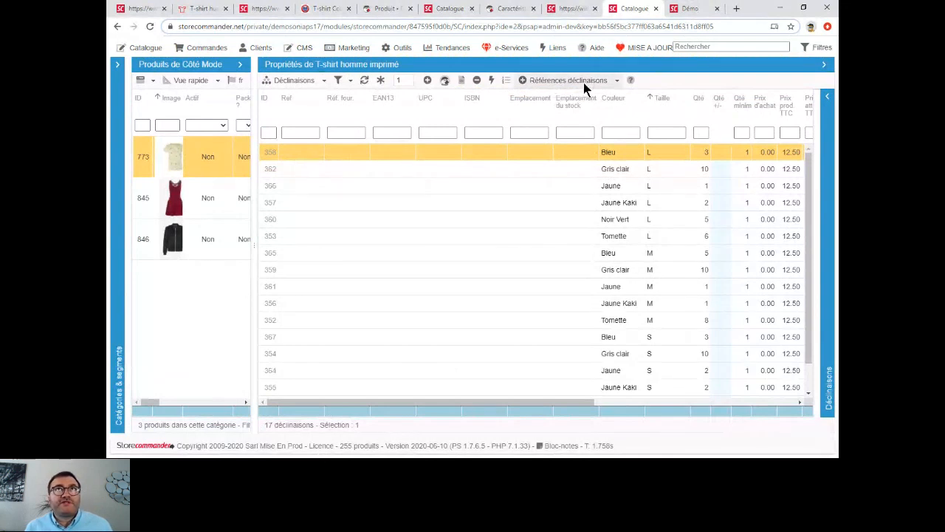
left_click(604, 79)
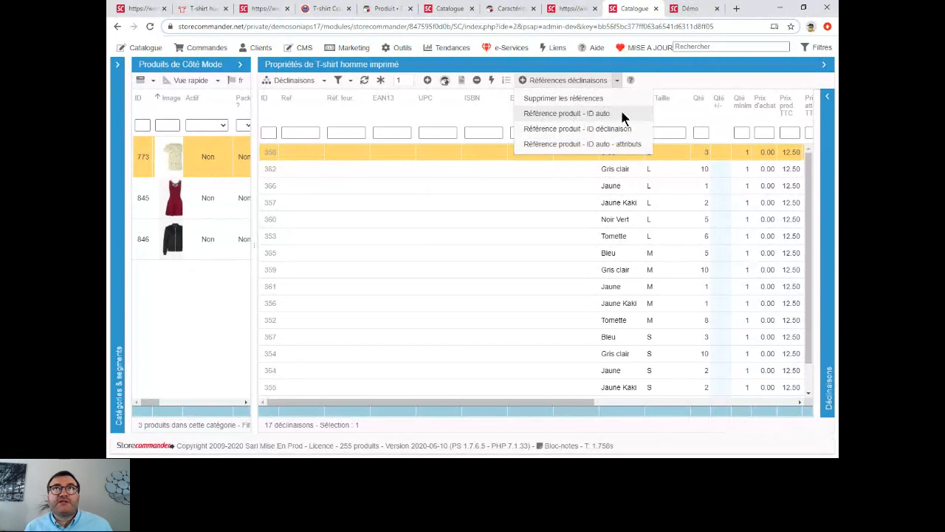
left_click(619, 146)
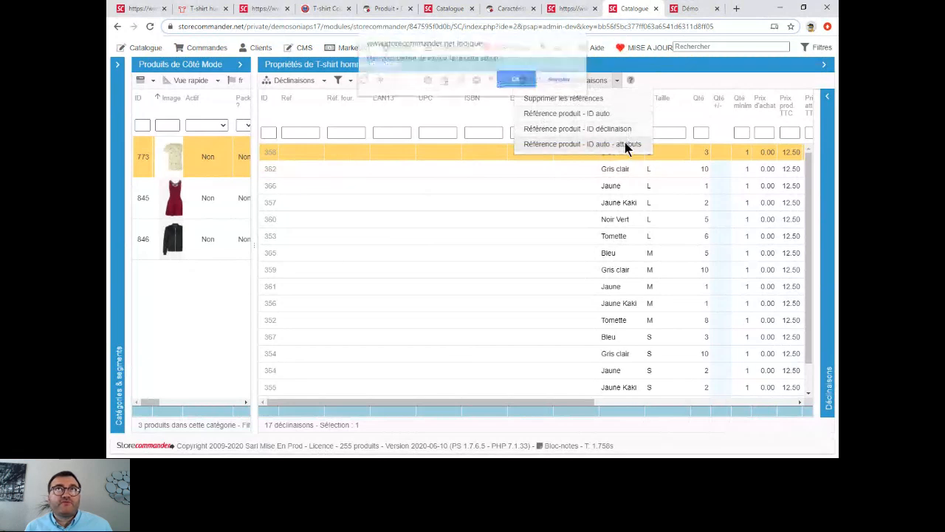
left_click(517, 86)
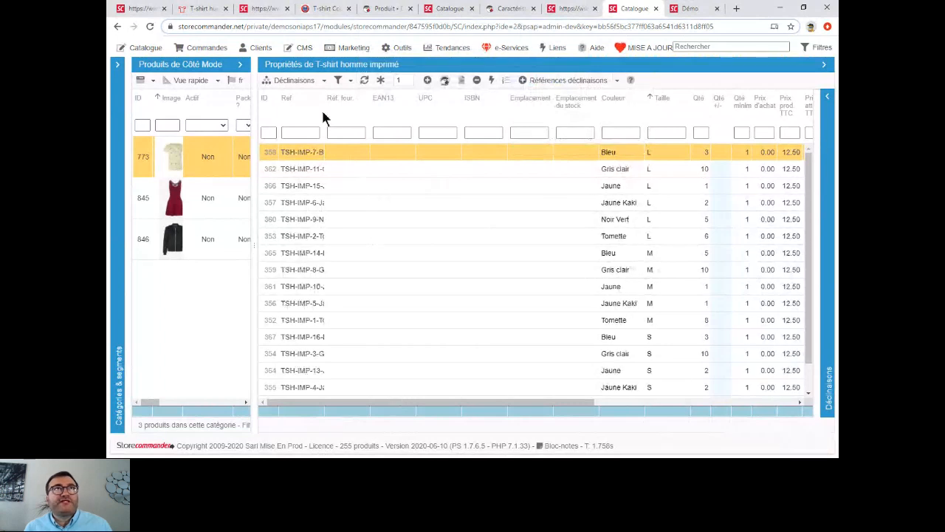
left_click_drag(322, 104, 370, 104)
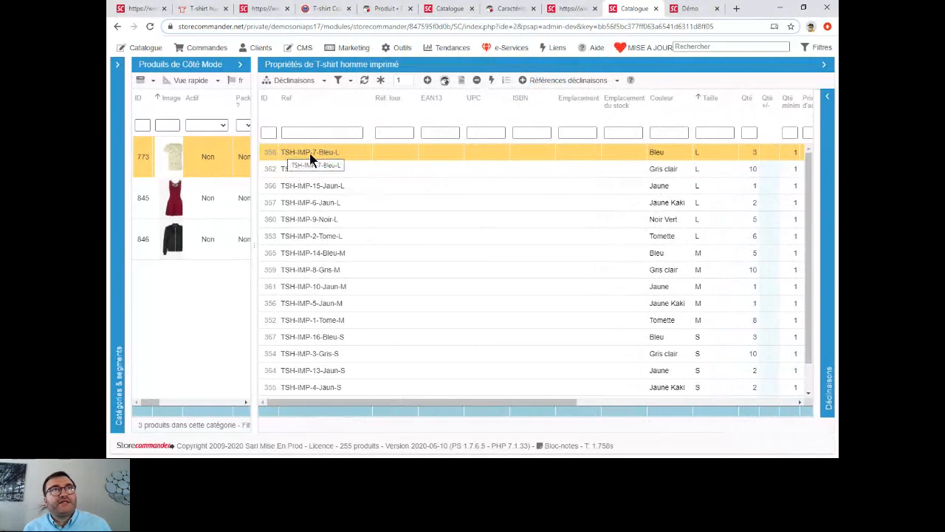
left_click_drag(147, 401, 162, 405)
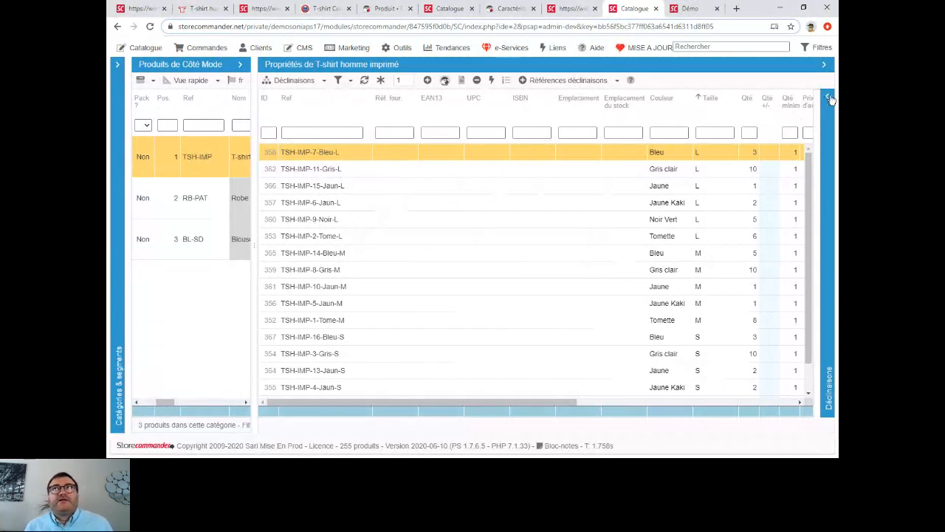
Step: Set the quantity of the T-shirt's Bleu, size L combination to 4
left_click_drag(452, 404, 588, 402)
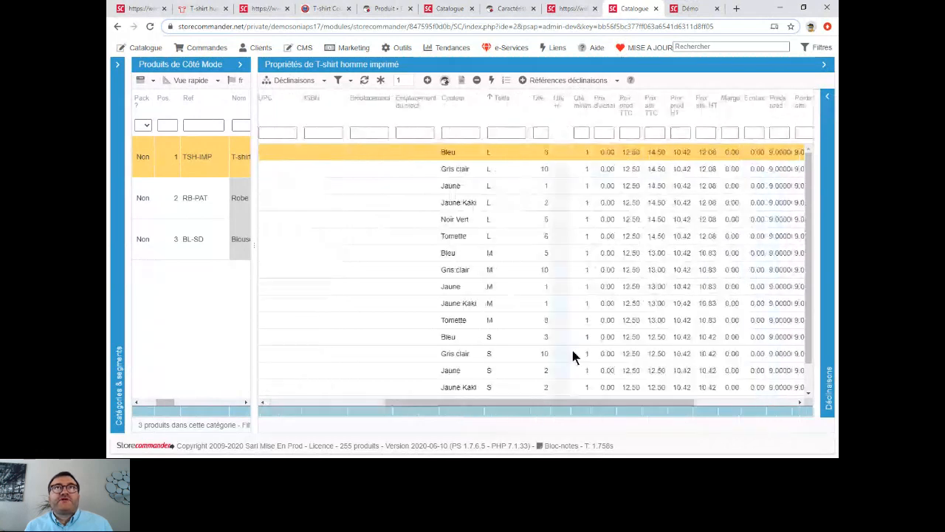
left_click(544, 151)
type("4")
key("Return")
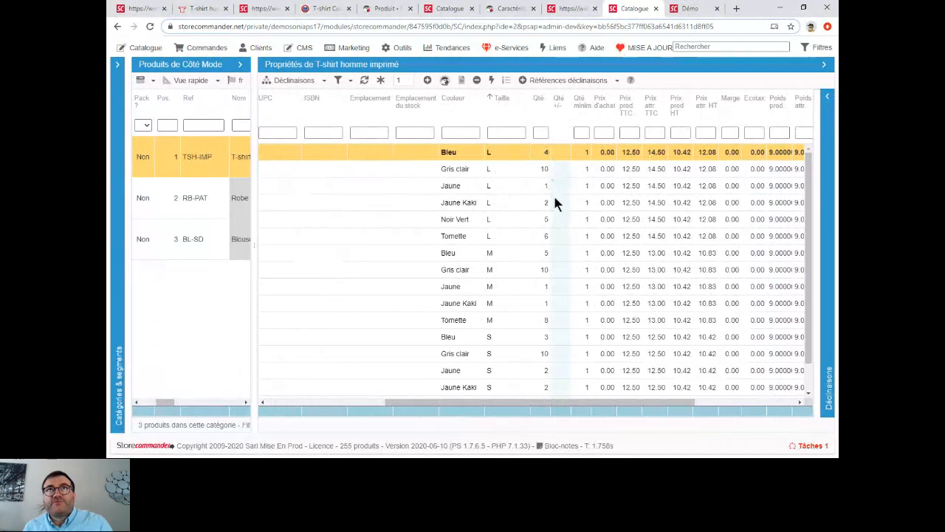
Step: Filter the combinations by the colour "bleu" and set the size L combination's Prix attr. TTC to 15
left_click(458, 133)
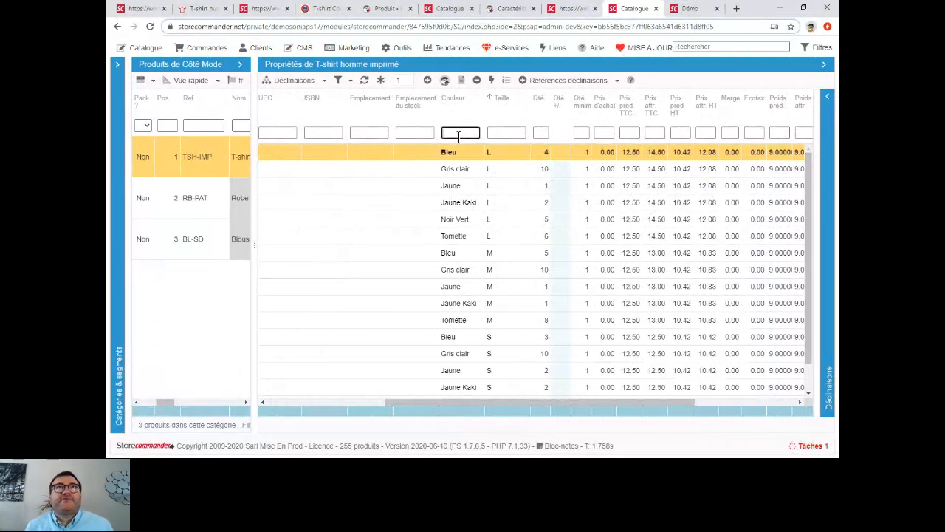
type("bleu")
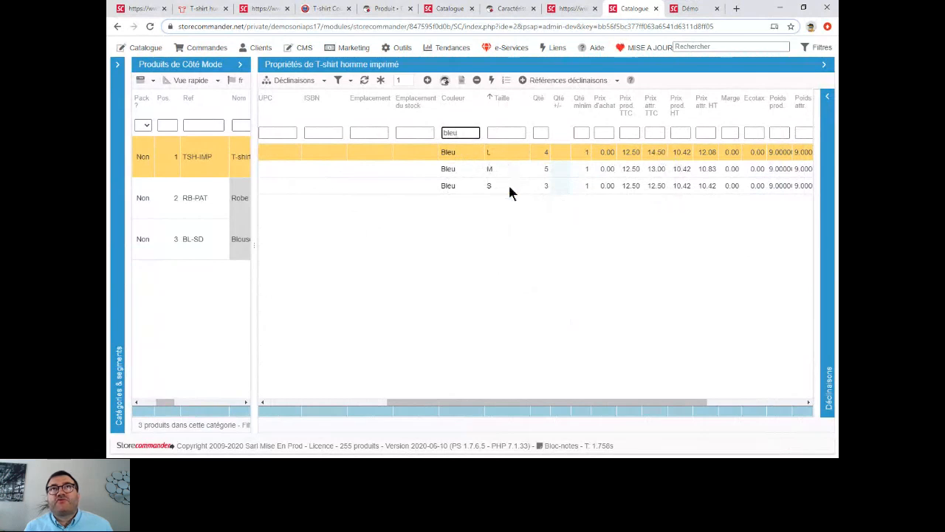
double_click(654, 152)
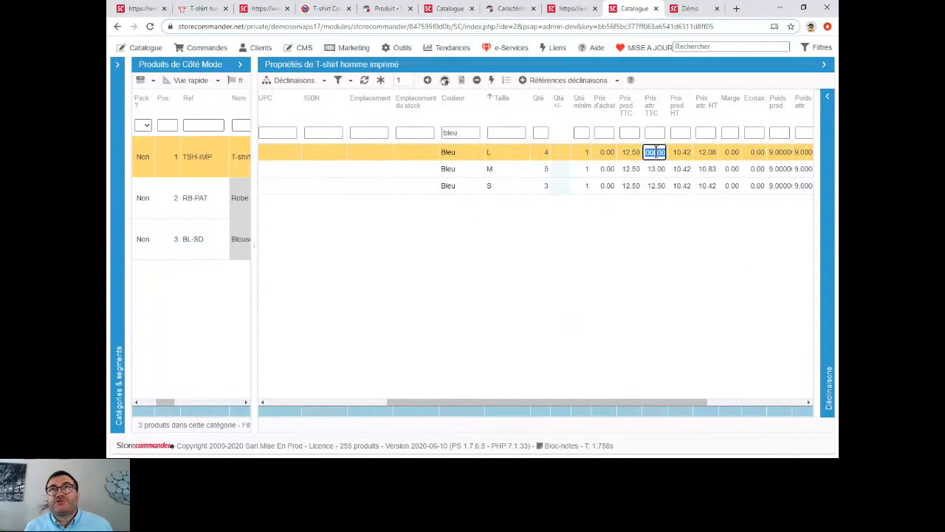
type("15")
key("Return")
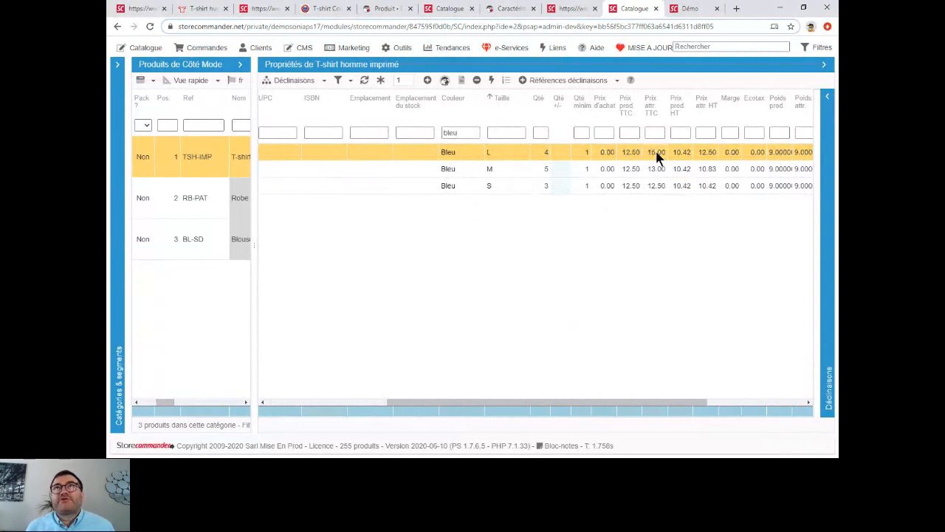
Step: Copy the Bleu size L combination's Prix attr. TTC of 15.00 to the Bleu size M and S combinations
right_click(656, 157)
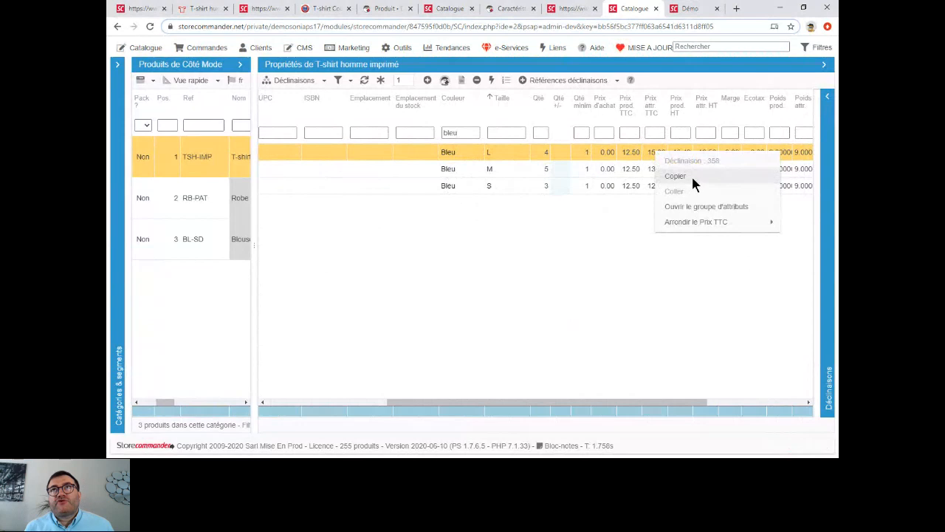
left_click(691, 174)
left_click(657, 170)
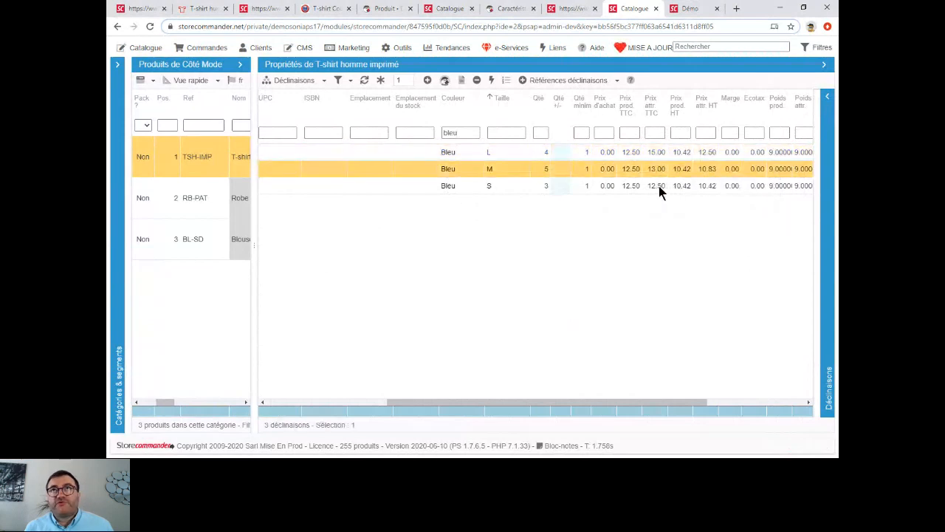
left_click(656, 186, "shift")
right_click(655, 185)
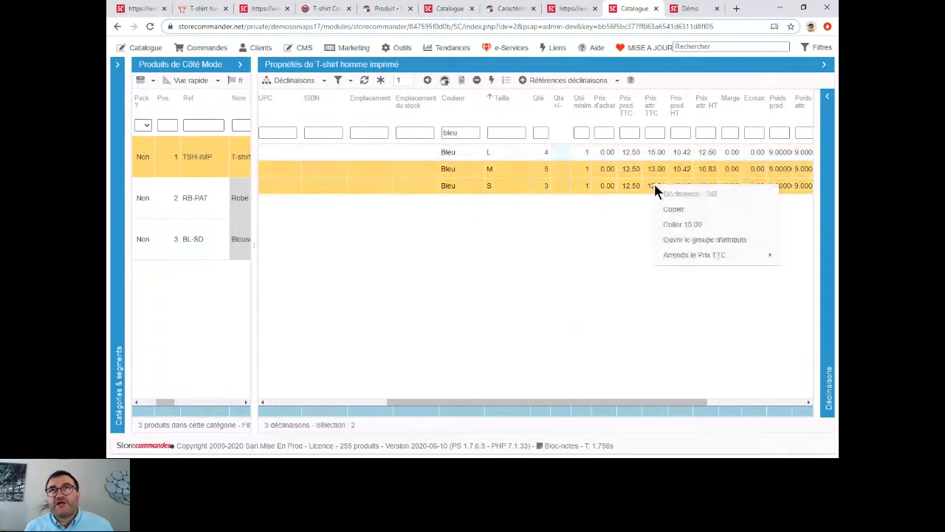
left_click(678, 227)
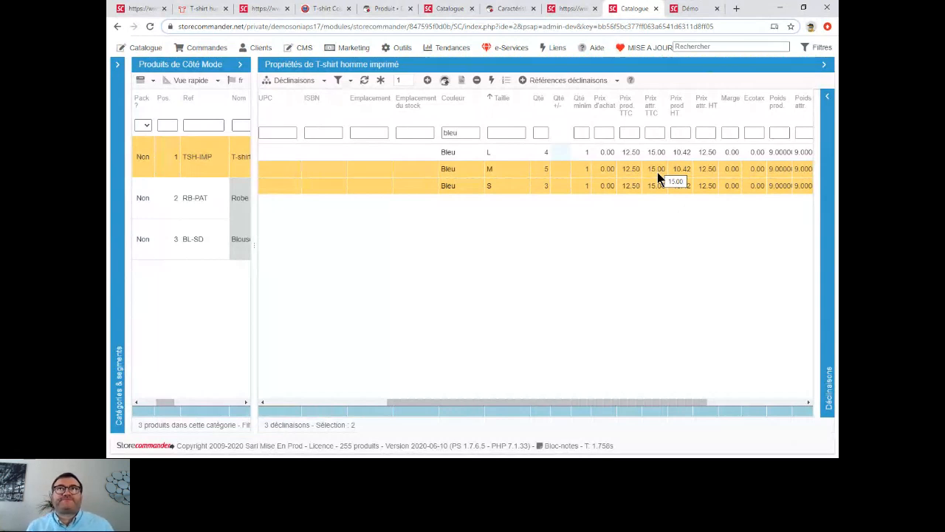
Step: Review the fields of the Catalogue : Déclinaisons grid in the interface customisation settings, then close them
left_click_drag(637, 403, 741, 405)
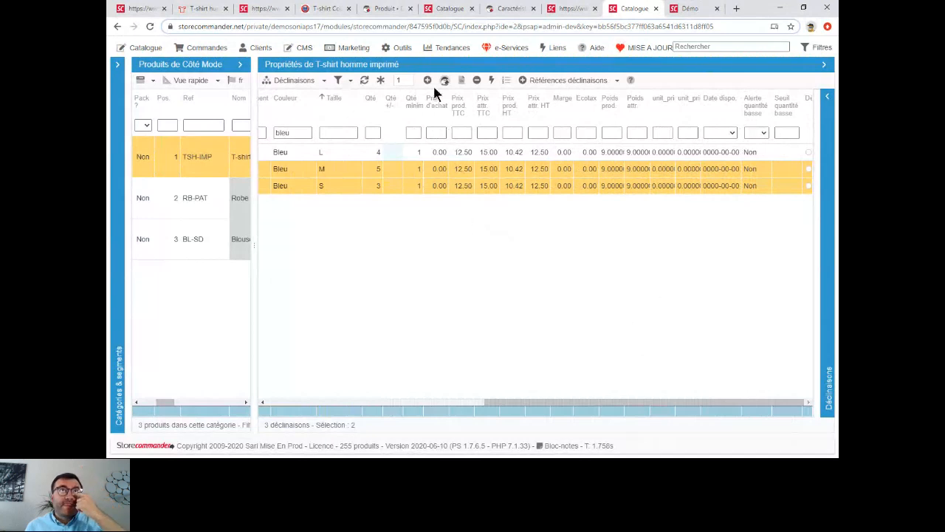
left_click(403, 47)
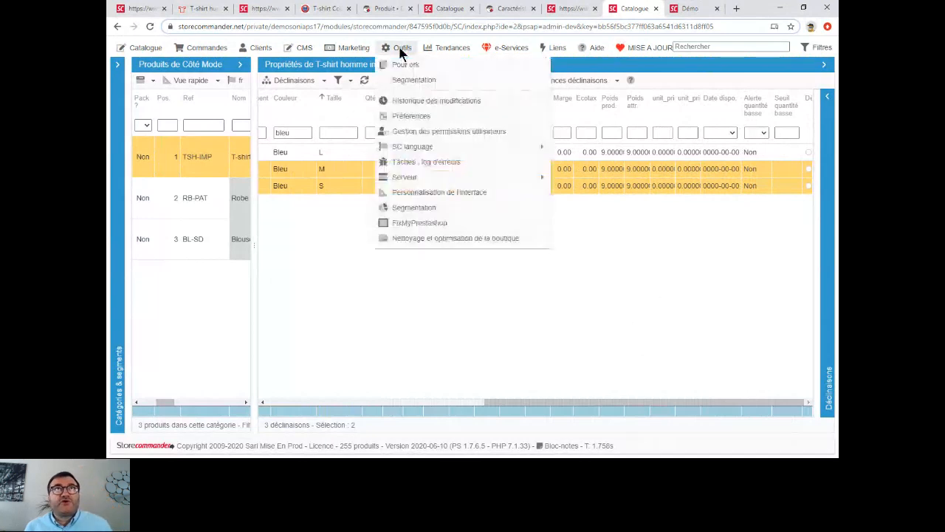
left_click(434, 193)
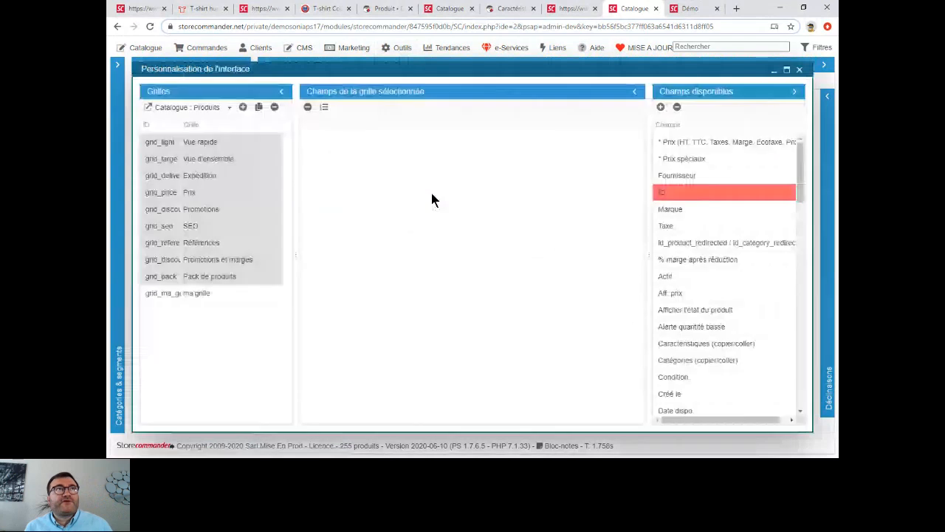
left_click(204, 107)
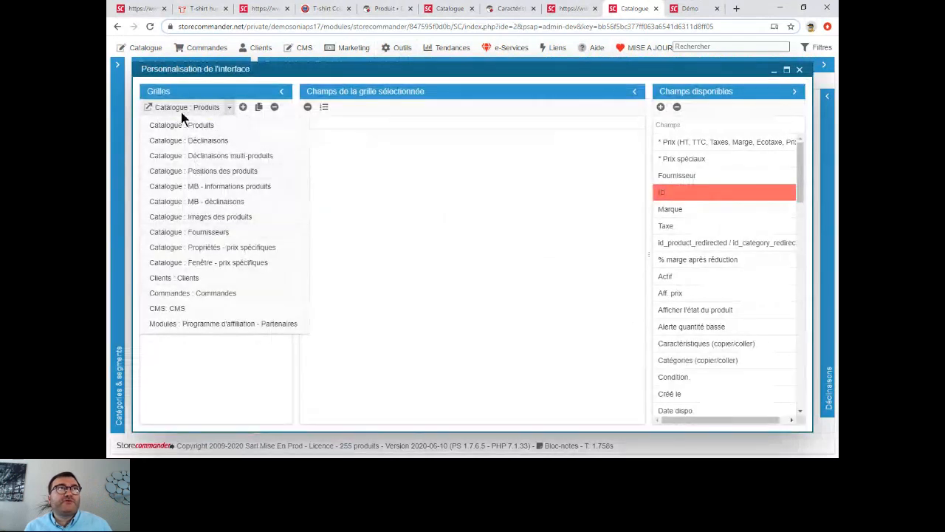
left_click(217, 145)
left_click(205, 148)
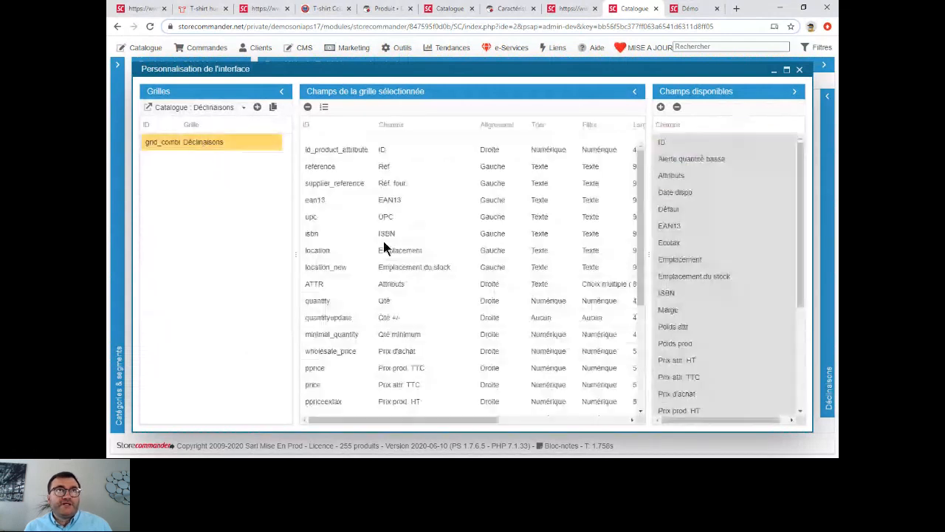
scroll(418, 318, "down", 2)
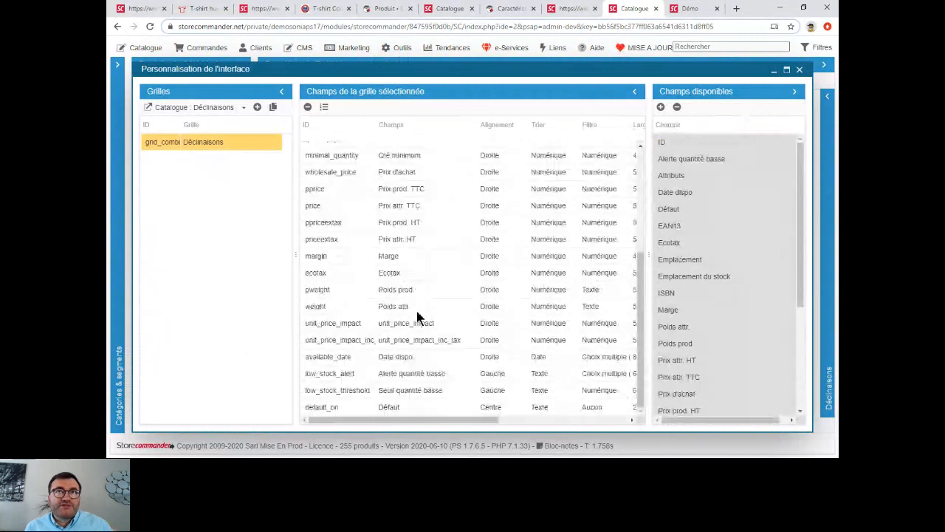
left_click_drag(465, 421, 531, 422)
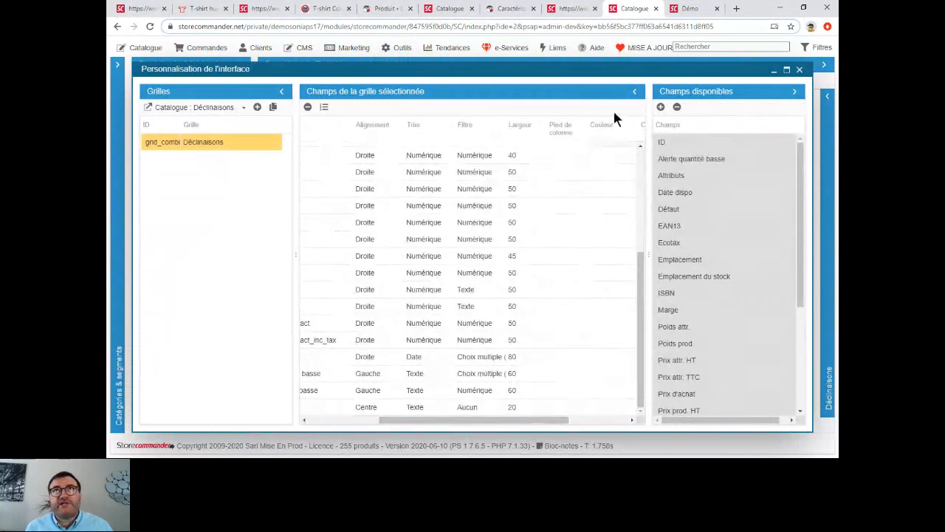
left_click(800, 70)
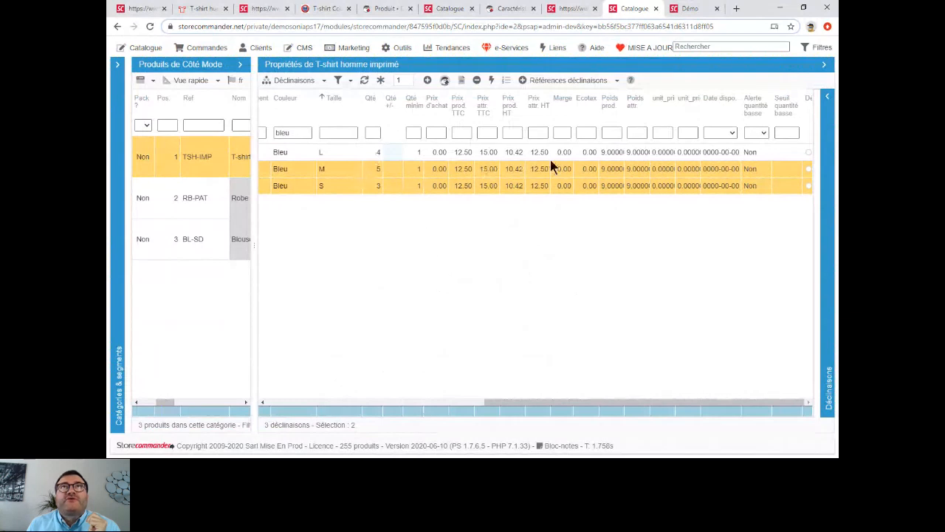
Step: Set the Poids attr. of the Bleu size L combination to 10
left_click(639, 152)
left_click(640, 151)
type("10")
key("Return")
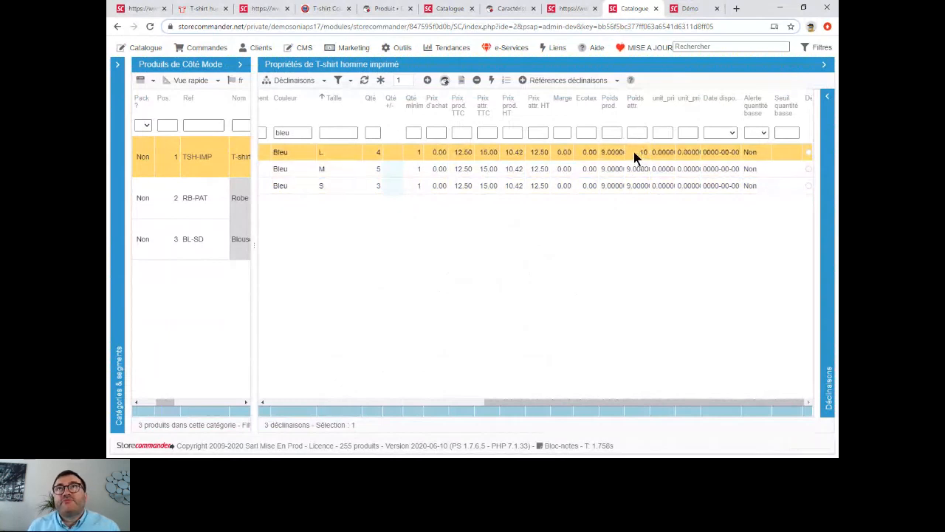
Step: Copy the Poids attr. of 10 from the Bleu size L combination to the Bleu size M and S combinations
right_click(631, 149)
left_click(643, 181)
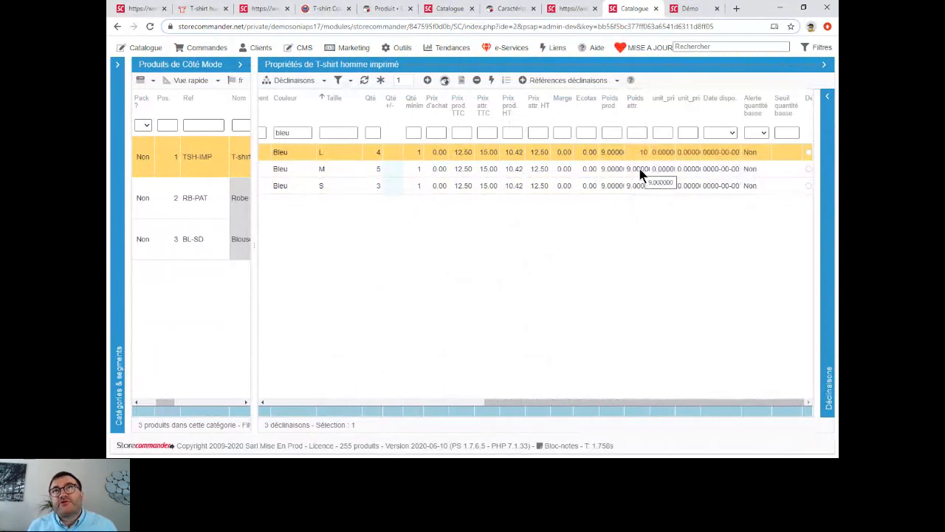
left_click(640, 172)
left_click(637, 185, "shift")
right_click(638, 186)
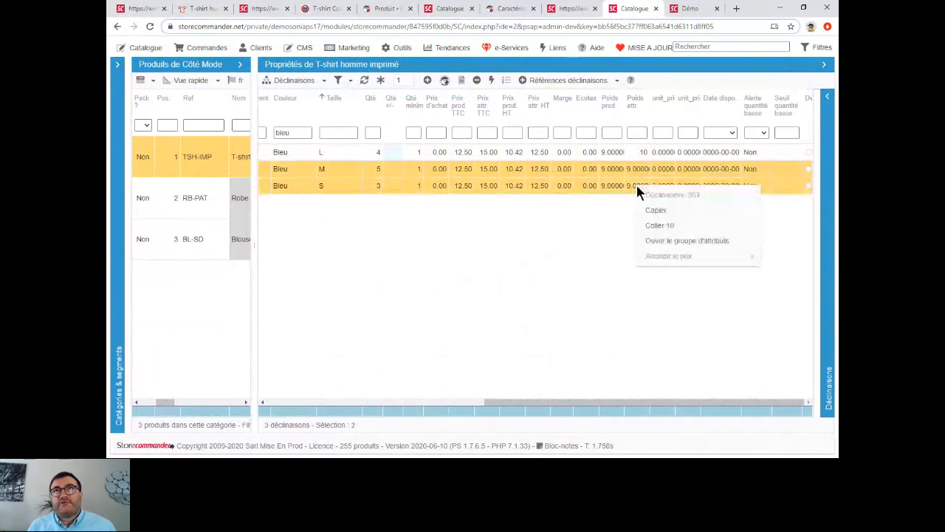
left_click(668, 226)
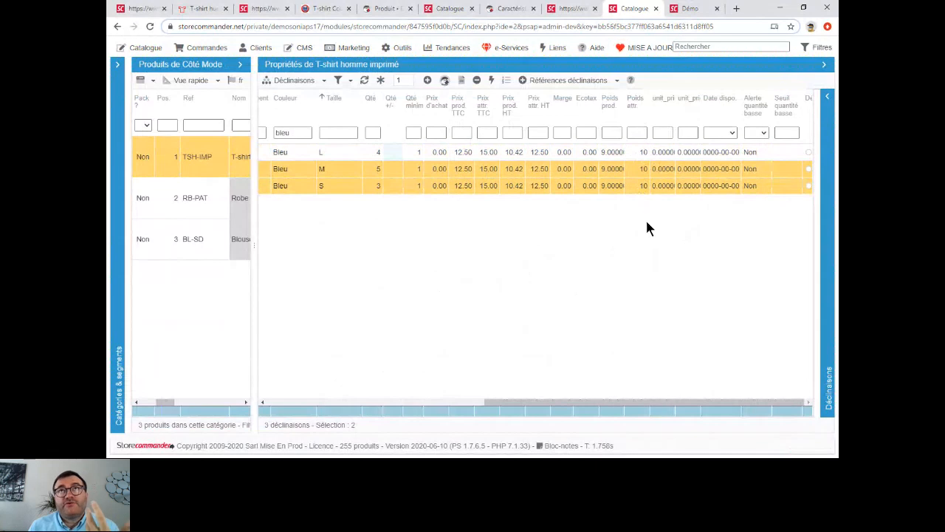
Step: Clear the "bleu" filter from the Couleur column of the T-shirt's combinations
left_click_drag(614, 402, 364, 403)
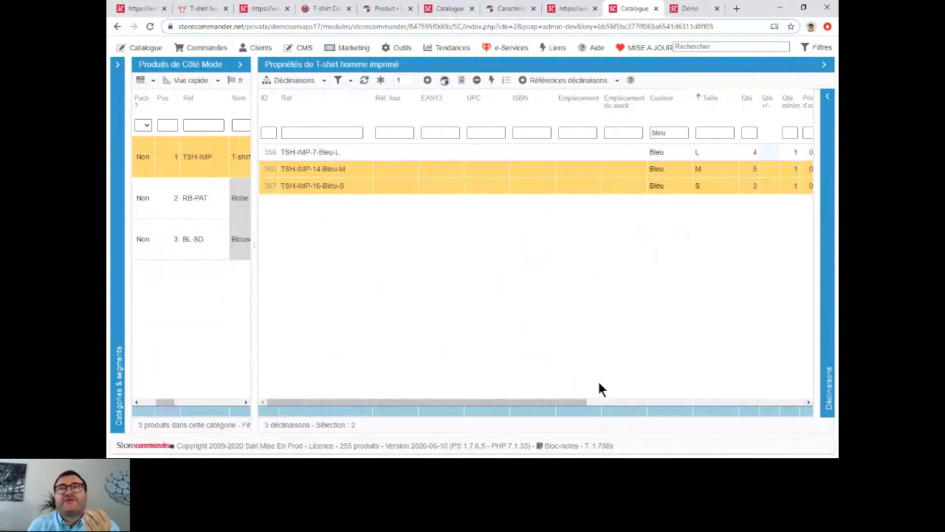
left_click_drag(577, 403, 660, 403)
double_click(522, 132)
key("BackSpace")
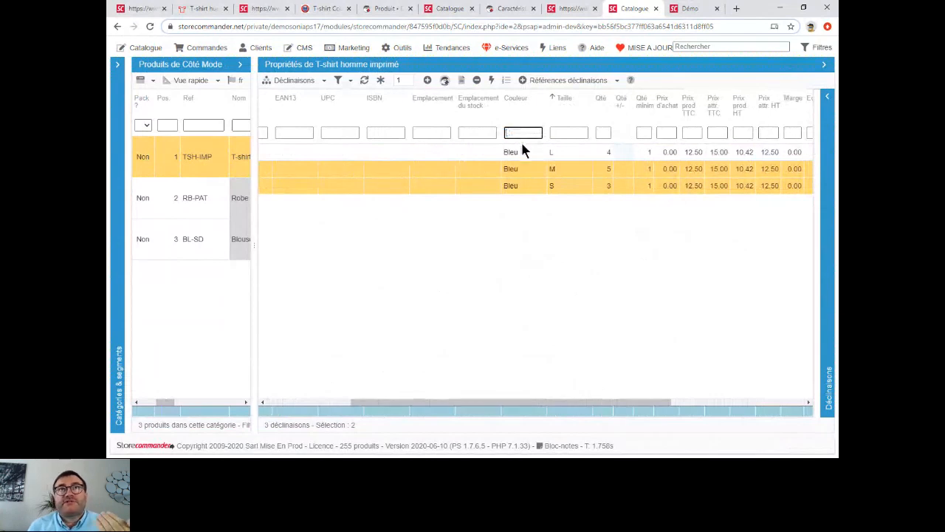
Step: Change the colour of the T-shirt's Noir Vert, size L combination to Noir
left_click(527, 221)
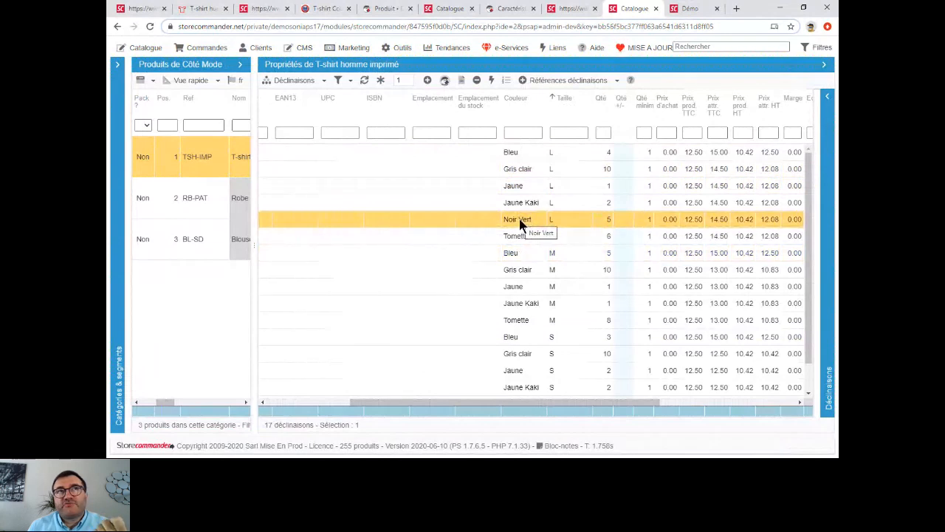
left_click(519, 221)
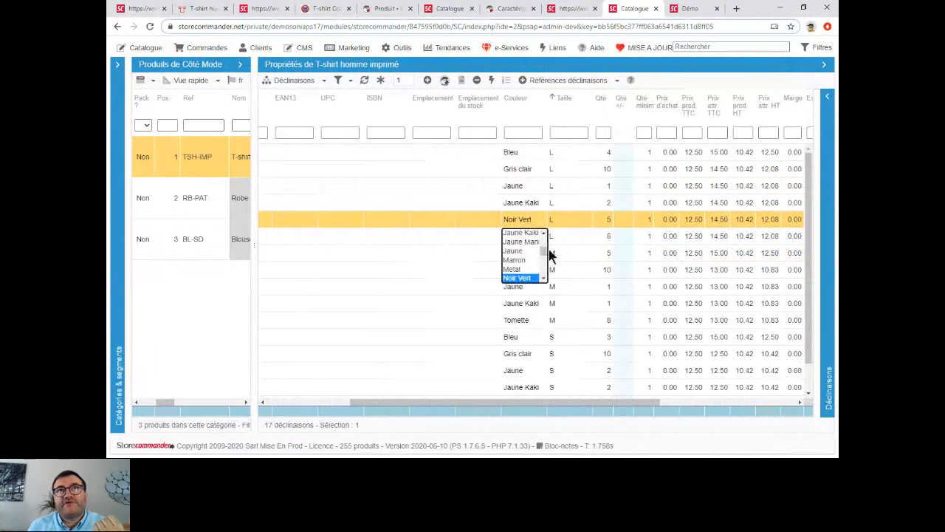
scroll(545, 279, "down", 2)
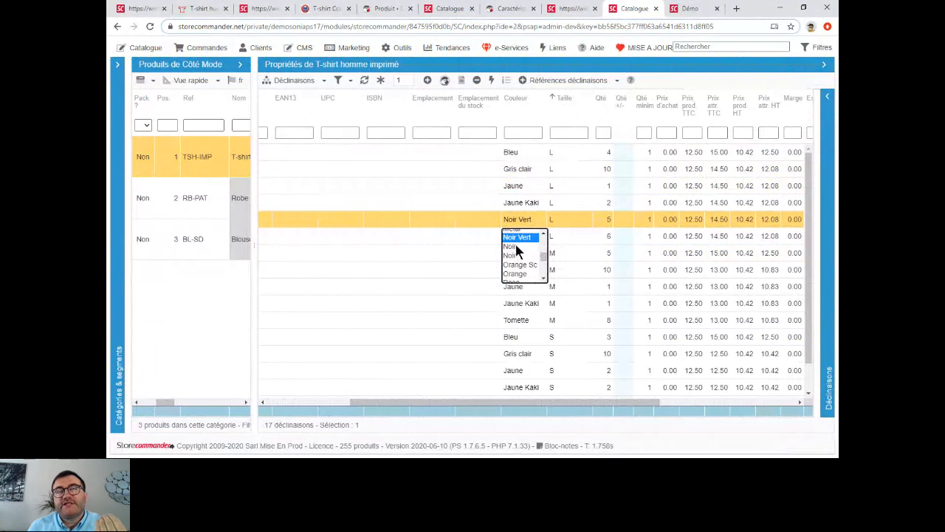
left_click(515, 247)
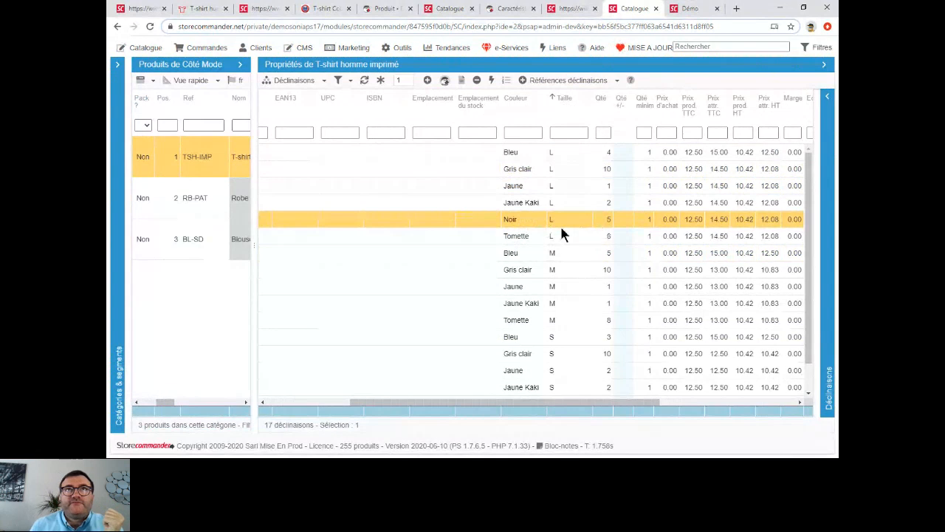
Step: Look at the colour choices offered for the Tomette and Jaune Kaki size L combinations without changing them
double_click(514, 234)
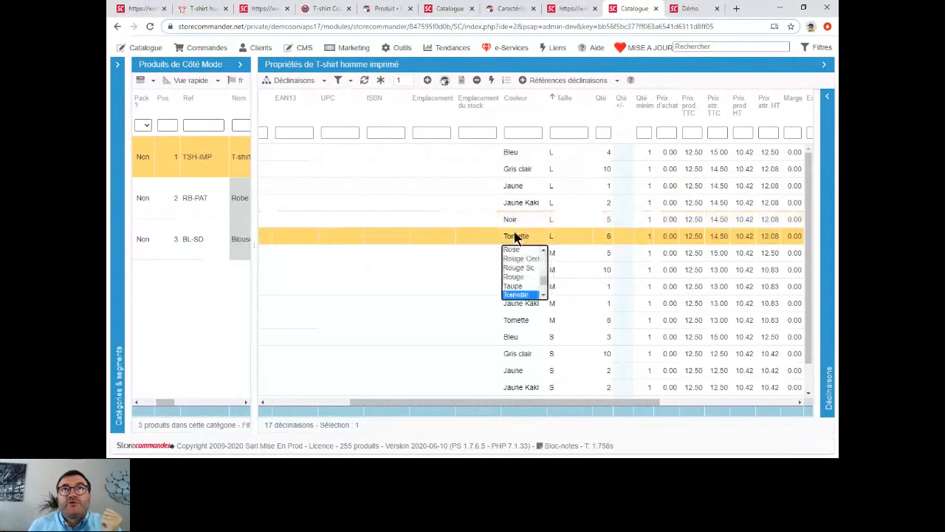
left_click(526, 205)
left_click(526, 207)
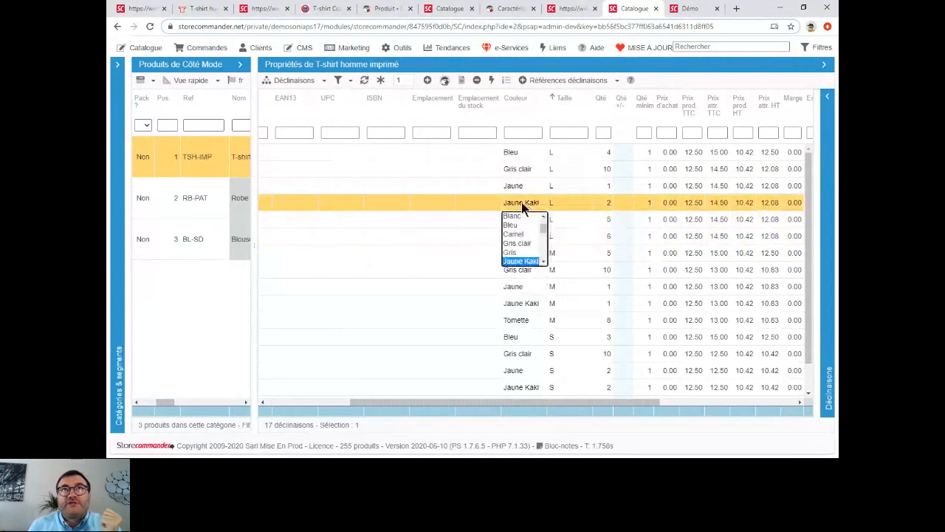
left_click(521, 185)
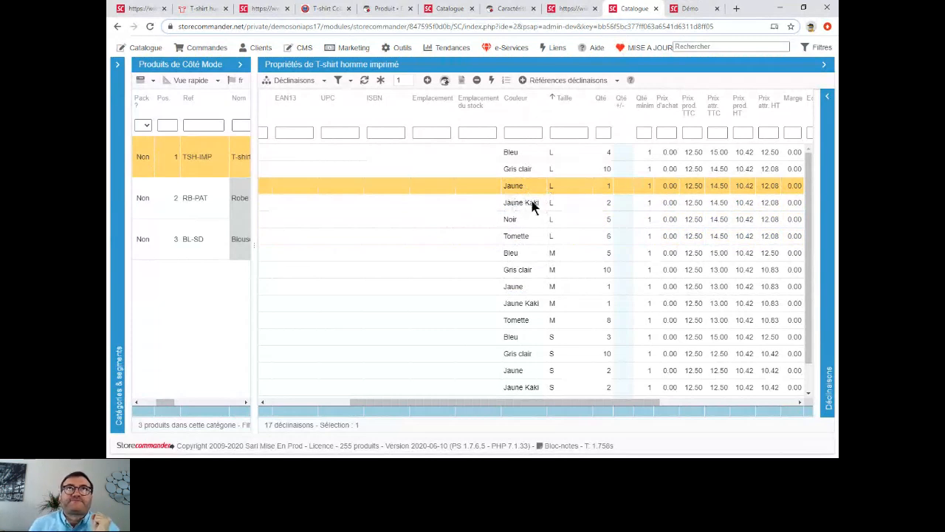
Step: Open the attributes and groups window, view the values of the Pointure and Couleur groups, and widen the window
scroll(601, 188, "left", 3)
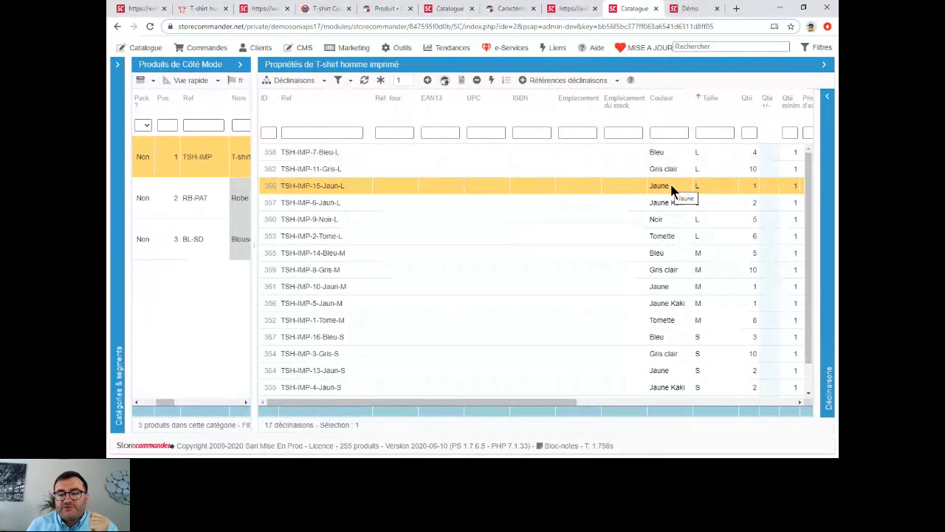
left_click(382, 81)
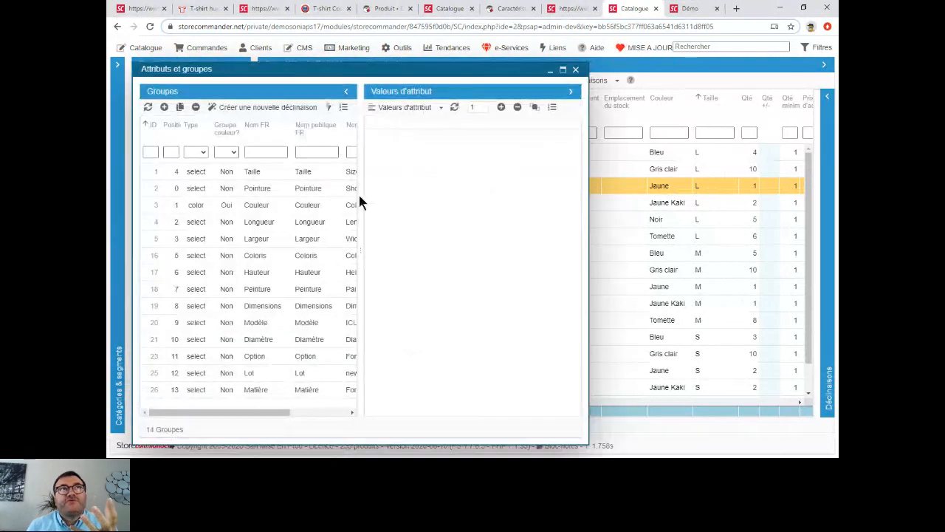
left_click(264, 189)
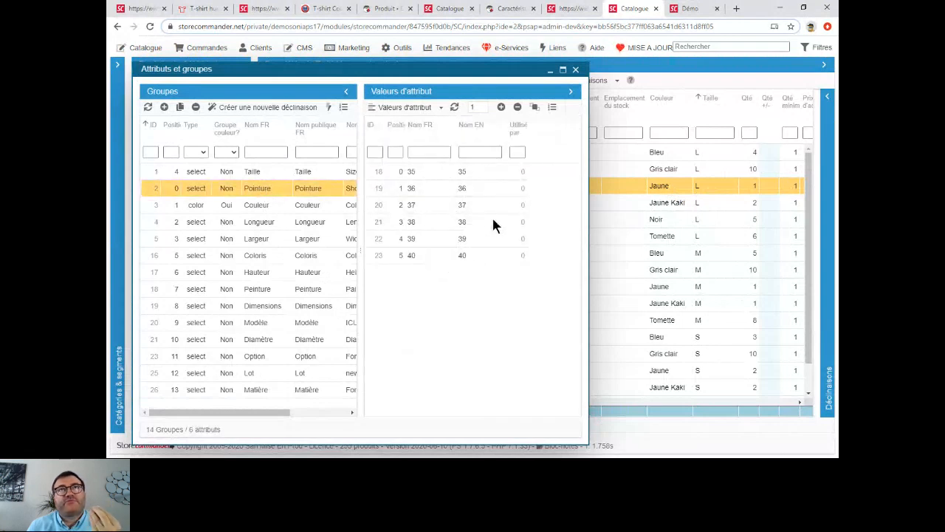
left_click(275, 205)
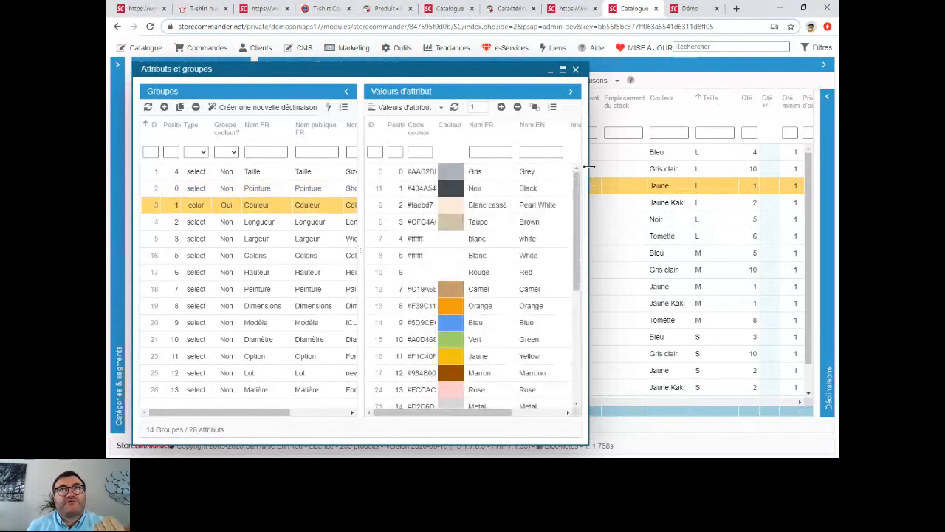
left_click_drag(807, 160, 807, 159)
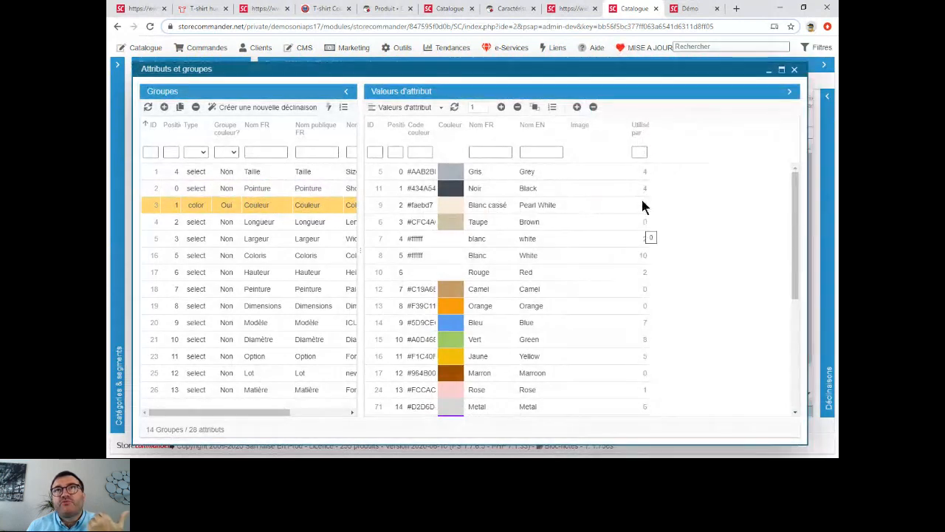
Step: Examine how often each Couleur value is used by sorting on Utilisé par, then close the attributes window
left_click(641, 173)
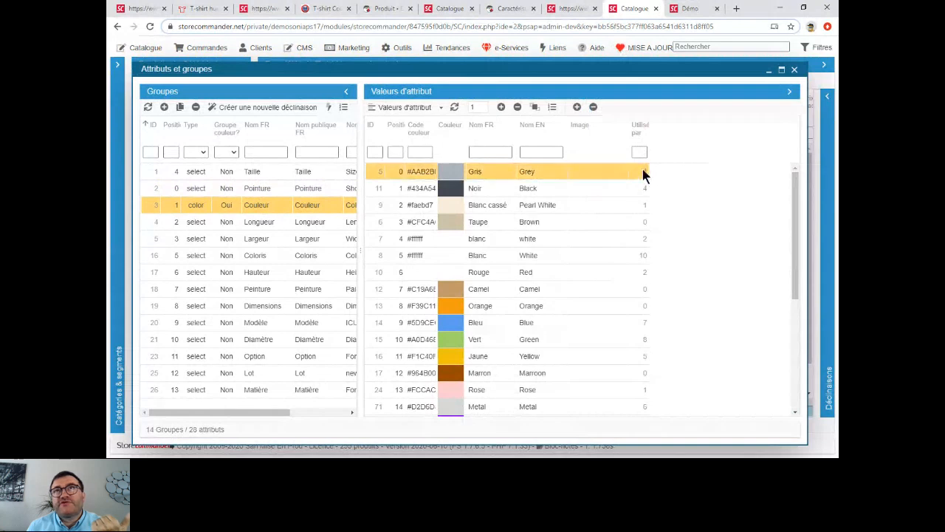
left_click(641, 225)
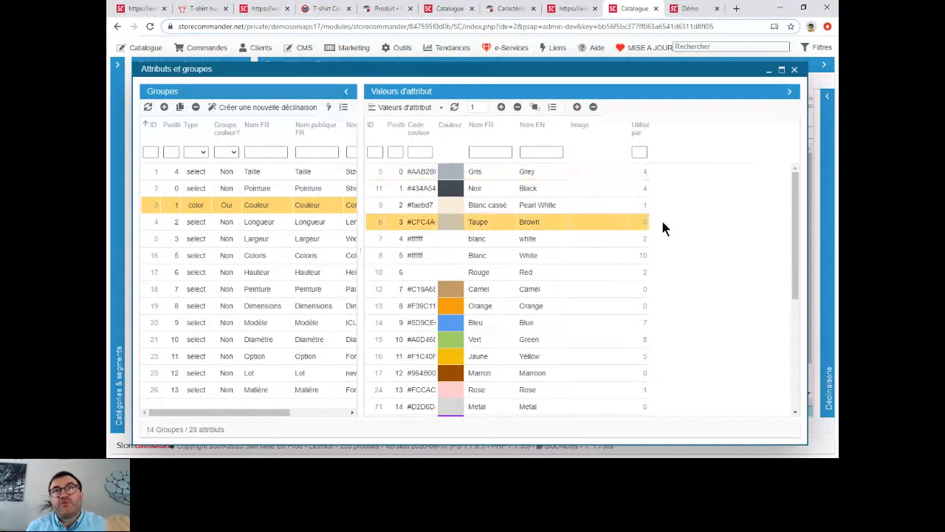
left_click(631, 134)
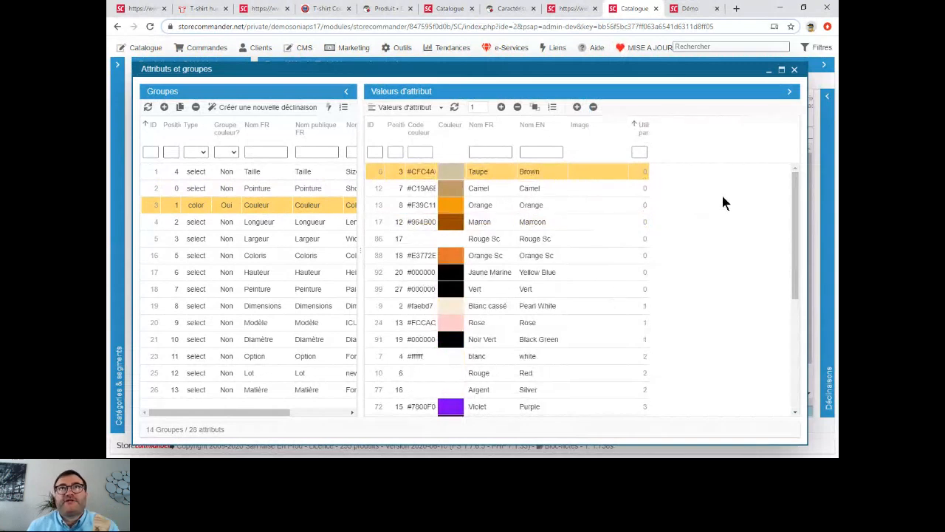
left_click(795, 70)
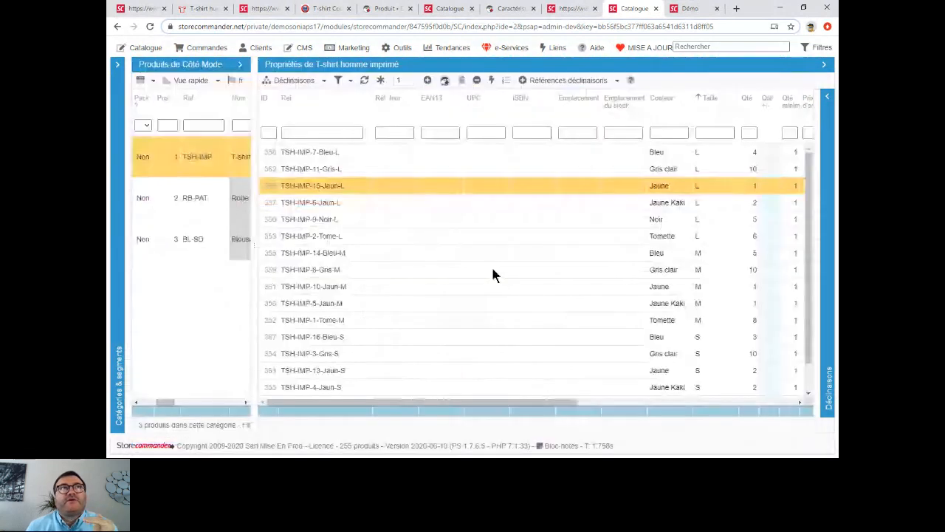
Step: Widen the Côté Mode product list to show its ID, image, status, reference and name columns
left_click_drag(254, 313, 458, 288)
left_click_drag(297, 397, 195, 404)
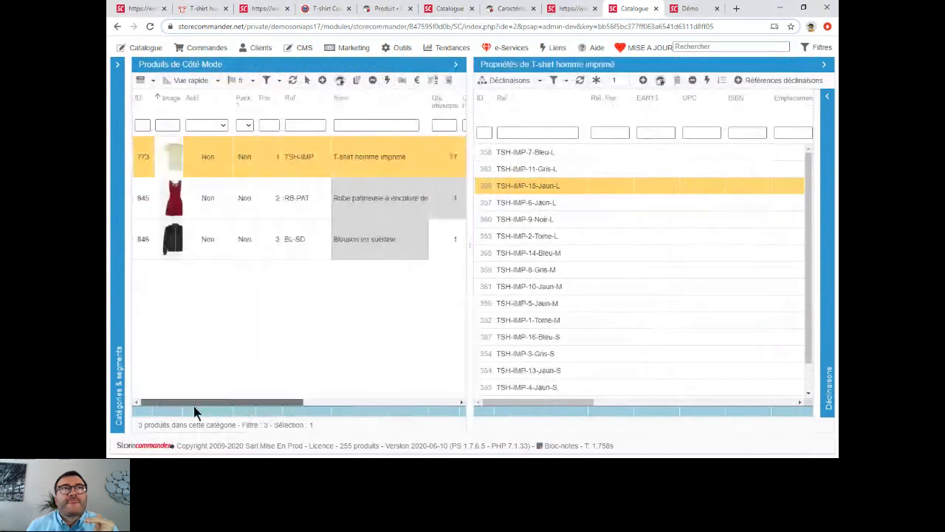
Step: Open the Blouson en suédine product, view its images, and return to its combinations
left_click(339, 239)
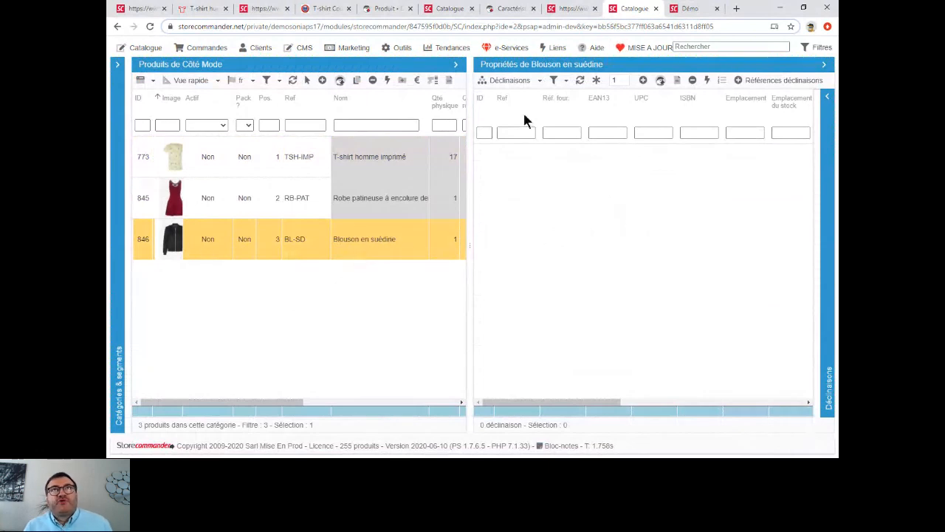
left_click(515, 81)
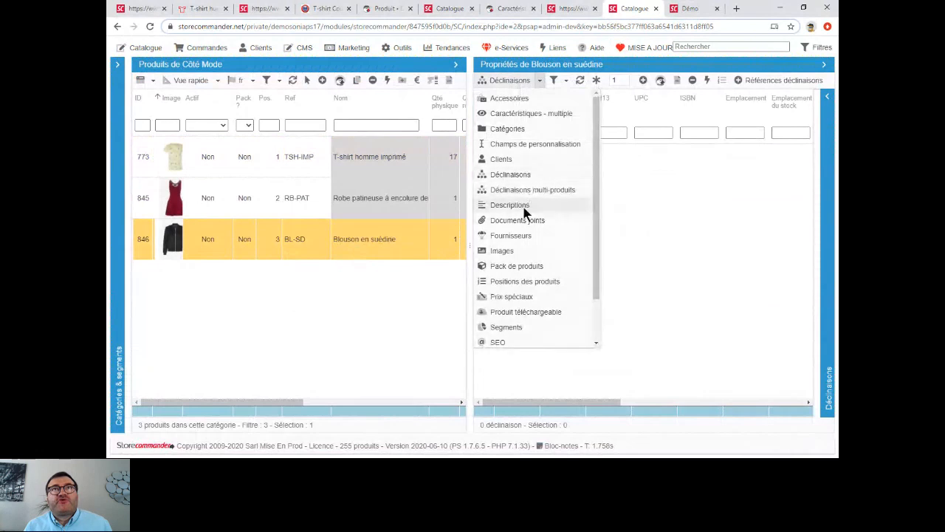
left_click(501, 251)
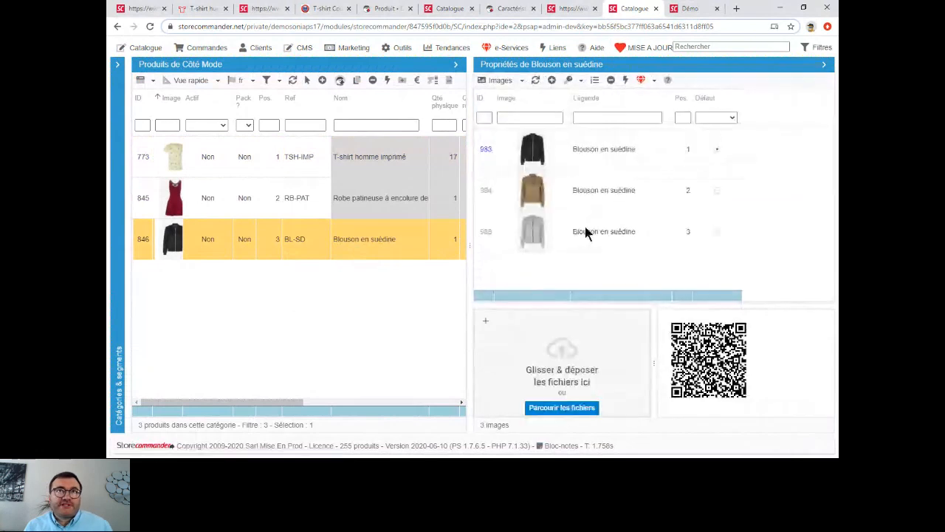
left_click(521, 82)
left_click(515, 174)
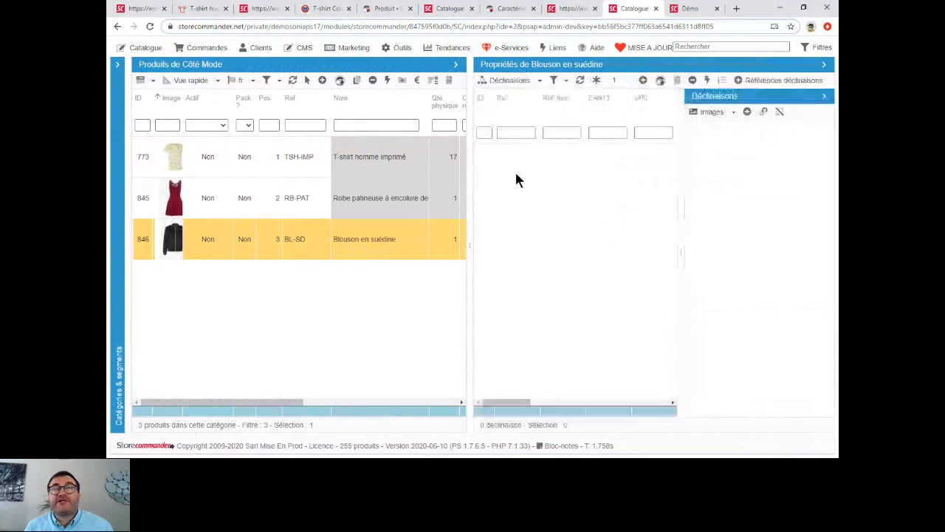
Step: Widen the combinations area and create a first Blouson en suédine combination from the Taille and Coloris attribute groups
left_click_drag(472, 209, 346, 207)
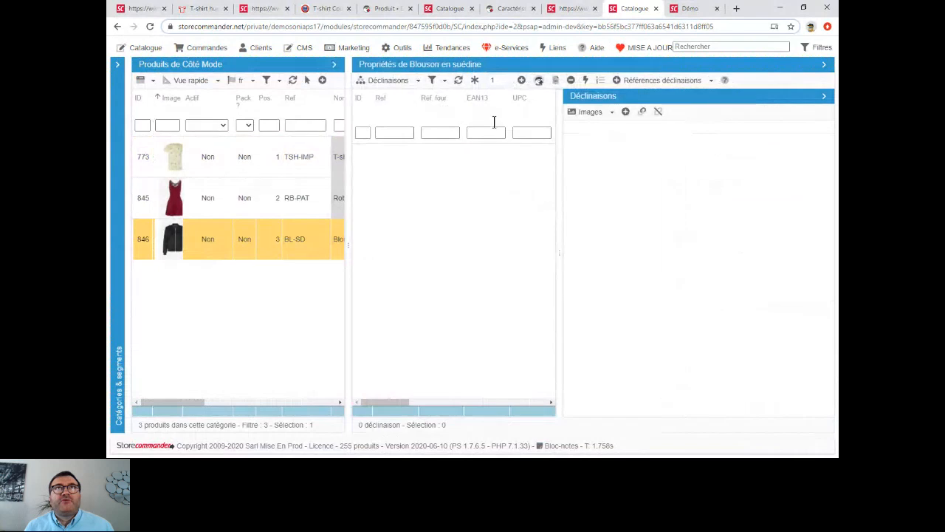
left_click_drag(555, 237, 628, 228)
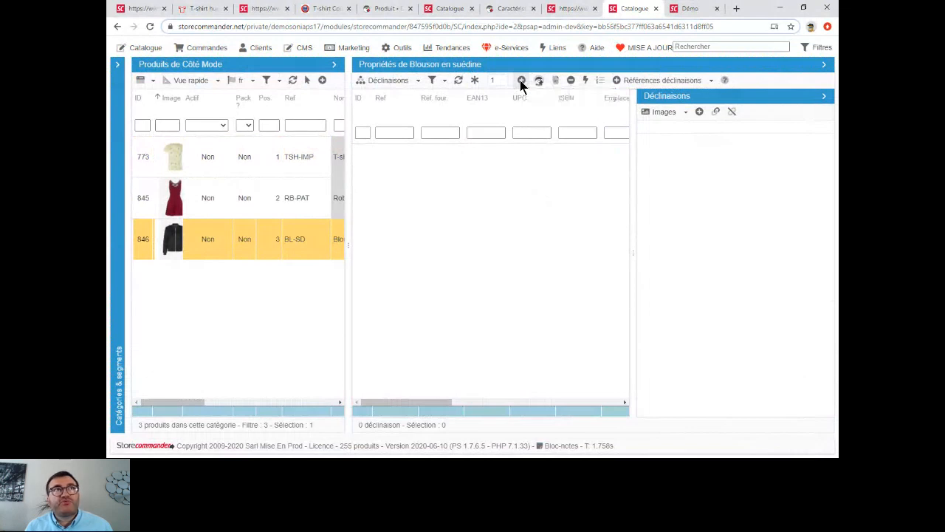
left_click(521, 81)
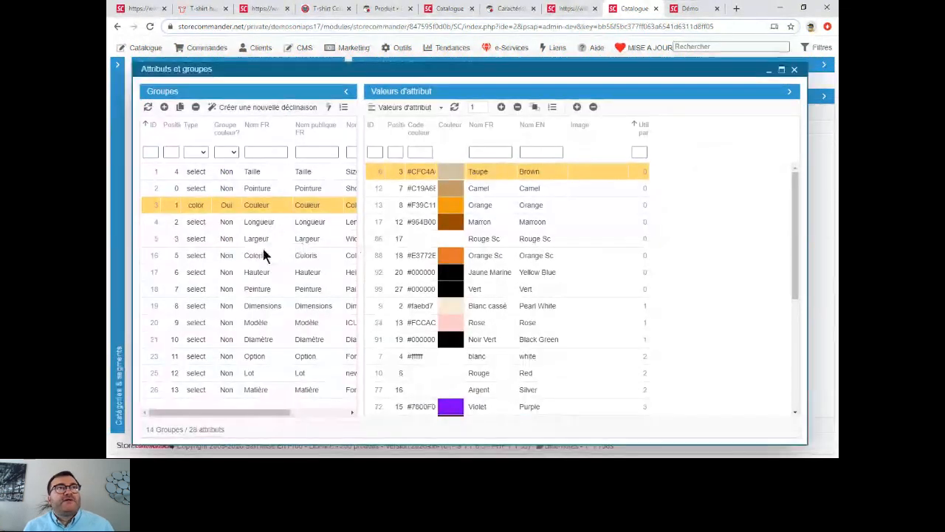
left_click(263, 173)
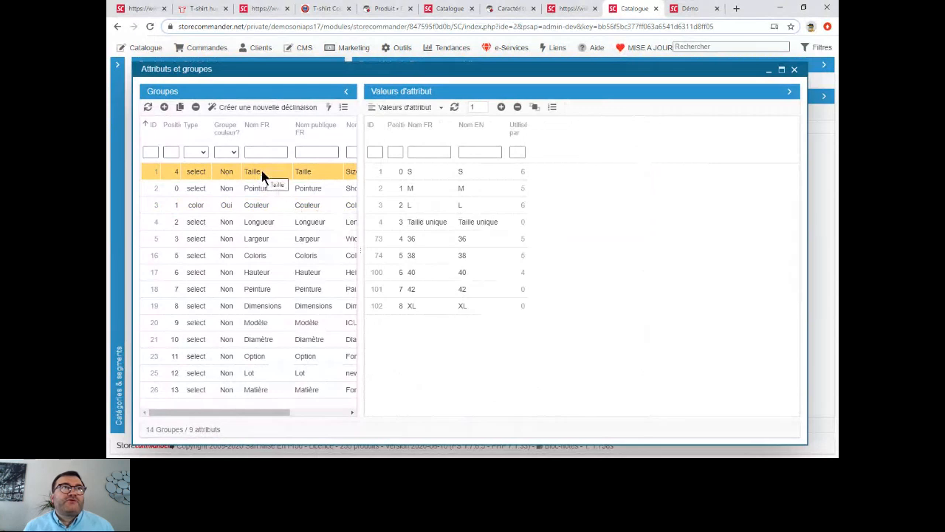
left_click(310, 259)
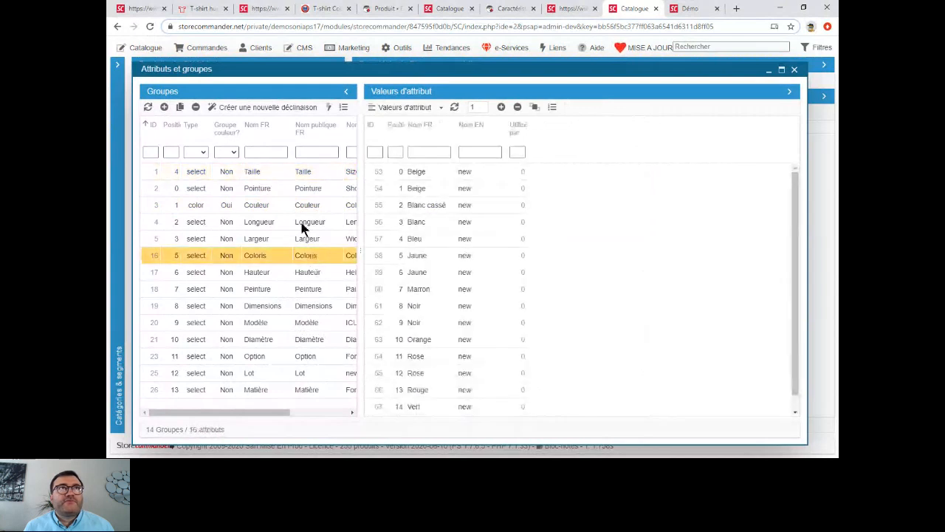
left_click(285, 174, "ctrl")
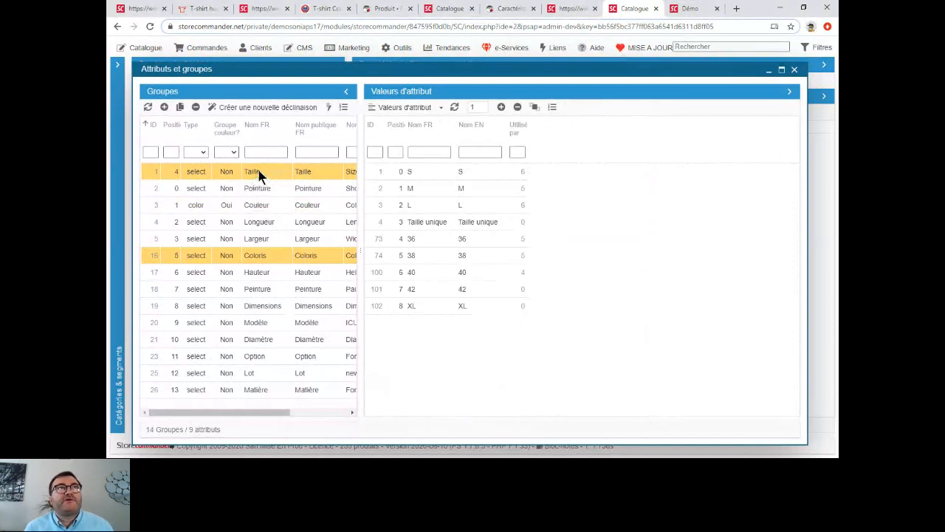
left_click(257, 112)
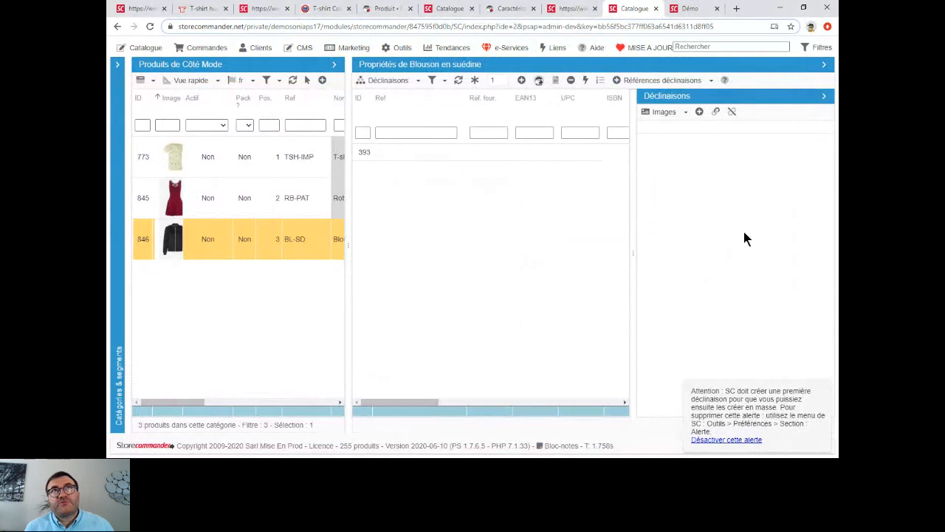
Step: Collapse the combination image panel and set the new combination's Taille to S and Coloris to Rouge
left_click(824, 96)
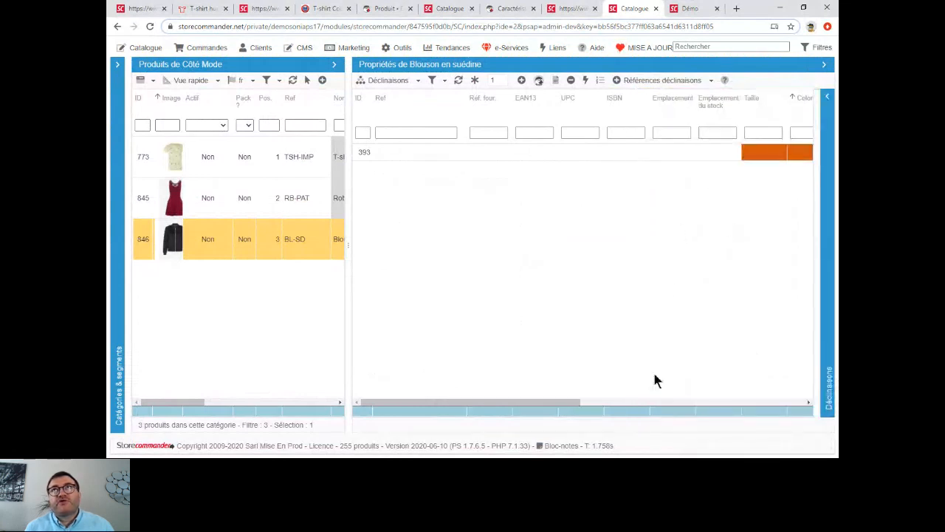
left_click_drag(554, 404, 625, 402)
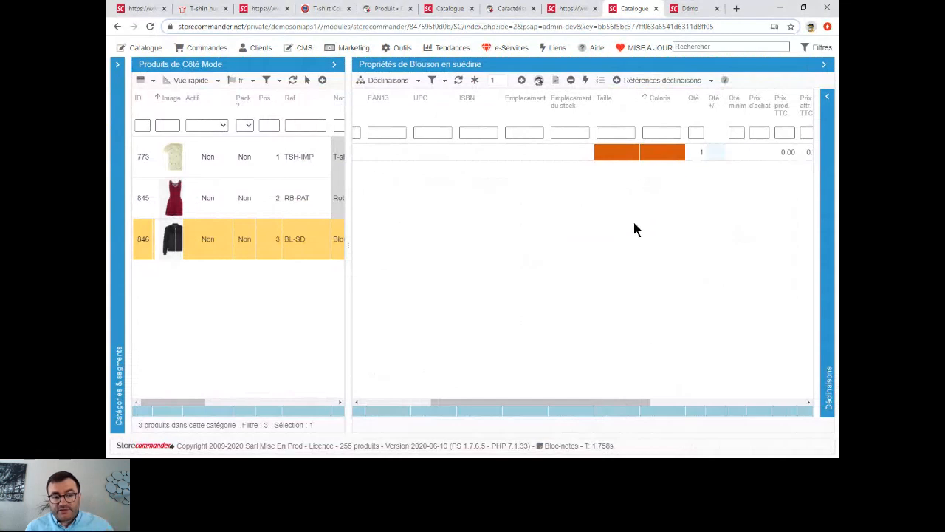
double_click(610, 156)
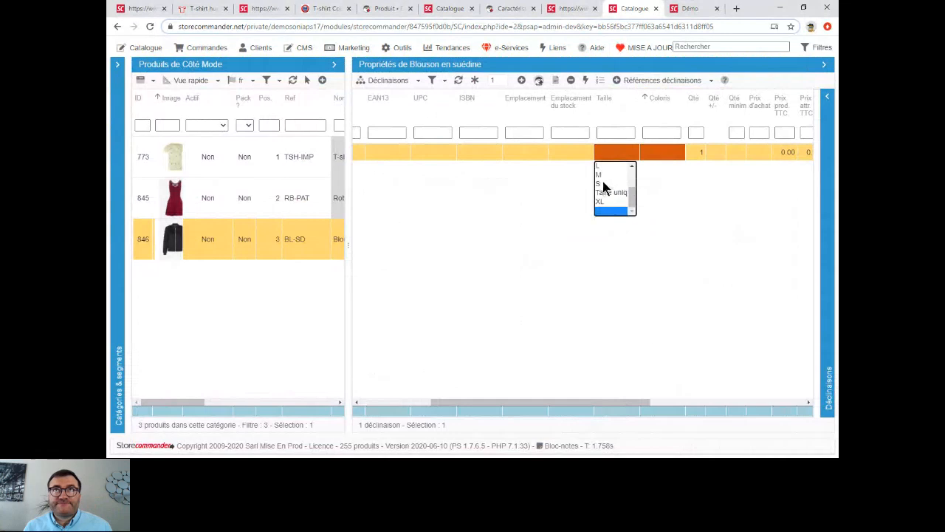
left_click(601, 184)
double_click(655, 155)
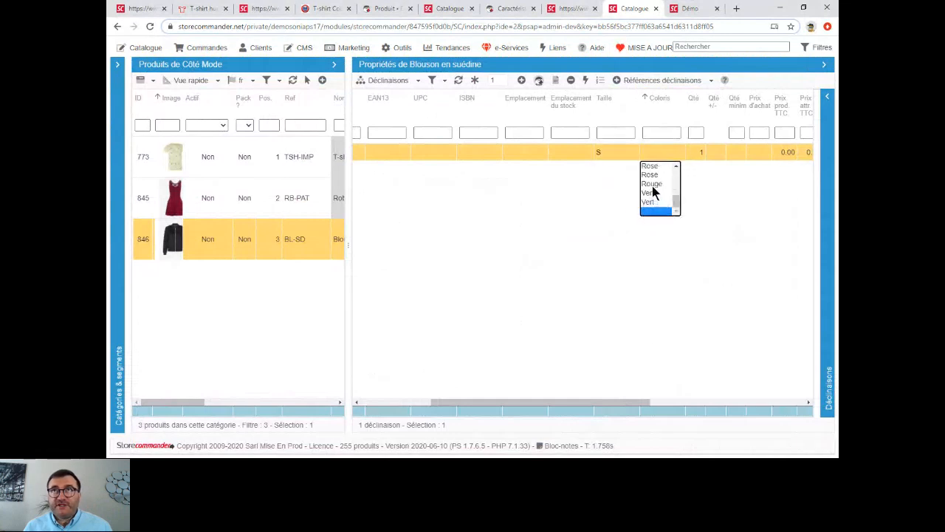
left_click(657, 184)
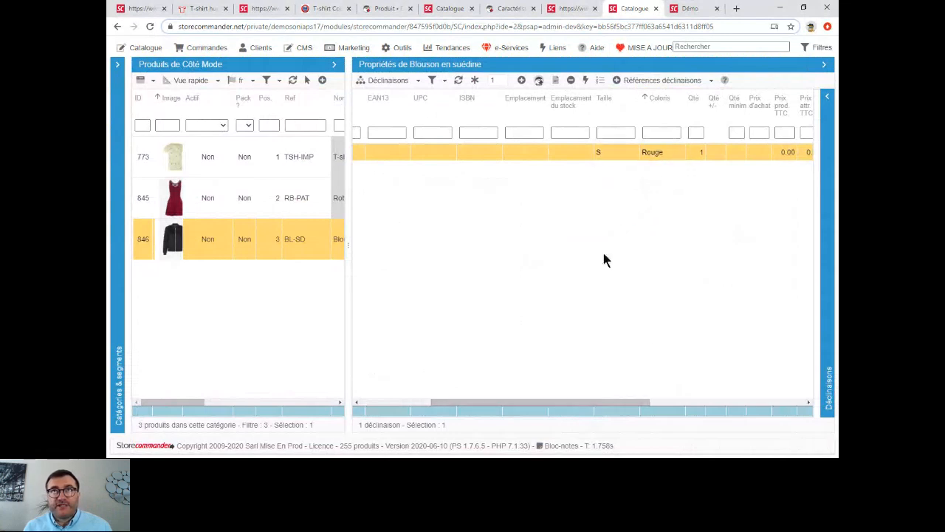
Step: Set the reference of the S Rouge combination to R1234
left_click_drag(557, 402, 484, 404)
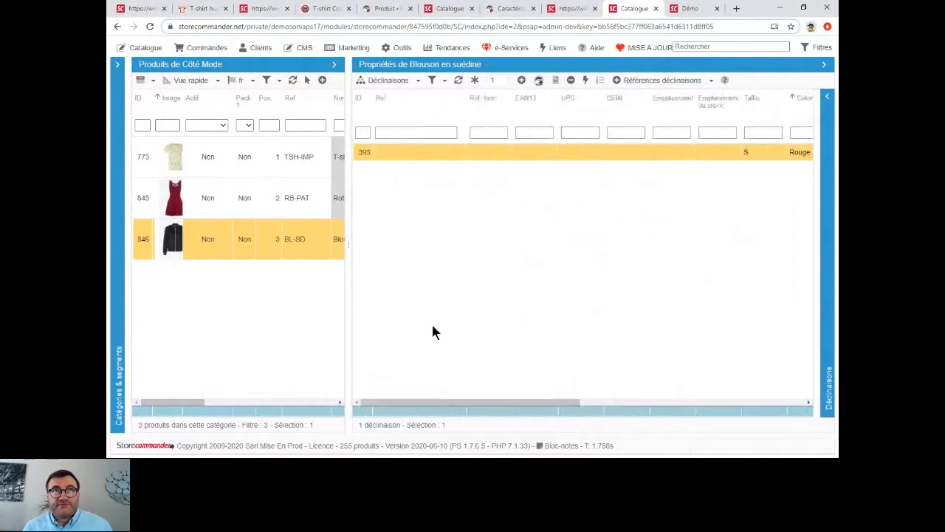
left_click(405, 152)
type("R1234")
key("Return")
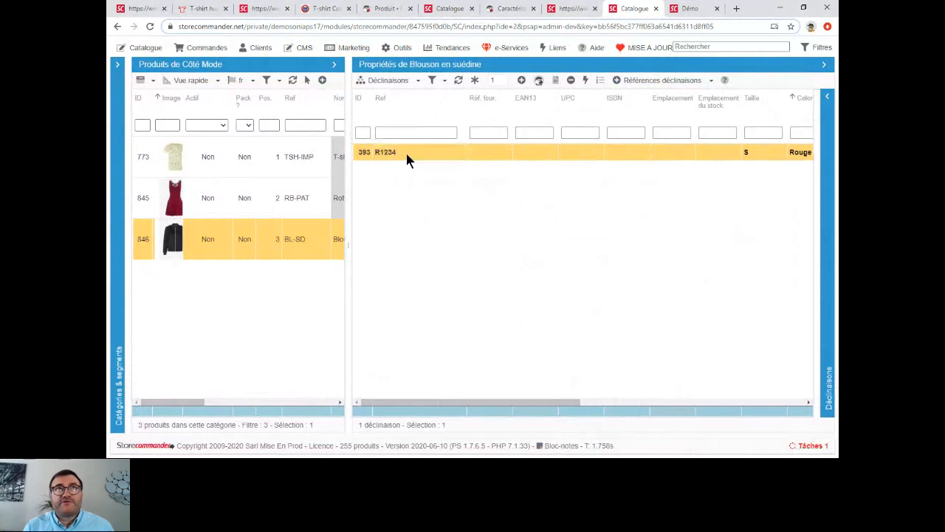
Step: Add 3 more combinations at once to the Blouson en suédine product
left_click_drag(562, 402, 711, 411)
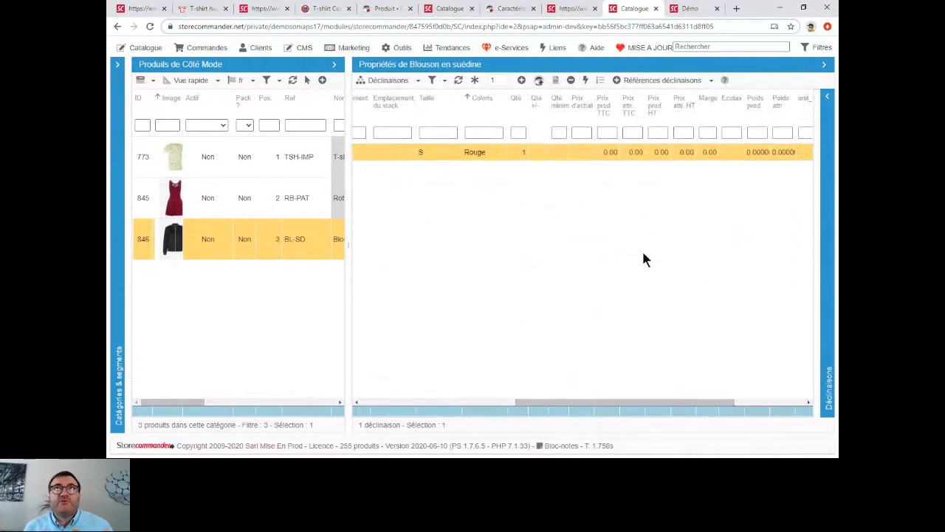
left_click_drag(532, 408, 359, 411)
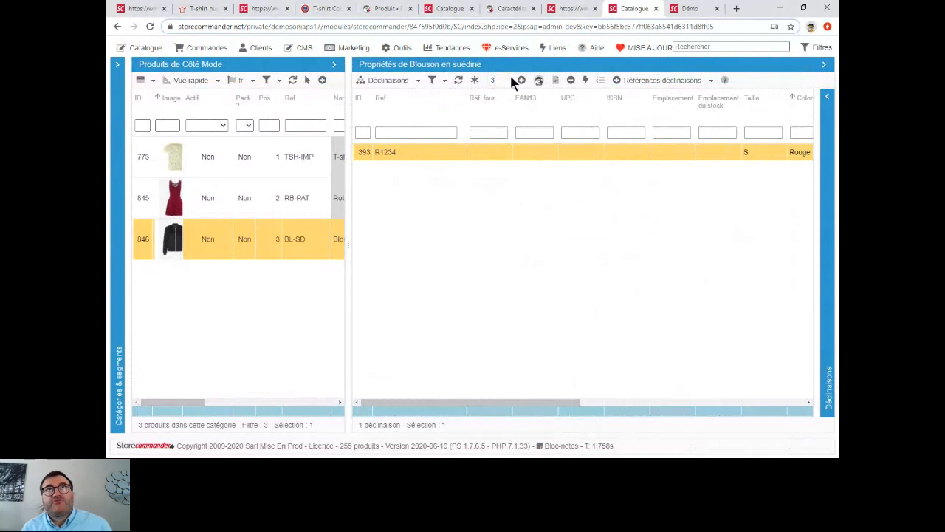
left_click(522, 78)
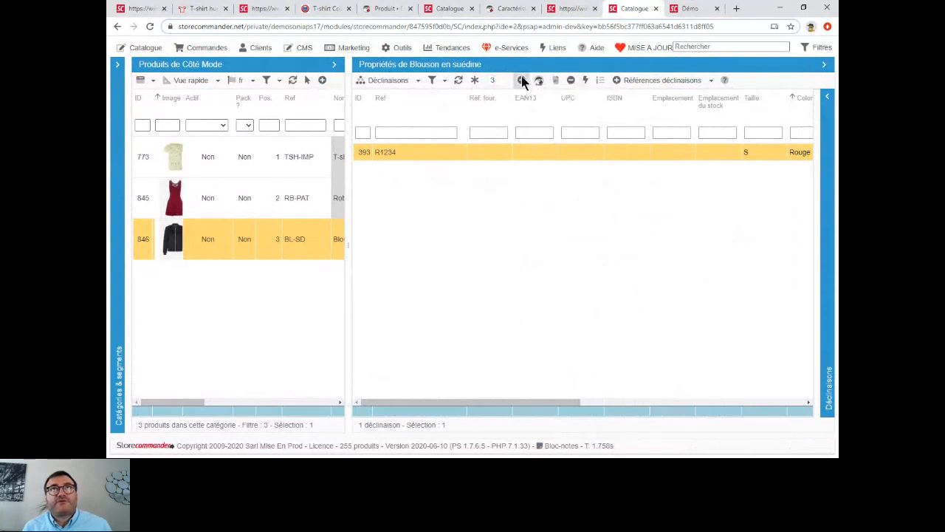
Step: Set the three new combinations' Taille and Coloris to S Vert, M Rouge and XL Rouge
left_click_drag(503, 402, 595, 403)
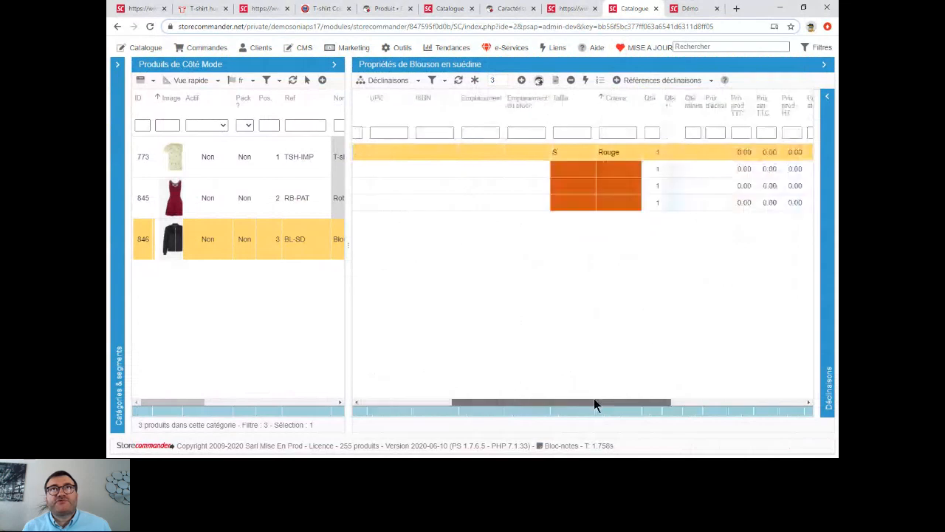
left_click(535, 170)
left_click(532, 201)
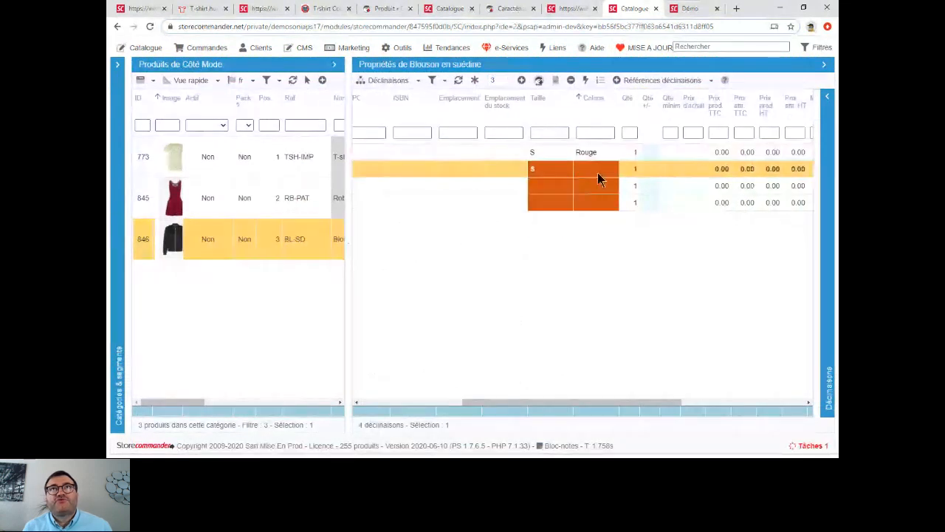
left_click(597, 171)
left_click(588, 218)
left_click(548, 188)
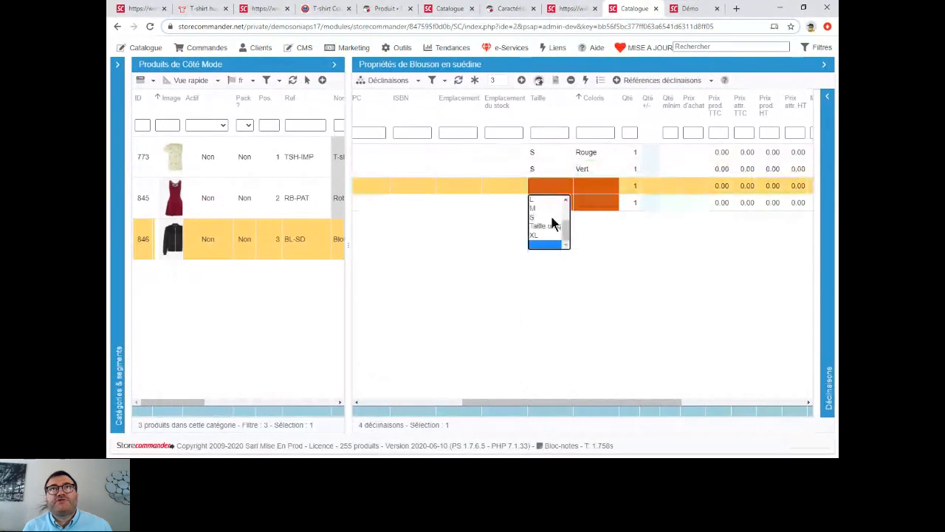
left_click(553, 207)
left_click(586, 187)
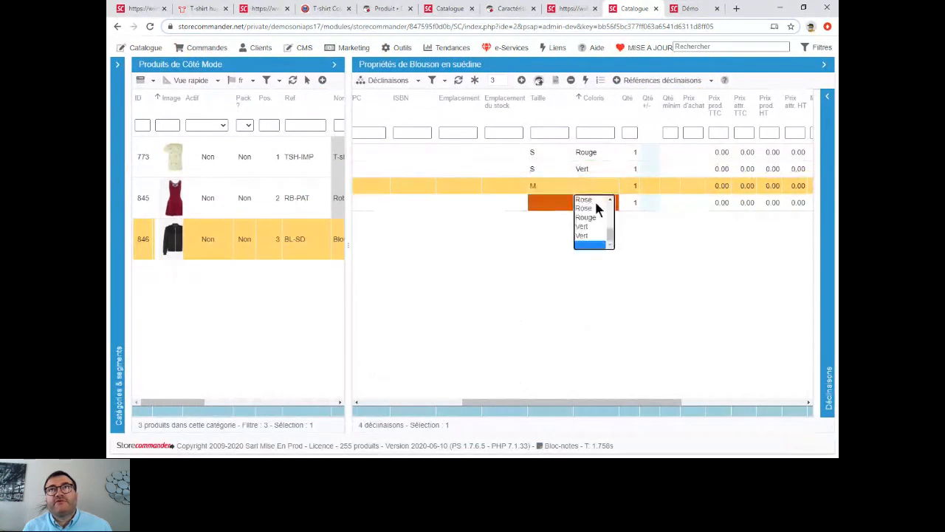
left_click(587, 218)
left_click(548, 204)
left_click(543, 252)
left_click(589, 204)
left_click(586, 234)
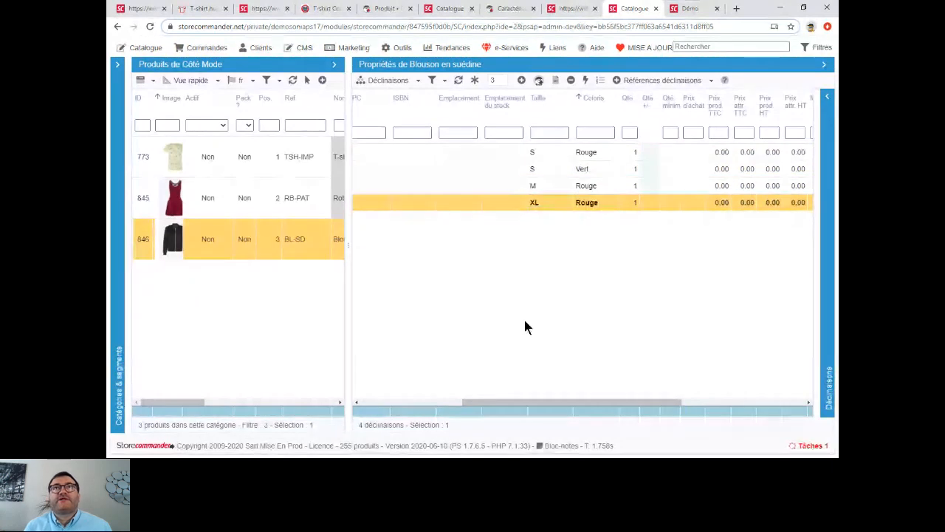
Step: Change the XL Rouge combination's size to M, and set the original M Rouge combination's size to L
left_click(548, 204)
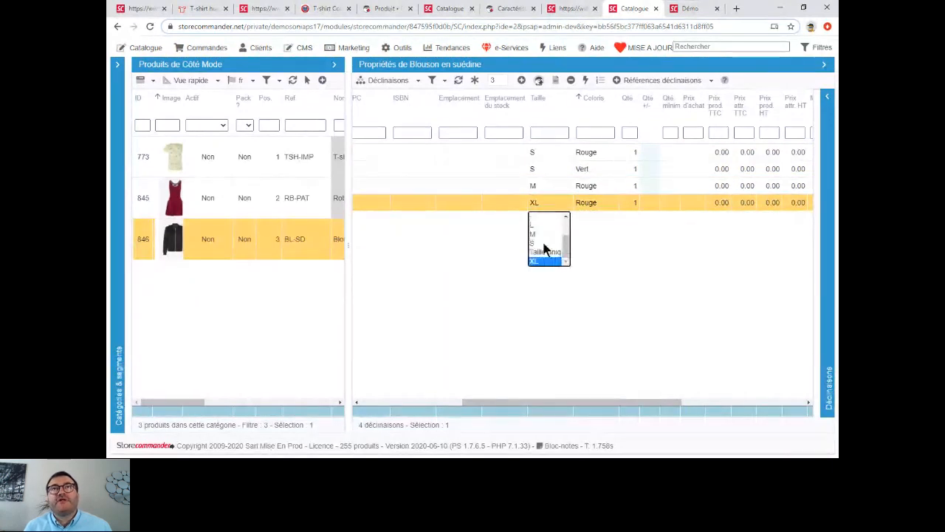
left_click(534, 235)
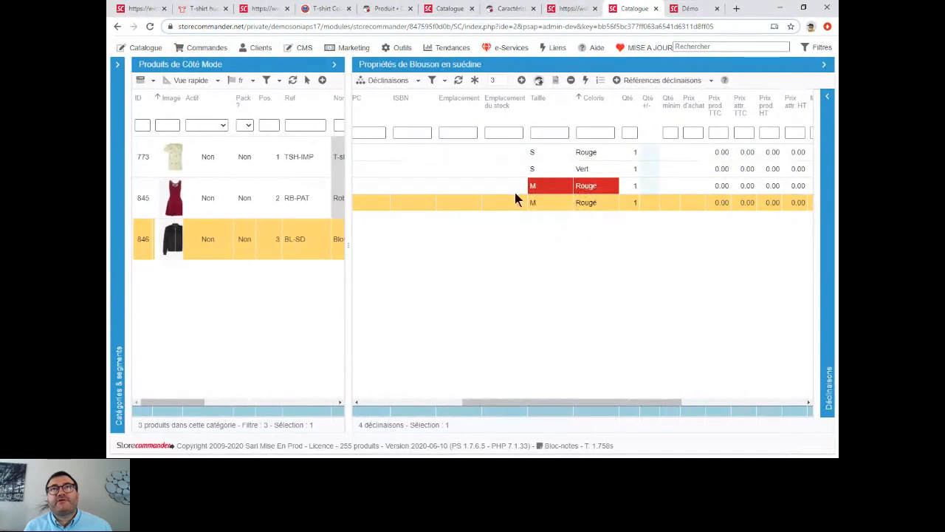
left_click(572, 191)
left_click(556, 202)
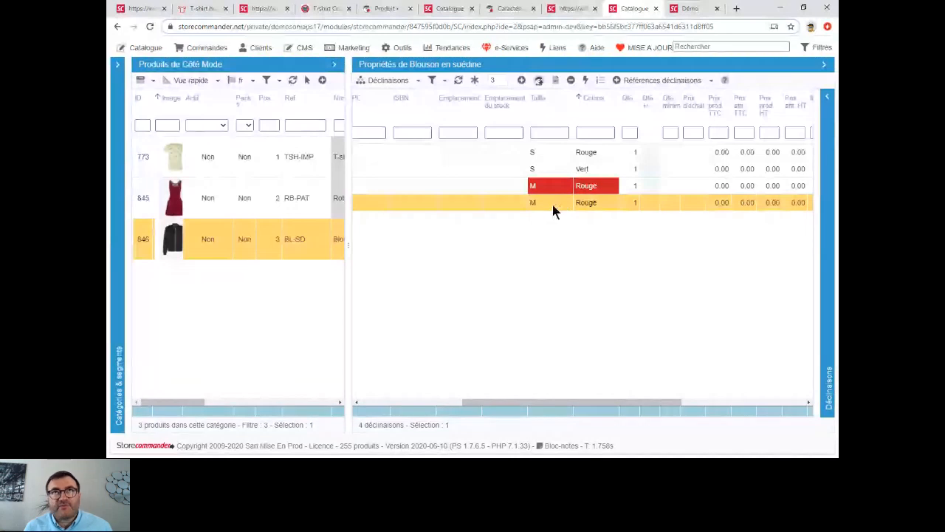
double_click(550, 185)
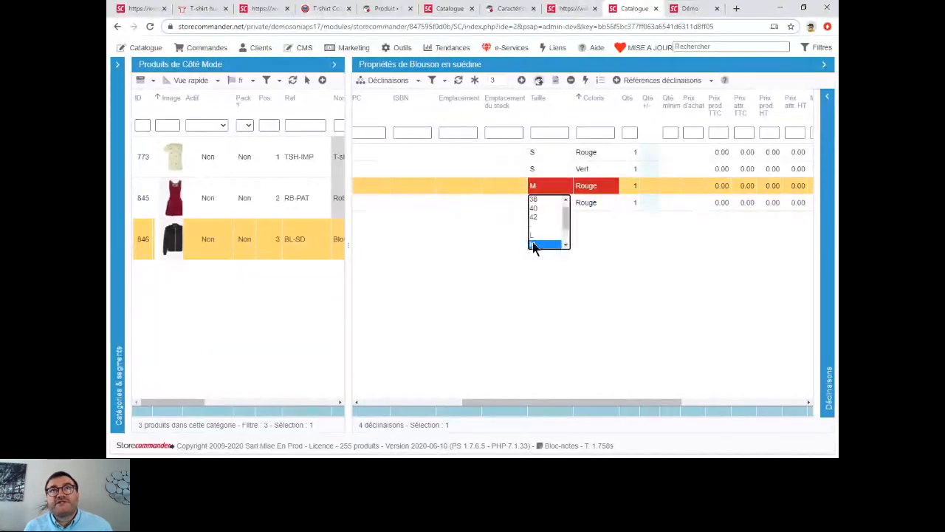
left_click(537, 235)
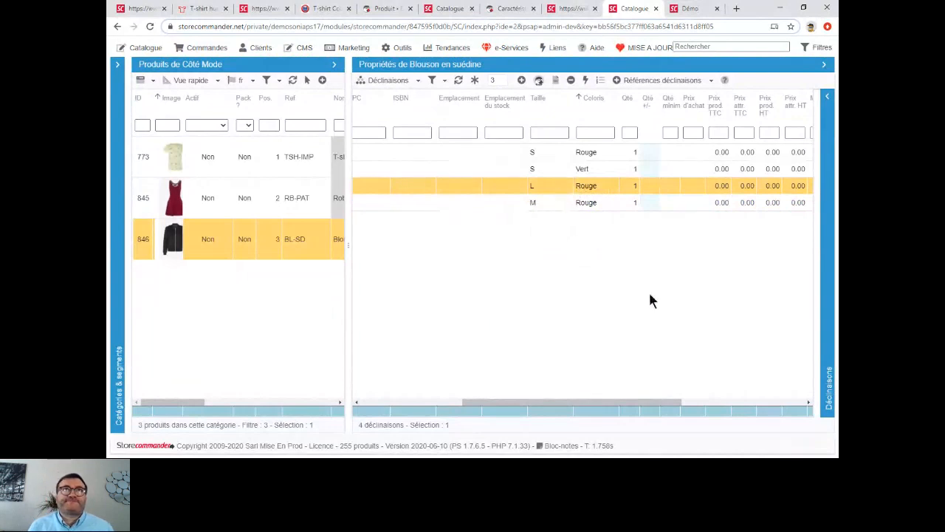
Step: Reopen the combination image panel and resize the panels to show the Taille, Coloris and Qté columns beside the images
left_click_drag(630, 402, 428, 407)
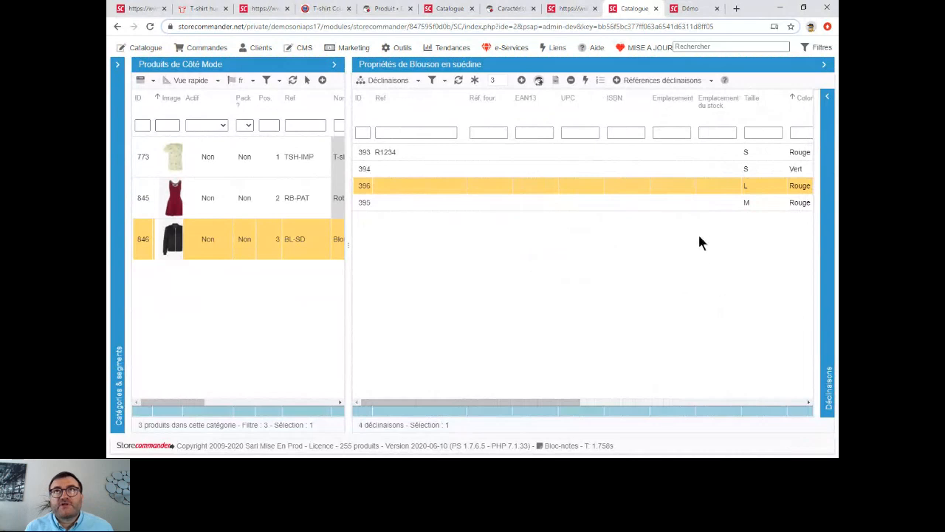
left_click(829, 99)
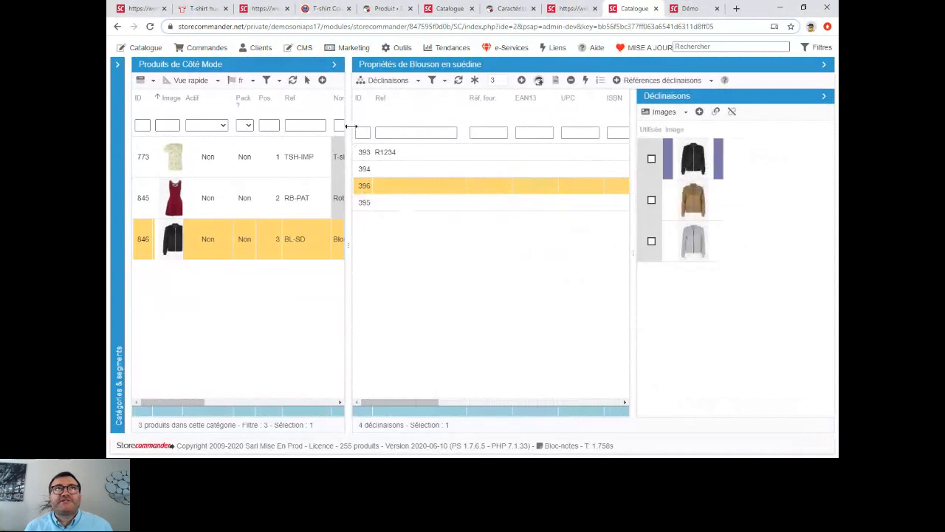
left_click_drag(347, 105, 209, 181)
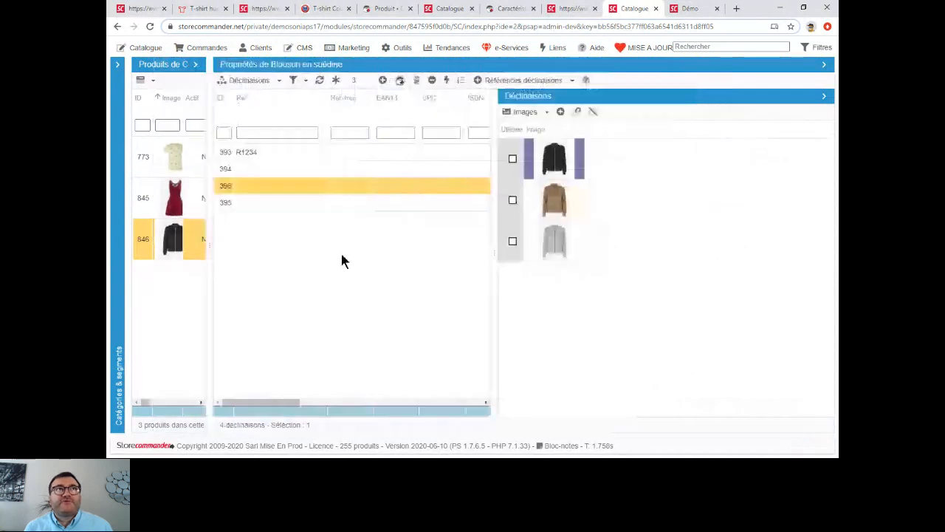
left_click_drag(493, 253, 669, 254)
left_click_drag(390, 403, 466, 400)
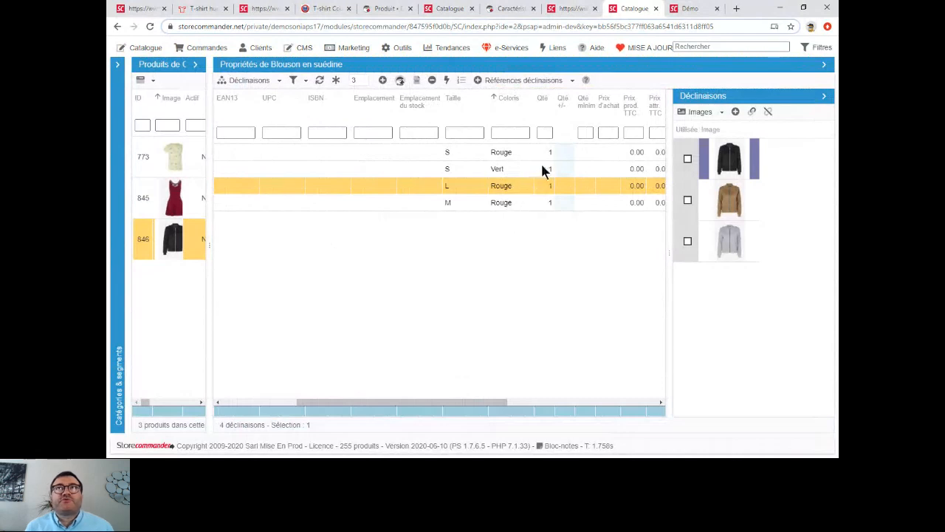
Step: Change the Coloris of the S Rouge combination to Noir and of the S Vert combination to Marron
double_click(513, 154)
left_click(508, 169)
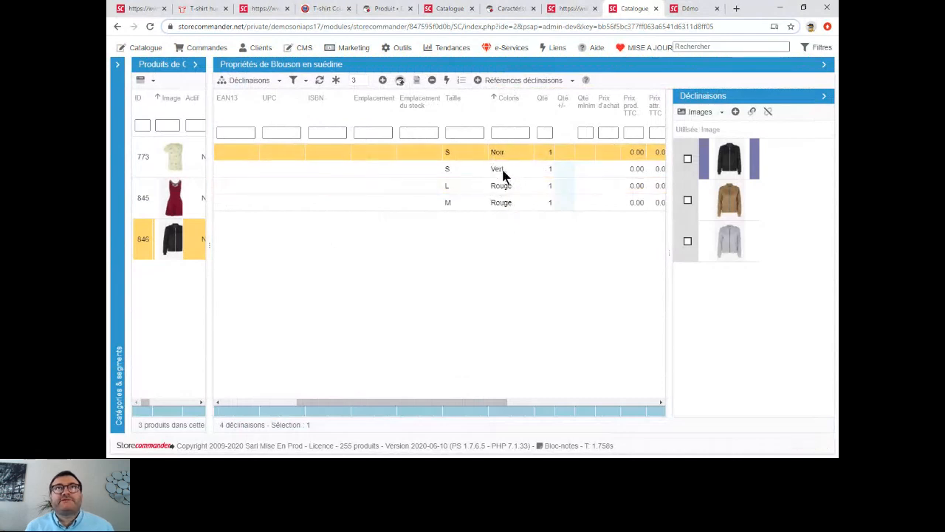
double_click(501, 170)
scroll(523, 207, "up", 2)
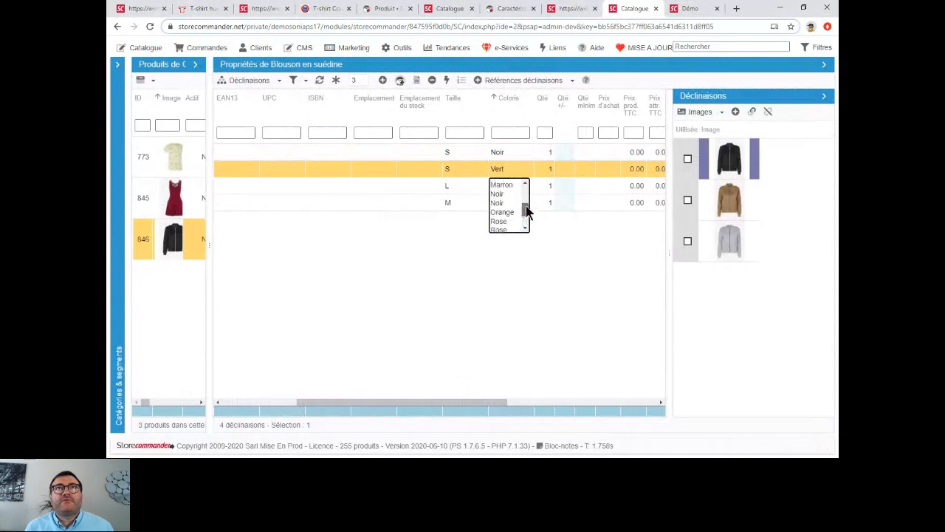
left_click(502, 200)
double_click(506, 187)
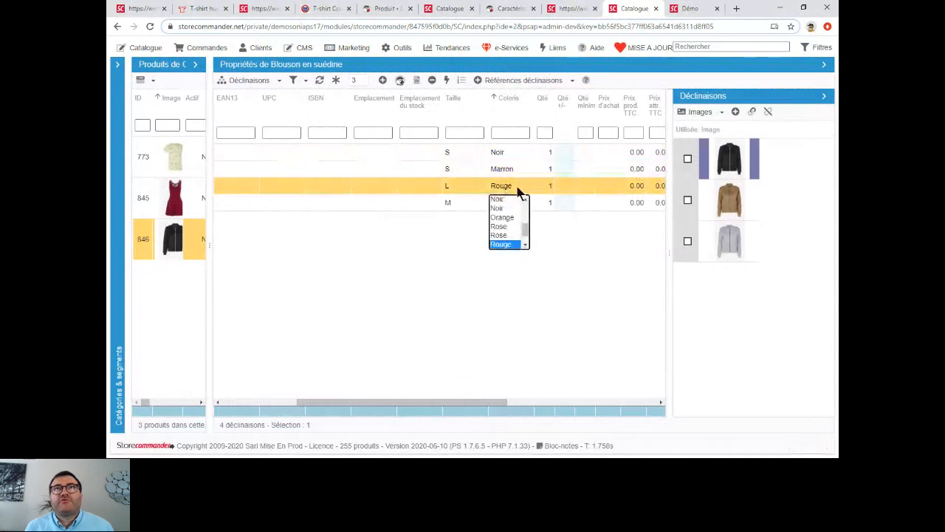
scroll(525, 221, "up", 5)
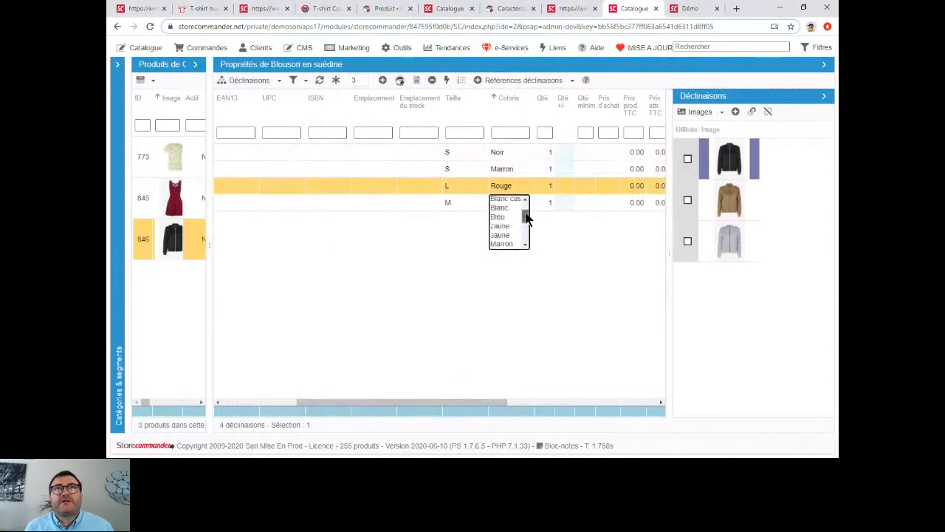
left_click_drag(527, 223, 527, 242)
left_click(555, 226)
left_click(527, 184)
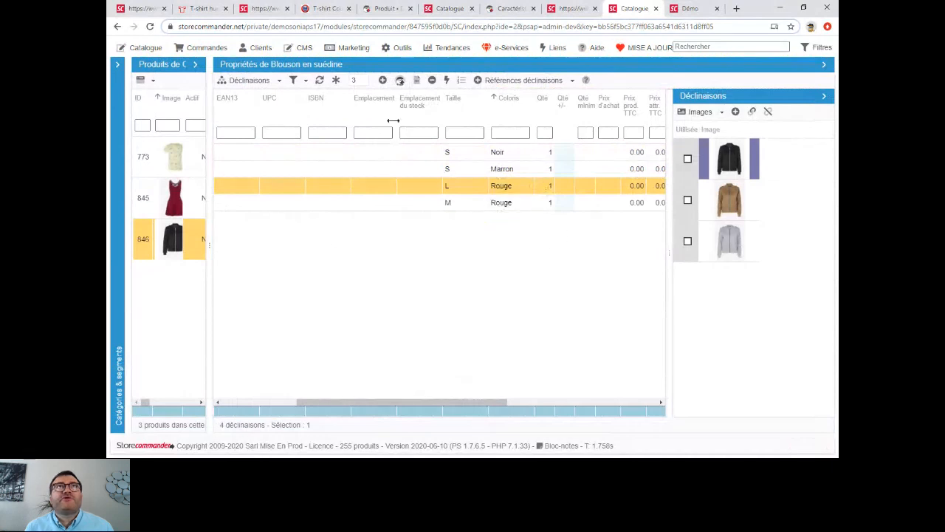
Step: Add the value Gris, in both French and English, to the Coloris attribute group and refresh the combinations grid
left_click(336, 81)
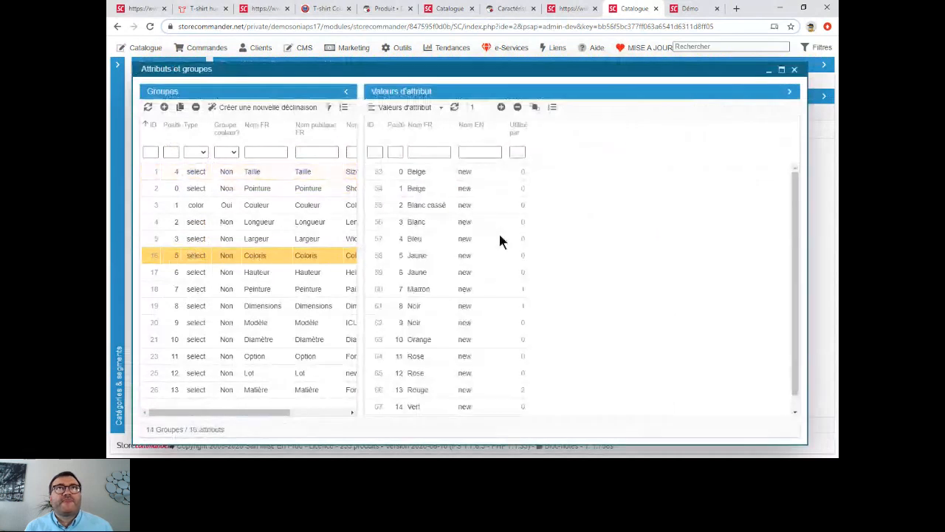
left_click(501, 108)
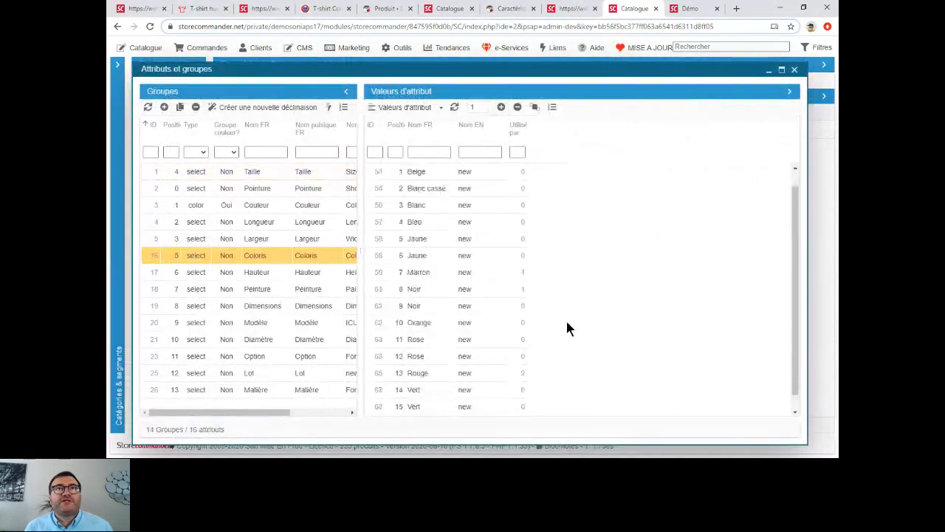
left_click(420, 405)
left_click(420, 406)
type("Gris")
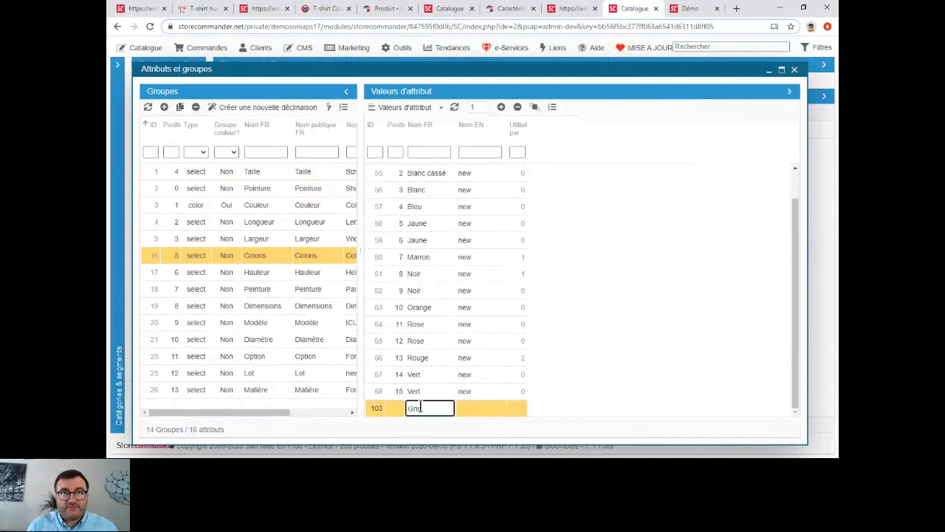
key("Tab")
type("Gris")
key("Return")
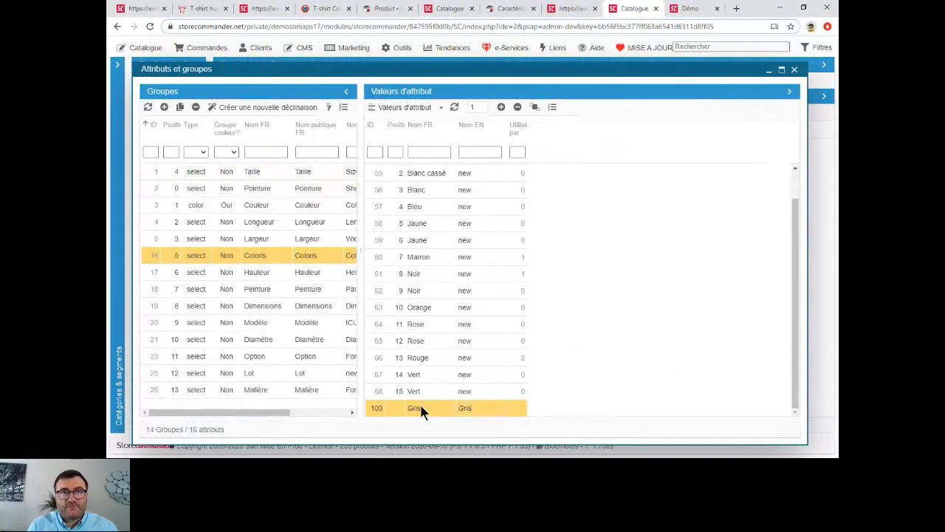
left_click(794, 70)
left_click(320, 80)
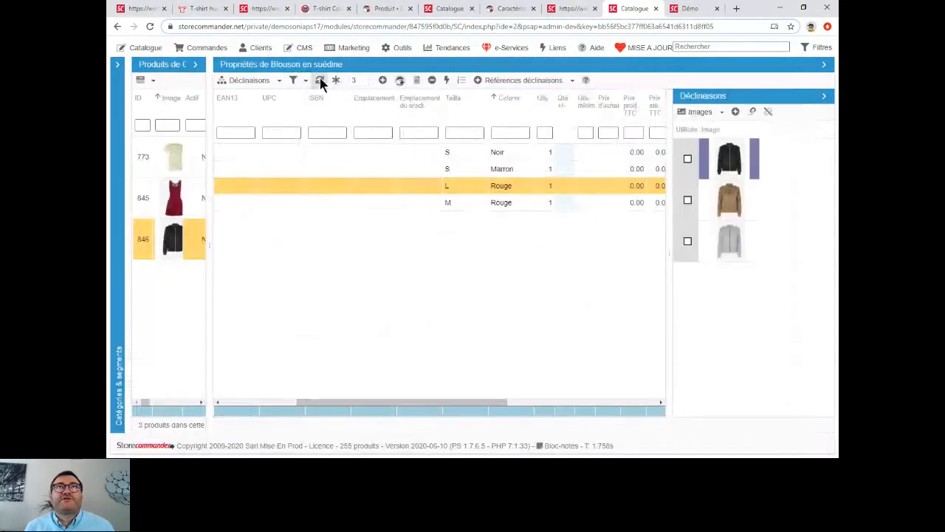
Step: Set the Coloris of the M Rouge and L Rouge combinations to Gris
left_click_drag(409, 407, 539, 409)
left_click(342, 203)
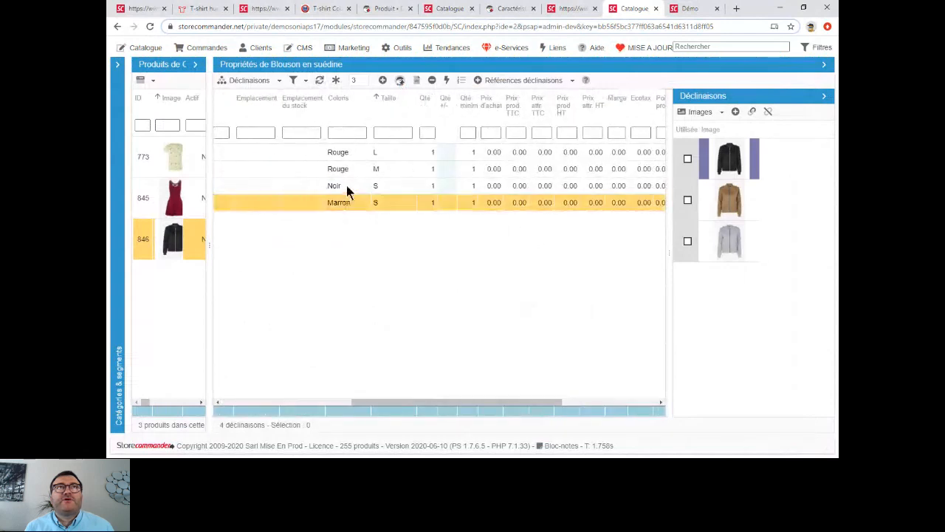
double_click(348, 172)
scroll(346, 199, "up", 3)
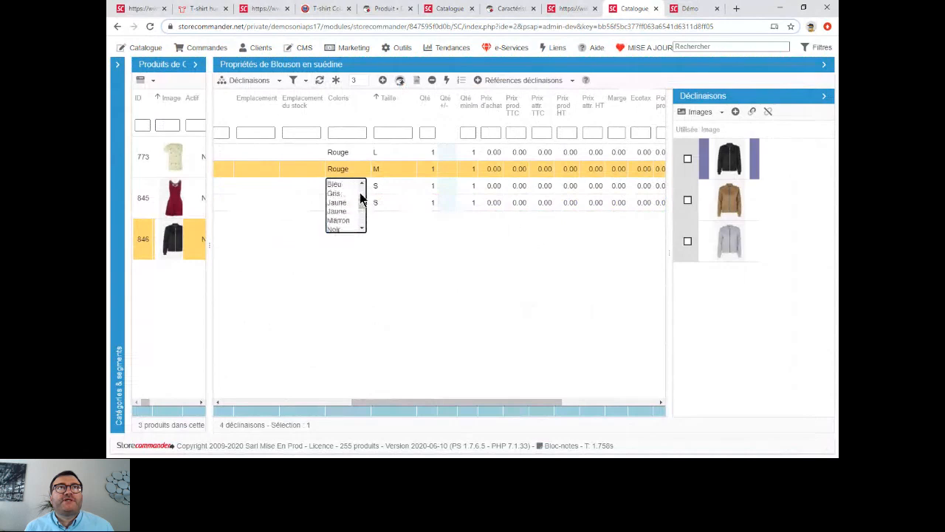
left_click(347, 193)
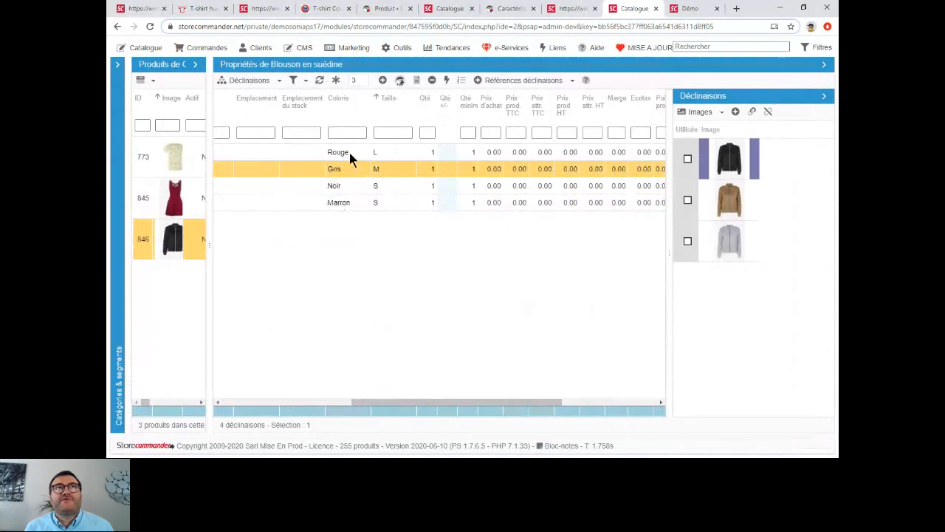
double_click(348, 152)
scroll(350, 182, "up", 3)
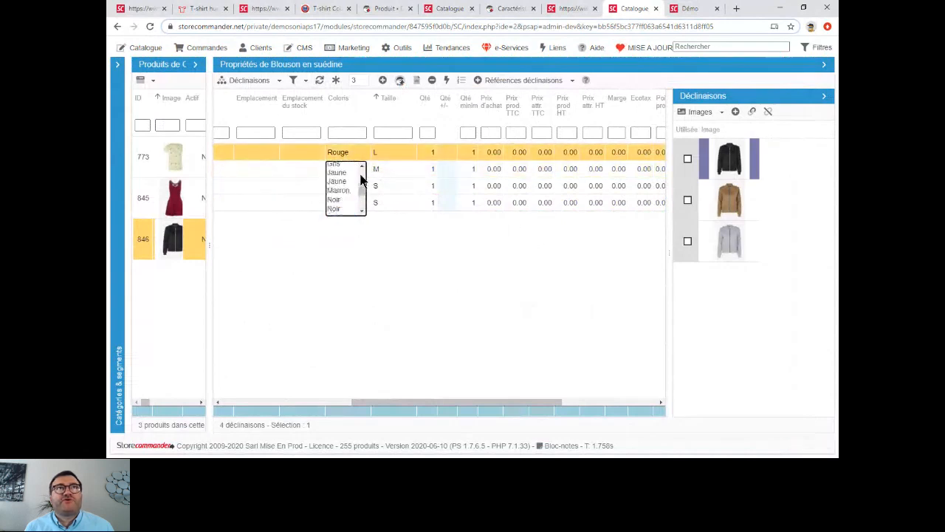
left_click(346, 177)
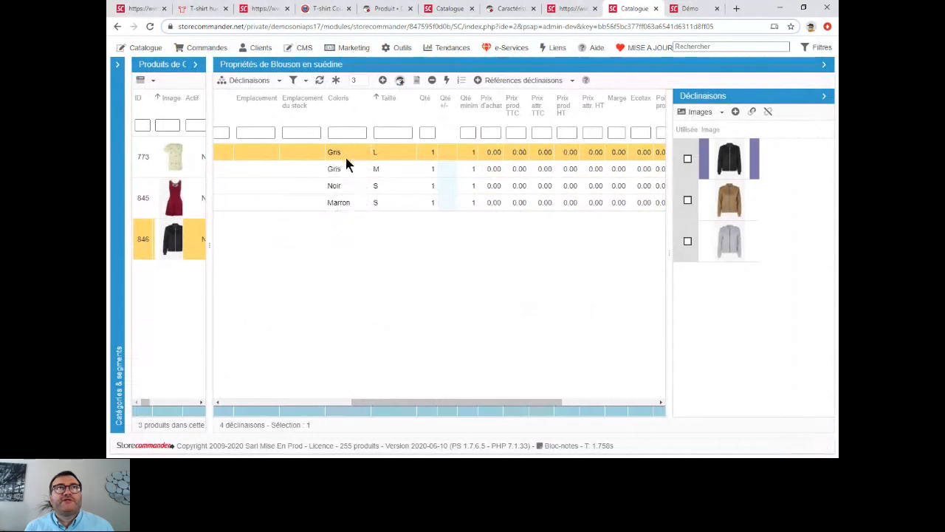
Step: Assign the brown jacket image to the S Marron combination and select the S Noir combination
left_click_drag(385, 402, 258, 401)
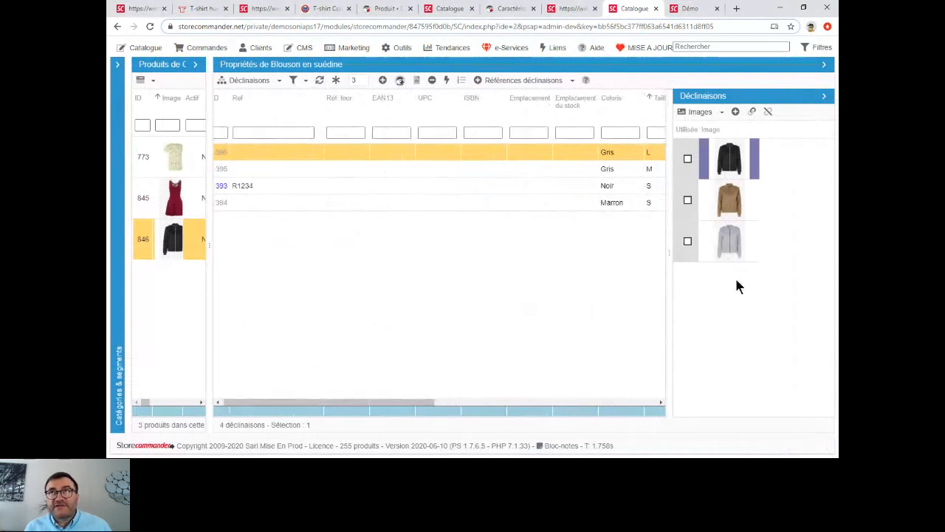
left_click(610, 203)
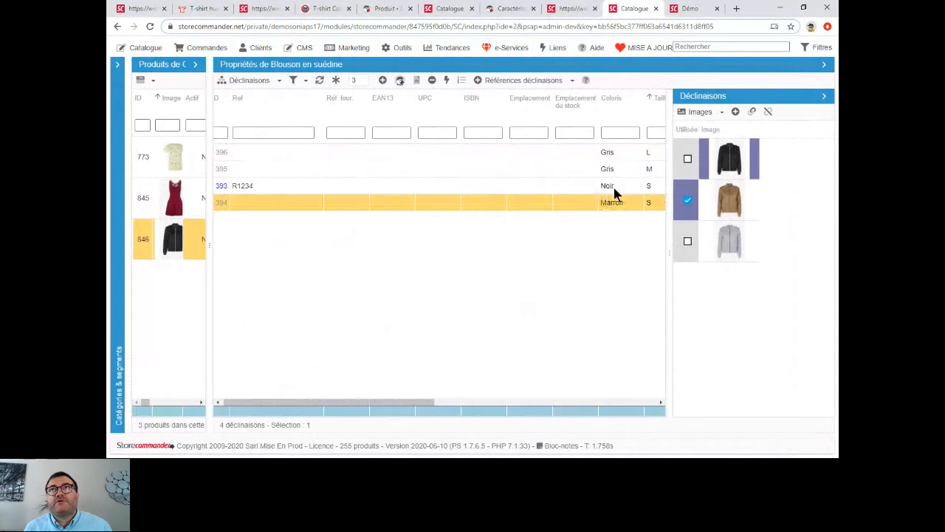
left_click(609, 186)
Step: Filter the Coloris column by gris, assign the grey jacket image to both Gris combinations, and clear the filter
left_click(614, 154)
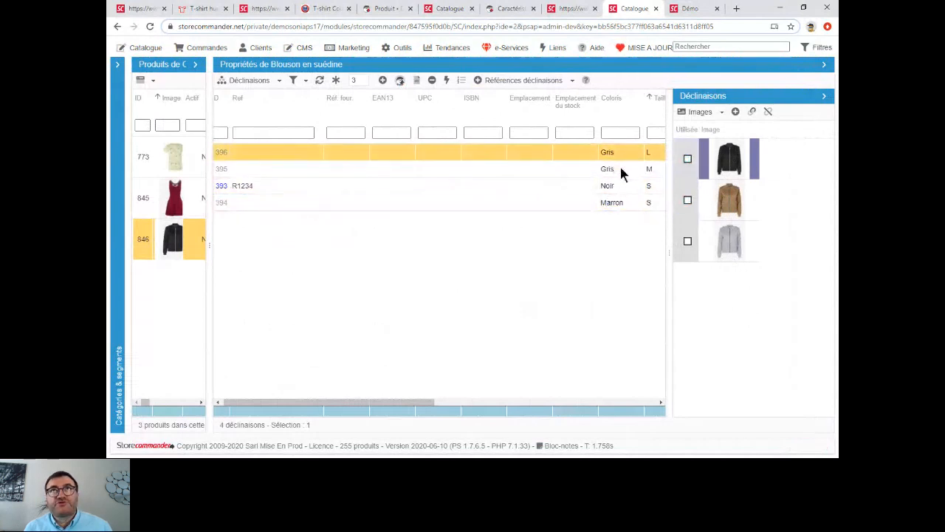
left_click(620, 172, "ctrl")
left_click(615, 169)
left_click(621, 153)
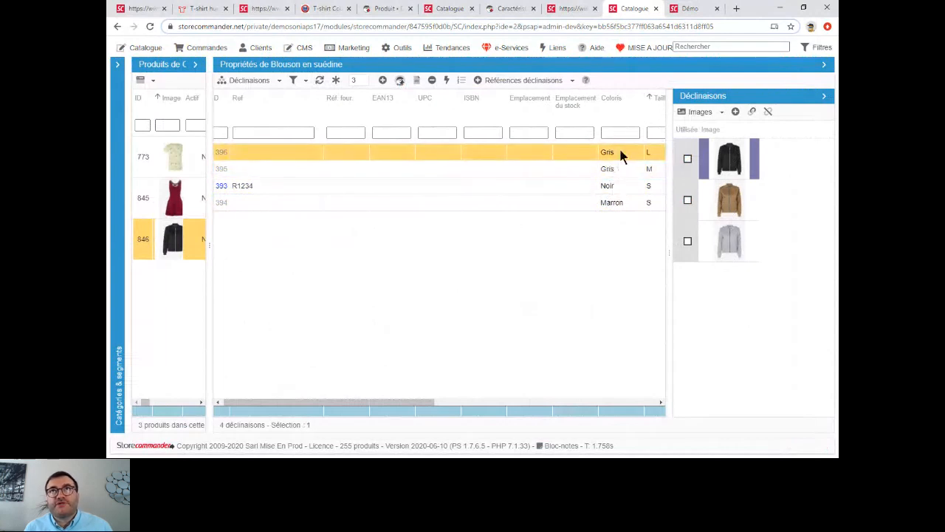
left_click(617, 133)
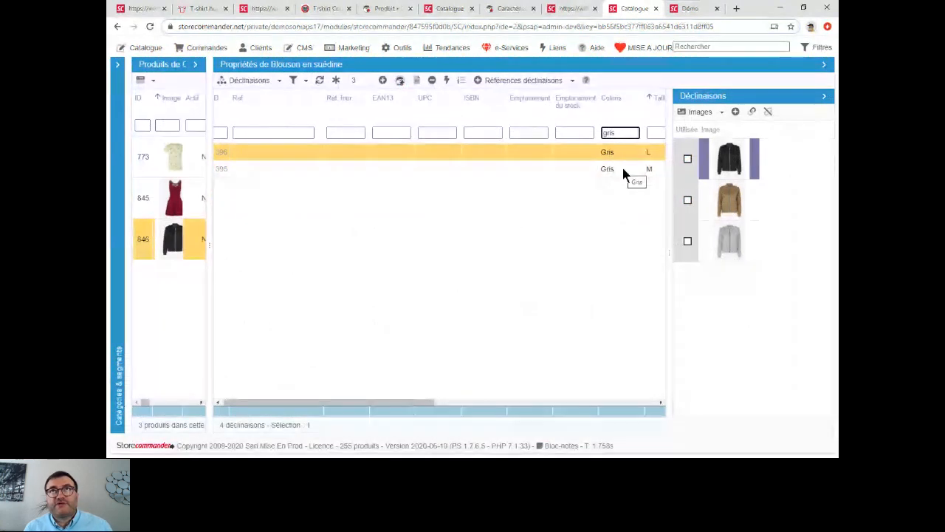
left_click(622, 169, "shift")
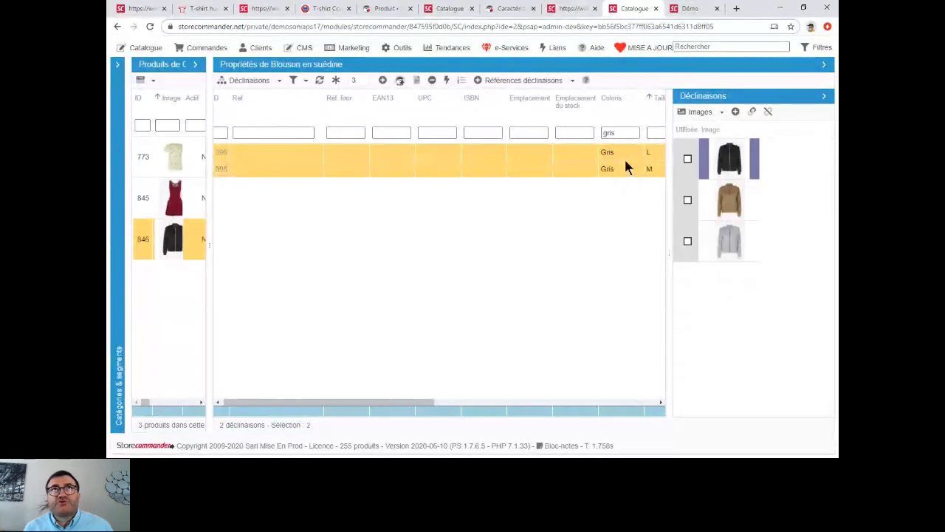
left_click(687, 242)
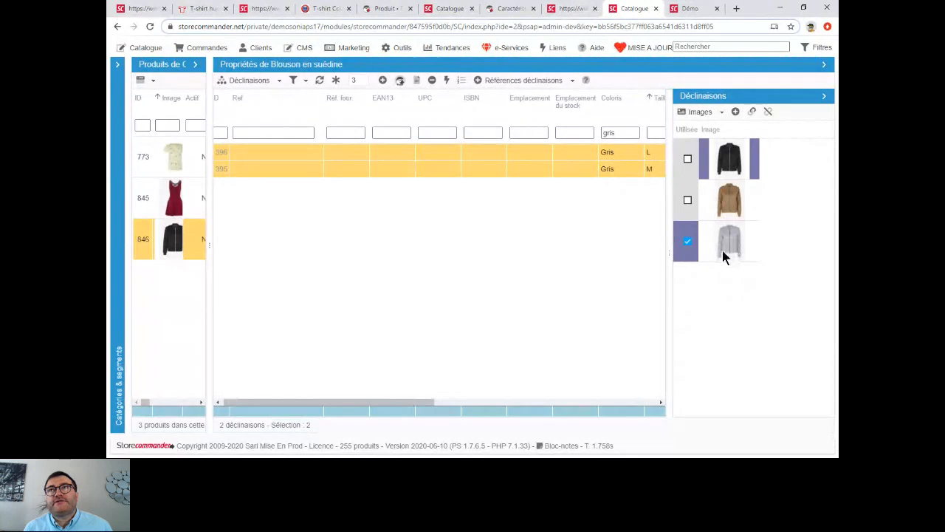
left_click(615, 132)
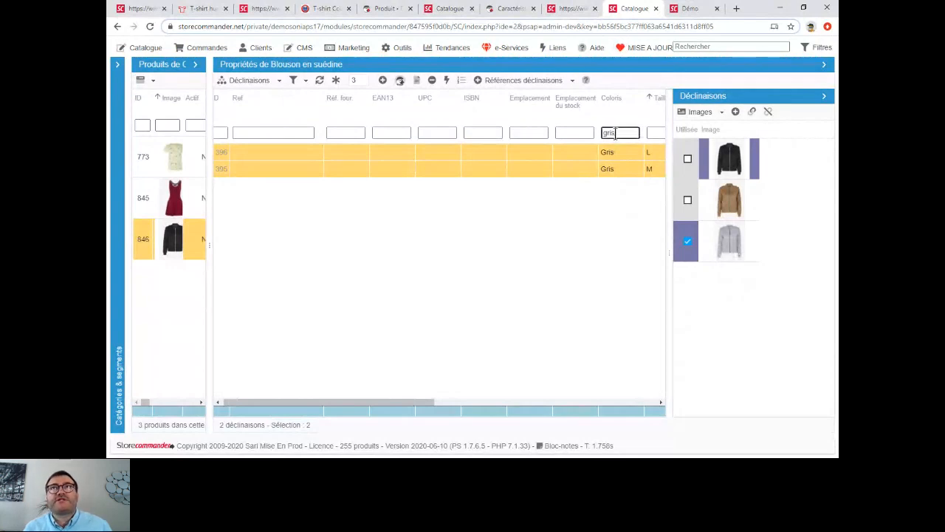
key("BackSpace")
key("BackSpace")
key("BackSpace")
key("BackSpace")
Step: Check which image is assigned to each of the Noir, Marron and Gris combinations
left_click(601, 152)
left_click(583, 186)
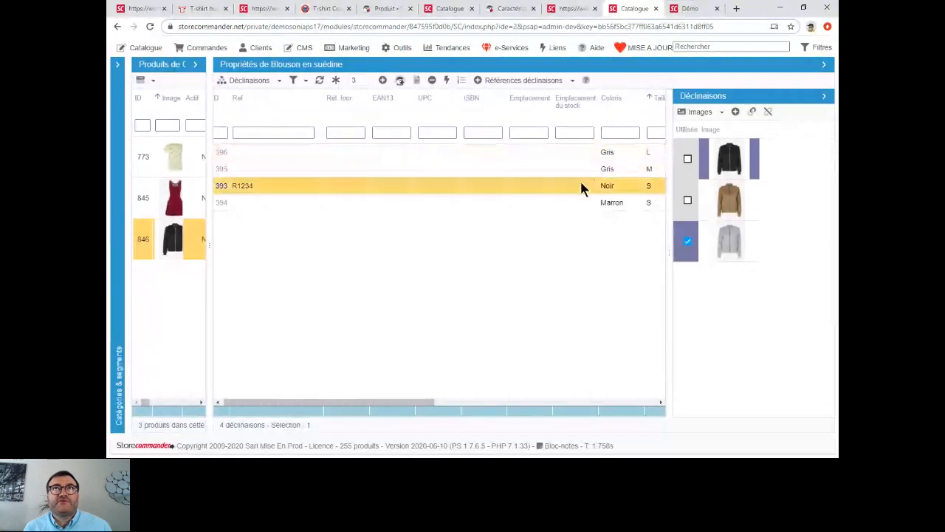
left_click(602, 204)
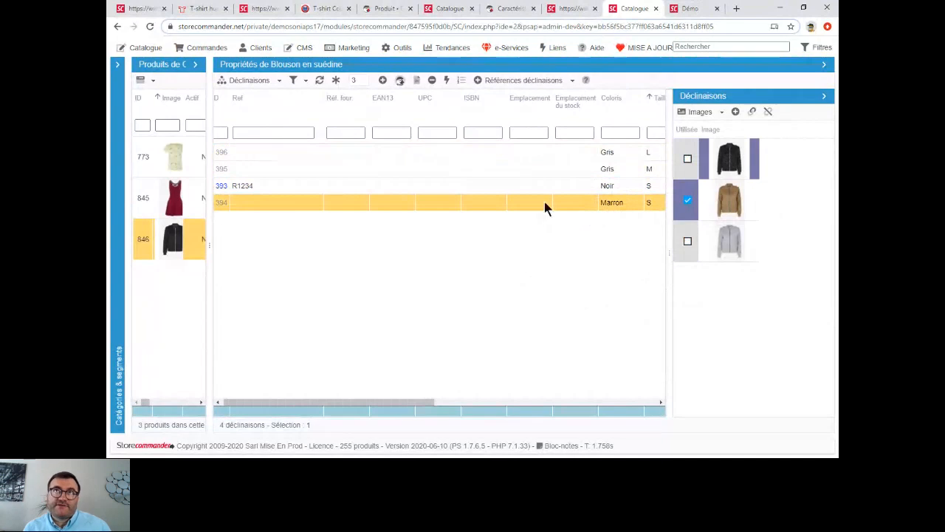
left_click(582, 168)
left_click(574, 203)
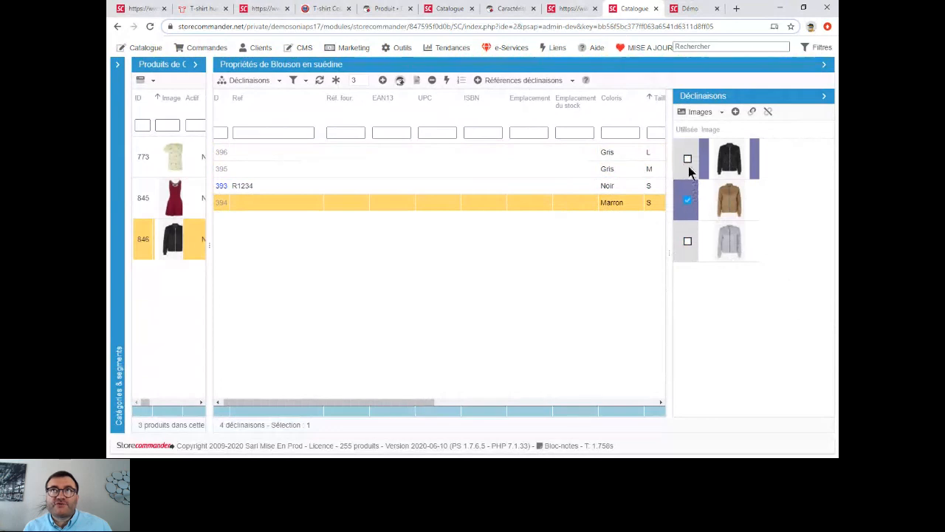
left_click(733, 241)
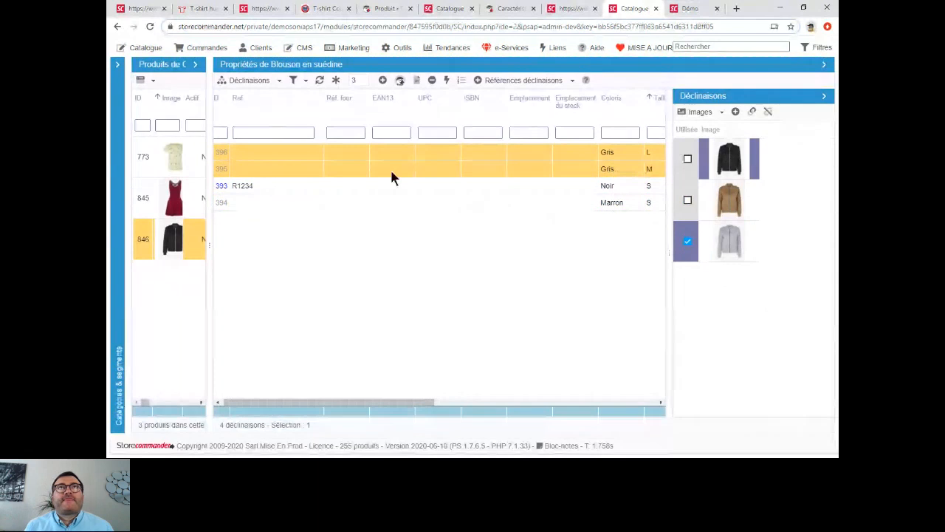
Step: Collapse the combination images, widen the product list, and open the Produits avec déclinaisons category from the category tree
left_click(825, 99)
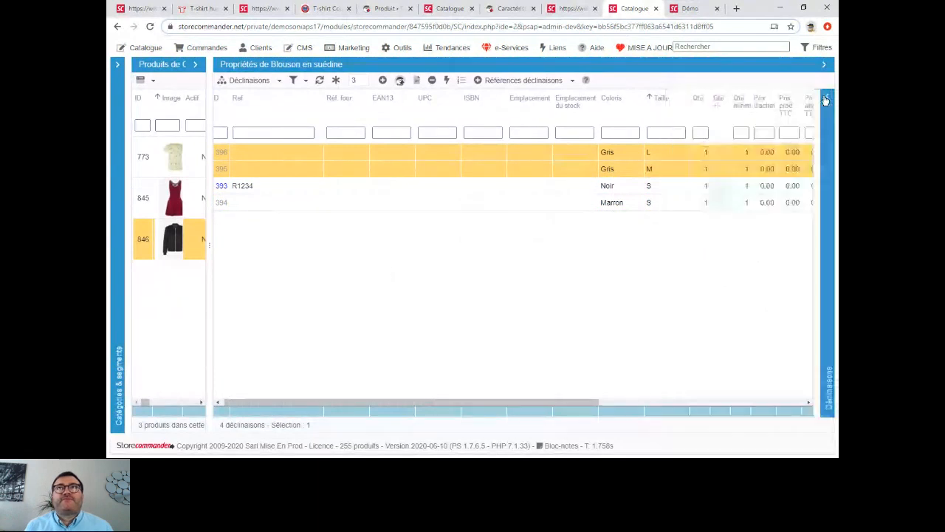
left_click_drag(209, 251, 644, 260)
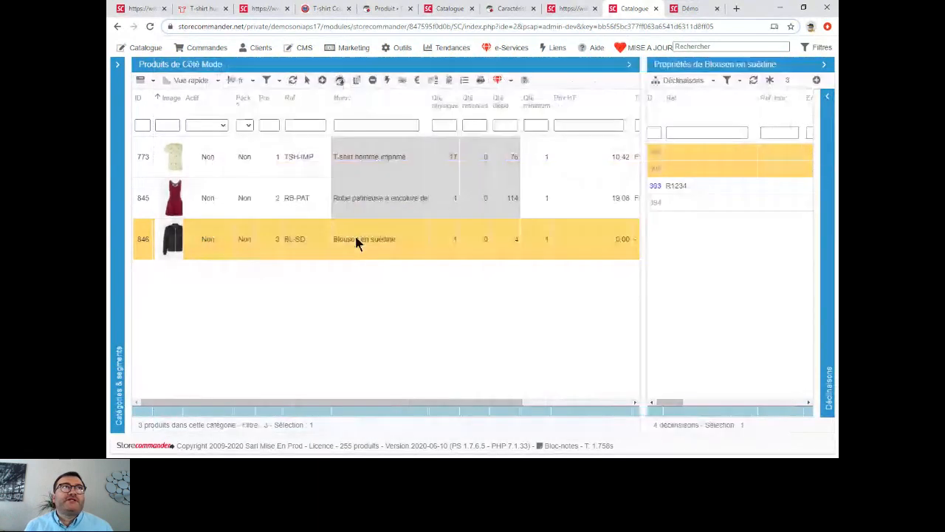
left_click(118, 69)
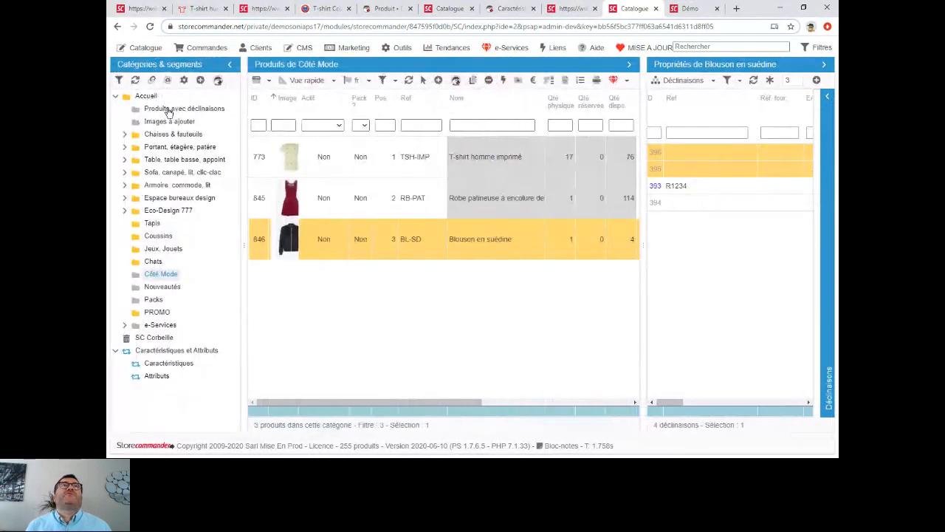
left_click(168, 109)
scroll(476, 166, "up", 10)
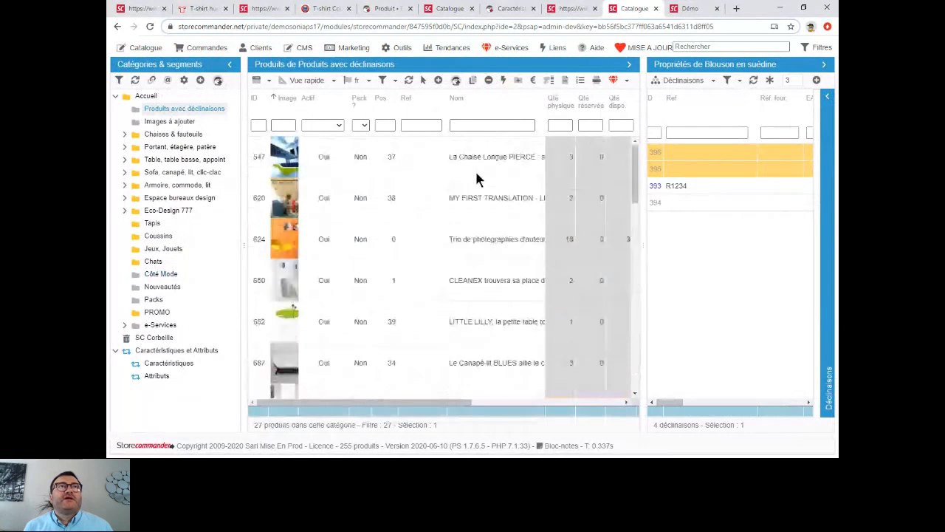
Step: View the combinations of the La Chaise Longue PIERCE, MY FIRST TRANSLATION and Trio de photographies products in a widened grid
left_click(427, 158)
left_click_drag(641, 192, 395, 210)
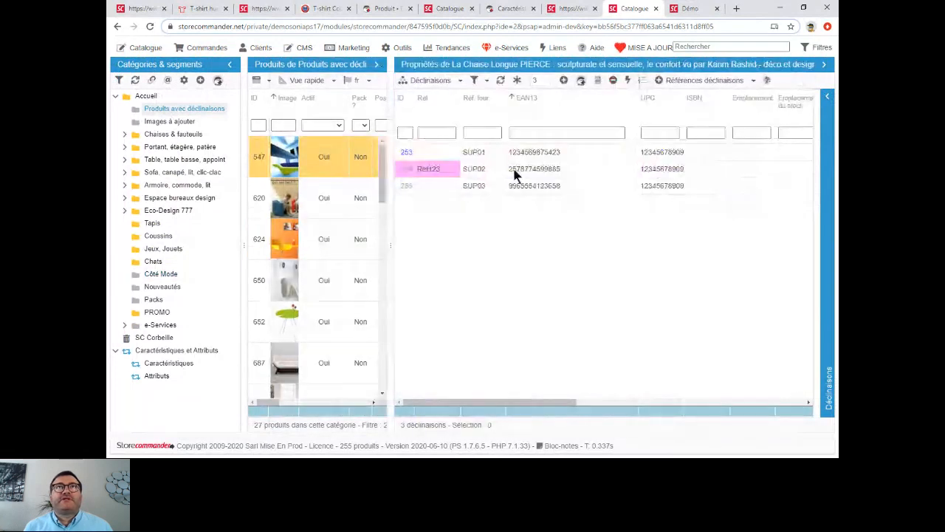
left_click_drag(389, 135, 321, 136)
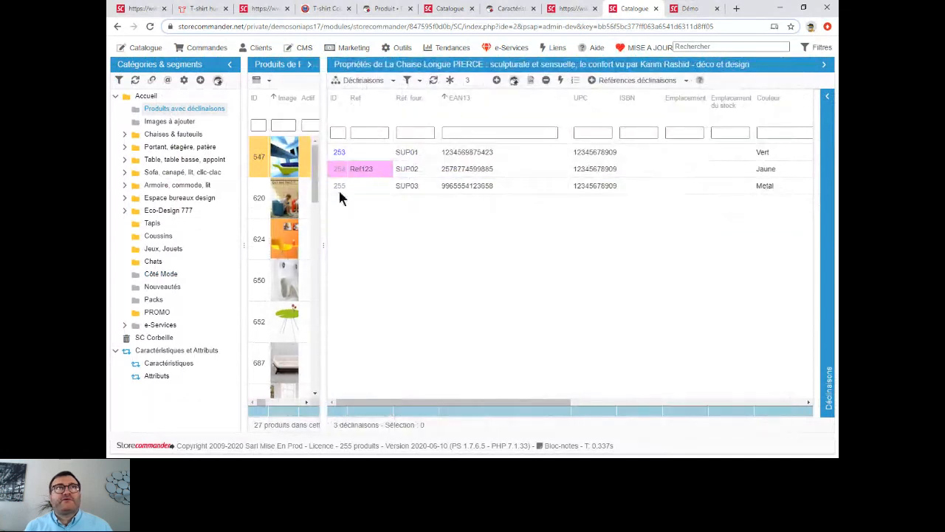
left_click(288, 199)
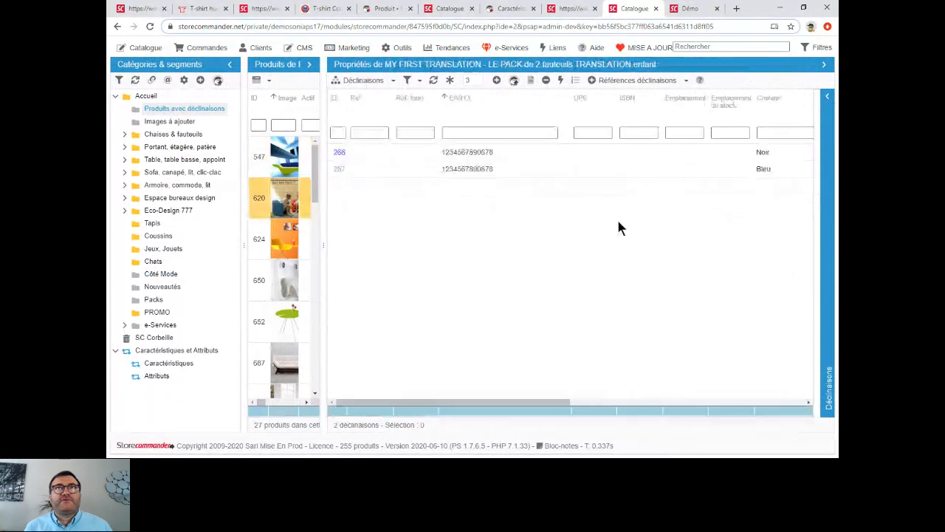
left_click(295, 238)
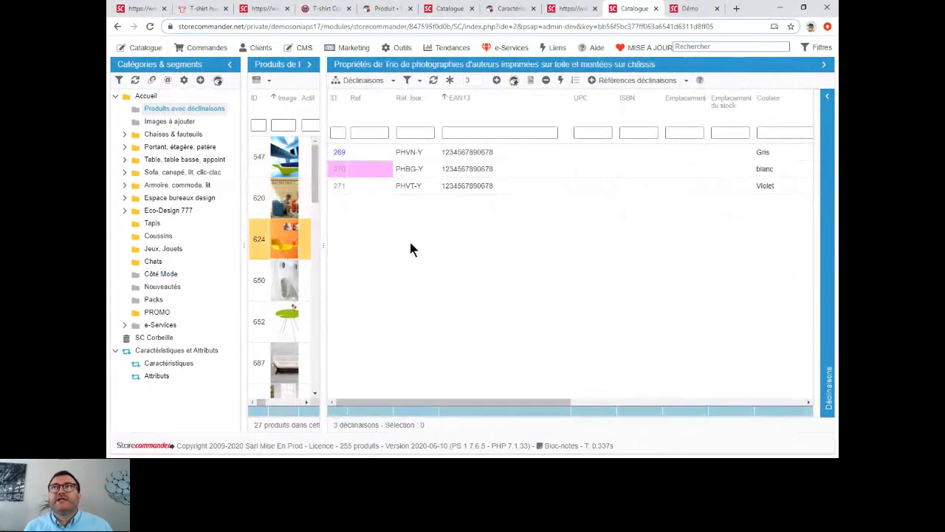
Step: Check the Couleur values of the Trio de photographies combinations, and examine the Coloris group's values, including Jaune and Noir, in the attributes and groups window
left_click(463, 170)
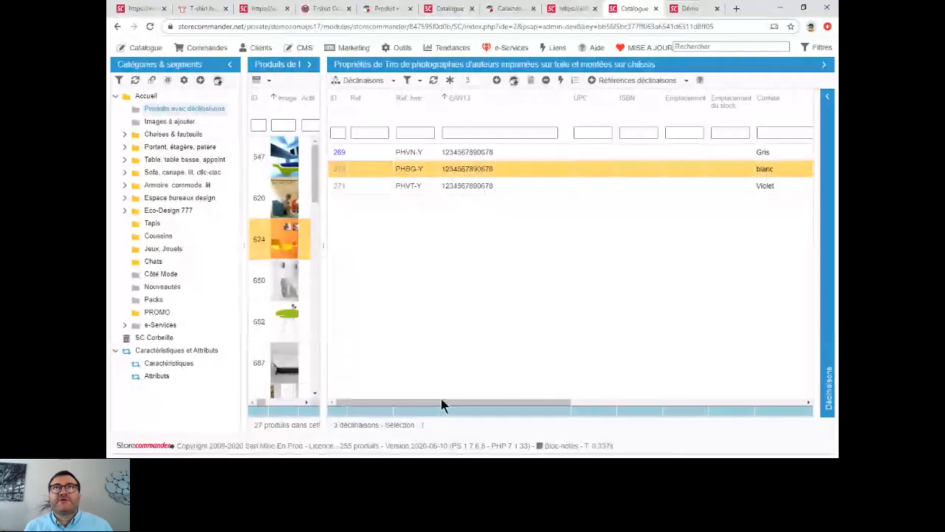
left_click_drag(441, 402, 557, 402)
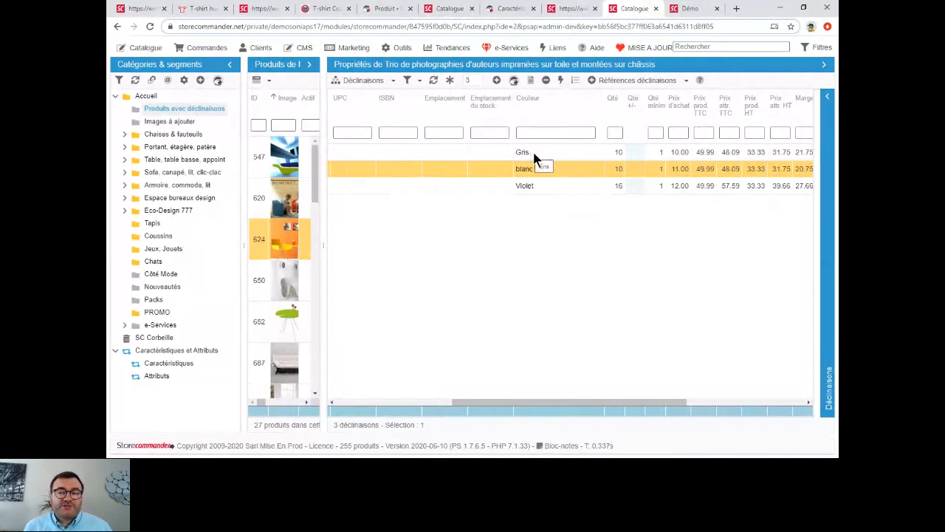
left_click(449, 79)
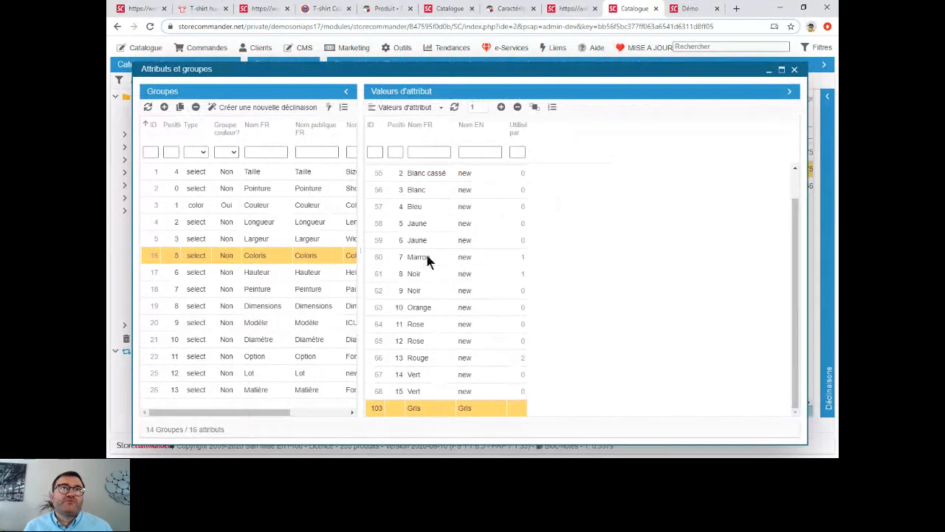
left_click(421, 211)
left_click(431, 221)
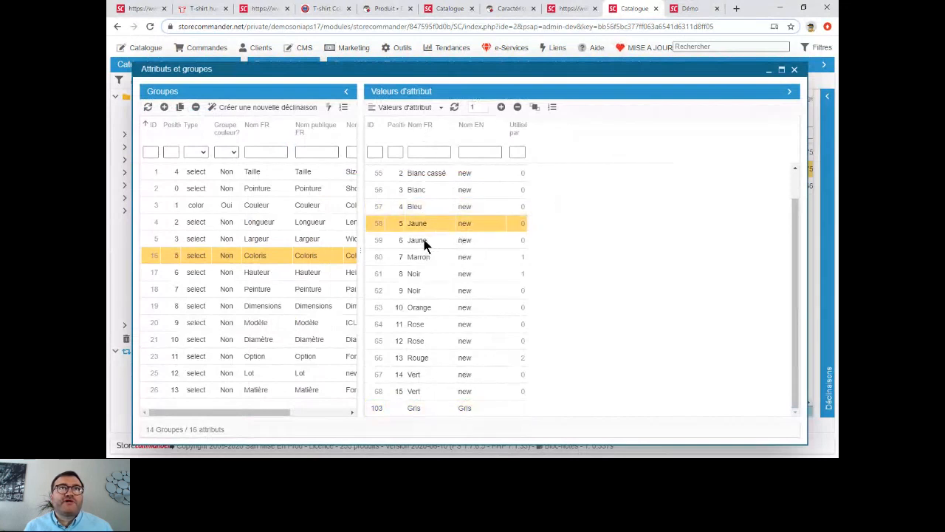
left_click(424, 242)
left_click(422, 273)
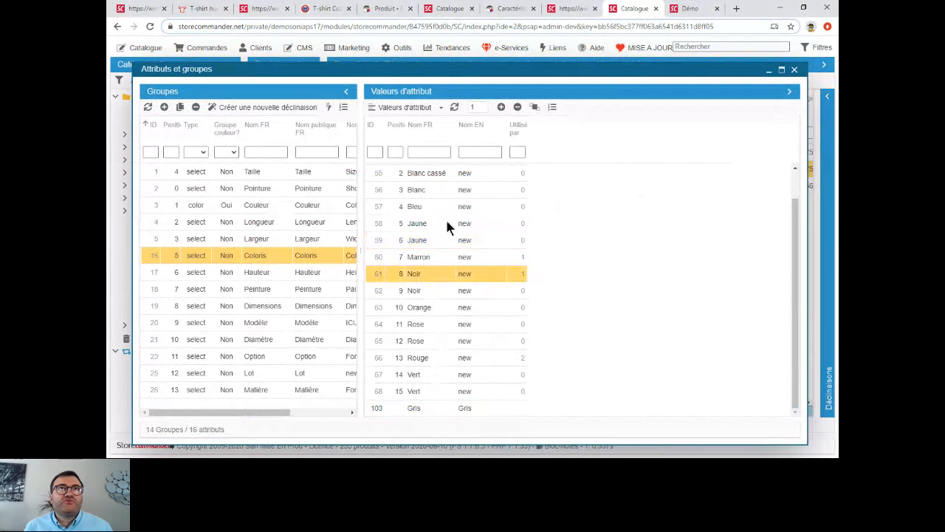
scroll(445, 217, "up", 1)
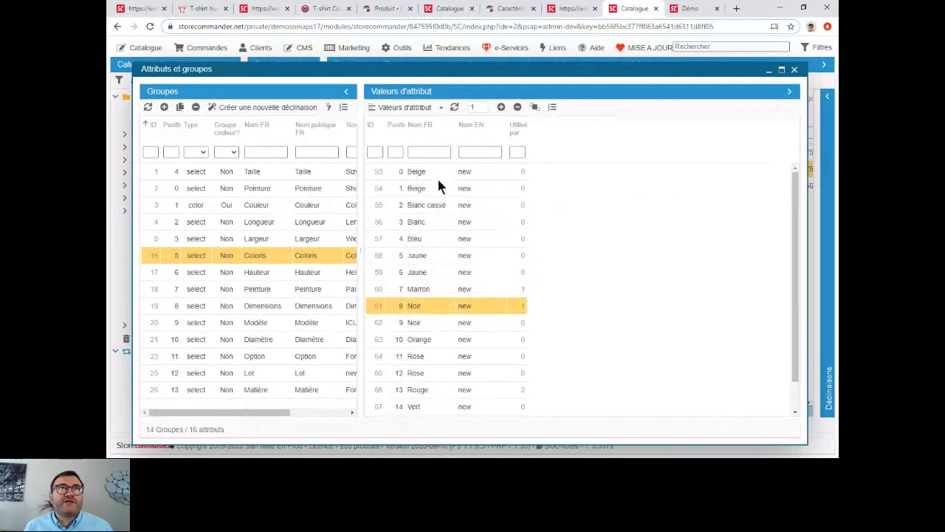
Step: Show the values of the Couleur attribute group and filter their French names by "bla"
scroll(446, 317, "down", 1)
scroll(445, 335, "down", 1)
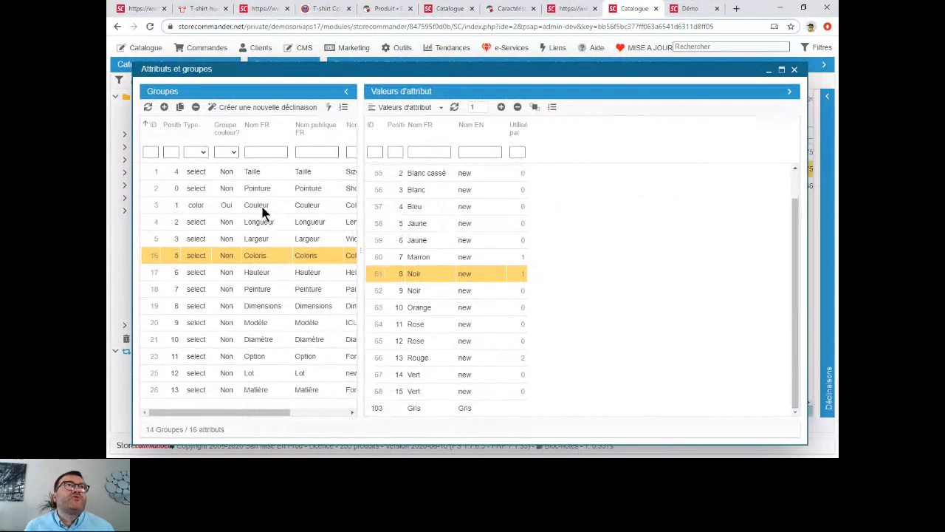
left_click(238, 204)
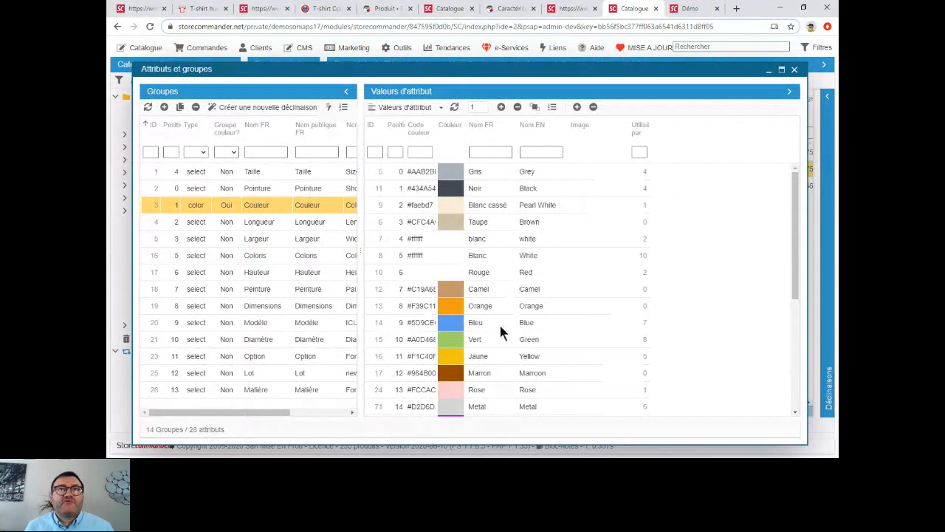
left_click(492, 153)
type("bla")
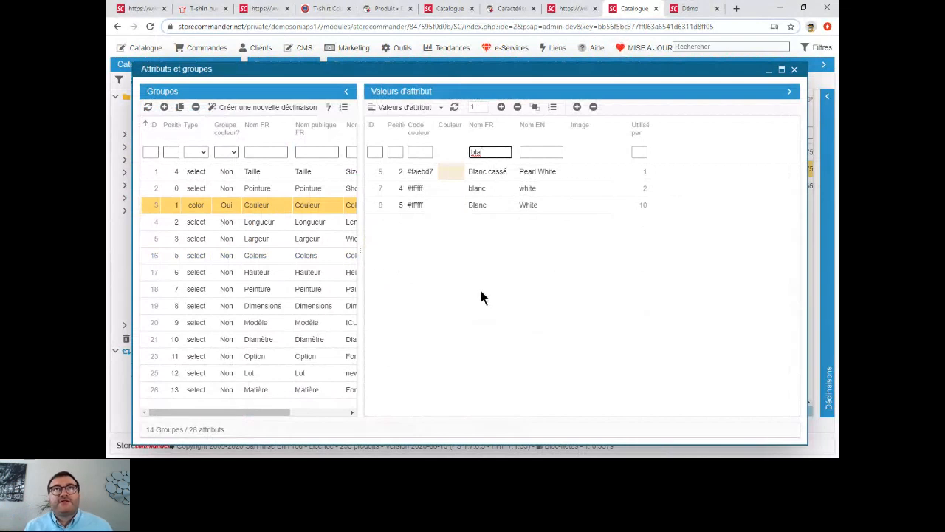
Step: Merge the duplicate colour values "blanc" and "Blanc" into one
left_click(497, 189)
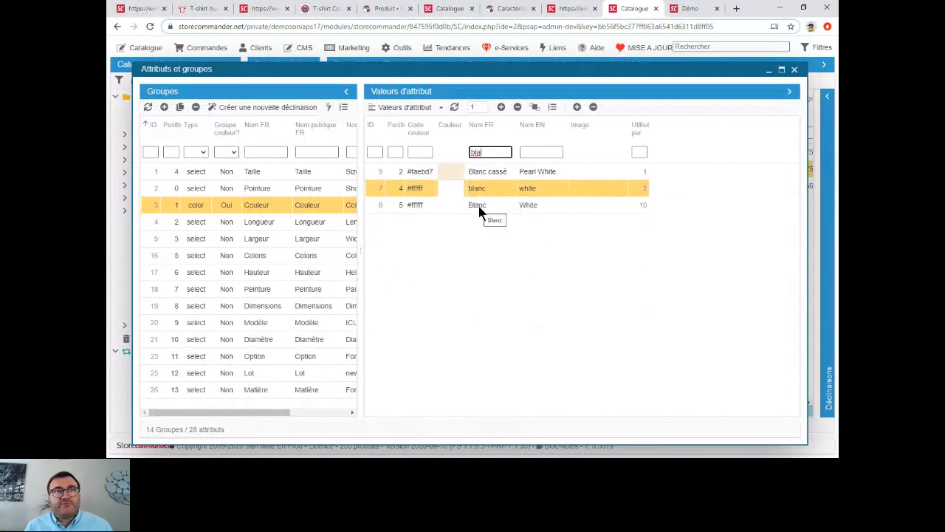
left_click(480, 210, "ctrl")
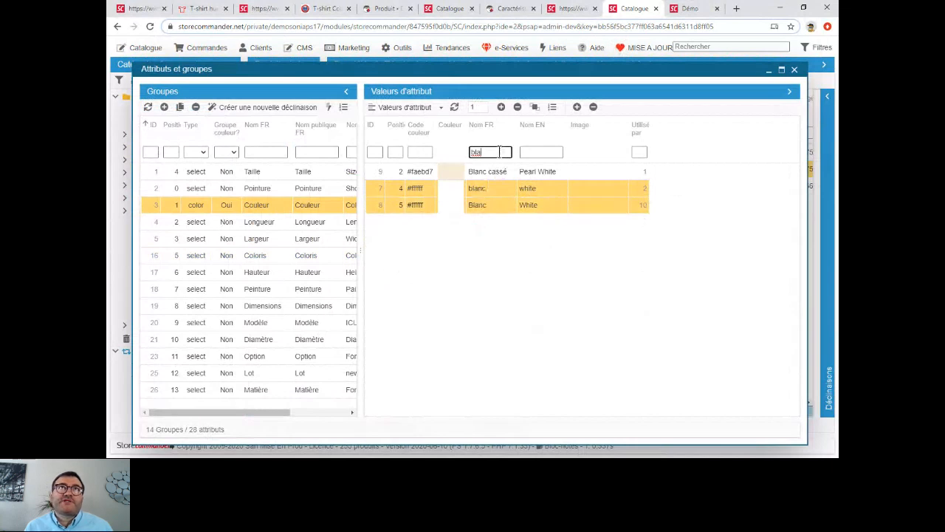
left_click(536, 111)
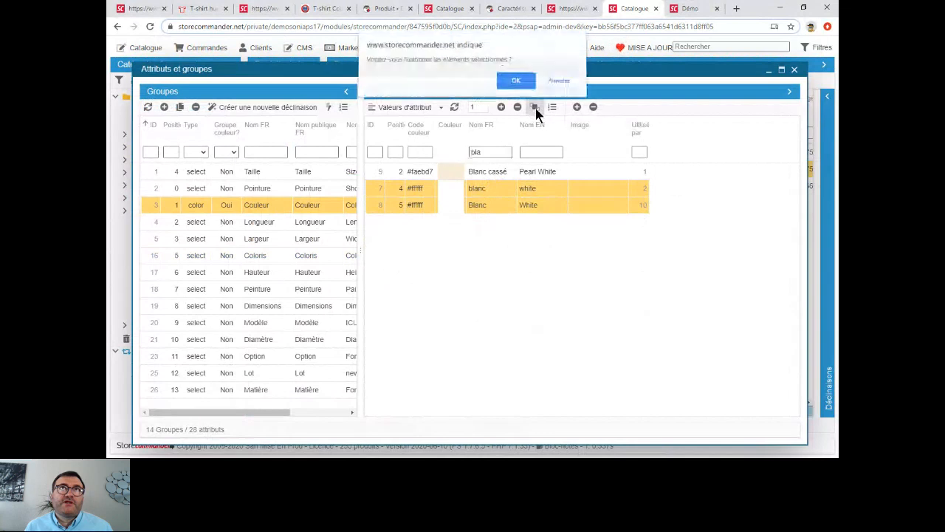
left_click(517, 88)
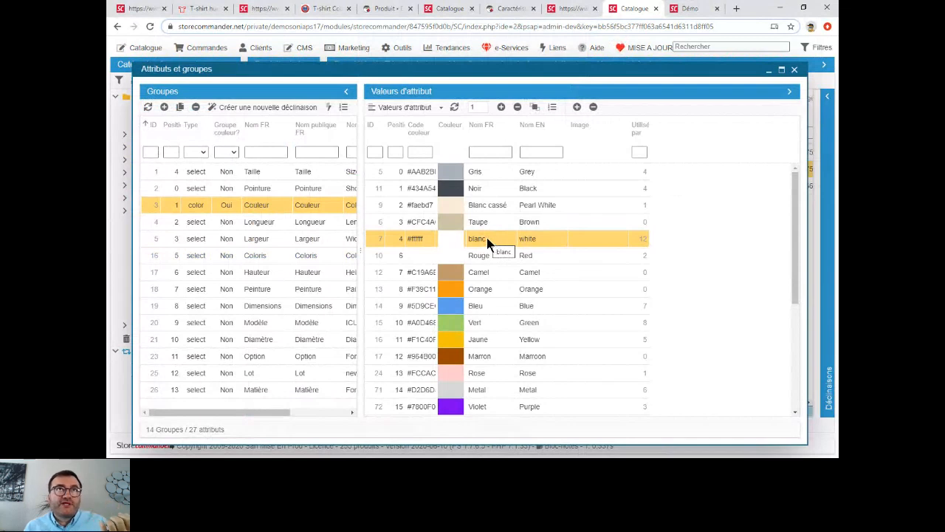
Step: Capitalise the merged white value's French name as "Blanc" and close the attributes and groups window
double_click(487, 237)
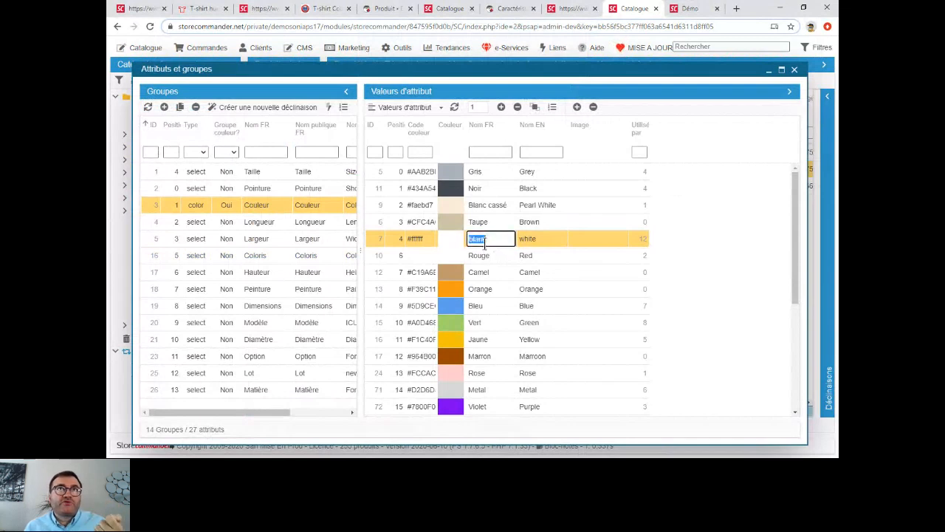
key("Home")
key("Delete")
type("B")
key("Return")
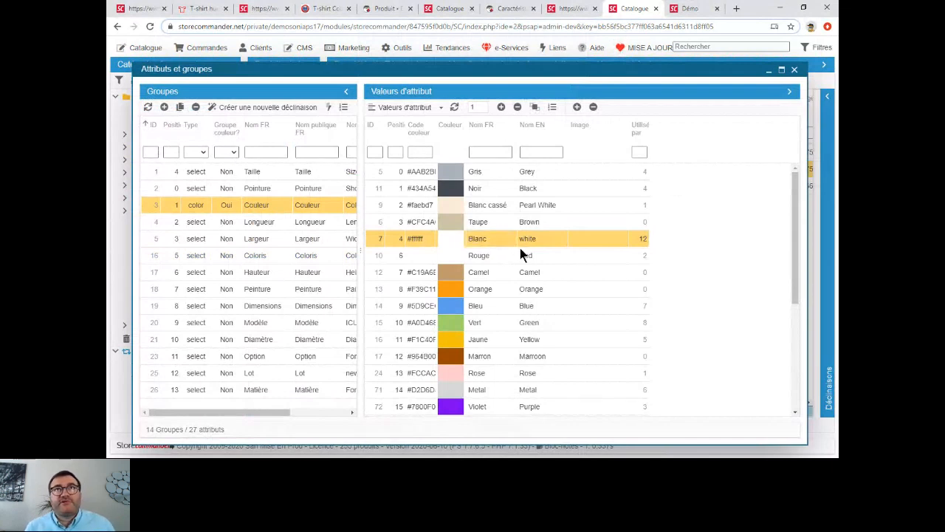
left_click(795, 70)
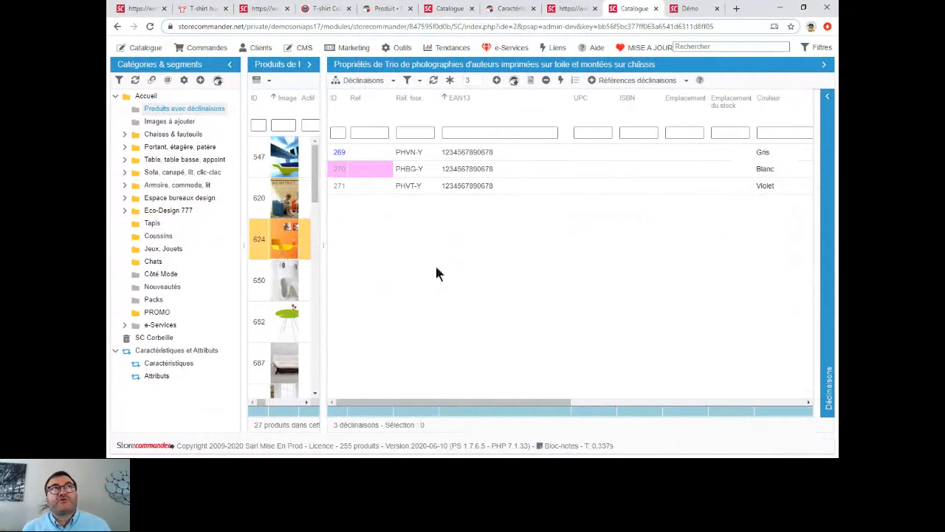
Step: Review the Coloris group's values sorted by French name, select the two Jaune duplicates, and close the attributes window
left_click(450, 81)
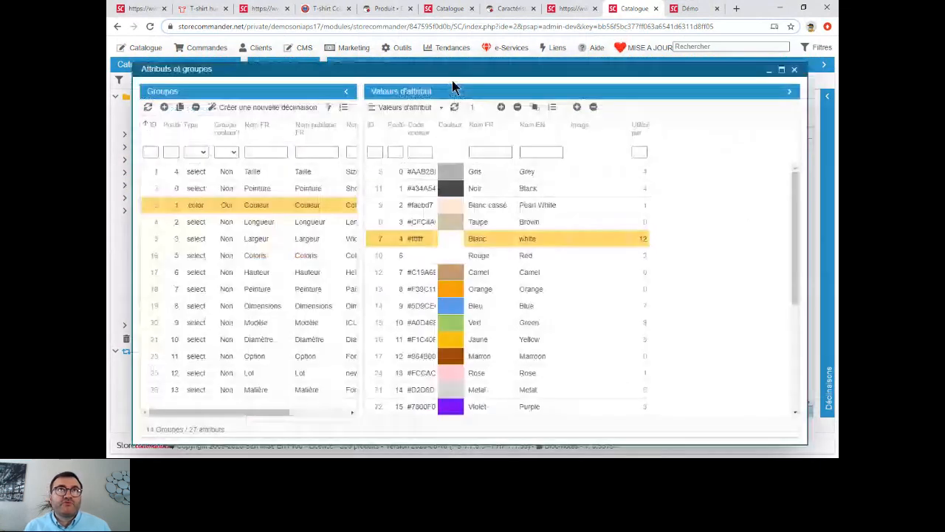
scroll(441, 256, "down", 5)
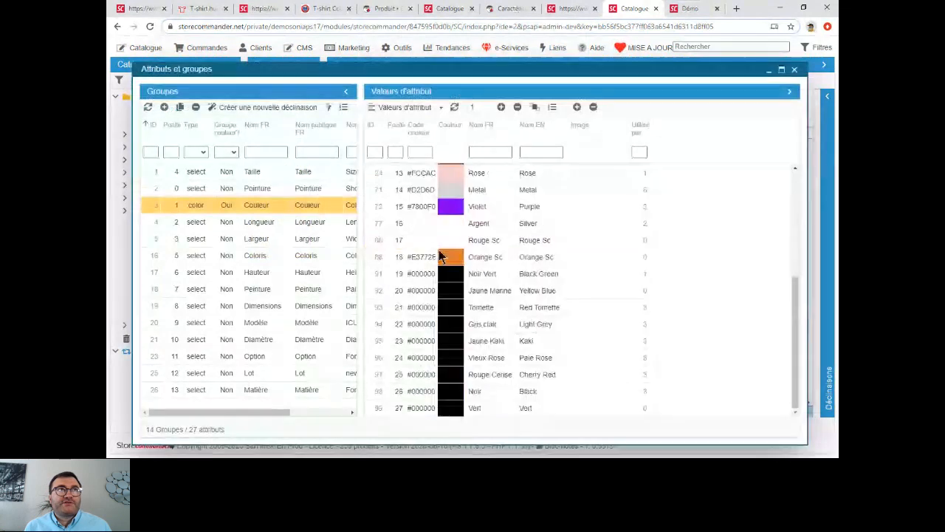
left_click(304, 256)
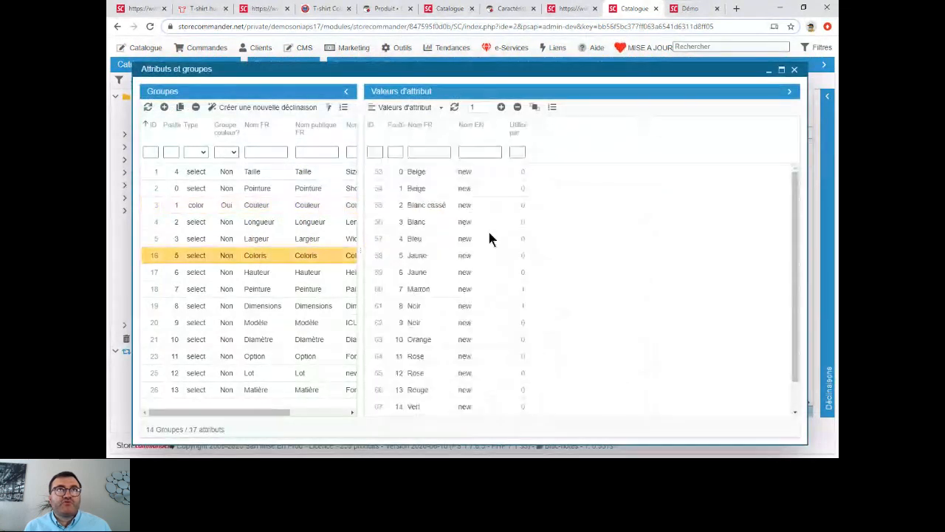
left_click(420, 124)
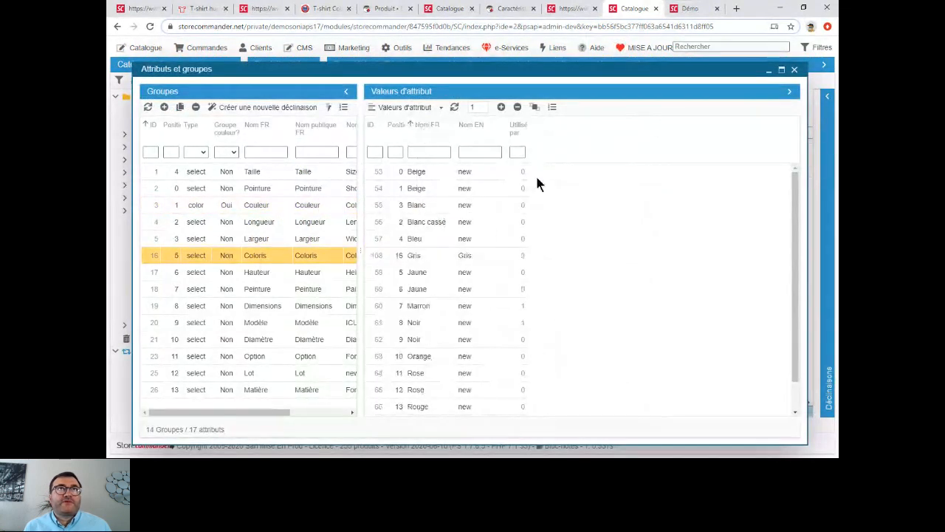
left_click(447, 280)
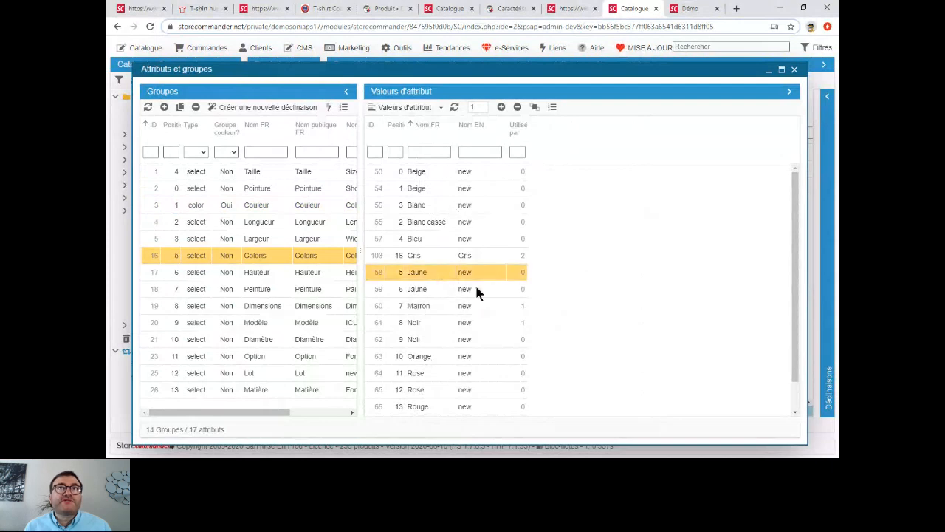
left_click(412, 292, "ctrl")
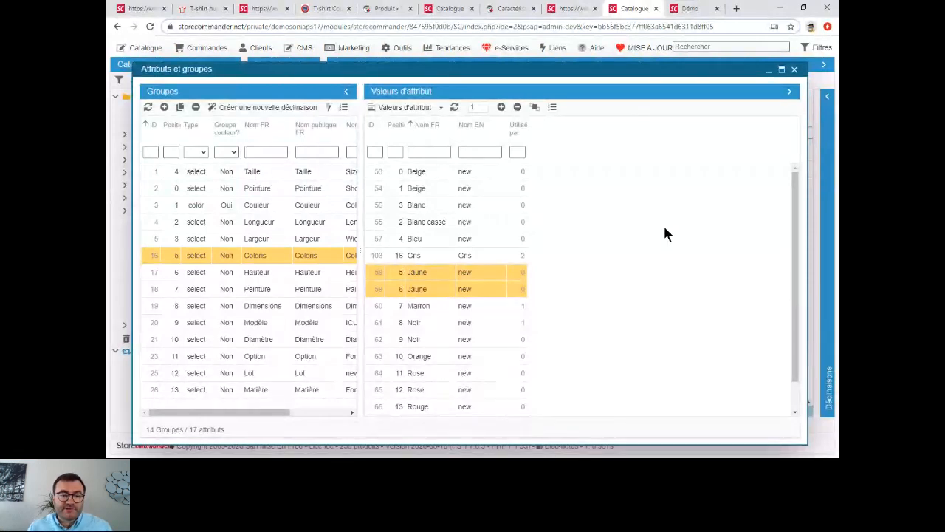
left_click(795, 70)
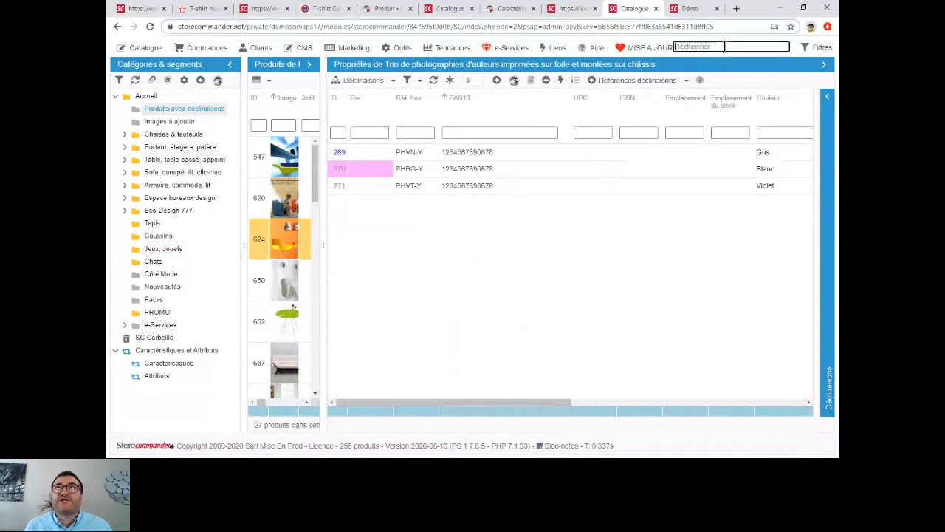
Step: Clear all catalogue search filters and enable only Référence
left_click(823, 50)
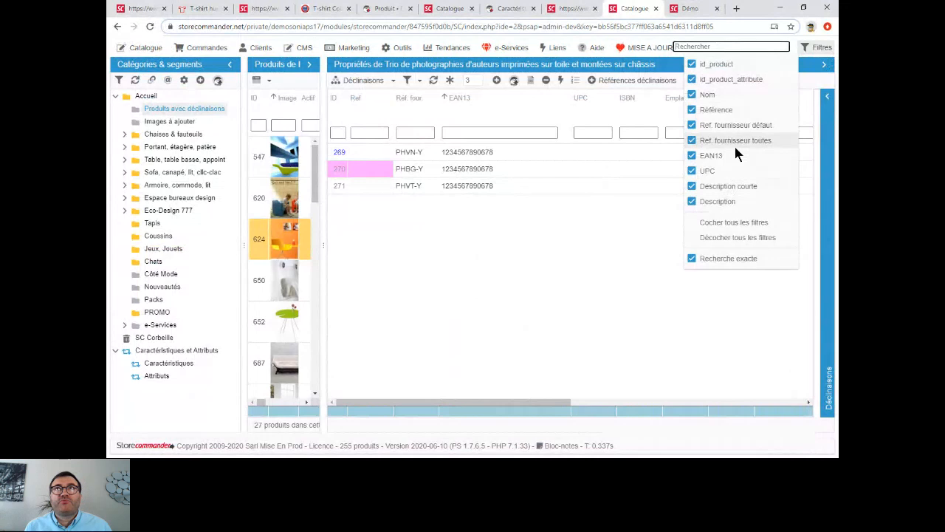
left_click(748, 236)
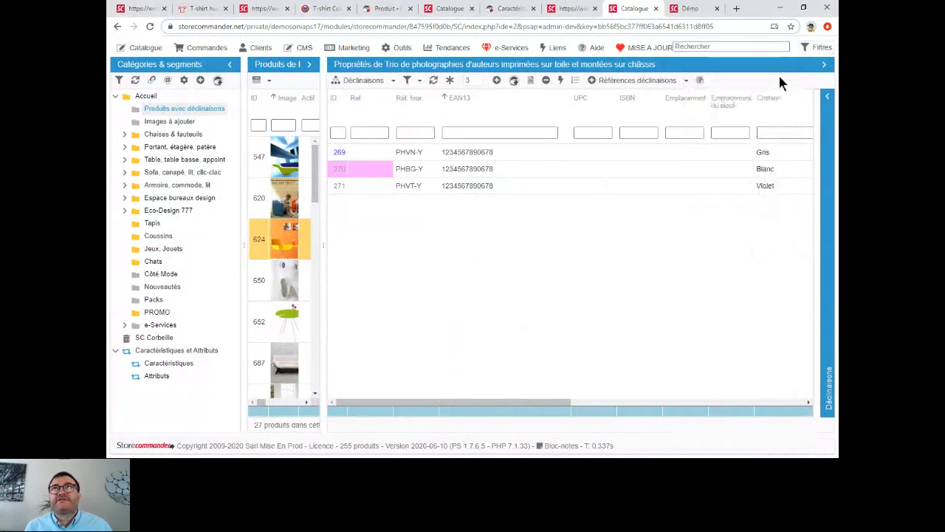
left_click(812, 47)
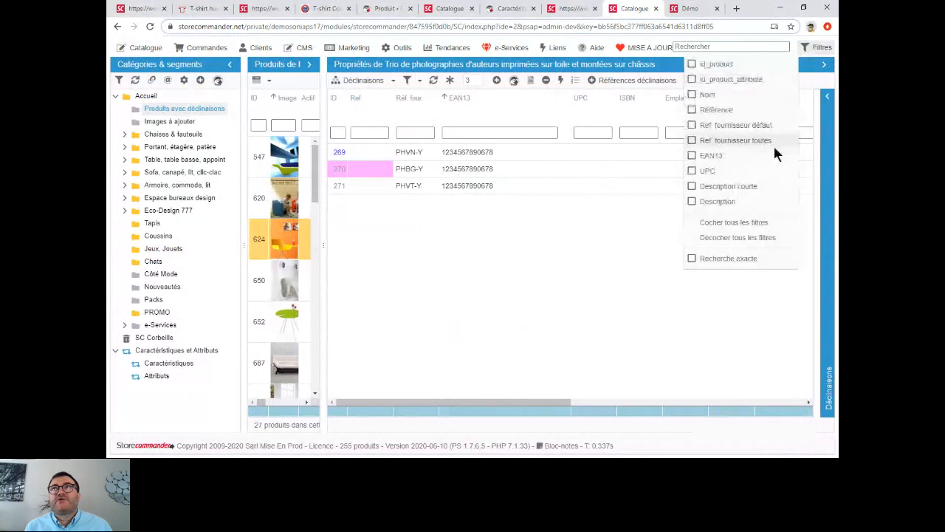
left_click(693, 110)
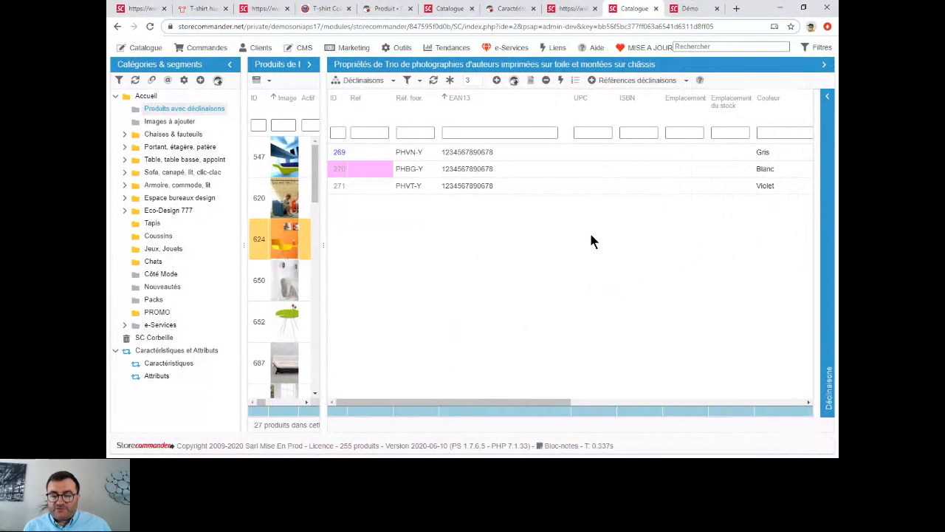
Step: Copy the supplier reference PHBG-Y from the Blanc variation and search the catalogue for it
double_click(414, 169)
key("ctrl+c")
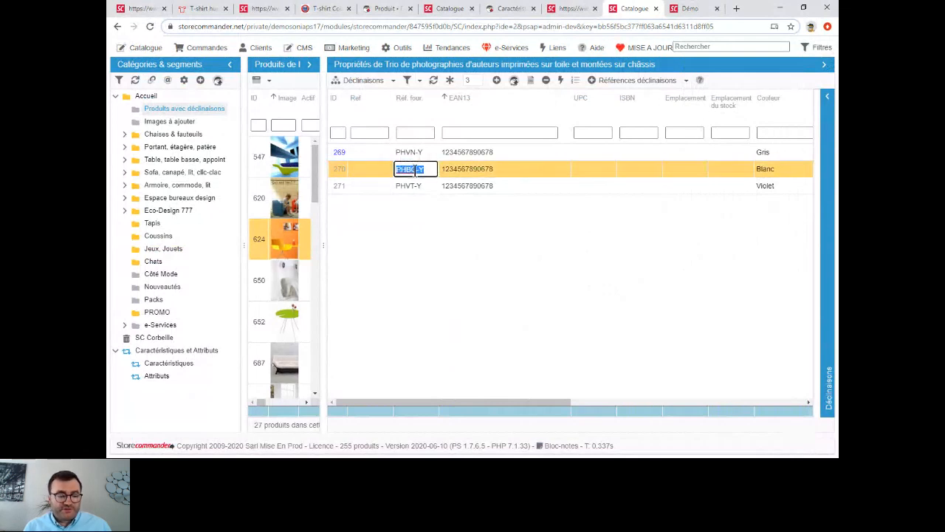
left_click(422, 152)
left_click(726, 46)
key("ctrl+v")
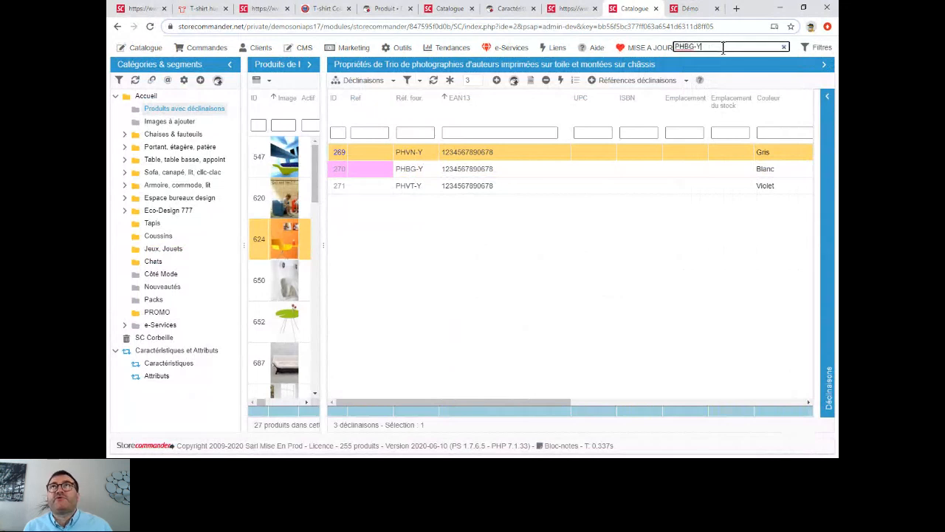
key("Return")
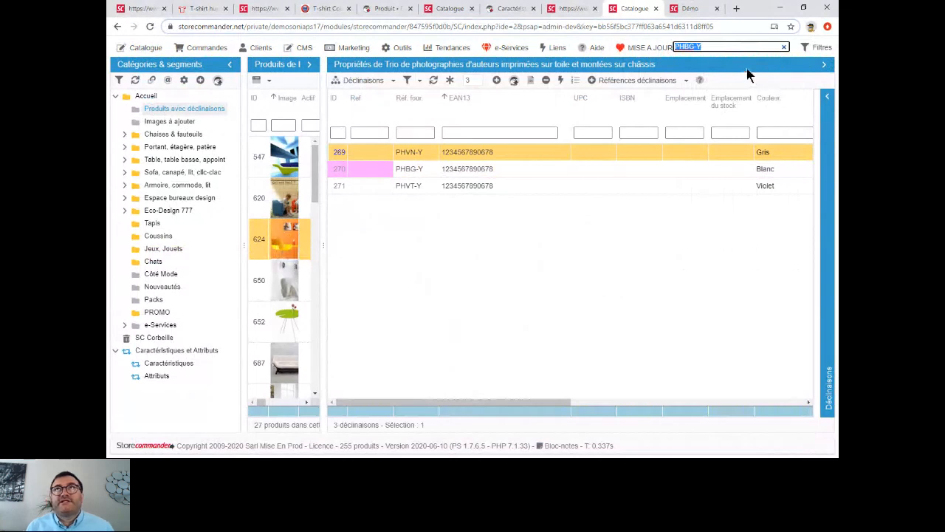
left_click(819, 44)
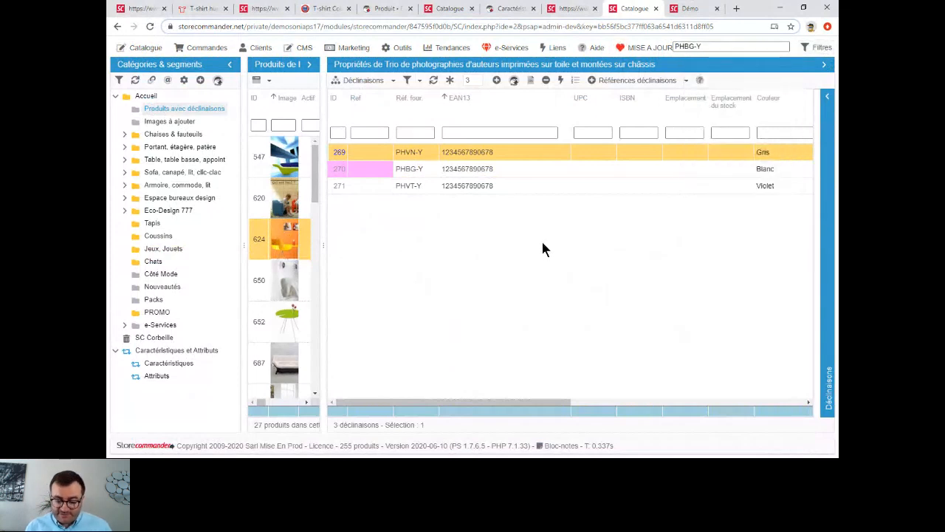
Step: Expand the product list and examine the bulk editing options for the CLEANEX product, including those for variations
left_click(826, 66)
left_click(464, 284)
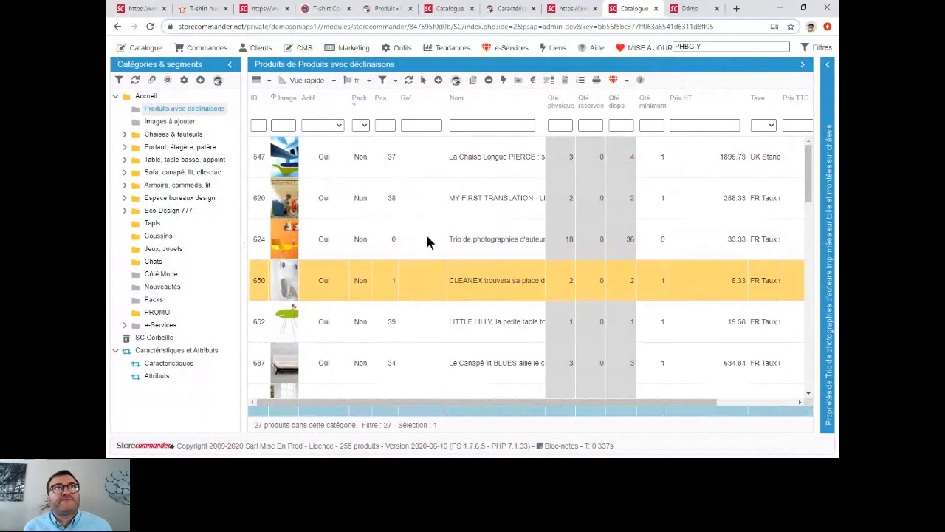
right_click(476, 283)
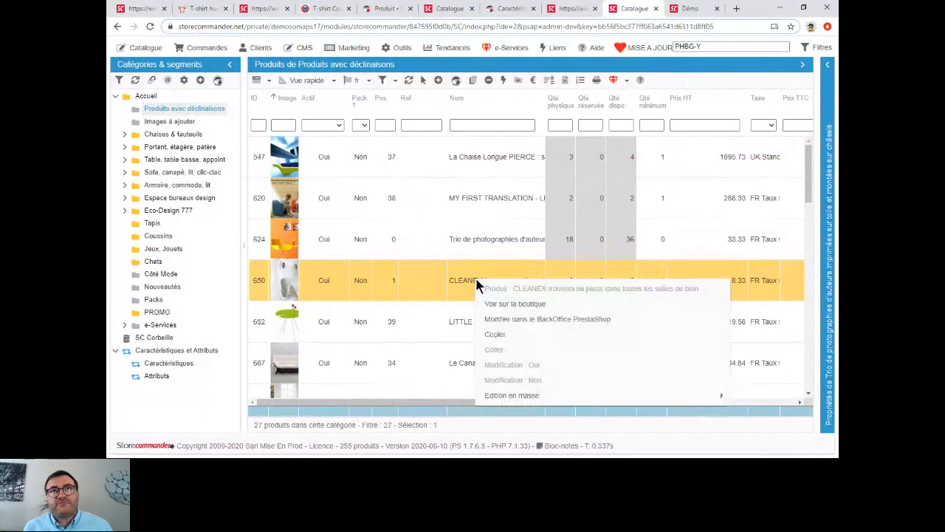
mouse_move(510, 397)
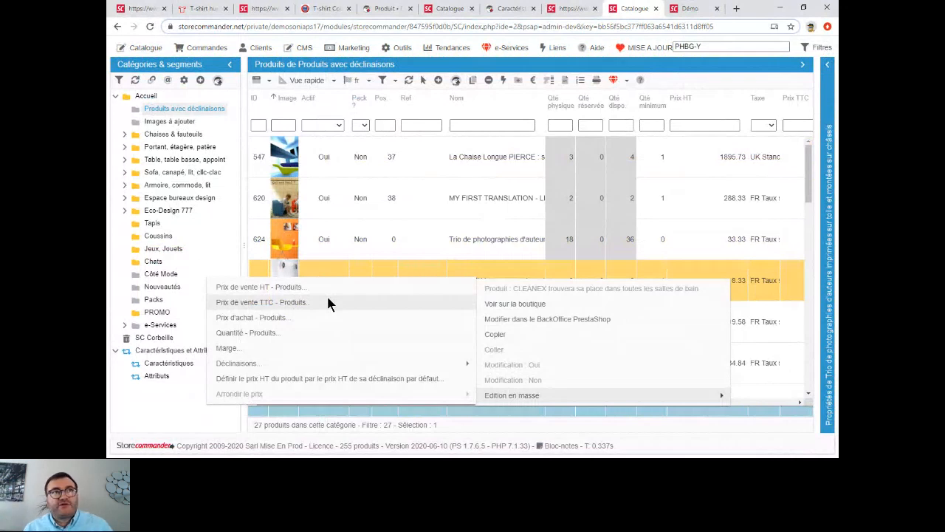
mouse_move(302, 361)
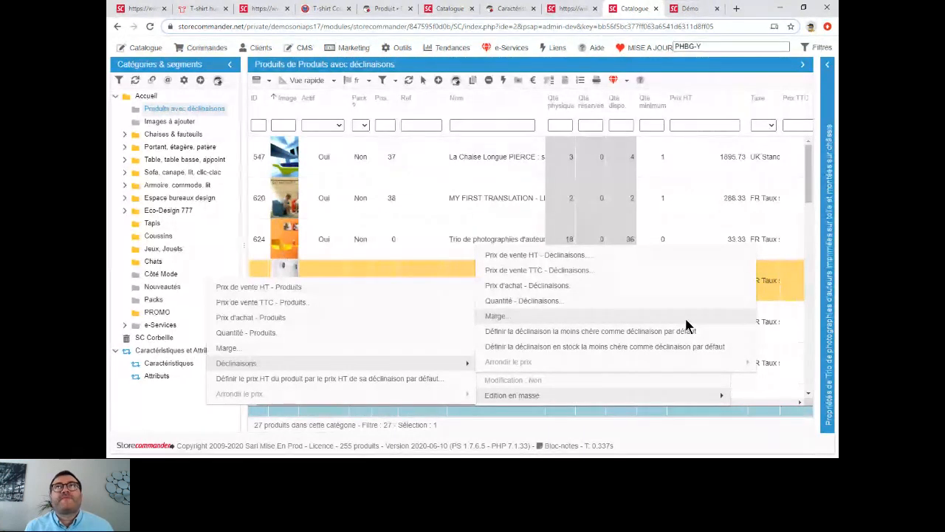
left_click(683, 74)
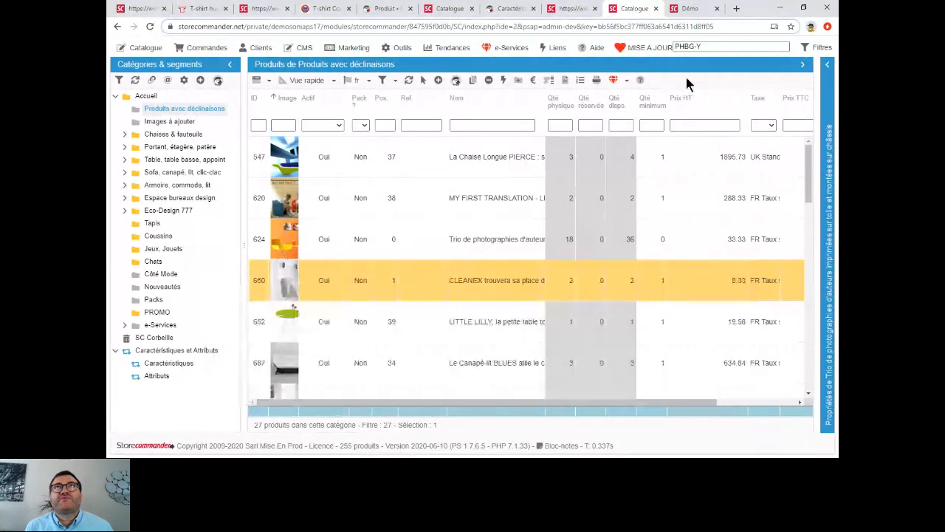
Step: Show the multi-product variations (Déclinaisons multi-produits) for the five products from MY FIRST TRANSLATION to the Canapé-lit BLUES
left_click_drag(243, 150, 227, 147)
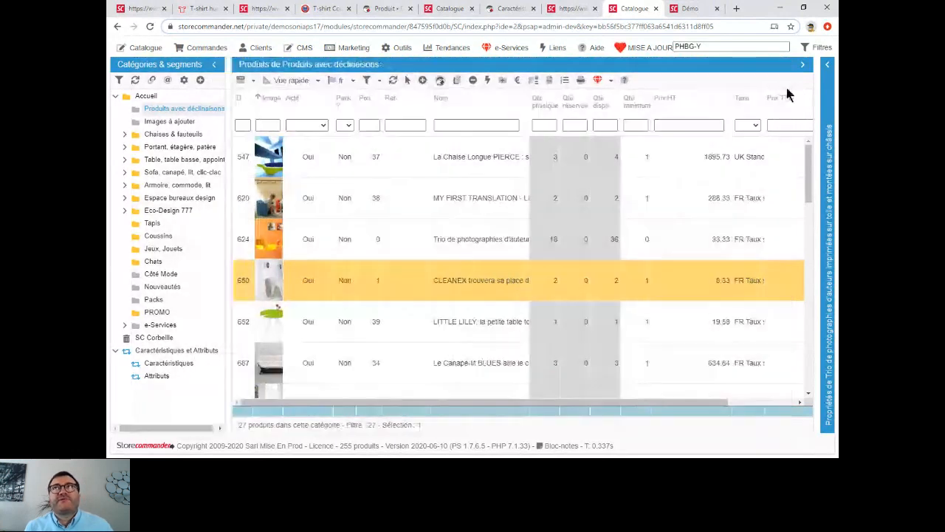
left_click(827, 65)
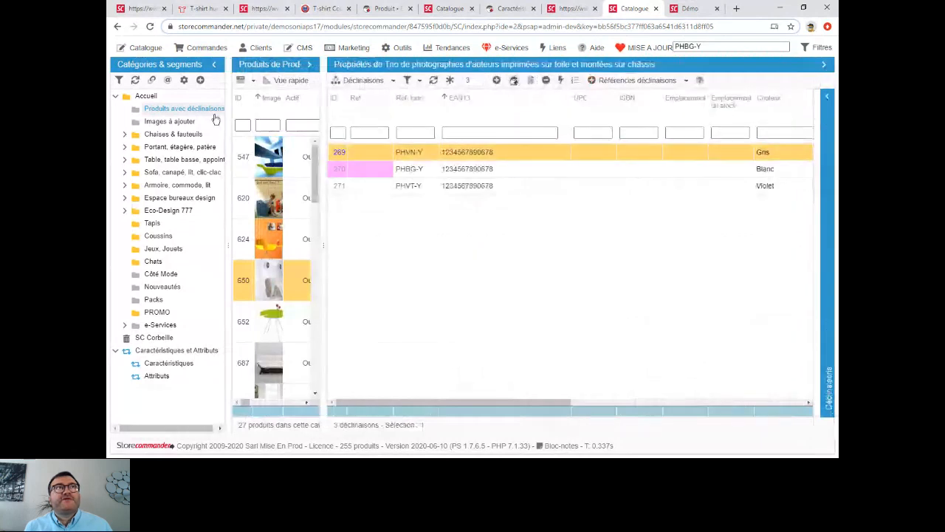
left_click(291, 196)
left_click(373, 80)
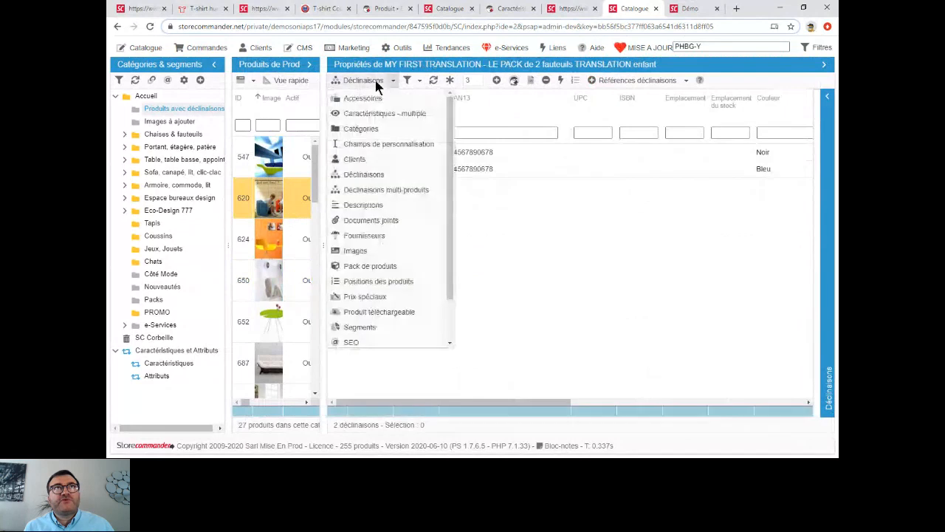
left_click(425, 194)
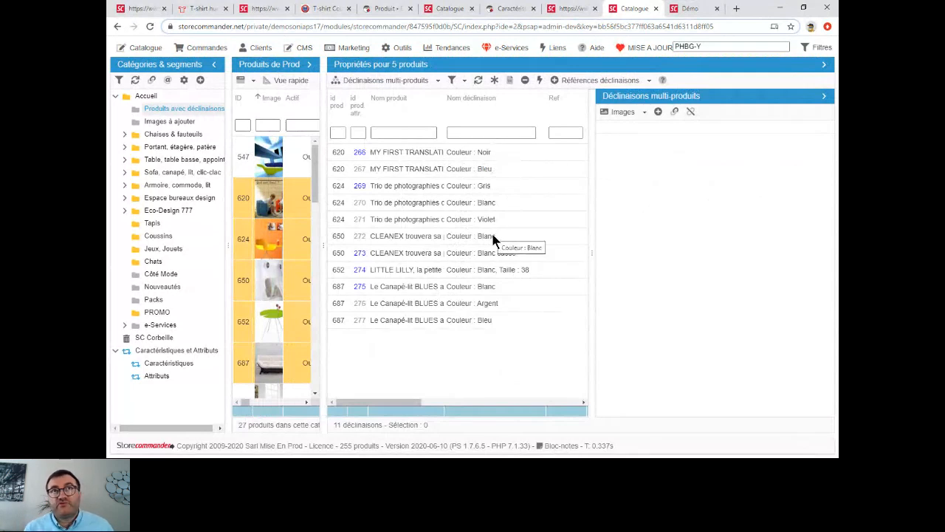
Step: Examine the image, special price, stats and supplier options for multi-product variations, and collapse that side view to widen the grid
left_click(533, 133)
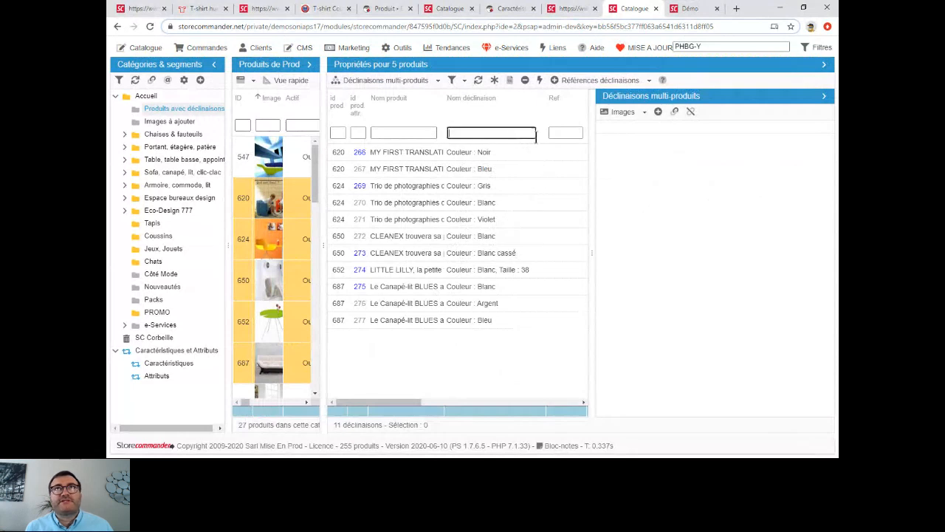
left_click(644, 112)
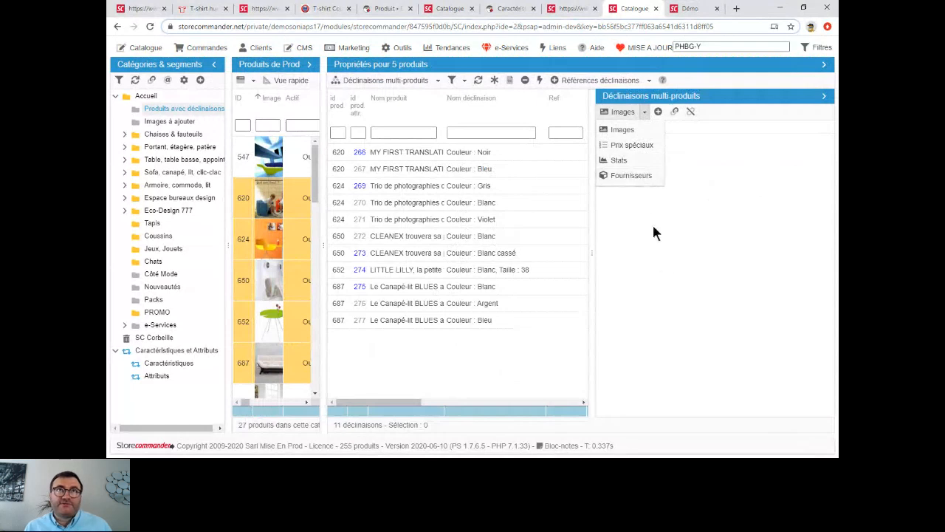
left_click(668, 297)
left_click(824, 95)
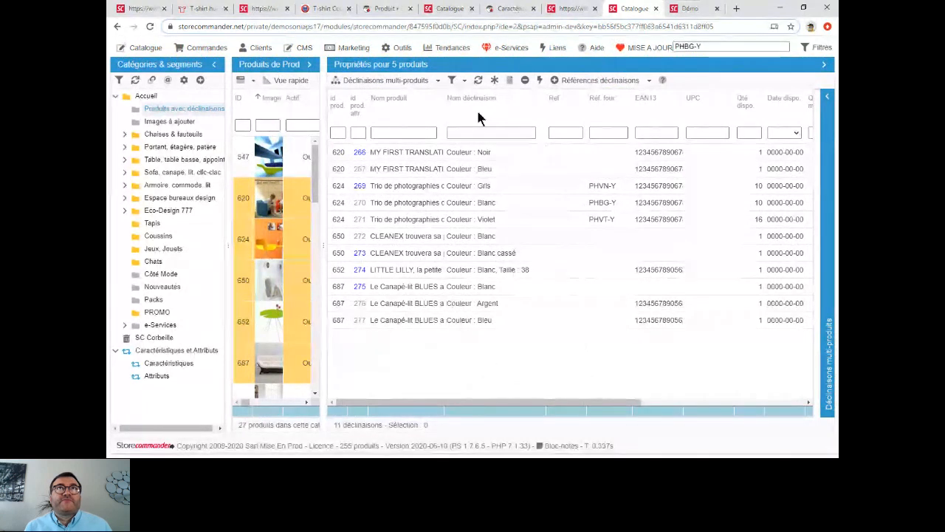
Step: Preview the quick export of the multi-product variations grid and close the export window
left_click(509, 81)
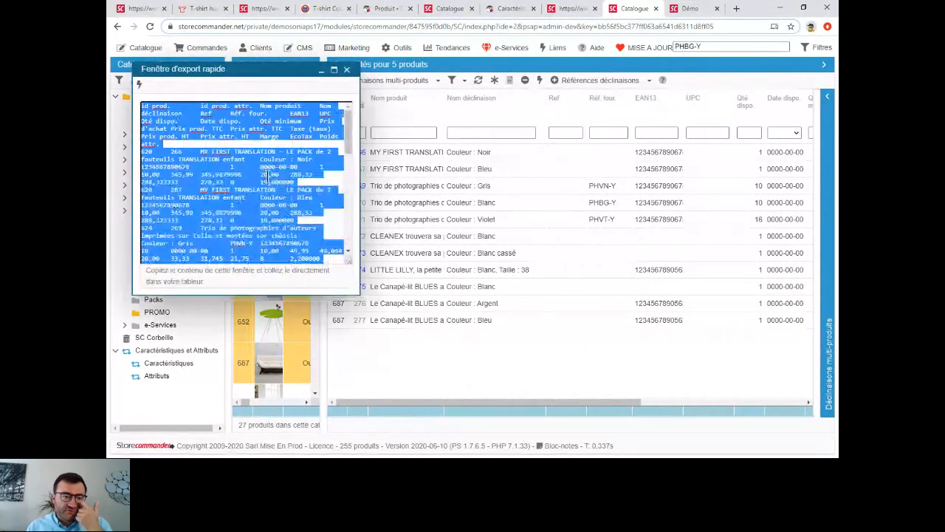
left_click(346, 71)
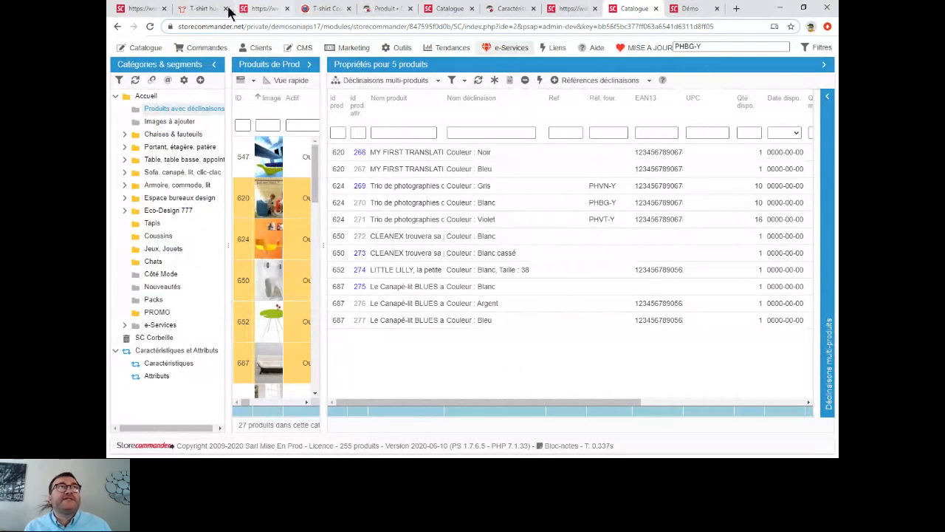
Step: Switch to the webinar page and highlight the Store Commander interface and PrestaShop generator methods for creating variations
left_click(570, 8)
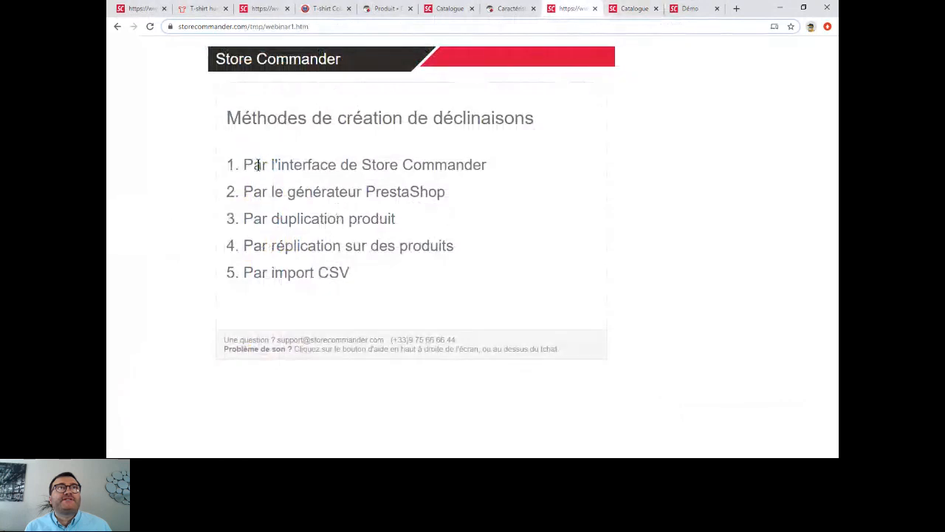
left_click_drag(260, 163, 508, 166)
left_click_drag(254, 191, 454, 194)
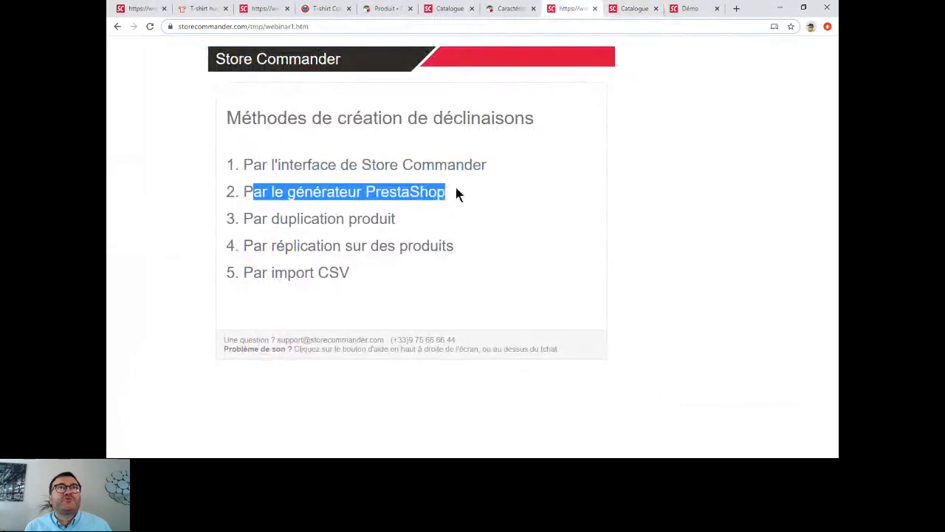
Step: Return to the catalogue and open the PrestaShop variation generator for the Blouson en suédine in the Côté Mode category
left_click(637, 10)
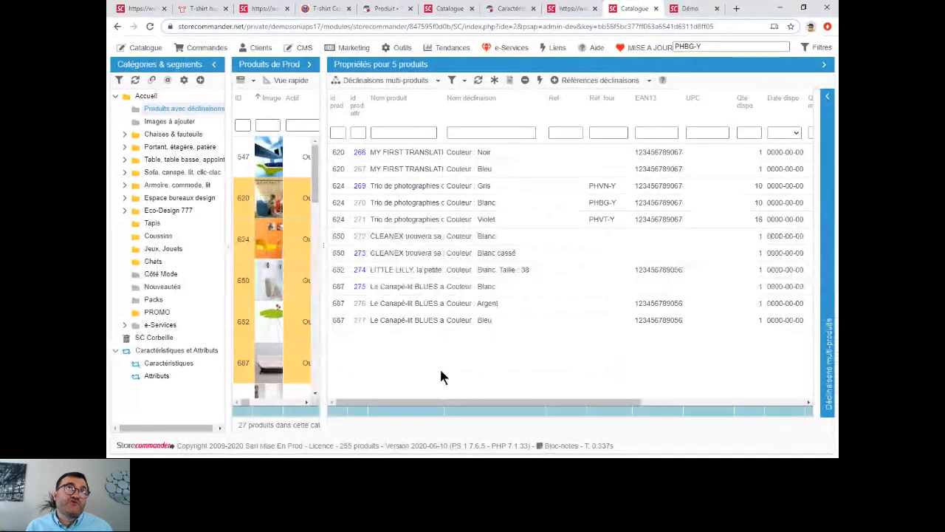
left_click(158, 274)
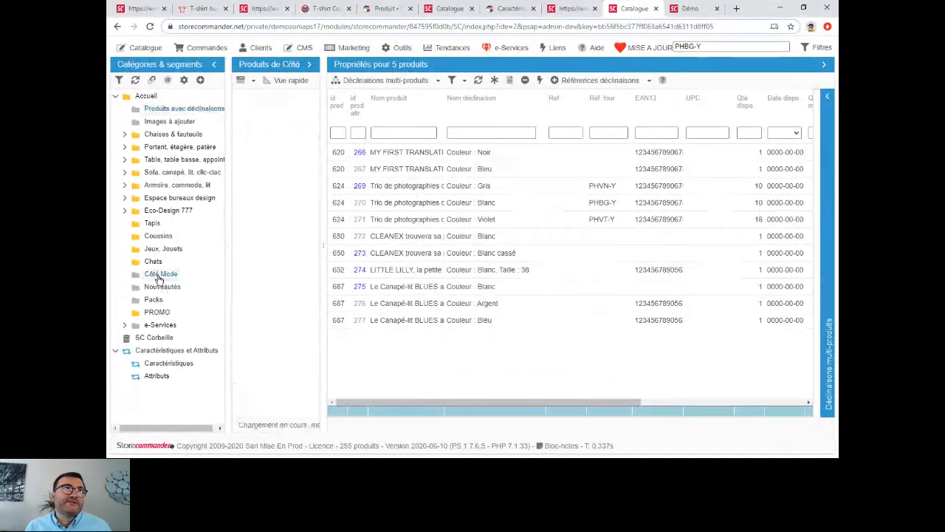
left_click(285, 231)
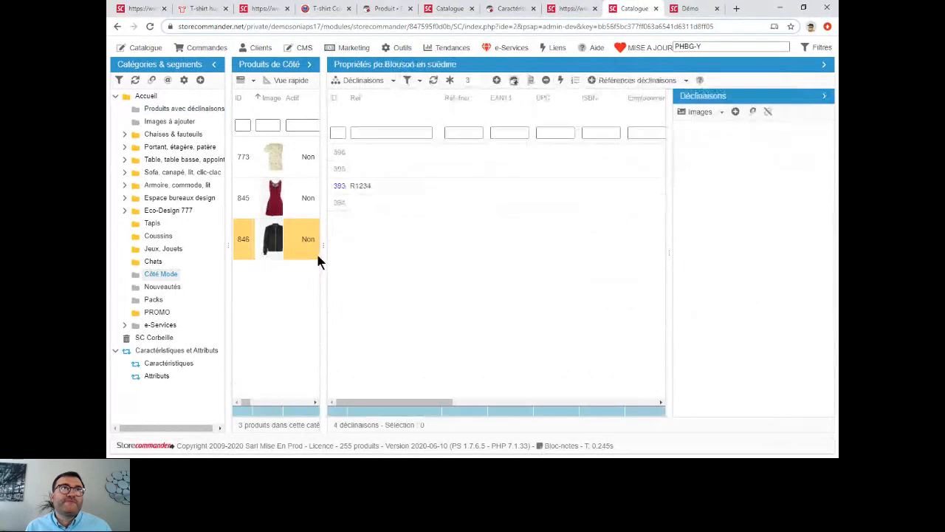
left_click_drag(323, 243, 485, 226)
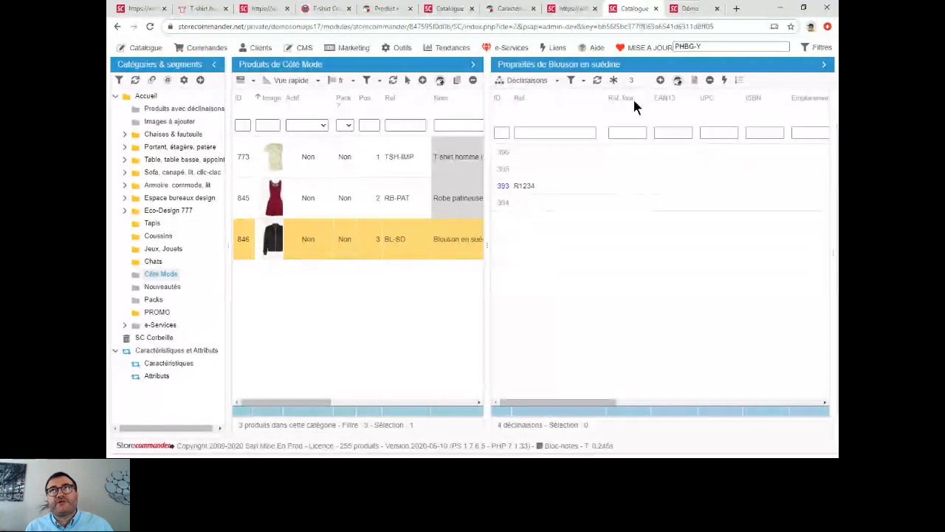
left_click(678, 81)
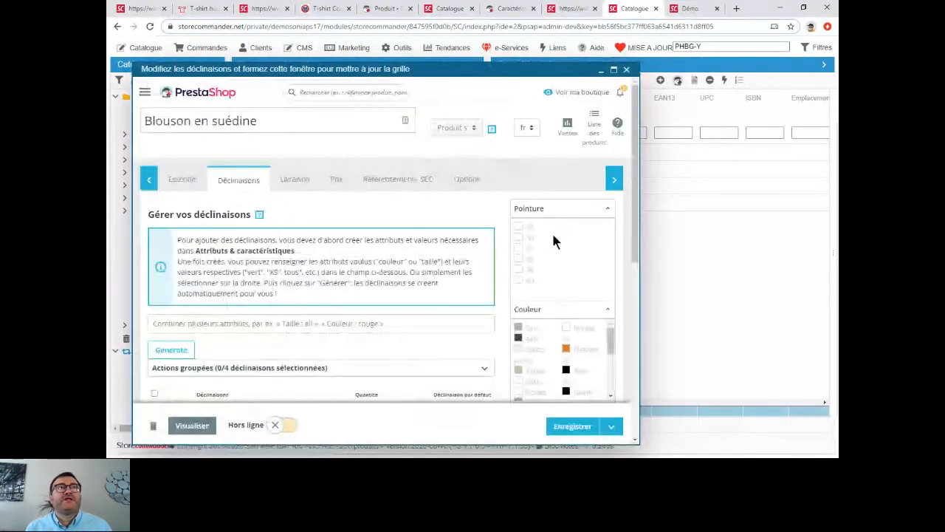
Step: Generate the jacket's variations by combining Pointure 35, 36 and 37 with Couleur Gris, Noir and Blanc cassé
scroll(480, 256, "down", 1)
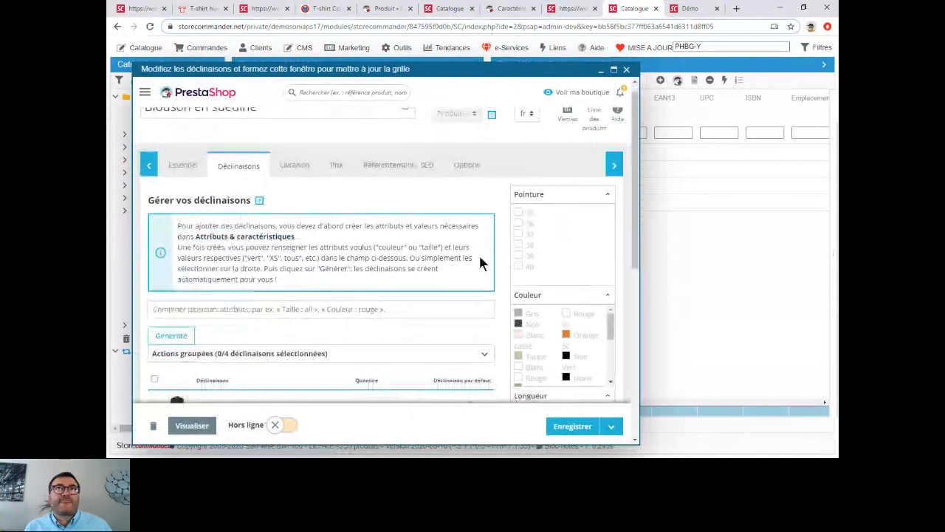
scroll(479, 253, "down", 2)
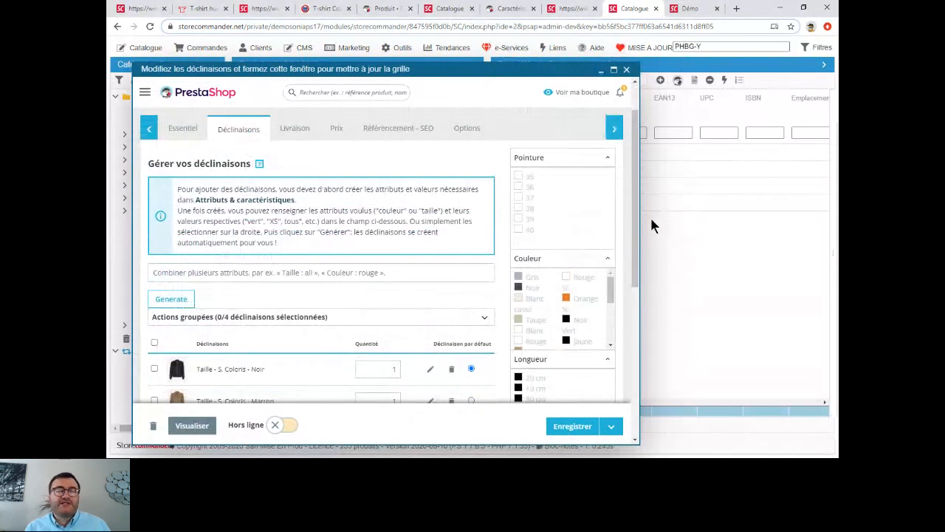
left_click(517, 175)
left_click(518, 187)
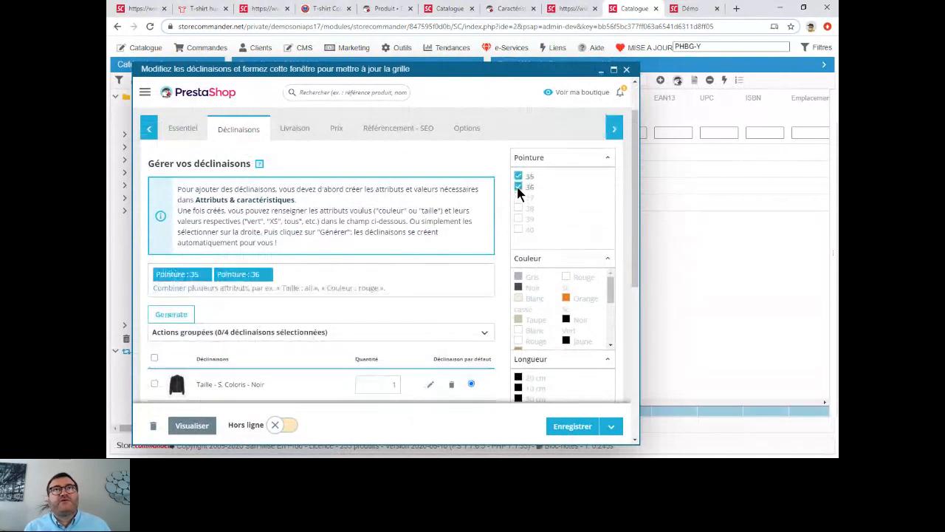
left_click(518, 197)
left_click(518, 276)
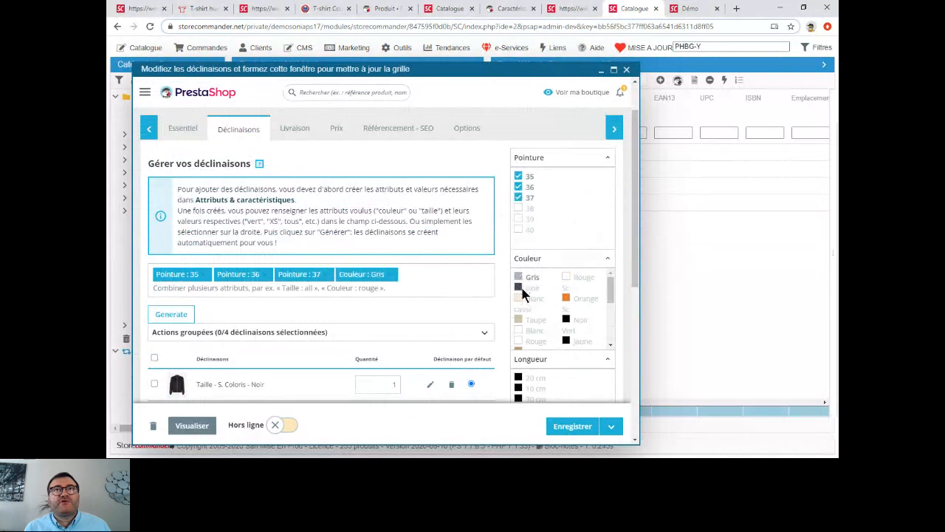
left_click(517, 286)
left_click(517, 298)
scroll(563, 303, "down", 3)
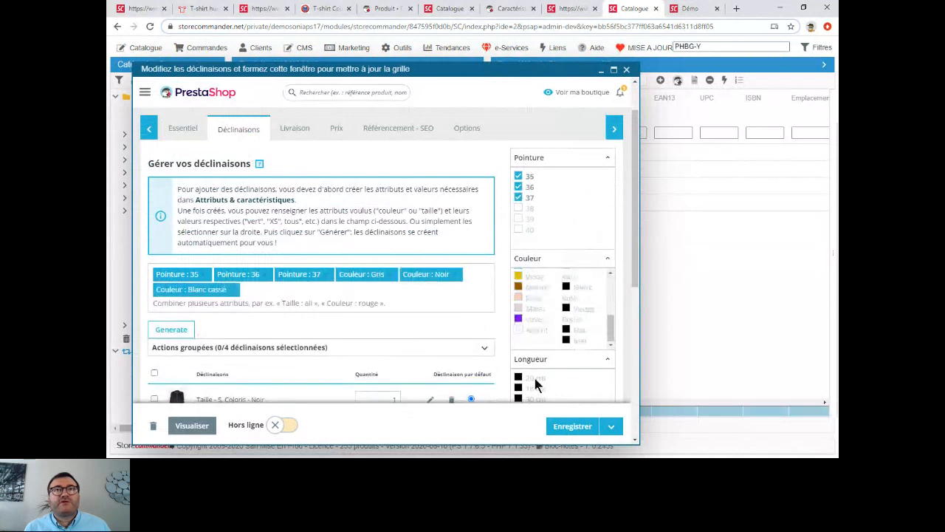
scroll(436, 301, "down", 1)
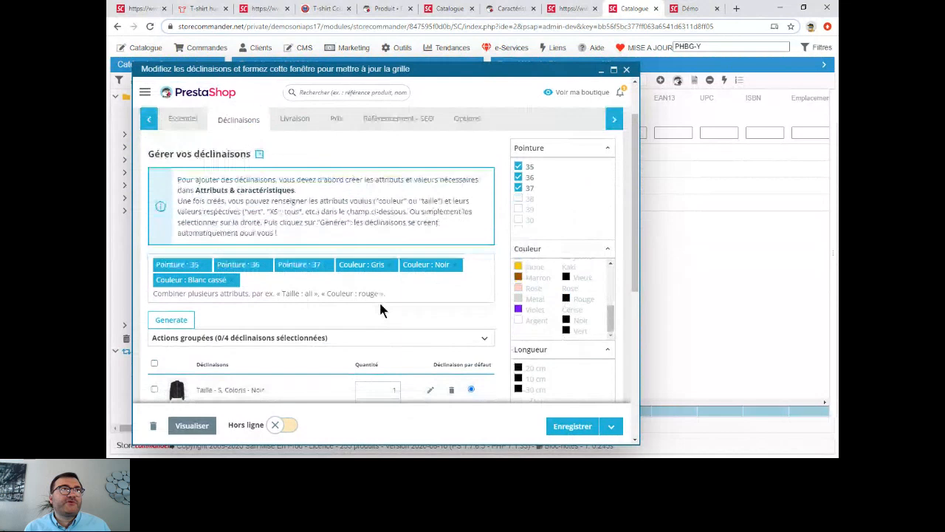
scroll(379, 310, "down", 1)
left_click(181, 231)
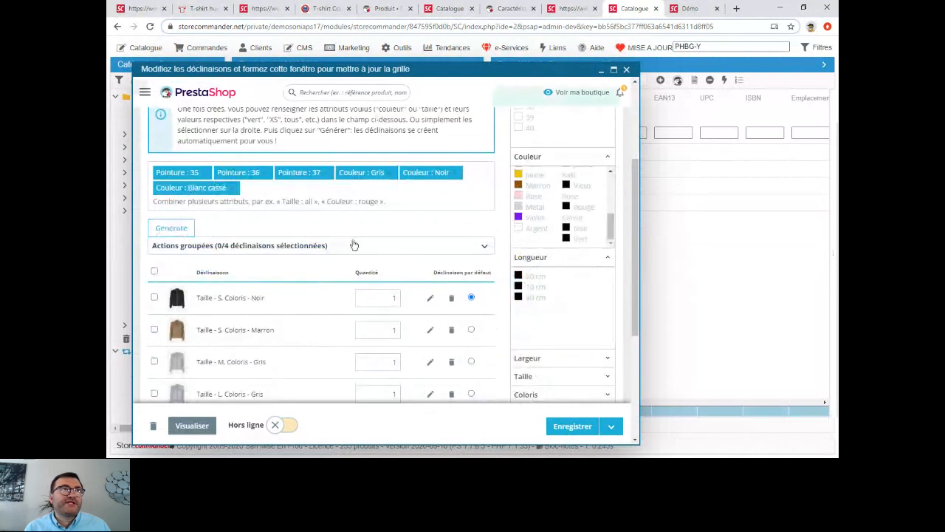
Step: Review the list of generated variations and close the PrestaShop window to update the variations grid
scroll(352, 243, "down", 1)
scroll(305, 317, "down", 2)
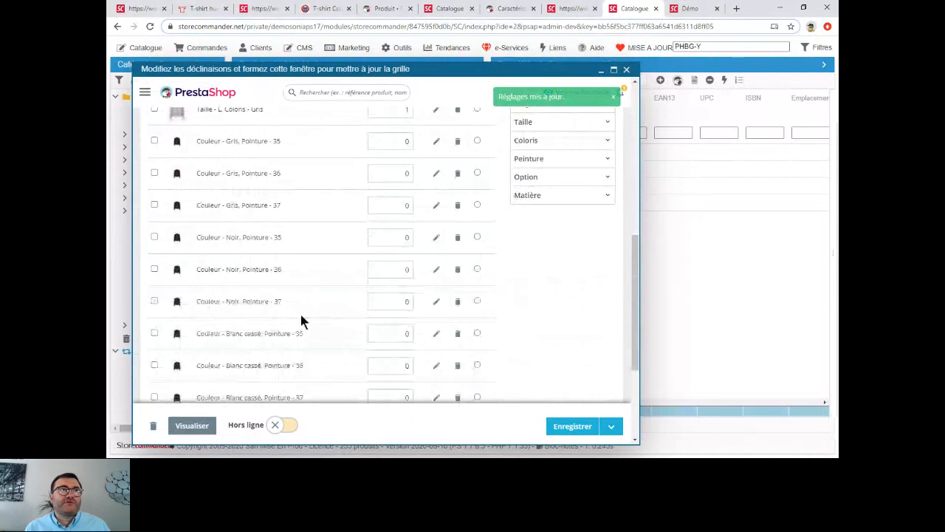
scroll(311, 314, "down", 2)
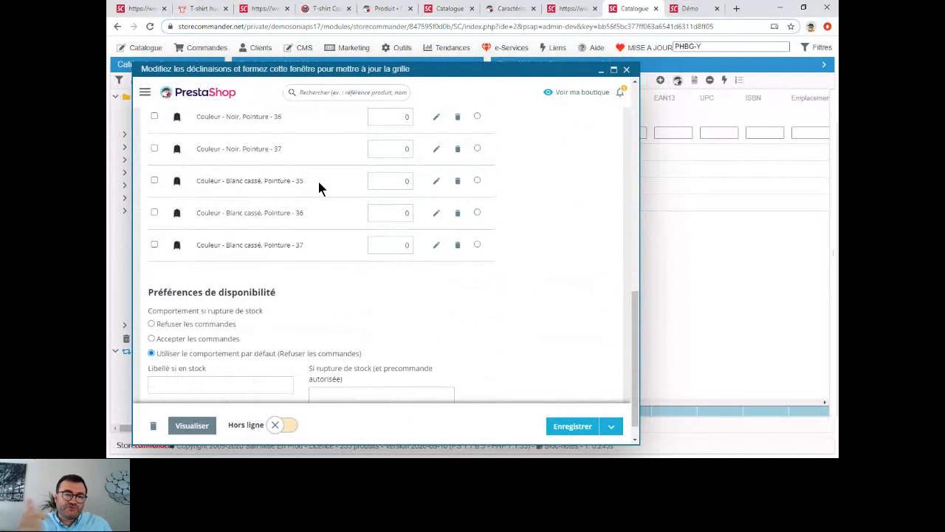
scroll(317, 178, "down", 1)
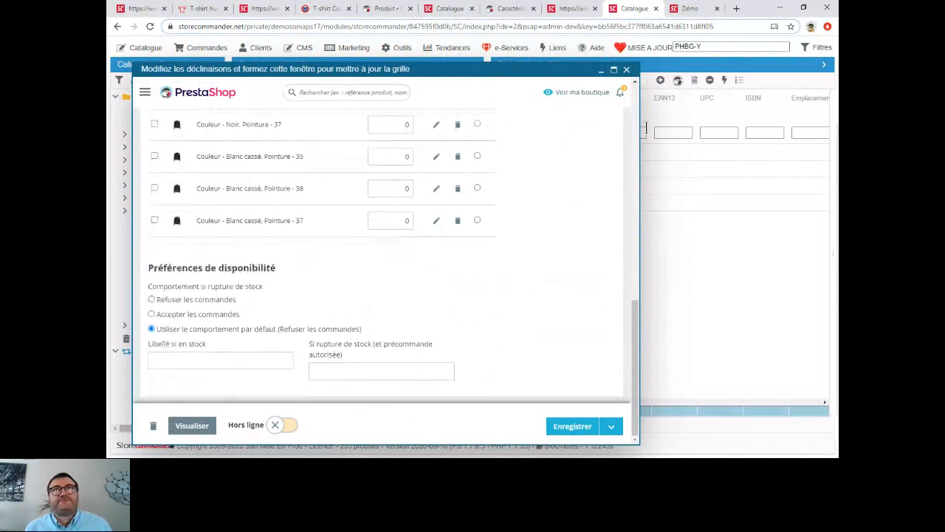
left_click(626, 70)
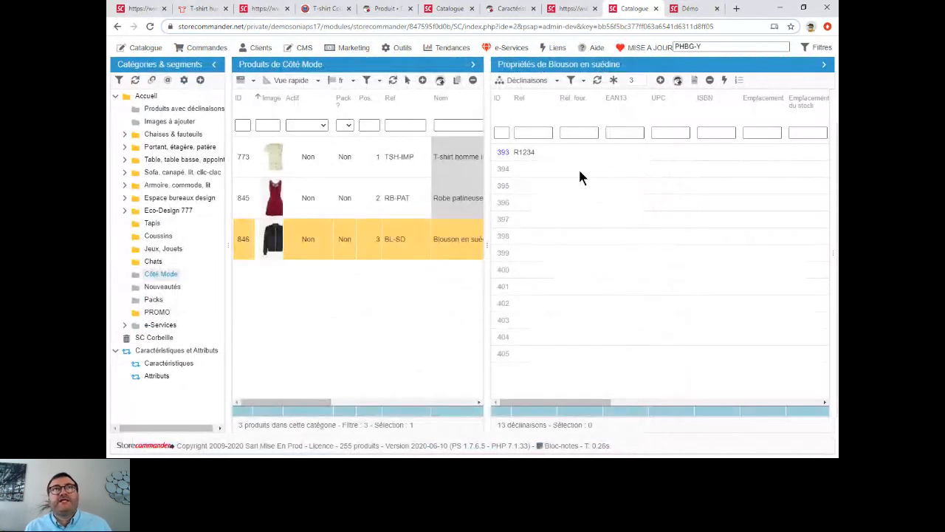
Step: Go back to the webinar page and highlight the PrestaShop generator and product duplication methods for creating variations
left_click(565, 9)
left_click(371, 190)
left_click_drag(299, 194, 446, 194)
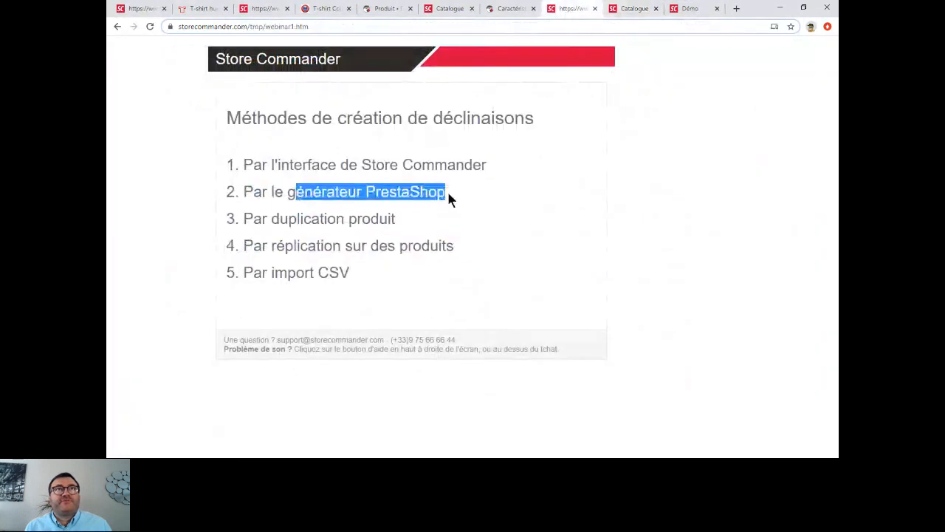
left_click_drag(260, 219, 400, 218)
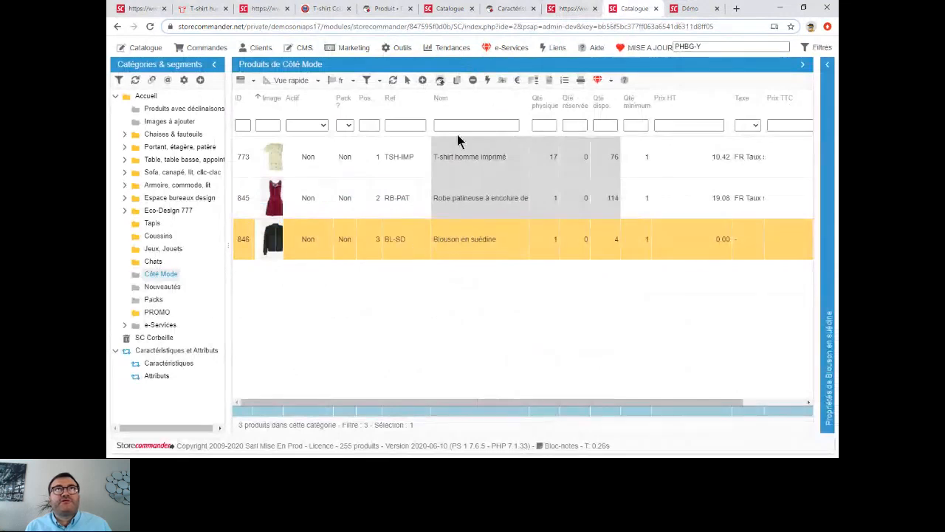
Step: Duplicate the Blouson en suédine product with its images and close the duplication window
left_click(456, 84)
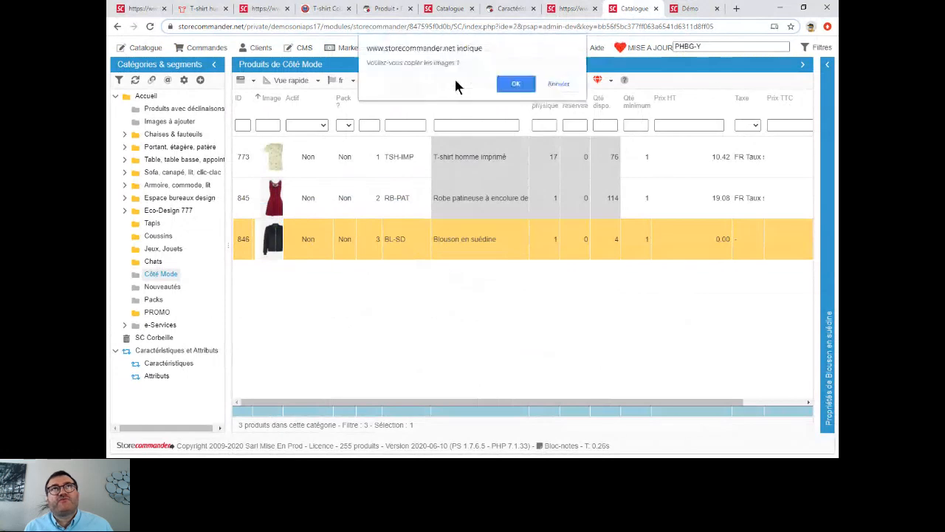
left_click(510, 87)
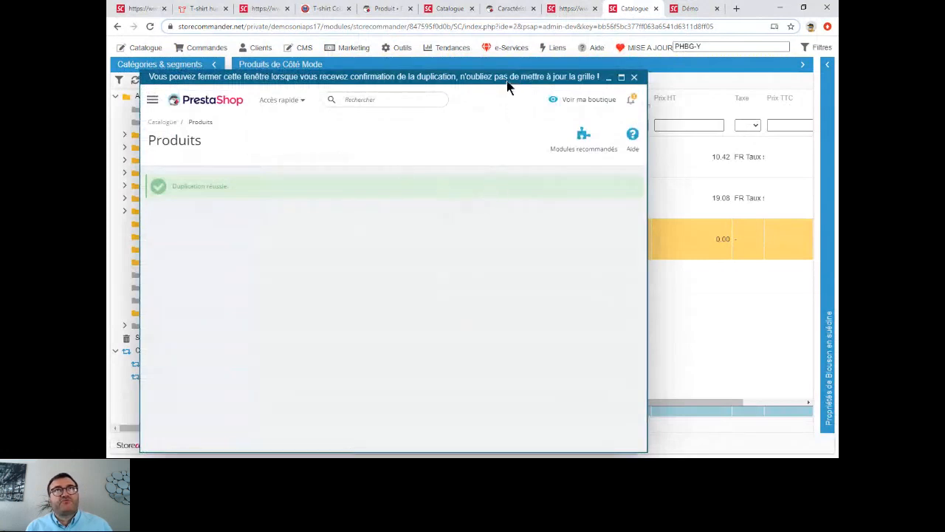
left_click(635, 77)
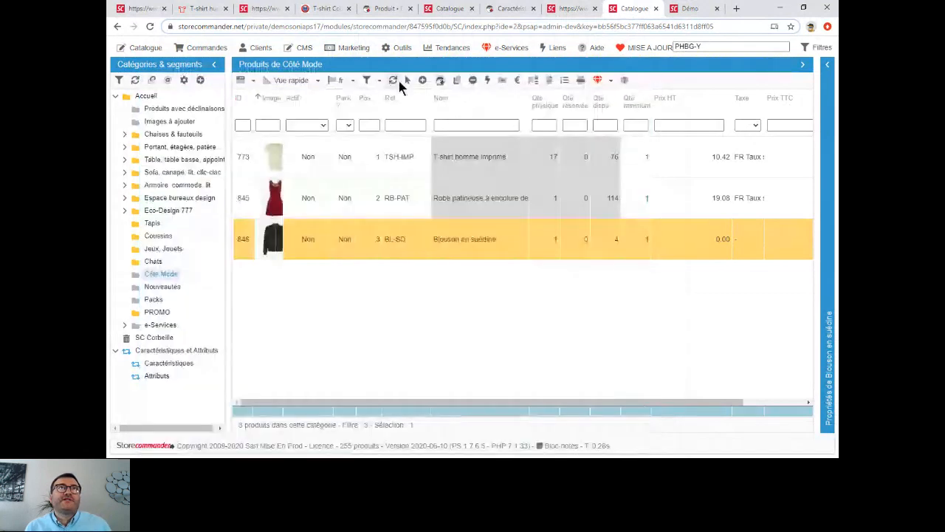
Step: Select the duplicated Blouson en suédine and set its reference to BL-SD123
left_click(457, 288)
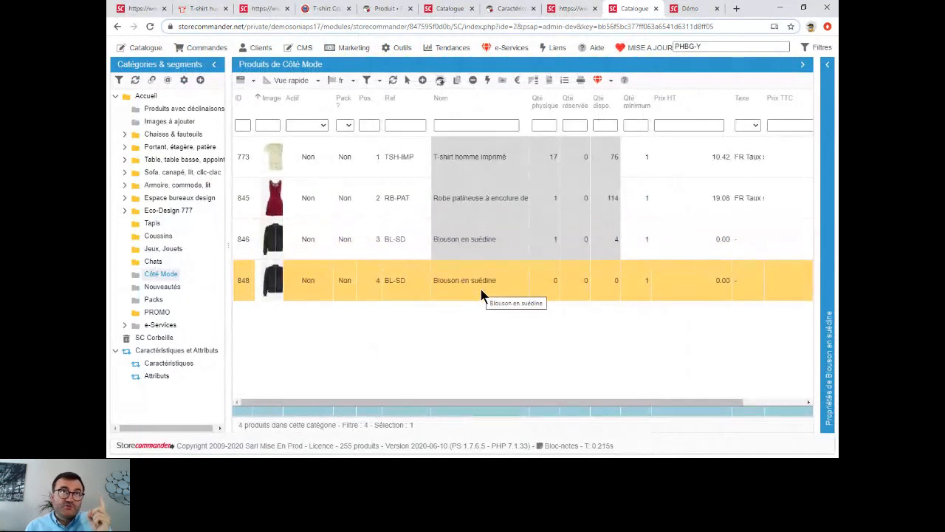
double_click(416, 287)
left_click(418, 282)
type("123")
key("Return")
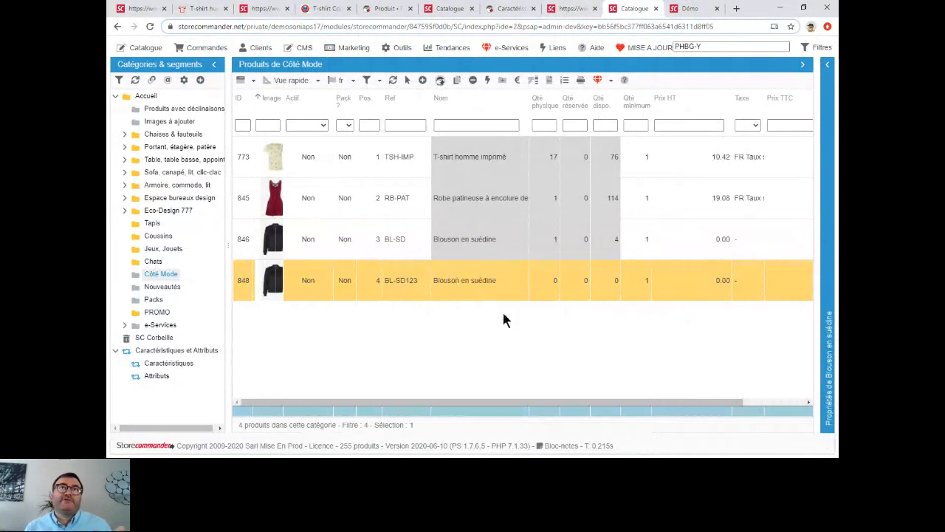
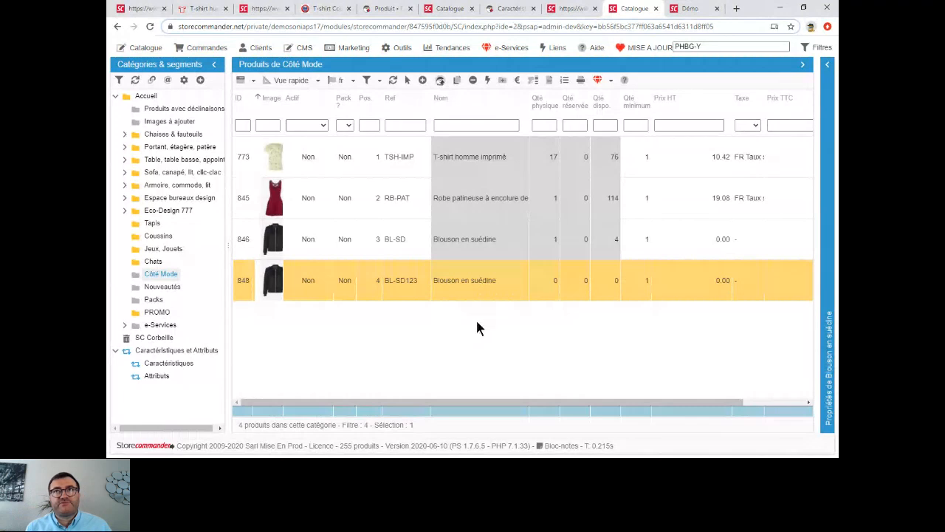
Step: Show and widen the product properties, and compare the variations of Blouson en suédine BL-SD and its duplicate BL-SD123
left_click(828, 68)
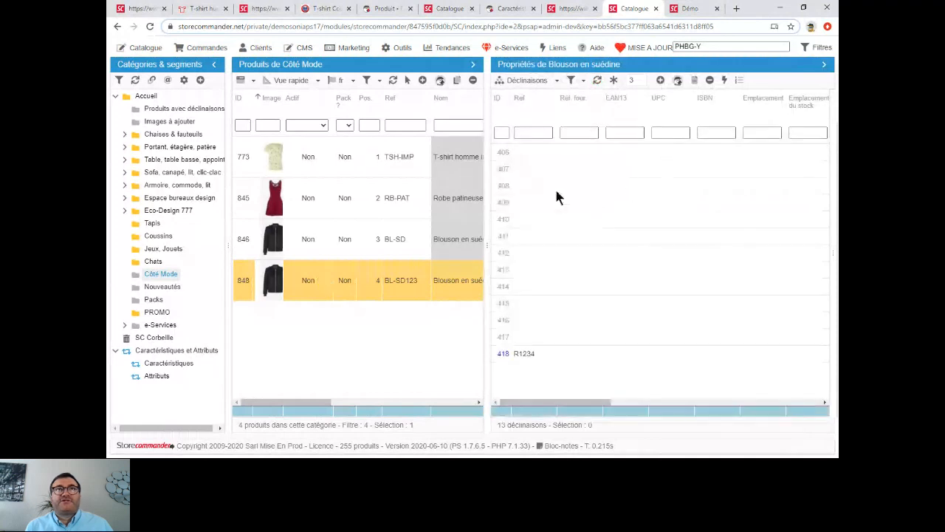
left_click_drag(487, 264, 409, 260)
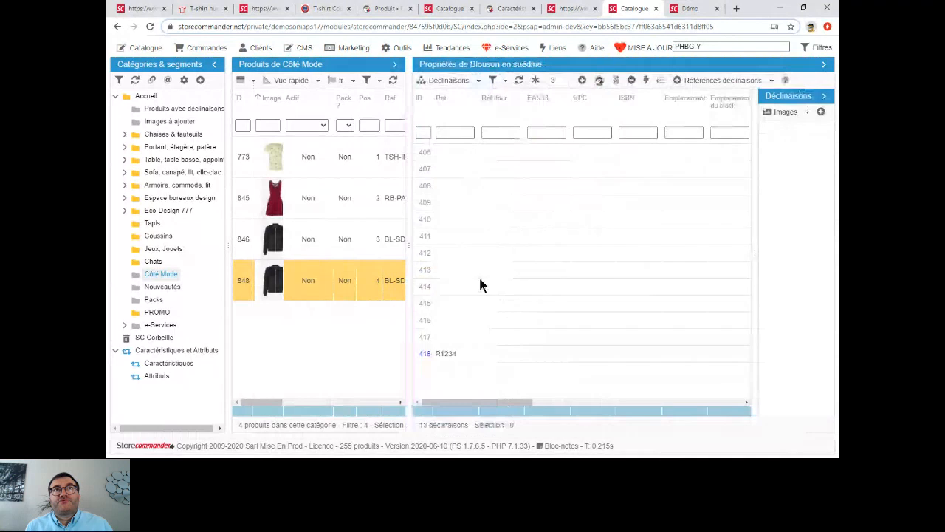
left_click(354, 242)
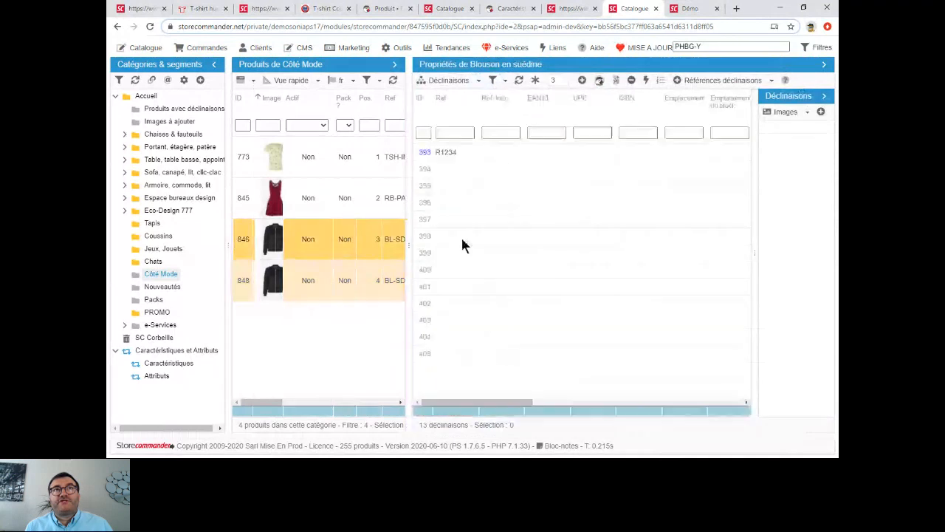
left_click(355, 280)
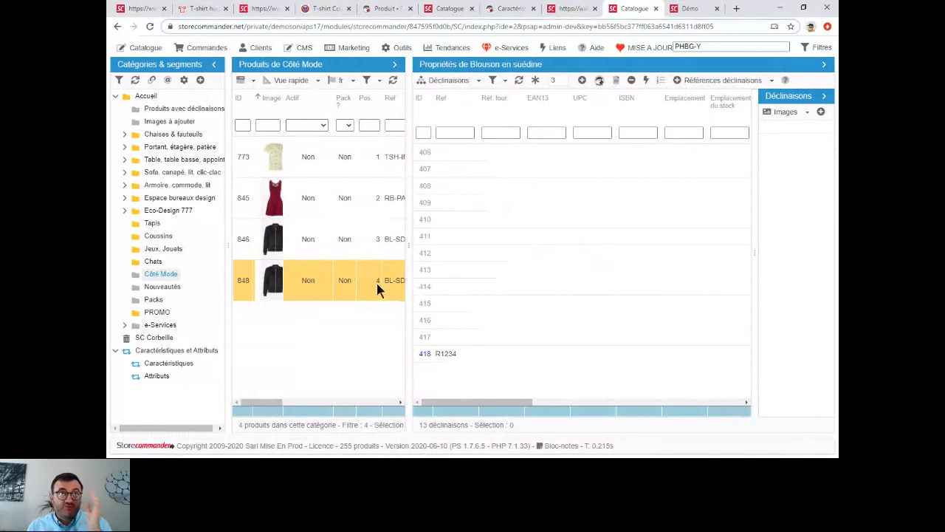
Step: Delete all variations of the duplicated Blouson en suédine BL-SD123
left_click(597, 220)
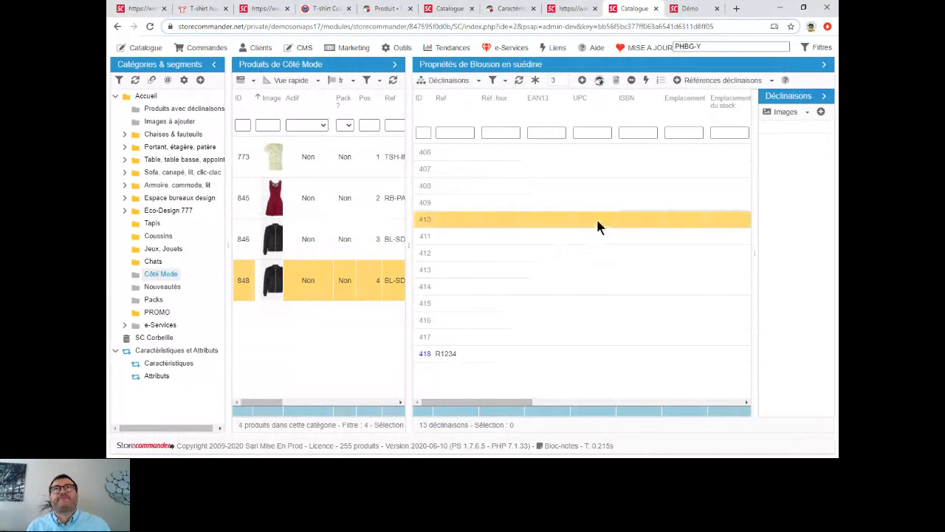
left_click(645, 81)
left_click(631, 80)
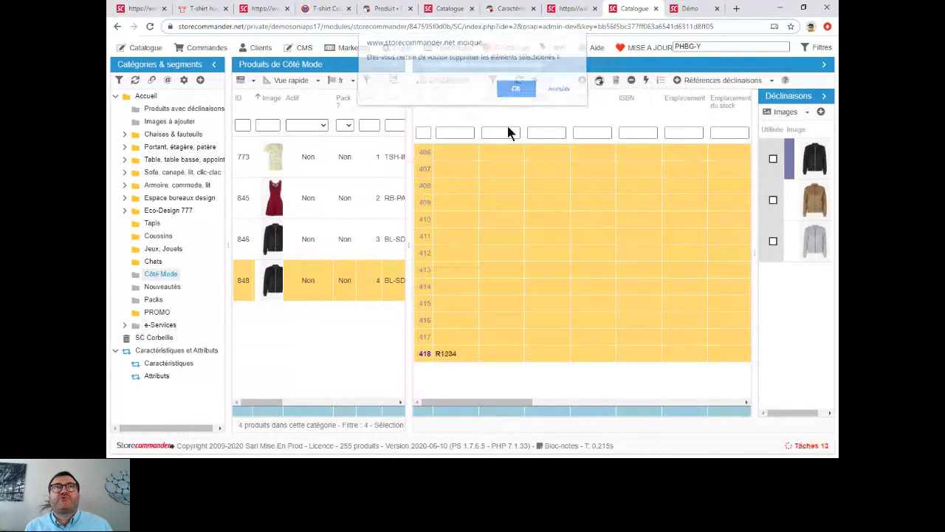
left_click(515, 94)
Step: Delete all variations of the original Blouson en suédine BL-SD
left_click(368, 235)
left_click(630, 80)
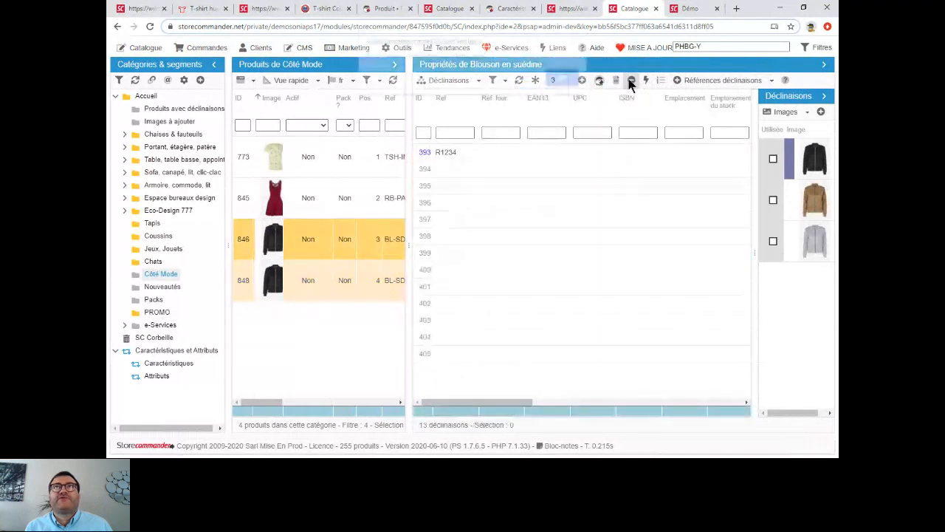
left_click(572, 84)
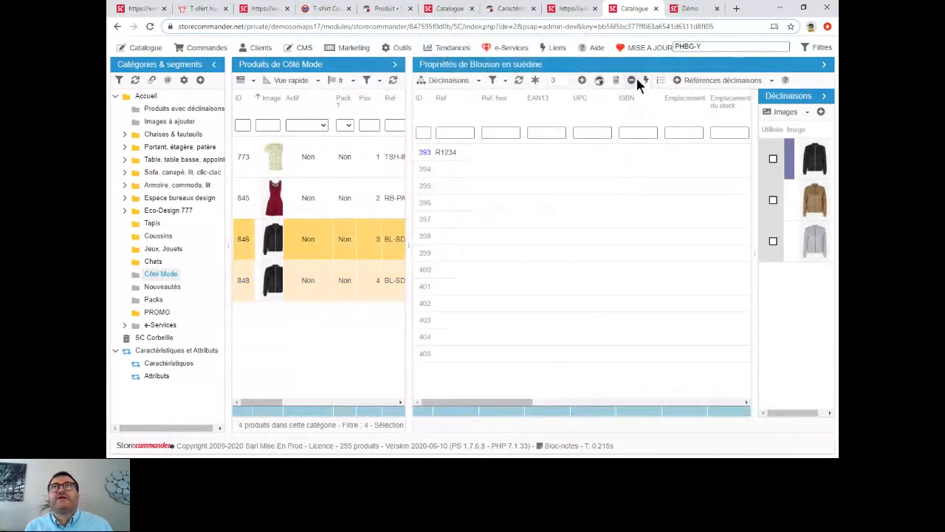
left_click(634, 81)
left_click(557, 85)
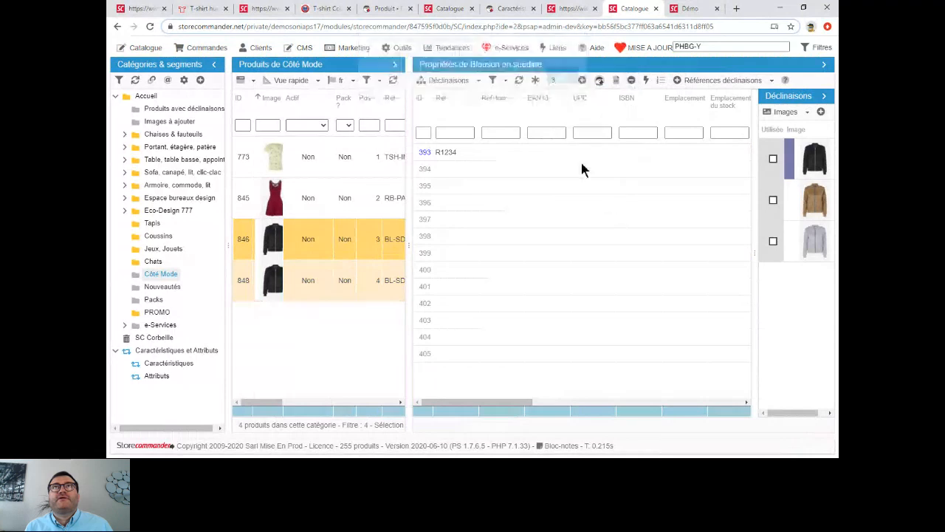
left_click(620, 202)
left_click(647, 81)
left_click(632, 80)
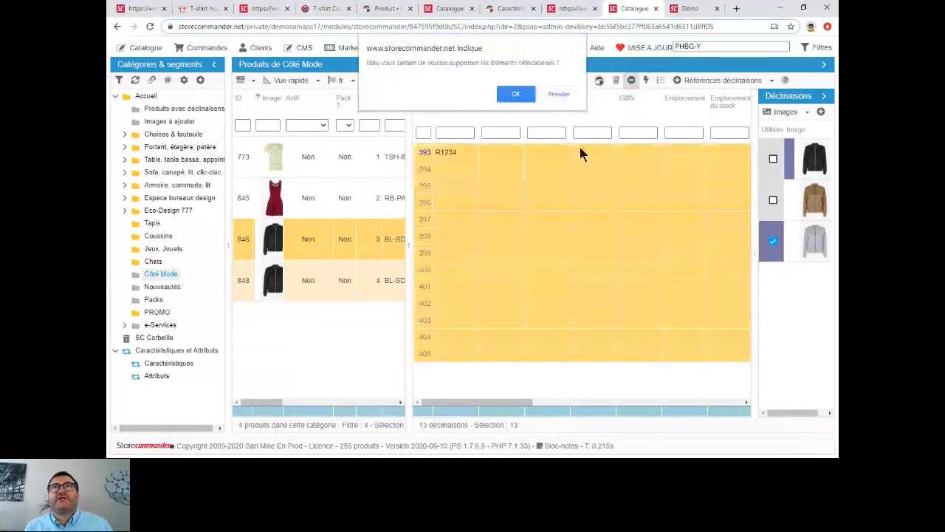
left_click(524, 95)
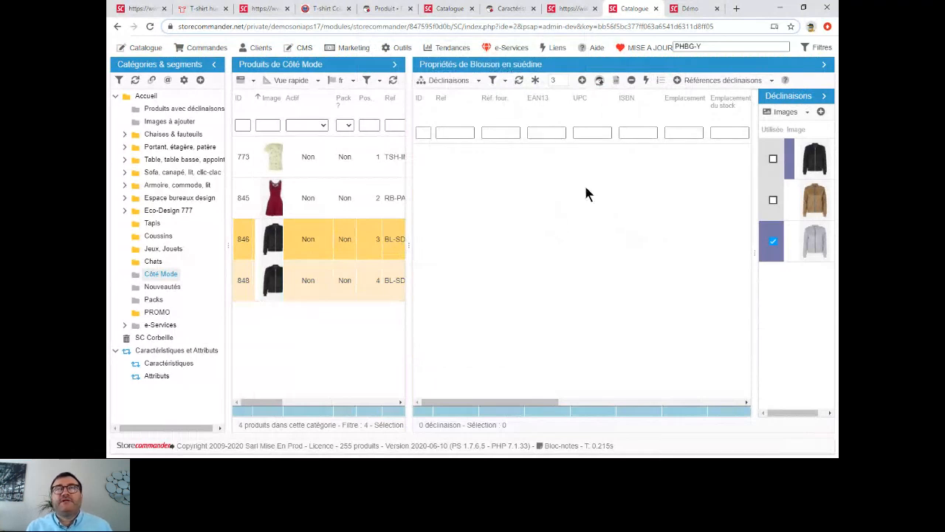
Step: Go back to the webinar page and highlight the method of creating variations by replication on products
left_click(572, 8)
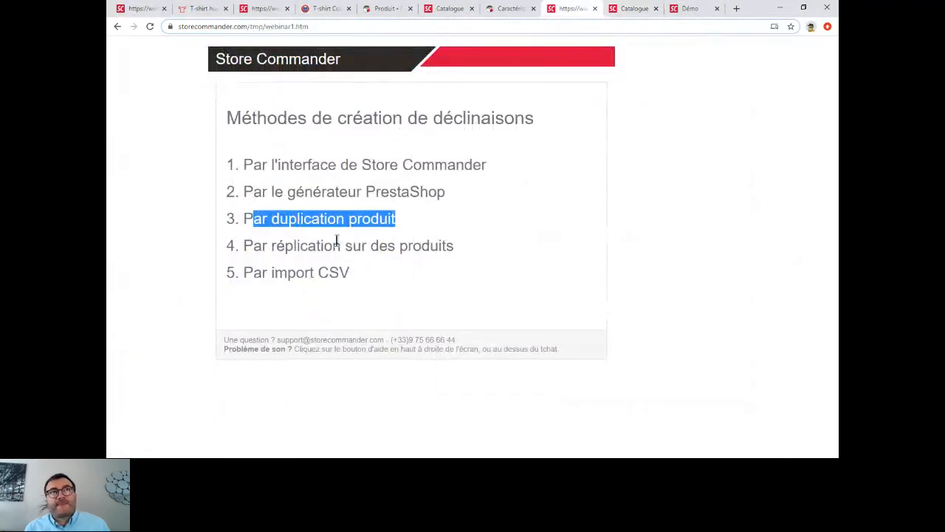
left_click_drag(271, 245, 459, 247)
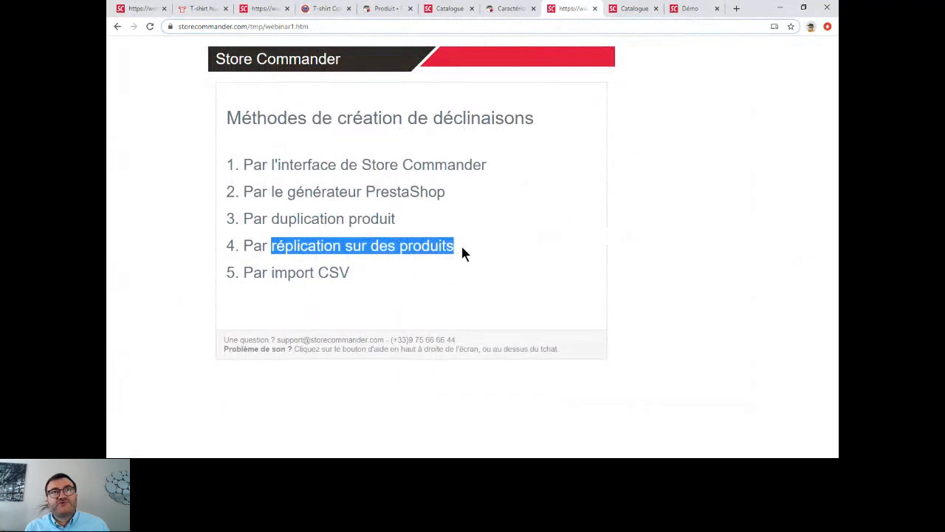
Step: Return to the catalogue, check the variations of the Robe patineuse and Blouson en suédine products, and collapse the properties
left_click(634, 9)
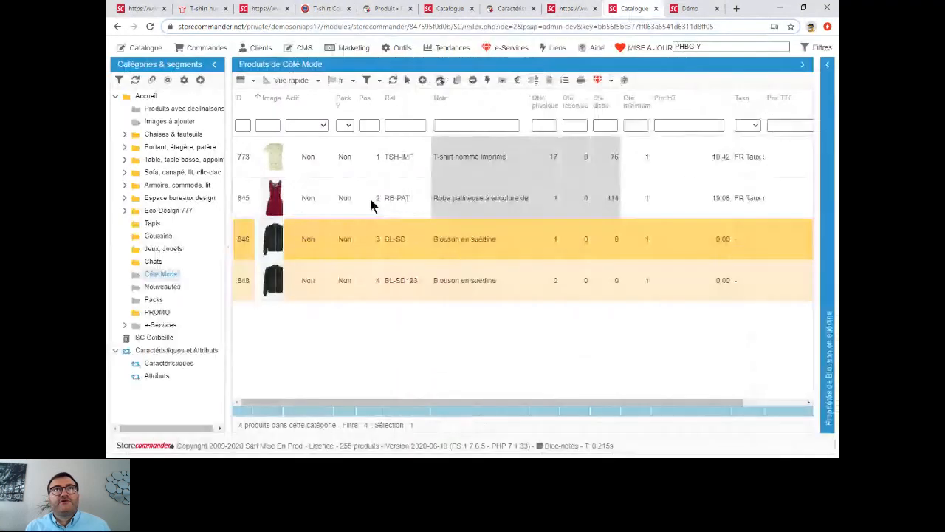
left_click(399, 201)
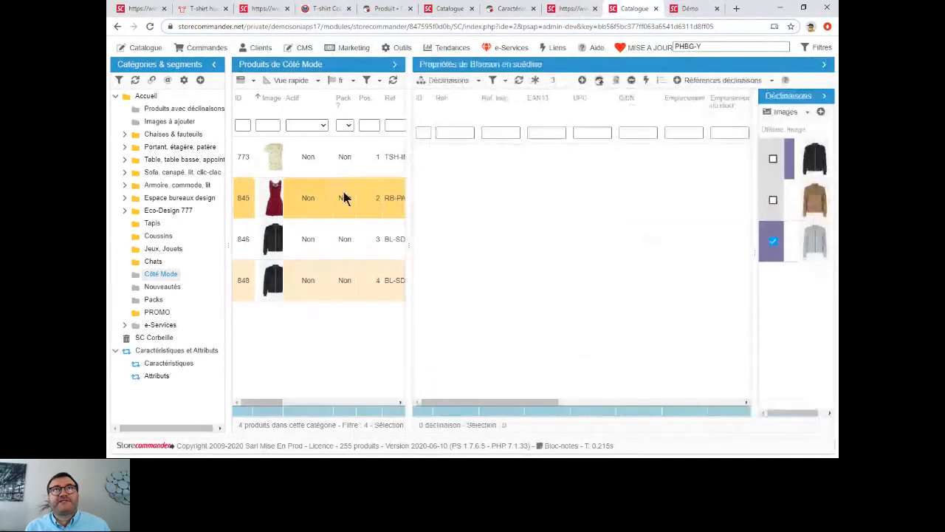
left_click(335, 241)
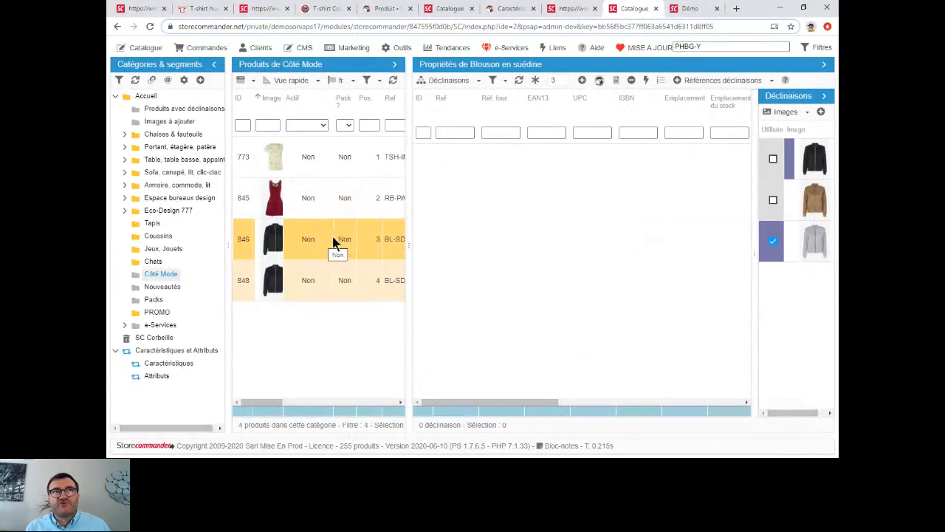
left_click(334, 197)
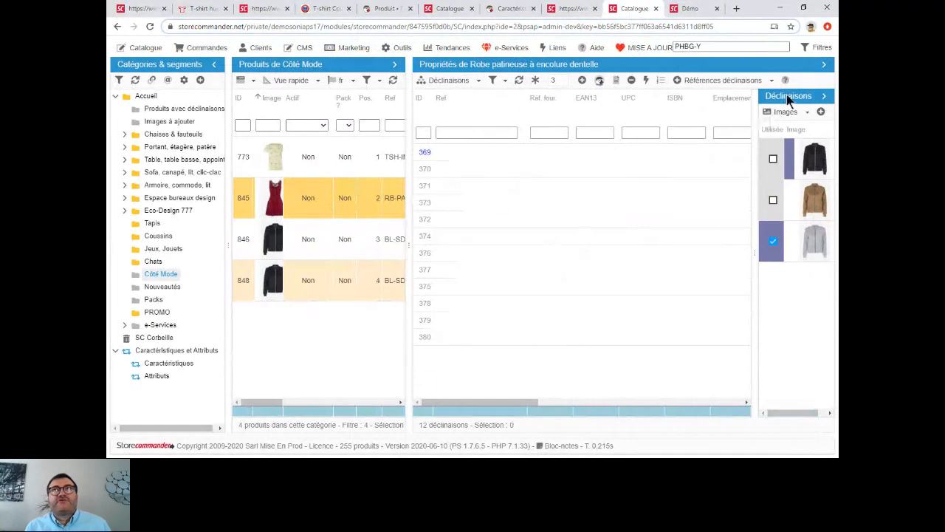
left_click(824, 65)
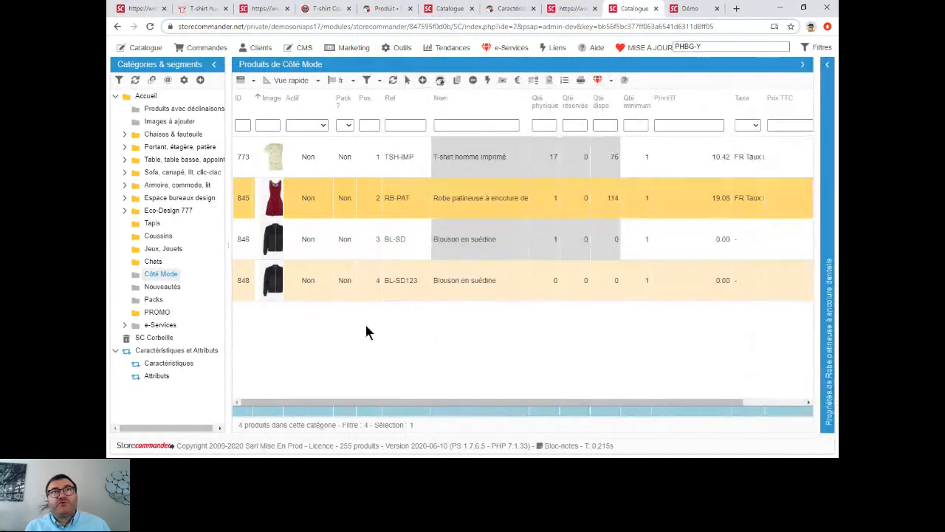
Step: In the Références view, copy the Robe patineuse variations and paste them onto both Blouson en suédine products
left_click(318, 80)
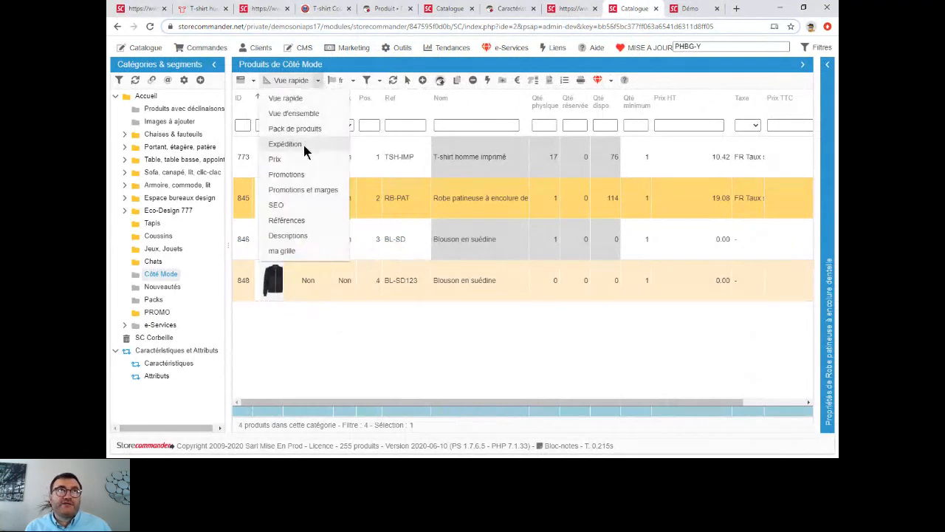
left_click(322, 220)
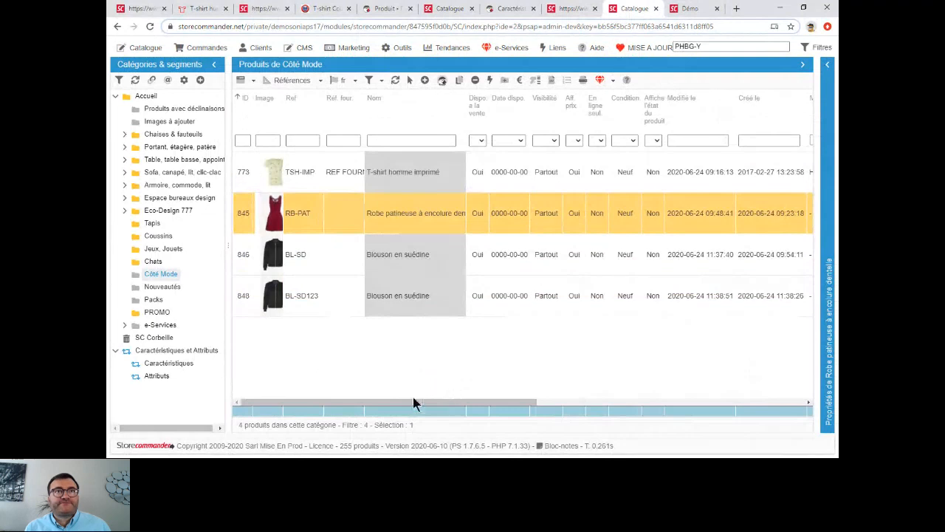
left_click_drag(401, 407, 705, 375)
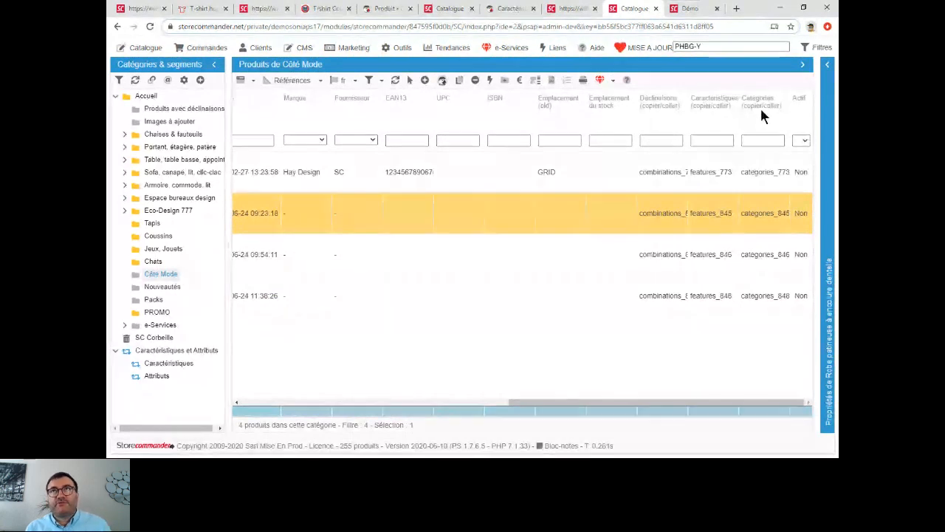
right_click(661, 217)
left_click(556, 266)
left_click(657, 255)
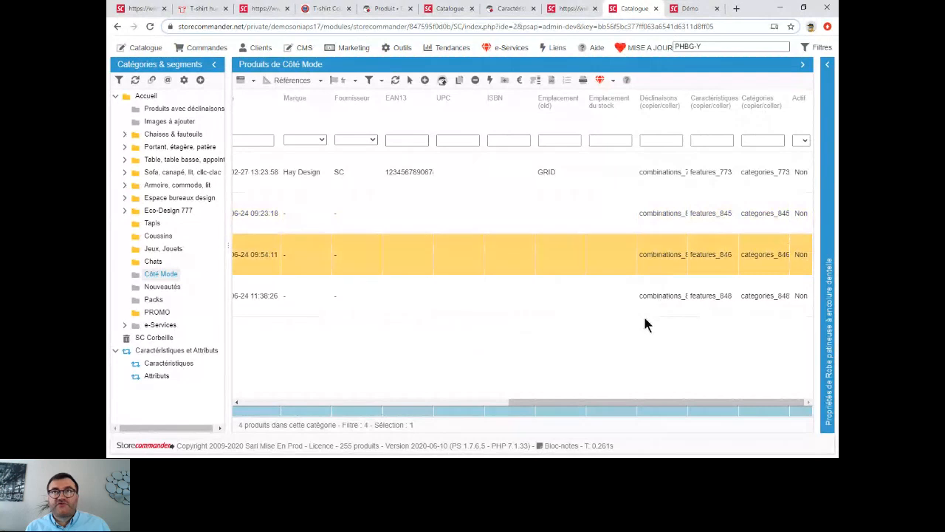
left_click(662, 295, "ctrl")
right_click(653, 296)
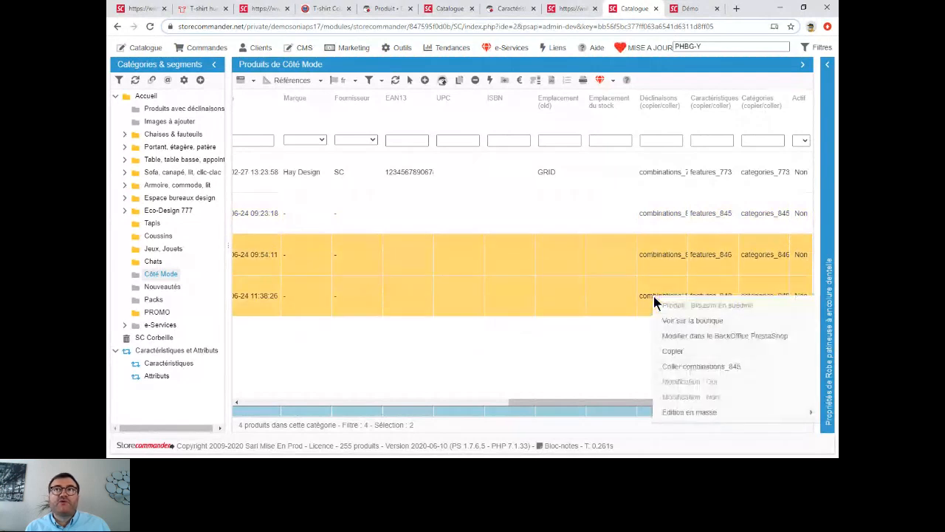
left_click(695, 365)
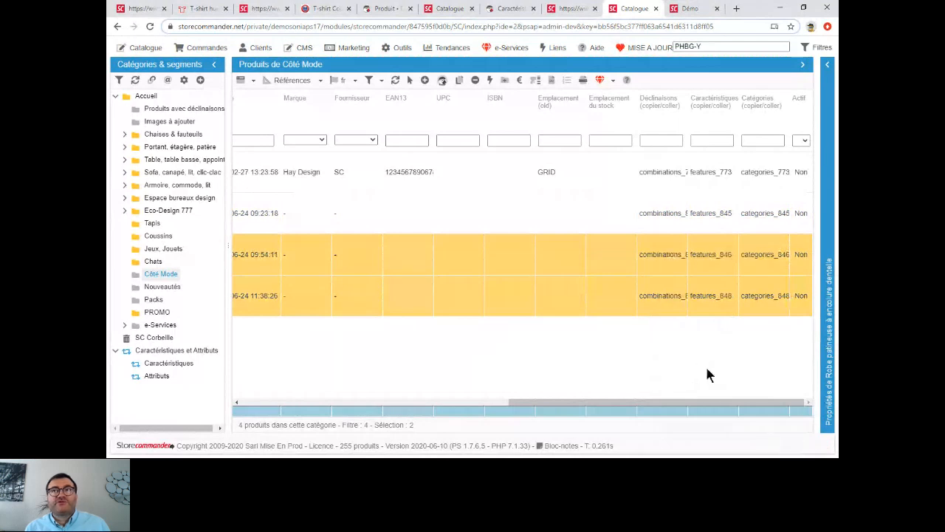
Step: Reopen the product properties and check the variations of the Robe patineuse and both Blouson en suédine products, including colours and sizes
left_click(827, 65)
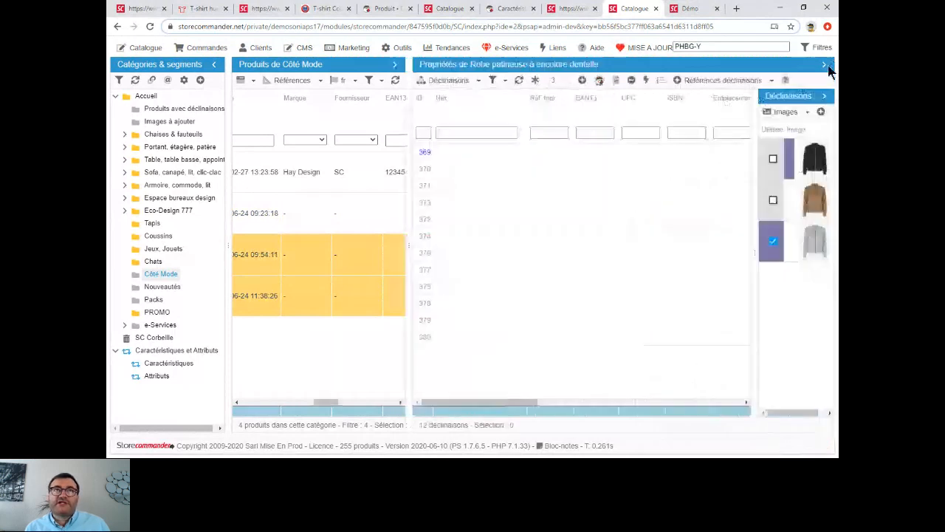
left_click(370, 207)
left_click(824, 96)
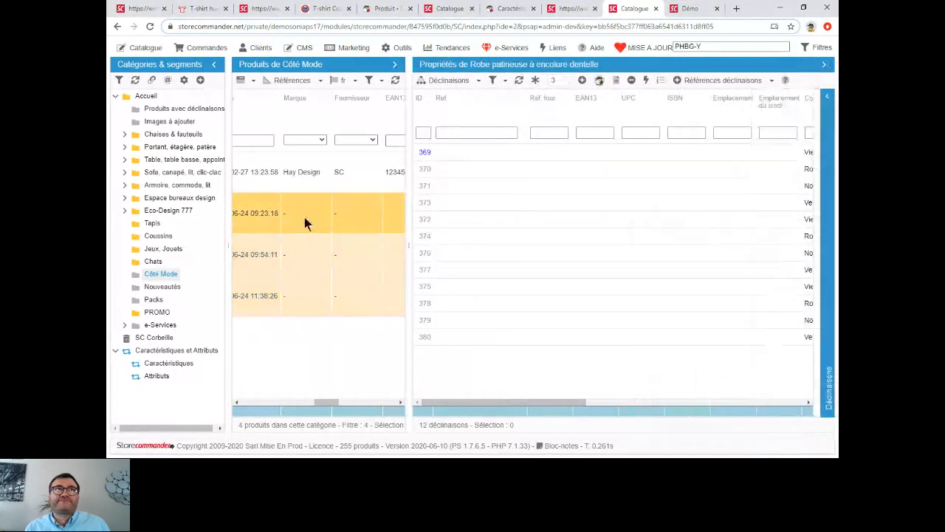
left_click(216, 65)
left_click_drag(266, 403, 145, 403)
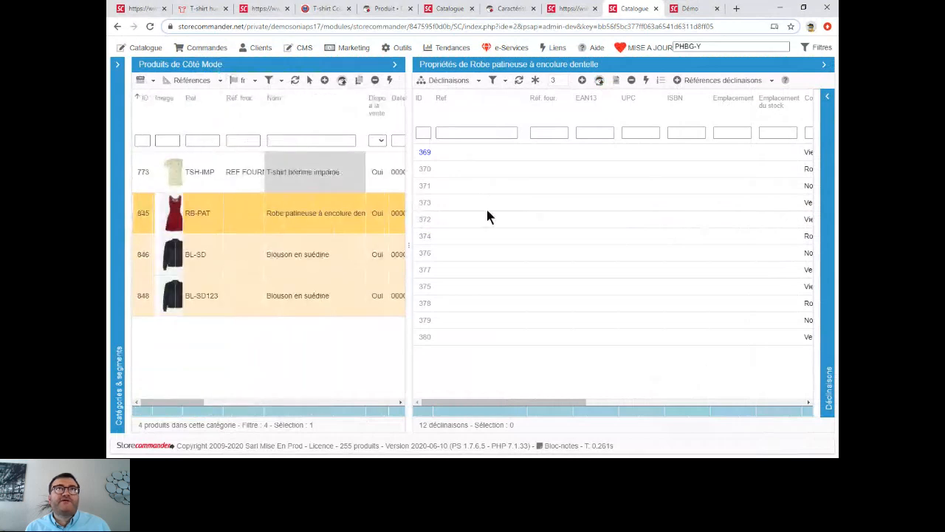
left_click(303, 254)
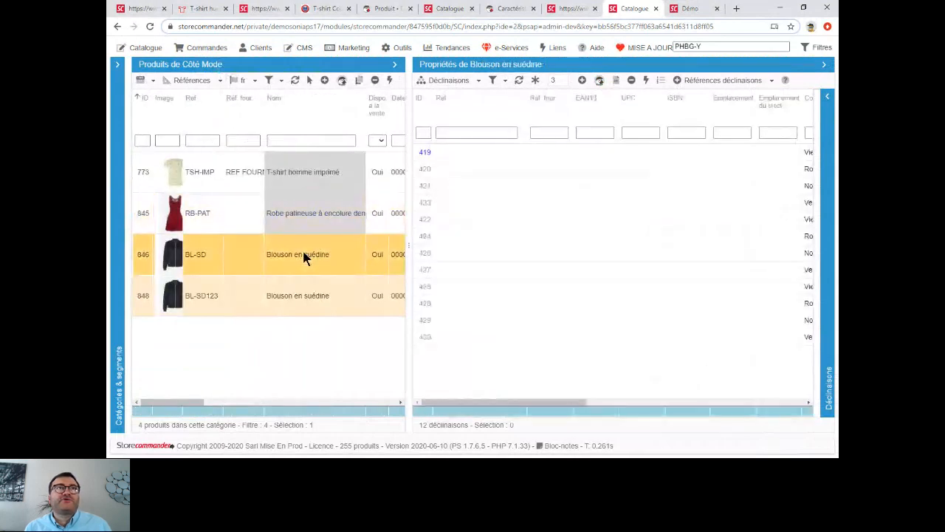
left_click(281, 295)
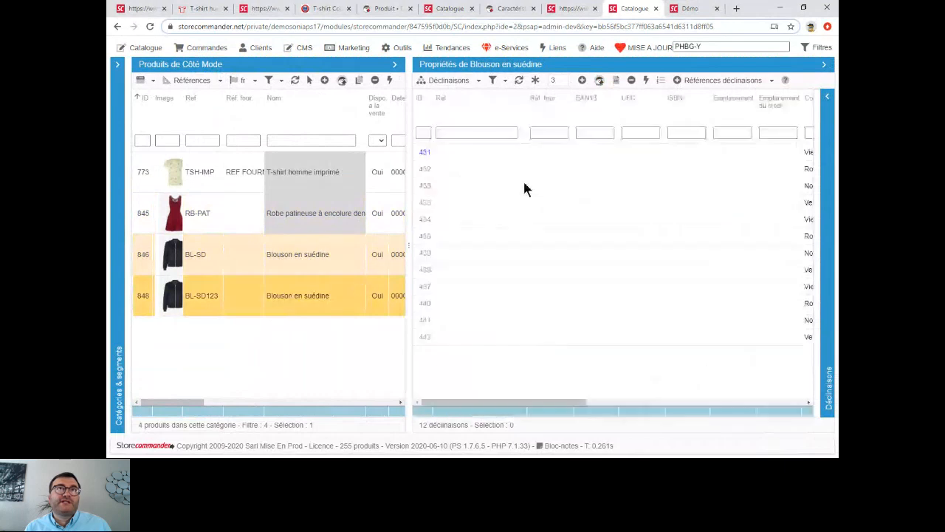
left_click_drag(494, 403, 644, 404)
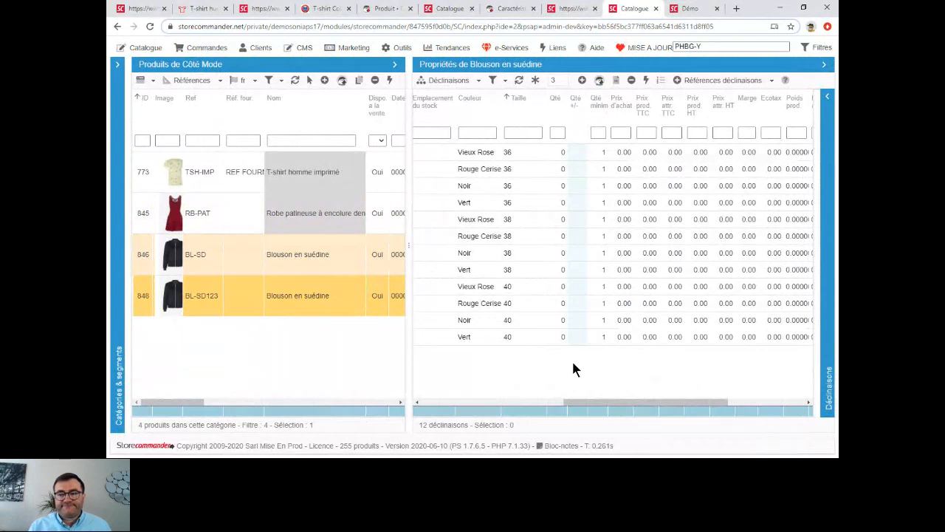
Step: Switch to the webinar page of creation methods and highlight the CSV import method
left_click(578, 10)
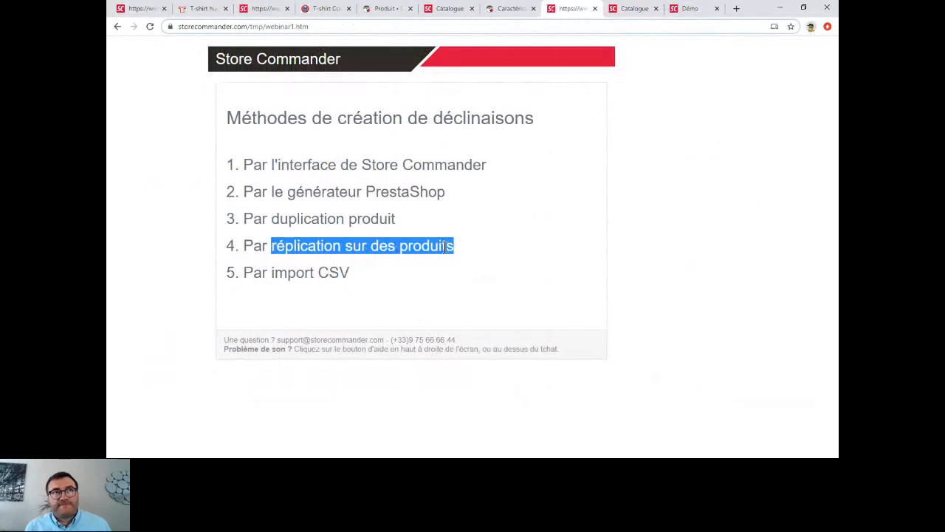
left_click_drag(246, 272, 358, 271)
left_click(367, 269)
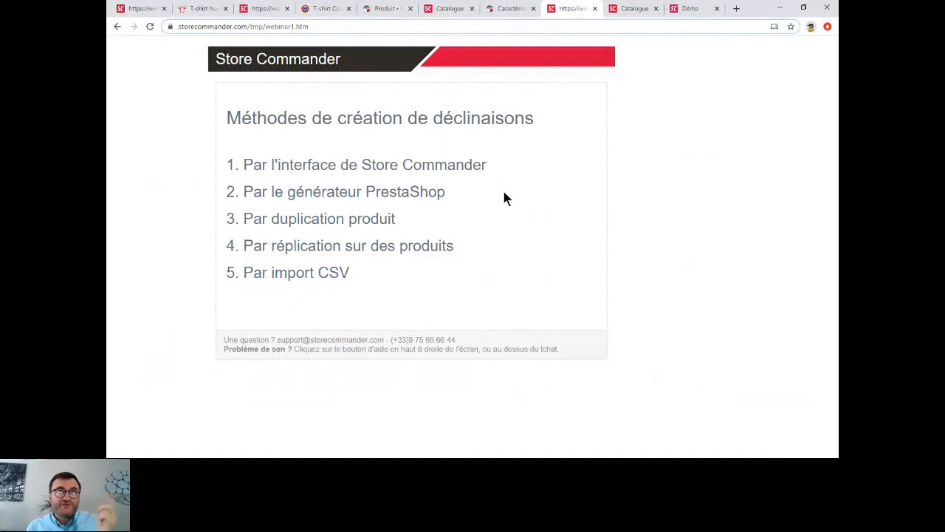
Step: Highlight the catalogue control topic with FixMyPrestaShop and segmentation on the webinar agenda, and return to the catalogue
left_click(141, 12)
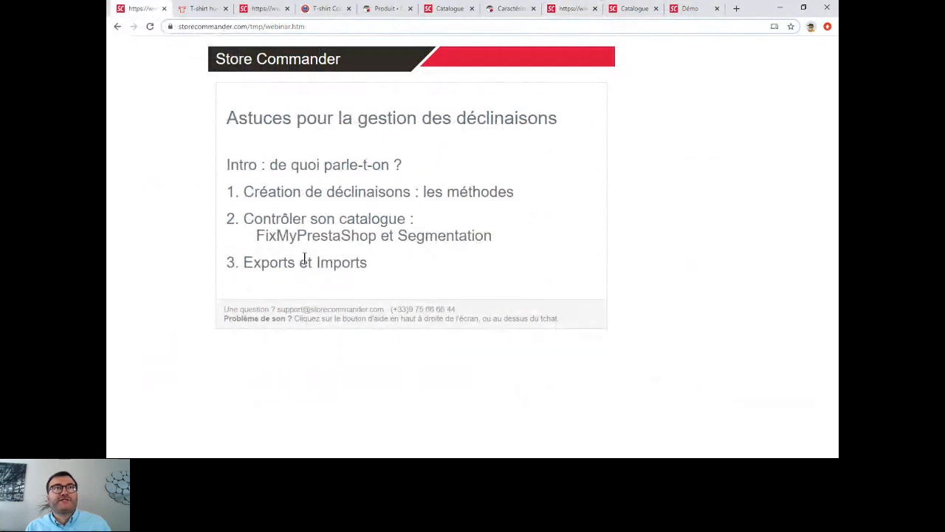
left_click_drag(246, 219, 507, 238)
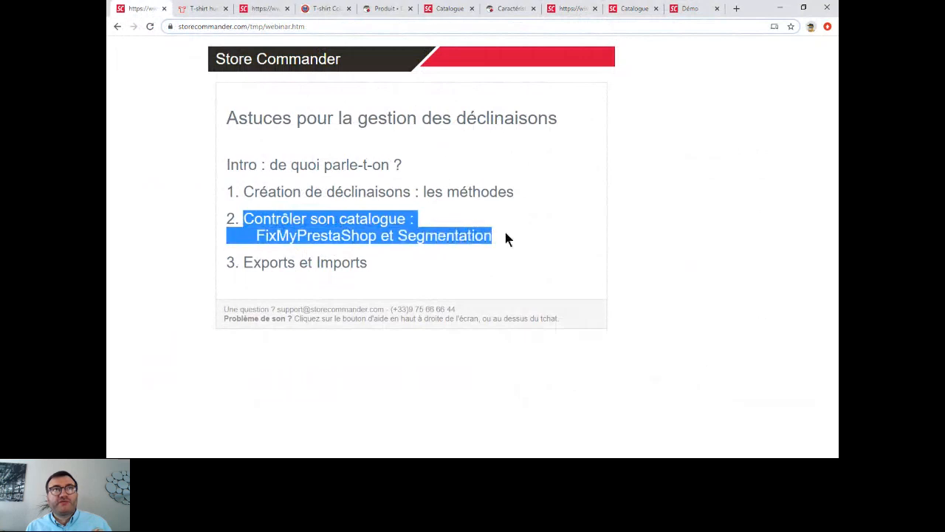
left_click(634, 9)
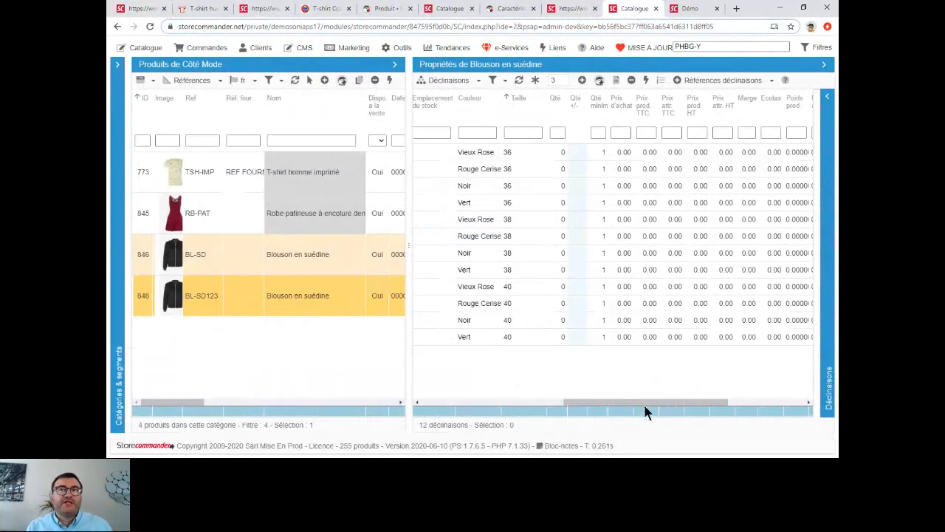
left_click_drag(660, 402, 506, 403)
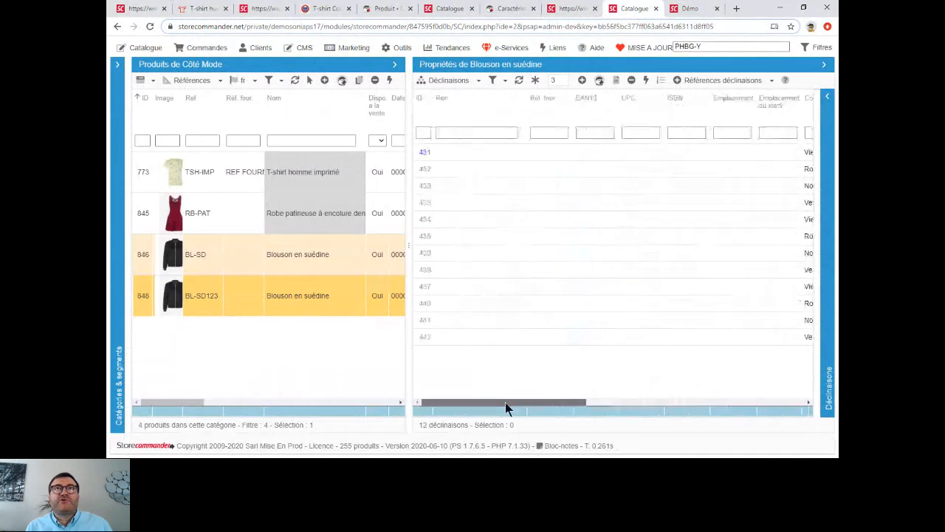
left_click(736, 80)
left_click(547, 363)
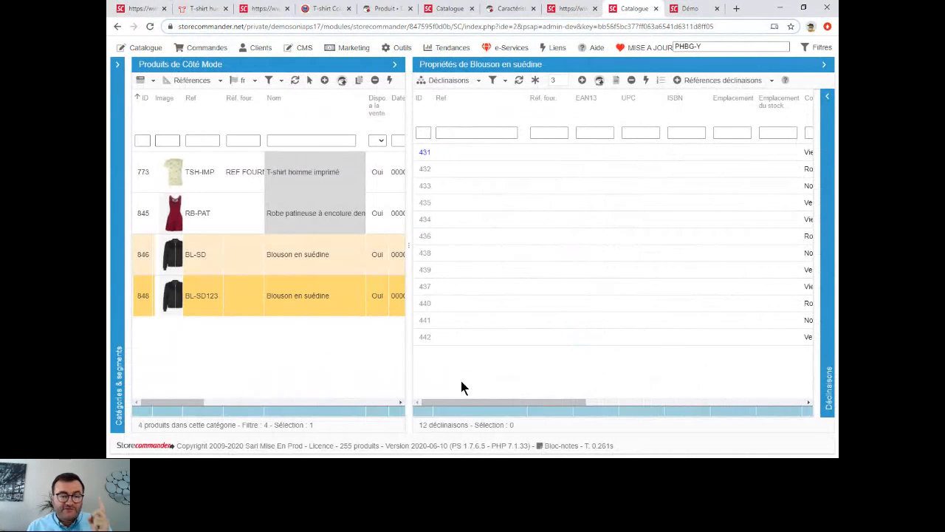
Step: Open FixMyPrestashop, filter the checks by "décl" and run the filtered checks
left_click(399, 48)
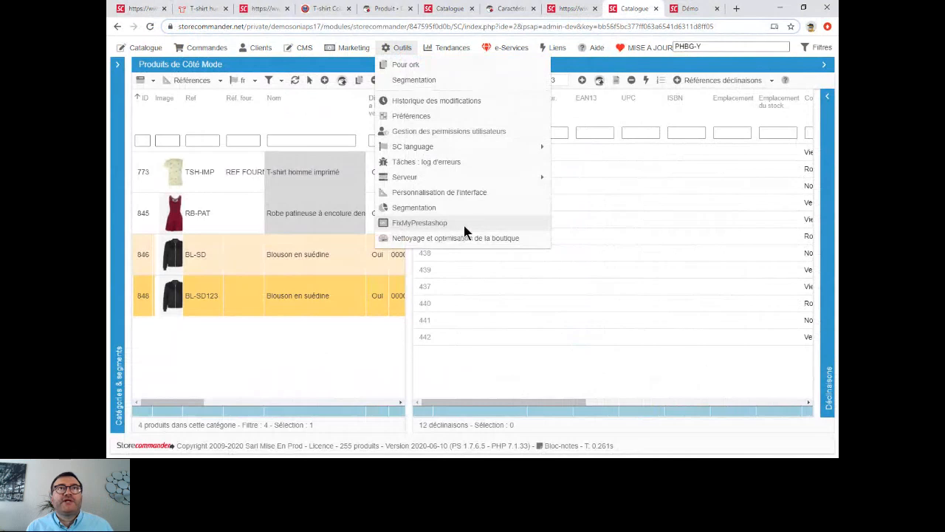
left_click(419, 223)
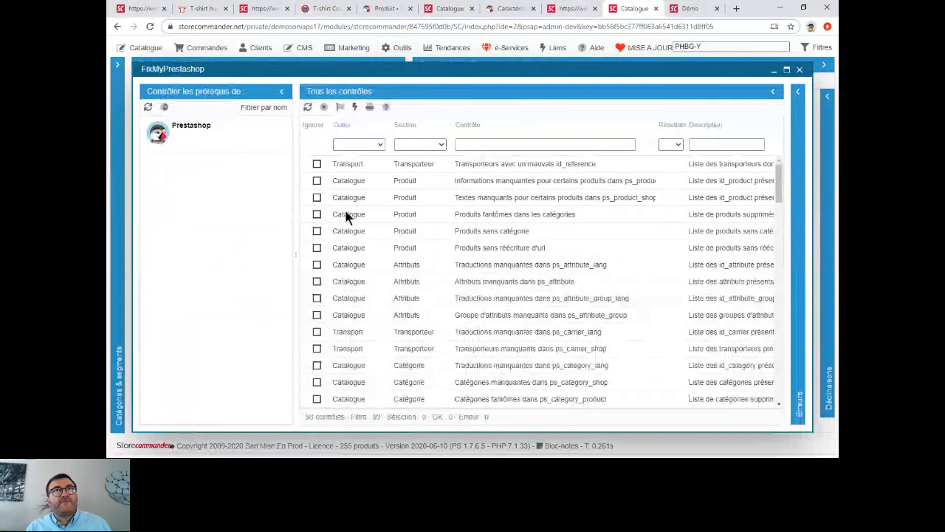
left_click(517, 144)
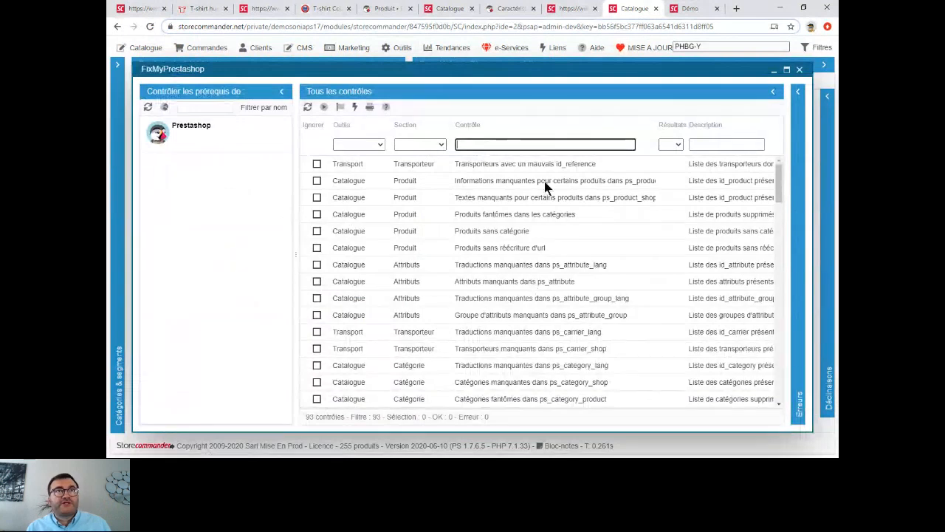
type("décl")
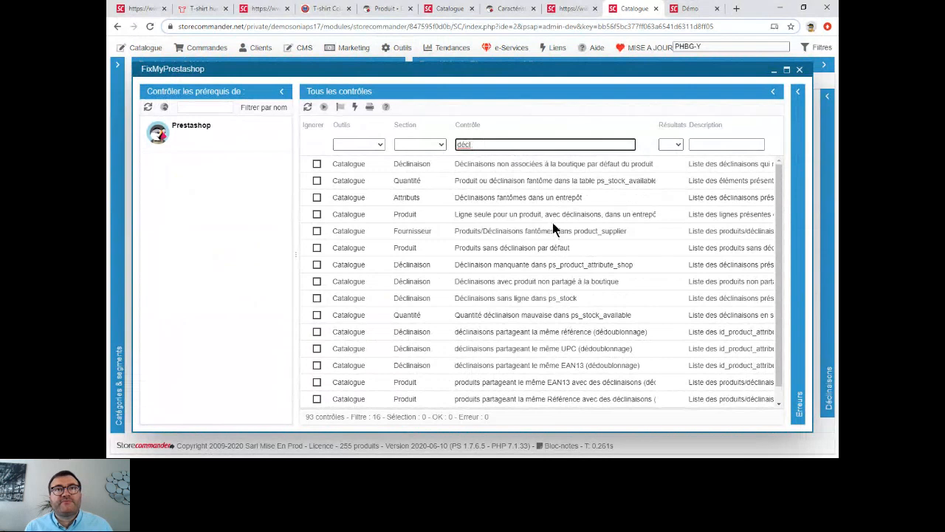
left_click(323, 108)
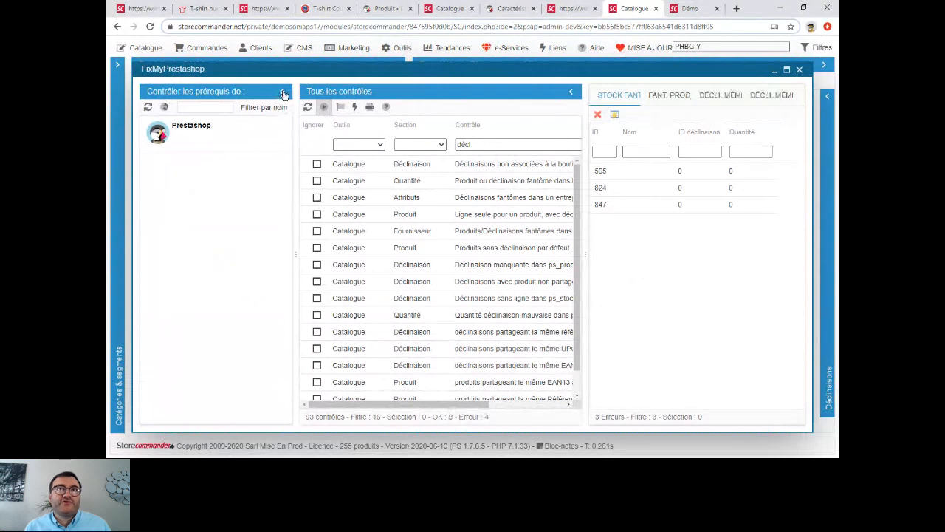
Step: Review the check results and examine the products listed under the check for variations sharing the same UPC
left_click(283, 94)
scroll(534, 278, "down", 1)
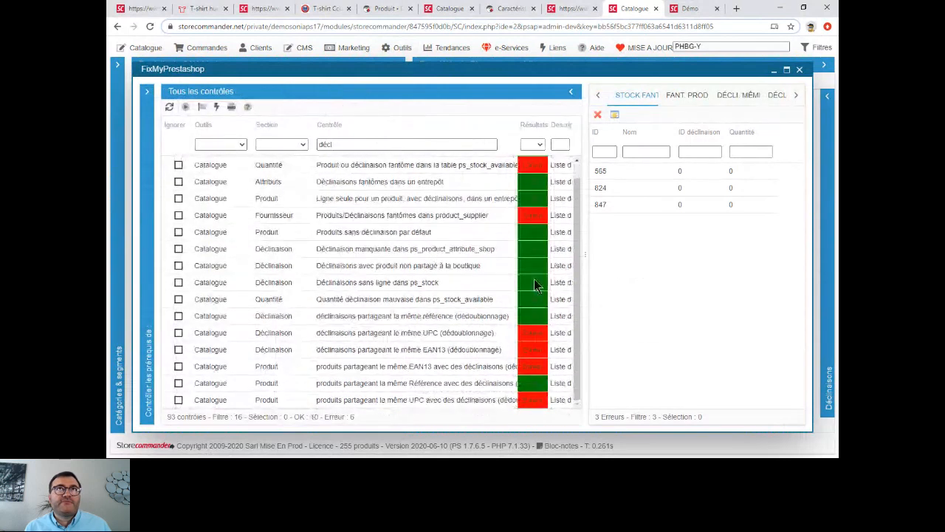
scroll(535, 286, "up", 1)
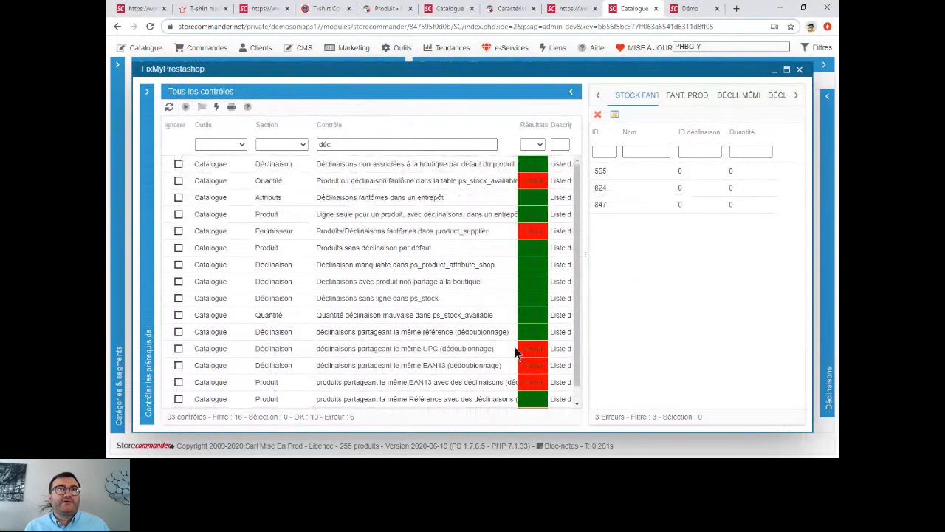
left_click(443, 355)
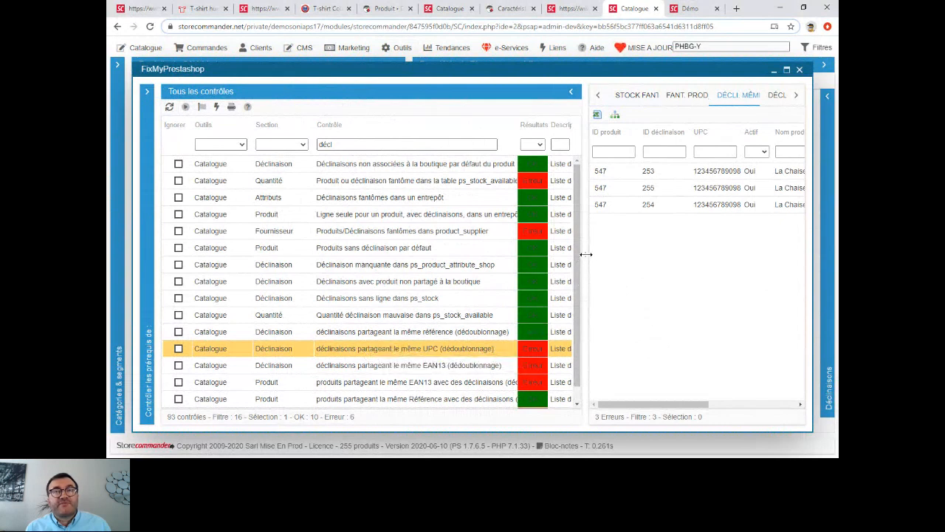
left_click_drag(581, 255, 571, 255)
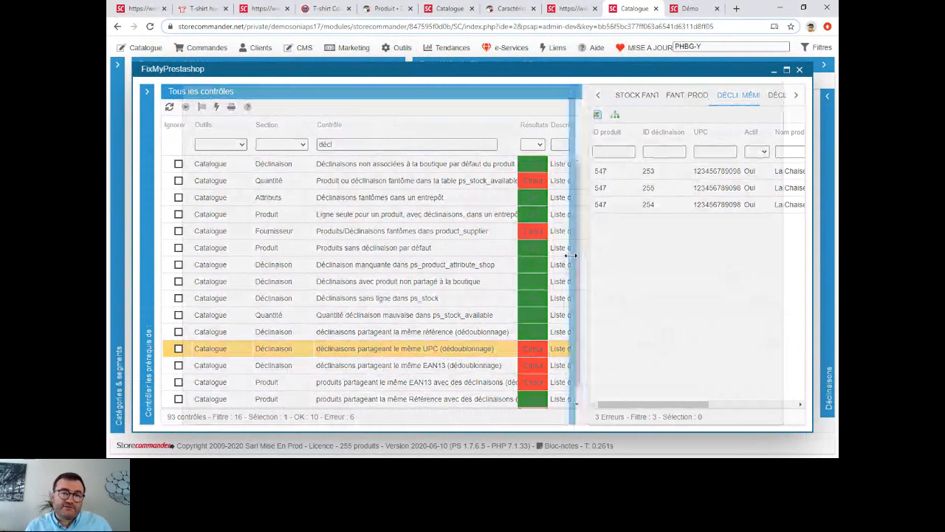
left_click_drag(570, 255, 562, 255)
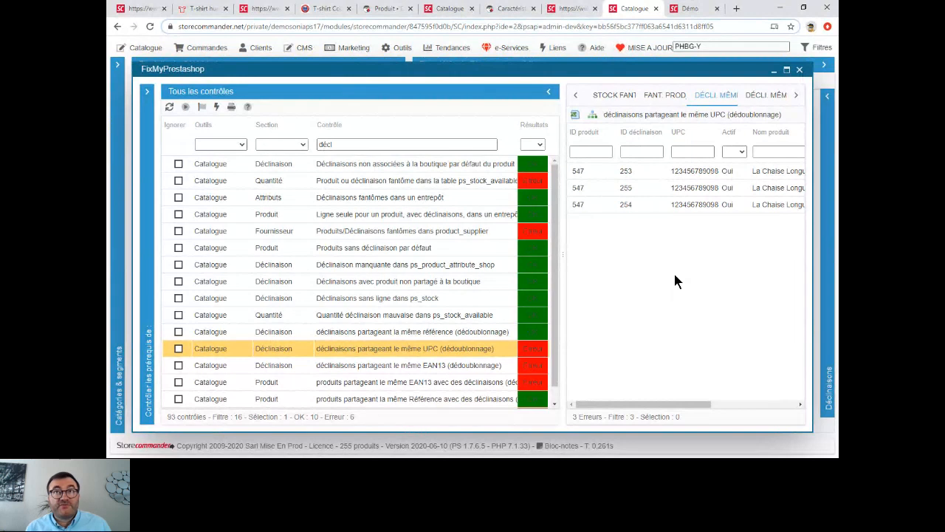
left_click_drag(644, 405, 658, 390)
left_click(676, 172)
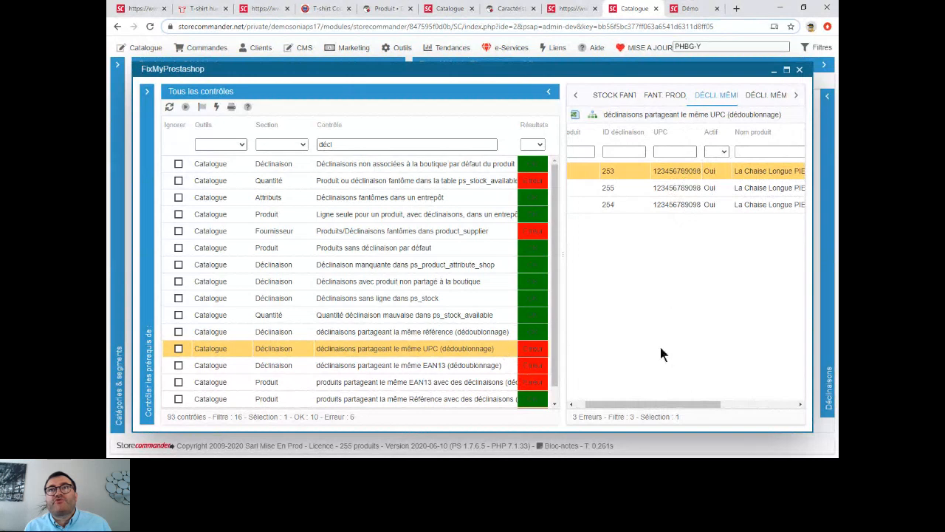
left_click_drag(656, 403, 602, 408)
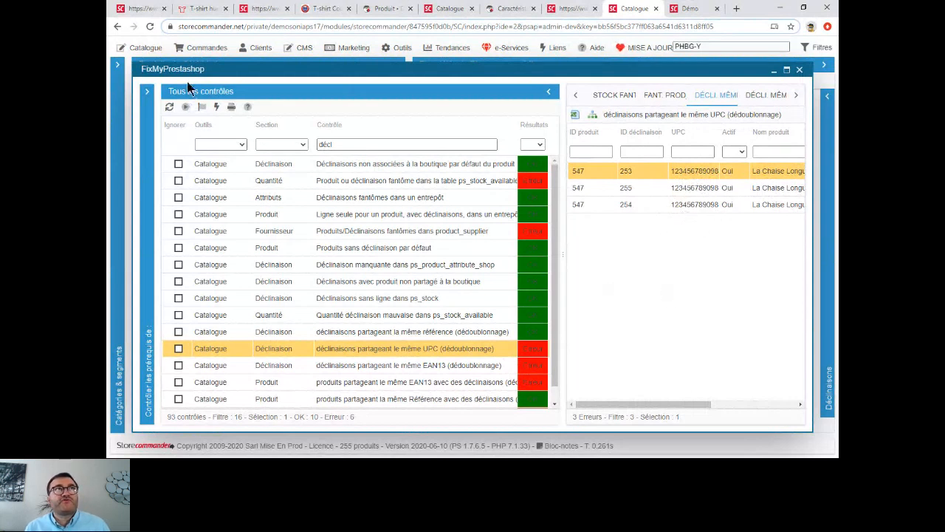
Step: Switch to the webinar agenda page and highlight FixMyPrestaShop, followed by Segmentation, in the catalogue control topic
left_click(563, 9)
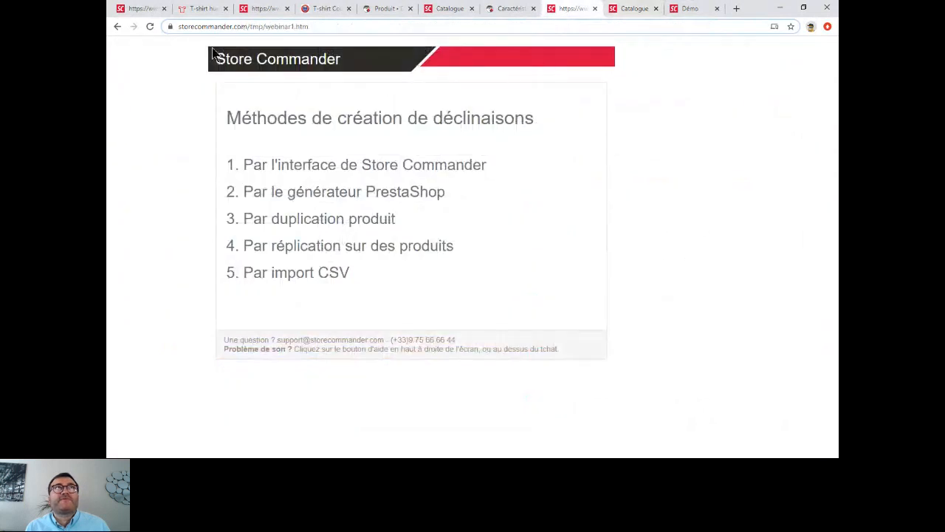
left_click(134, 9)
double_click(322, 234)
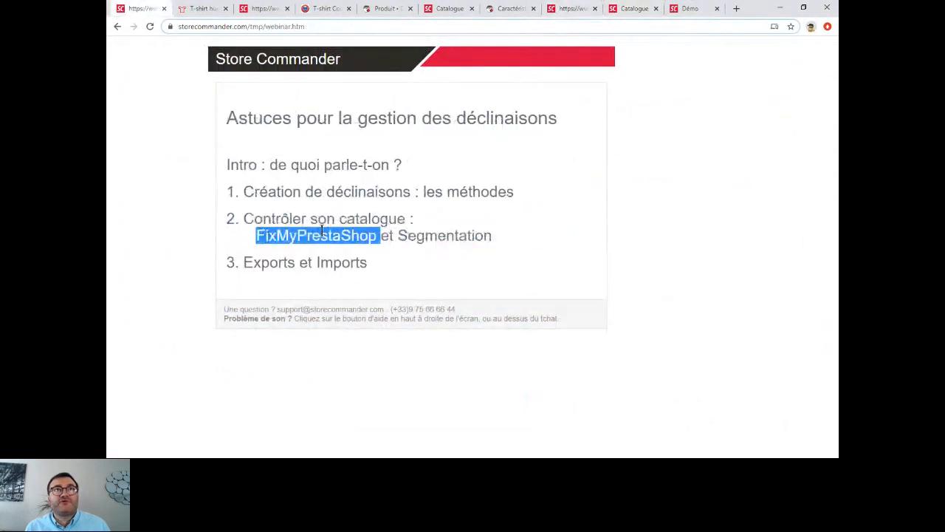
double_click(439, 235)
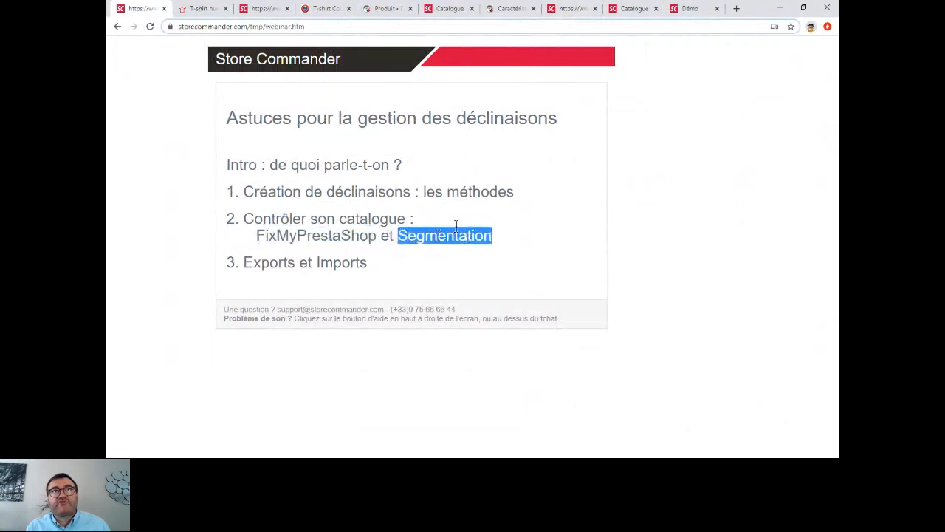
Step: Return to the catalogue, view the segments in the Segmentation tool alongside the expanded Catégories & segments tree, and close the tool
left_click(632, 9)
left_click(402, 50)
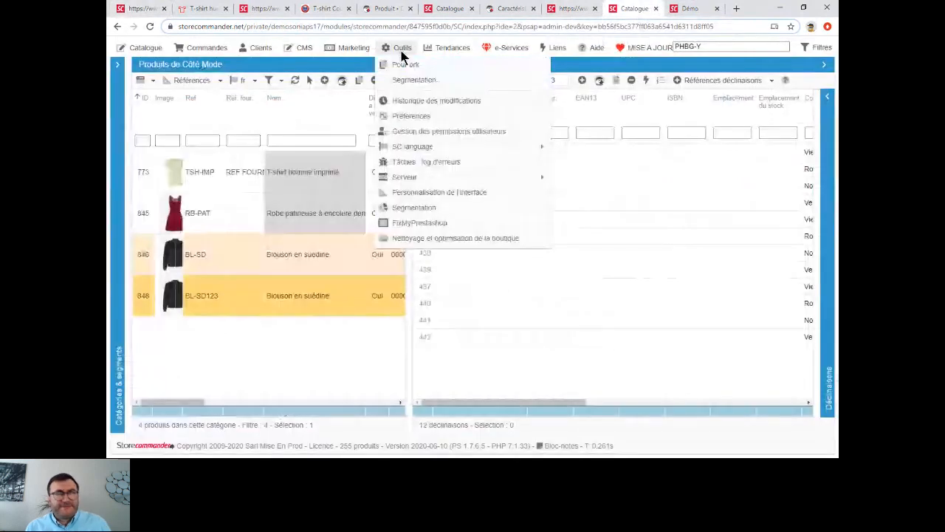
left_click(423, 211)
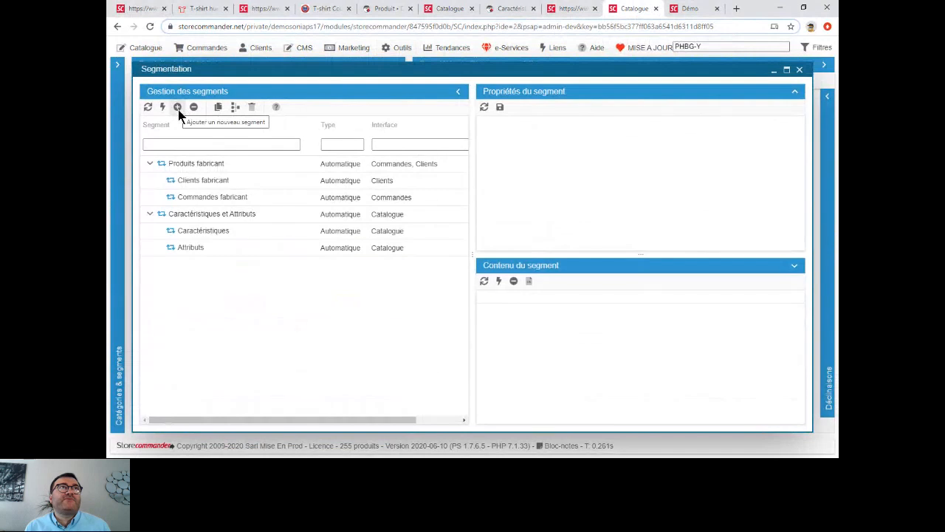
left_click_drag(186, 70, 205, 75)
left_click(118, 65)
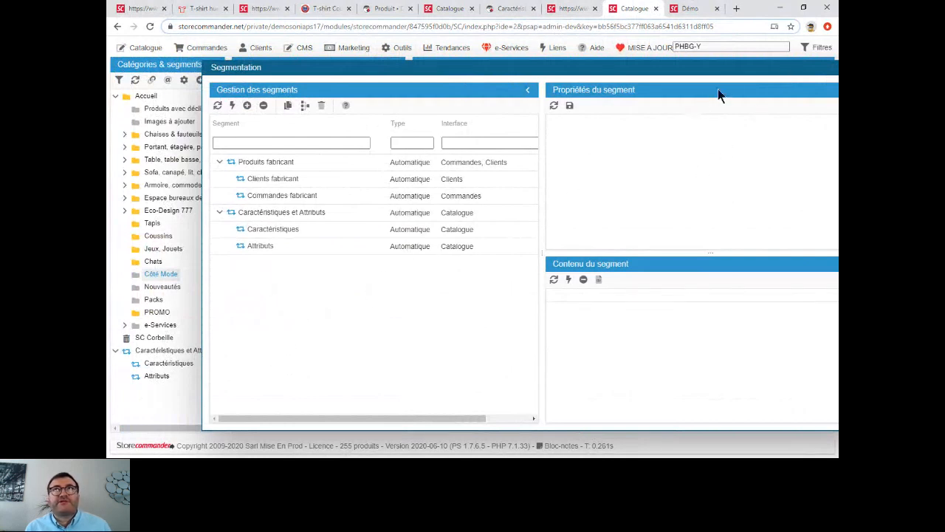
left_click_drag(736, 67, 771, 64)
left_click(791, 65)
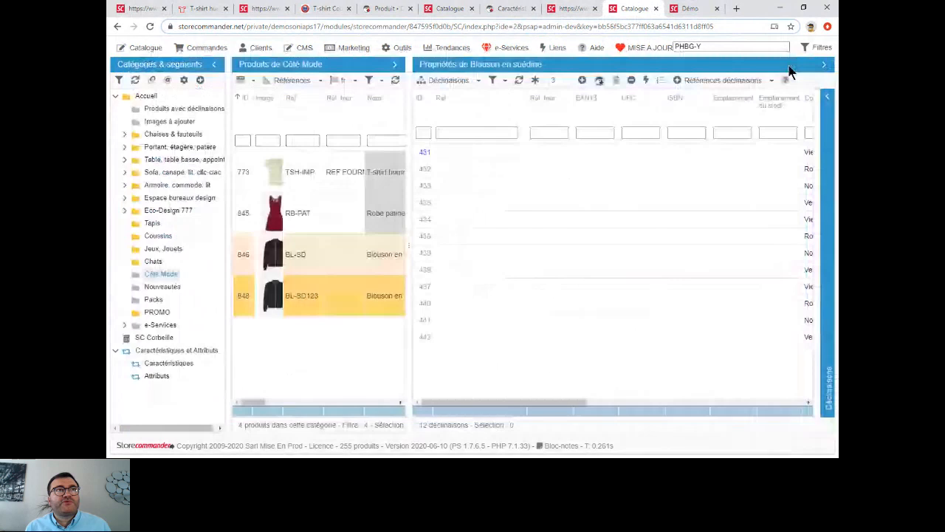
Step: Open the properties of the Attributs segment, browse the available segment types without changing them, and close the Segmentation window
right_click(156, 375)
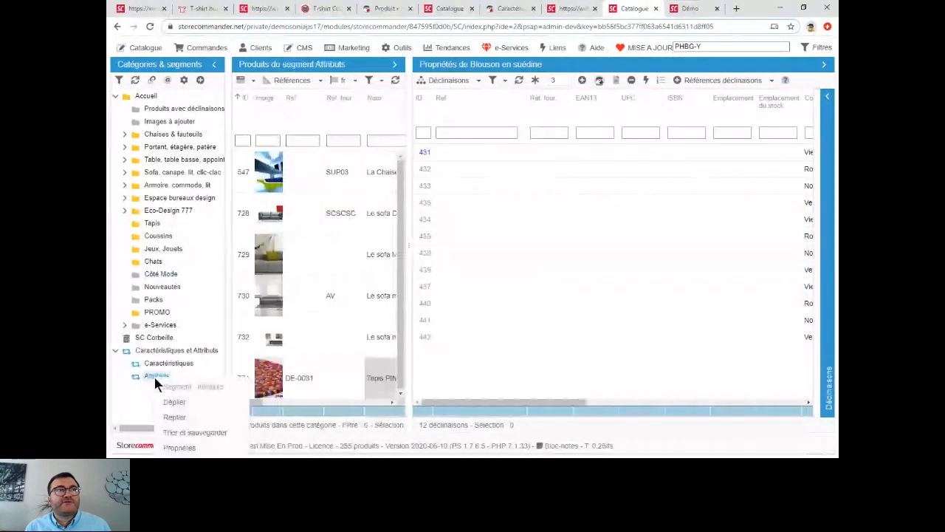
left_click(174, 448)
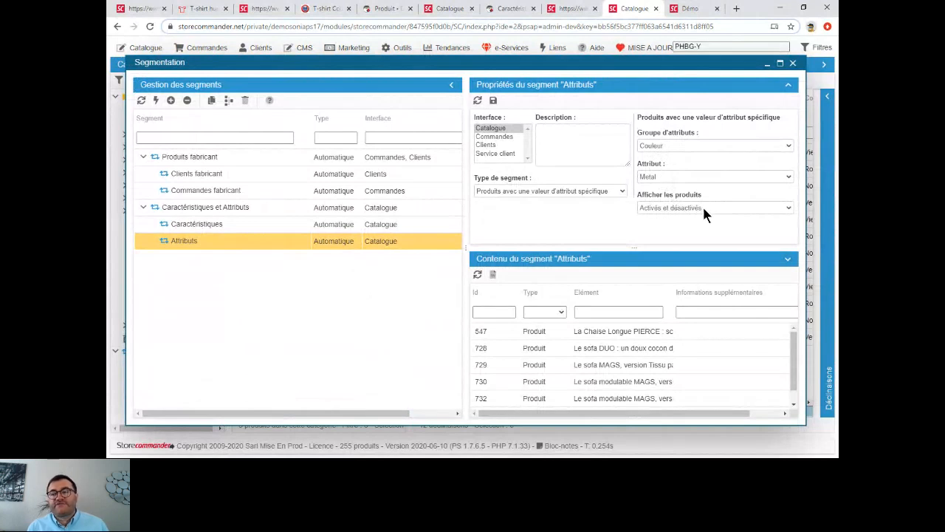
left_click(622, 192)
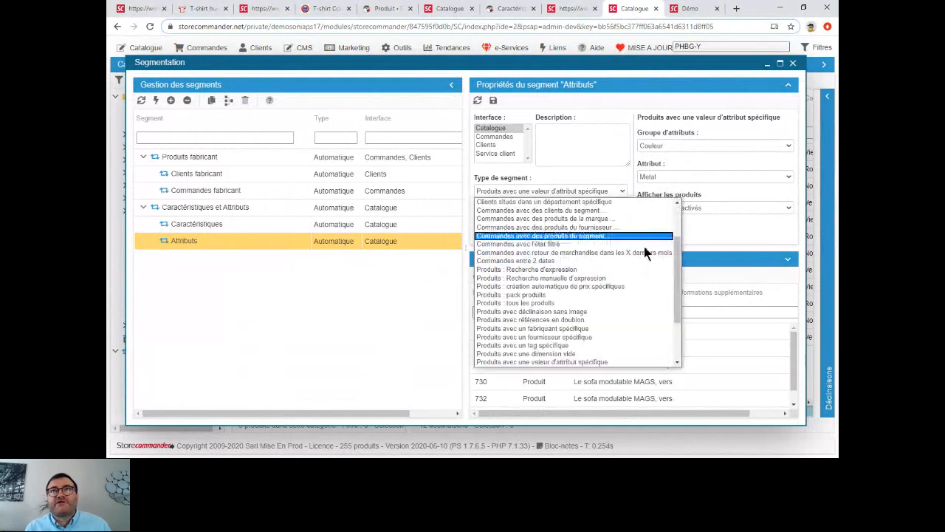
scroll(683, 236, "up", 2)
left_click_drag(683, 208, 680, 284)
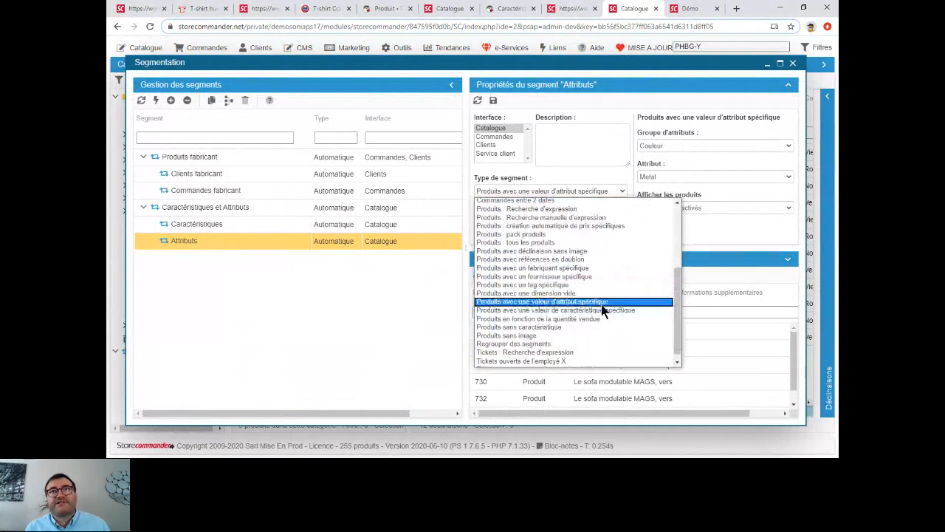
left_click(759, 228)
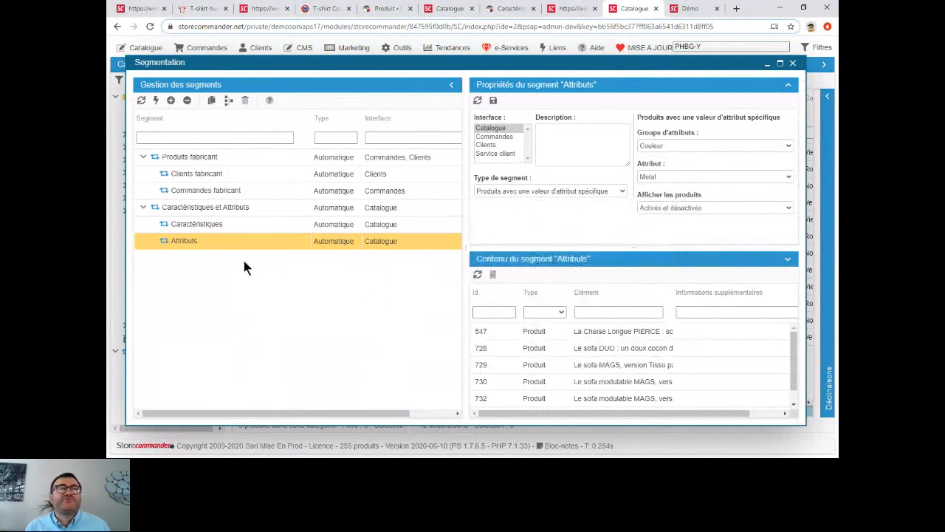
left_click(792, 62)
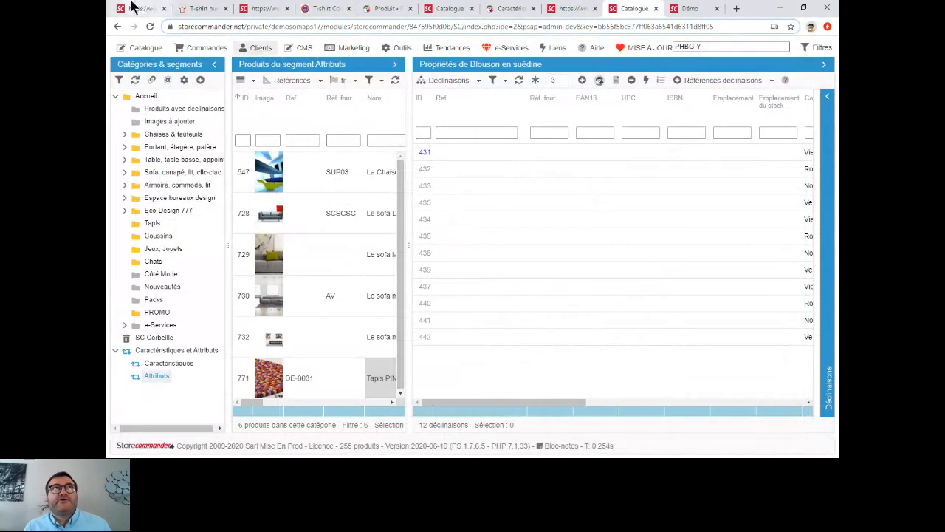
Step: Switch to the webinar agenda and highlight the Exports et Imports topic
left_click(133, 7)
left_click(317, 262)
left_click_drag(245, 263, 370, 264)
left_click(382, 264)
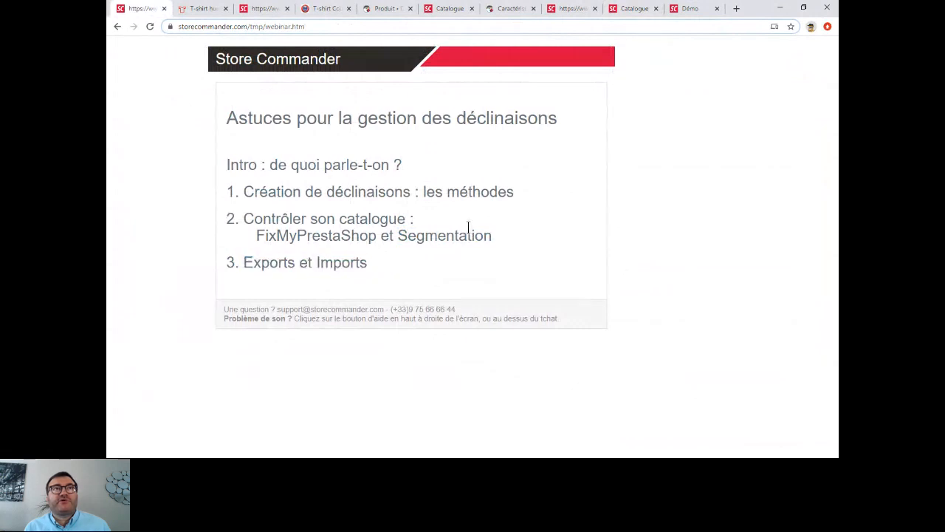
Step: Return to the catalogue, open the CSV import tool and select nouveau.csv to review its file fields
left_click(635, 9)
left_click(137, 48)
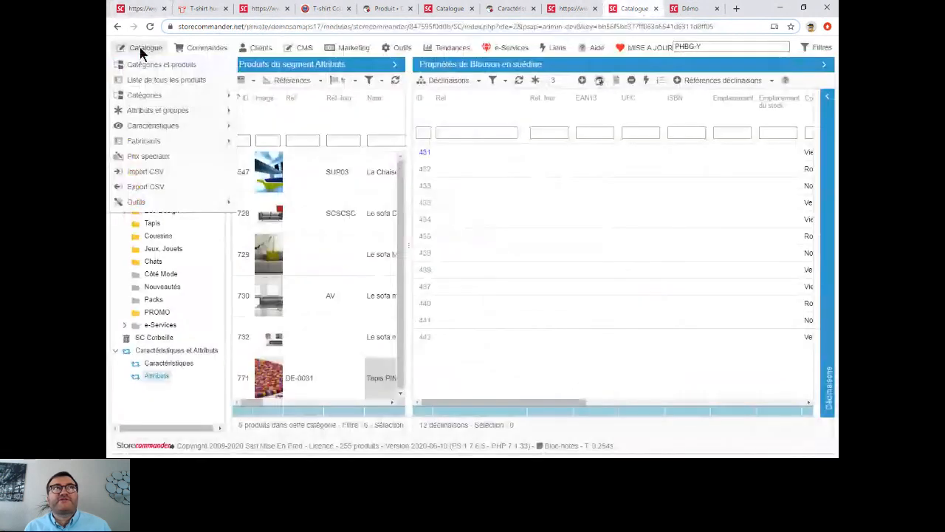
left_click(150, 174)
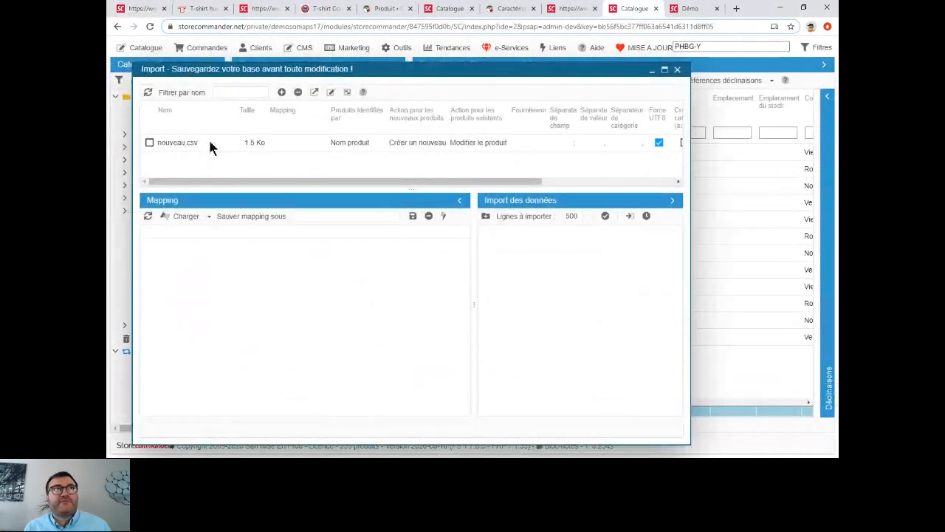
left_click(180, 142)
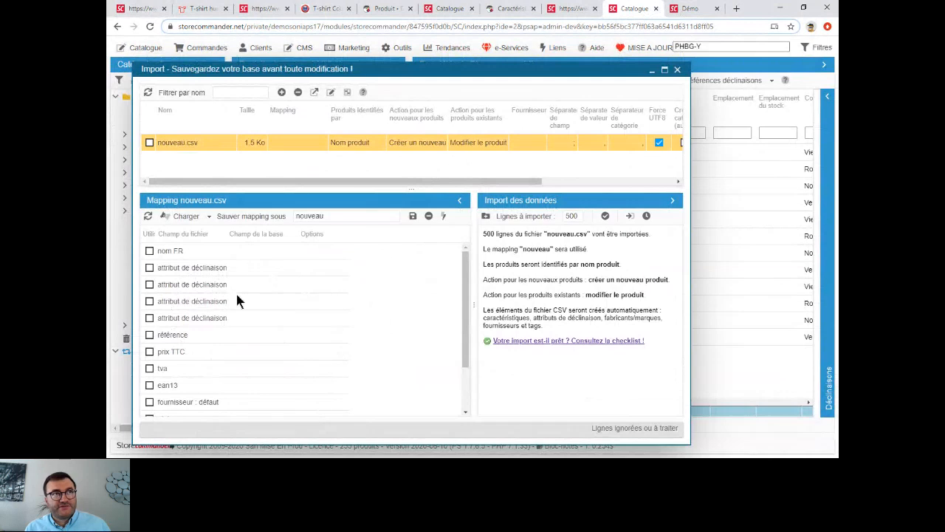
scroll(237, 299, "down", 2)
scroll(214, 340, "up", 2)
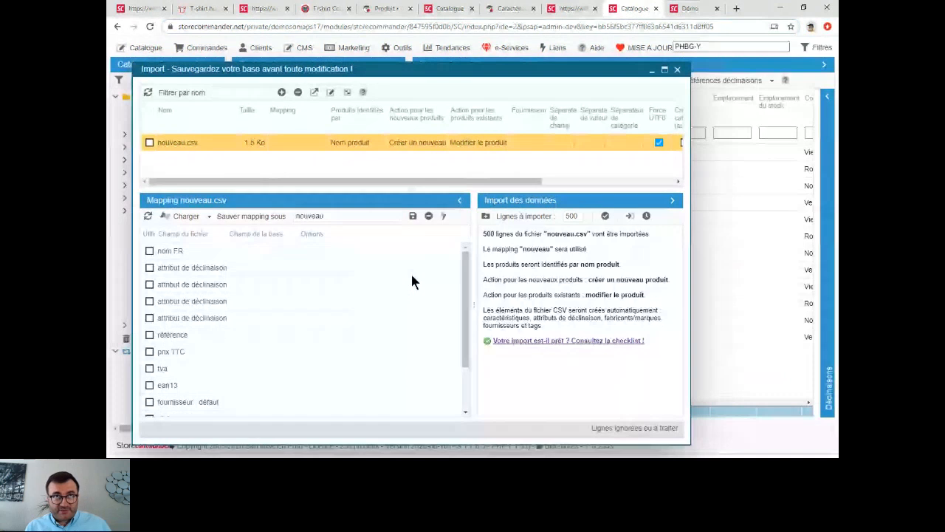
Step: Automatically map the nouveau.csv fields to the database fields and review the complete mapping
left_click(443, 215)
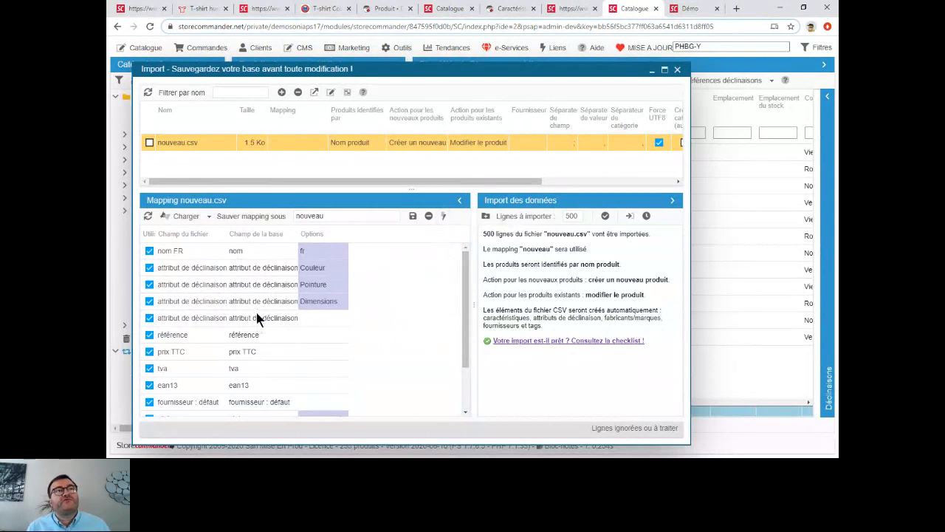
scroll(410, 309, "down", 2)
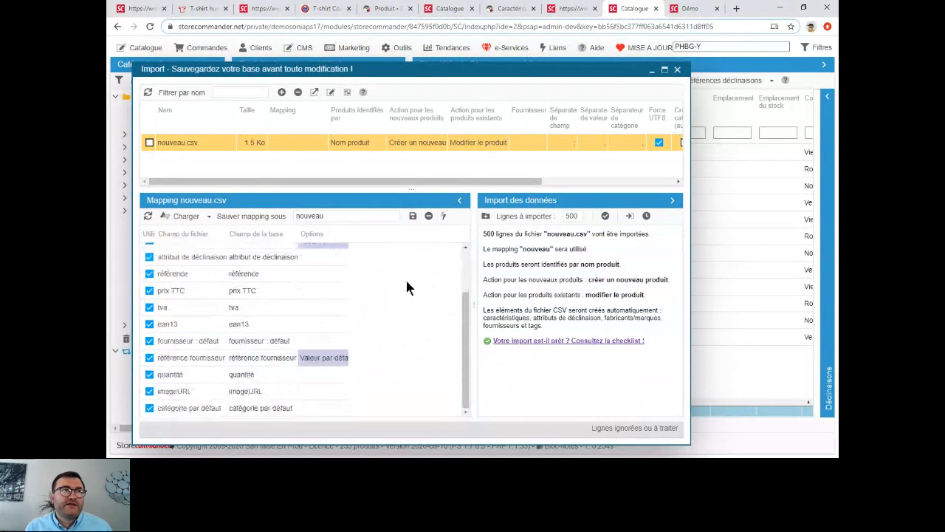
scroll(407, 282, "up", 2)
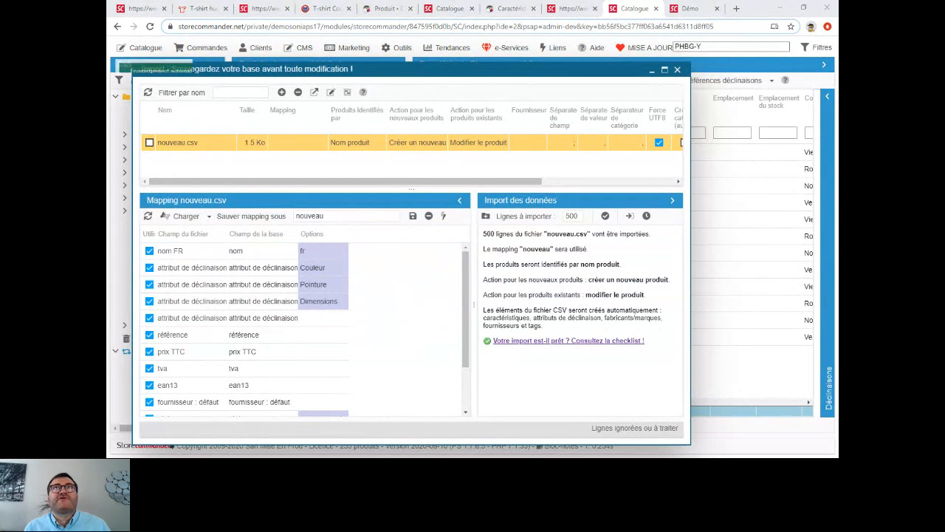
Step: Switch to the nouveau.csv workbook and examine the name, Couleur and Pointure columns, including the colour and size combinations of Escarpins
key("alt+Tab")
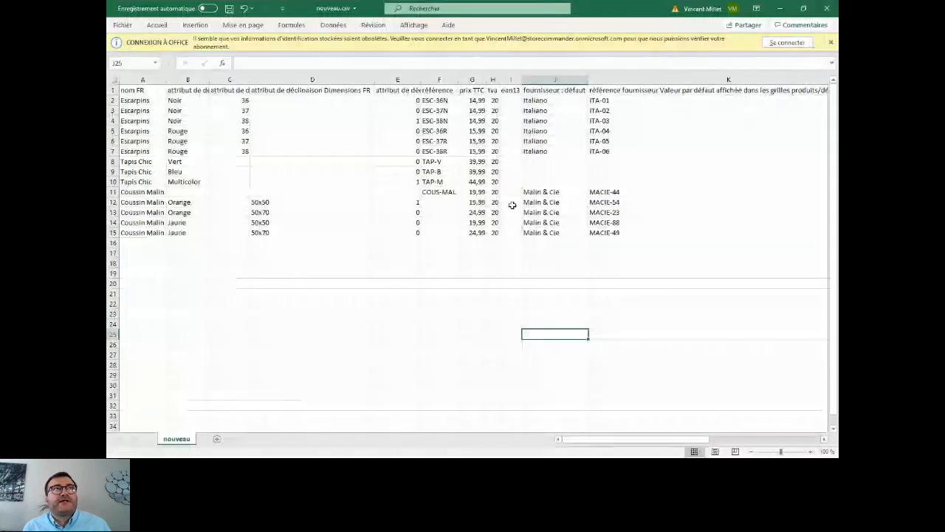
left_click(124, 93)
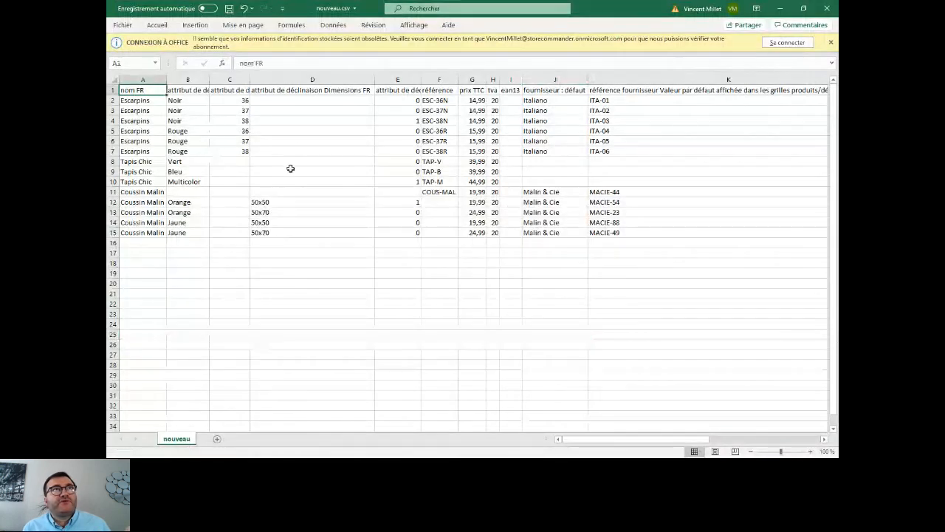
left_click(240, 170)
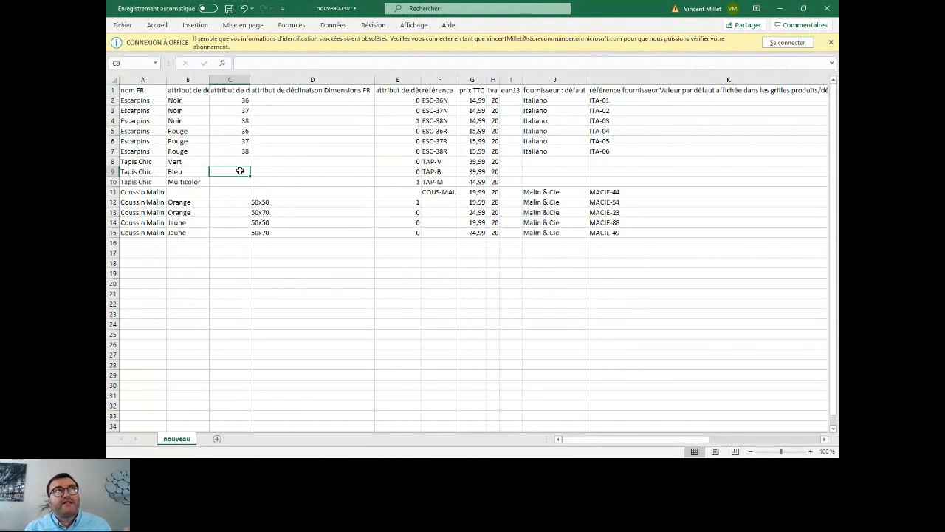
left_click(133, 89)
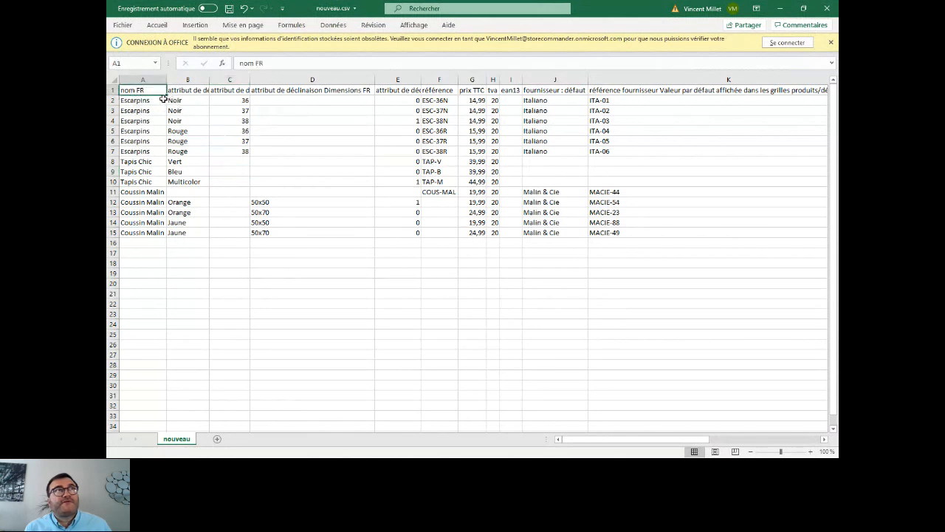
left_click_drag(177, 101, 185, 182)
left_click(235, 92)
left_click(200, 91)
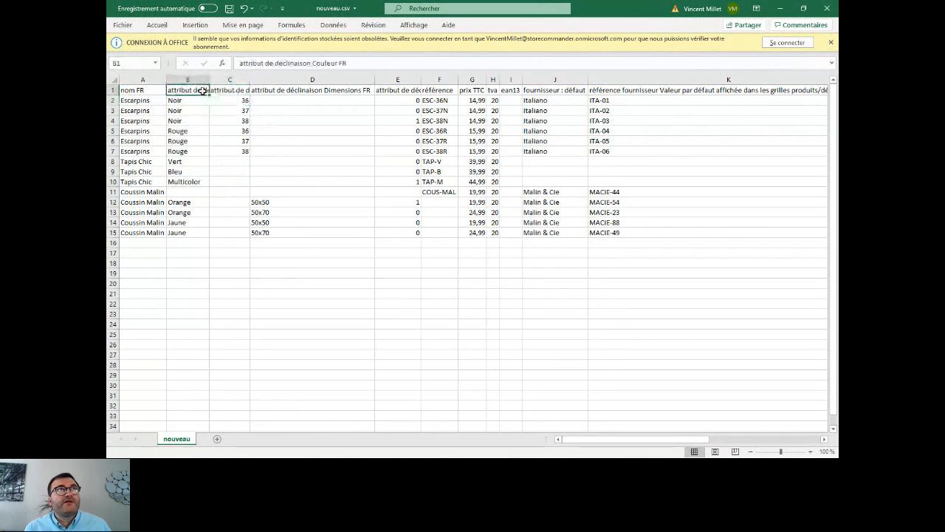
left_click(243, 91)
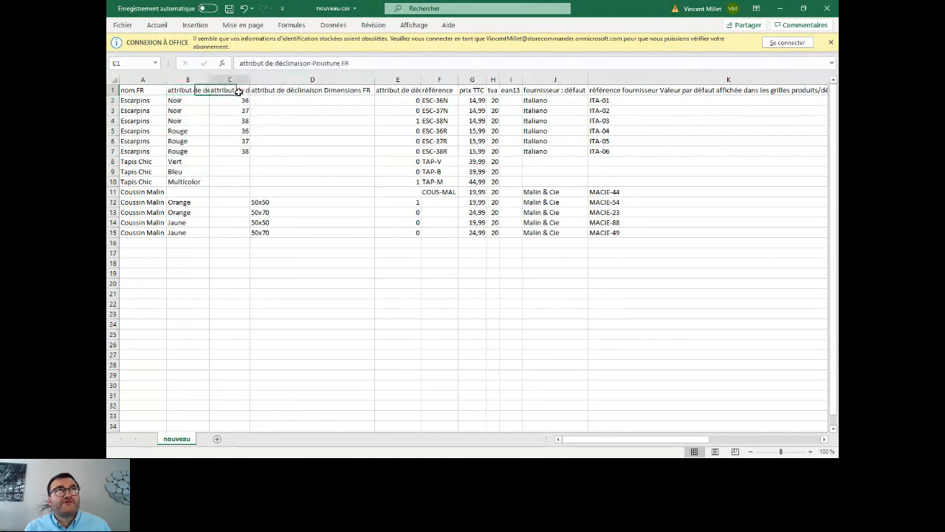
left_click(238, 151)
left_click_drag(185, 101, 231, 151)
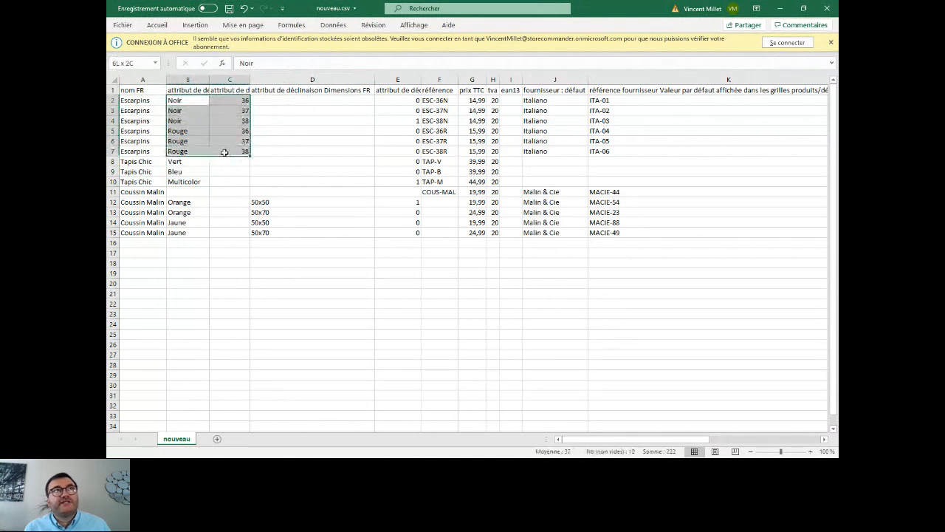
Step: Examine the Dimensions, reference, price, supplier and supplier reference columns in nouveau.csv
left_click(269, 103)
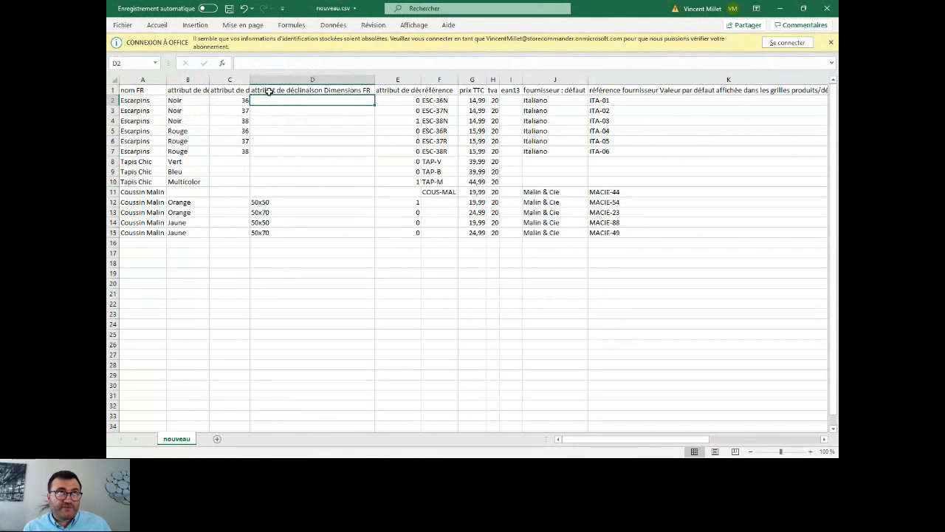
left_click(309, 87)
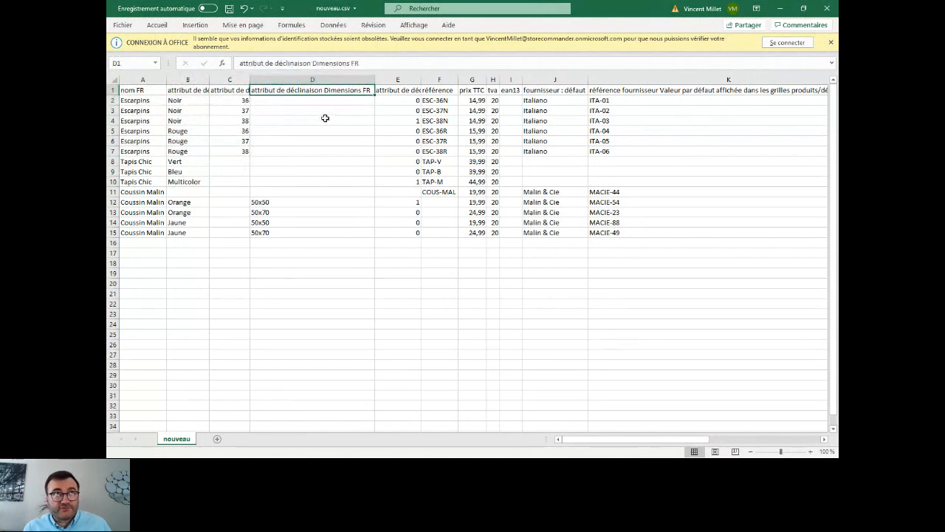
left_click(284, 101)
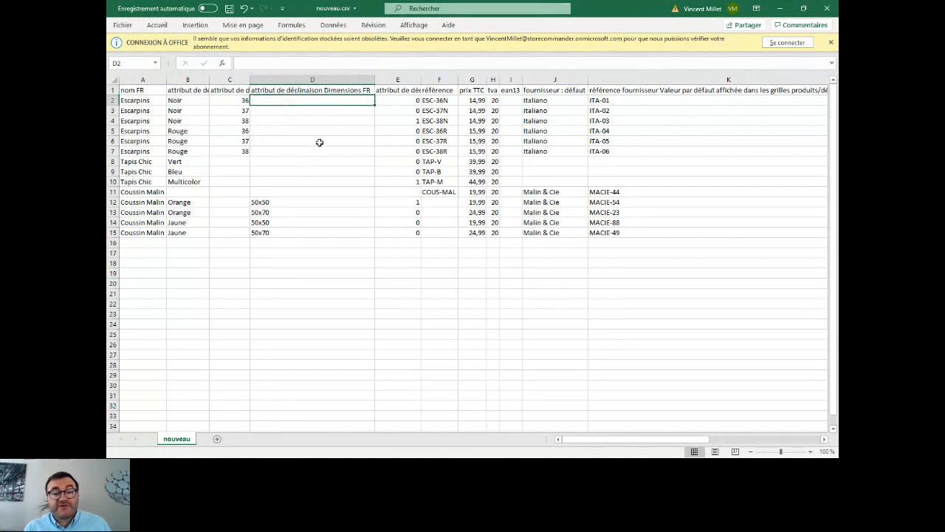
left_click(435, 111)
left_click(475, 112)
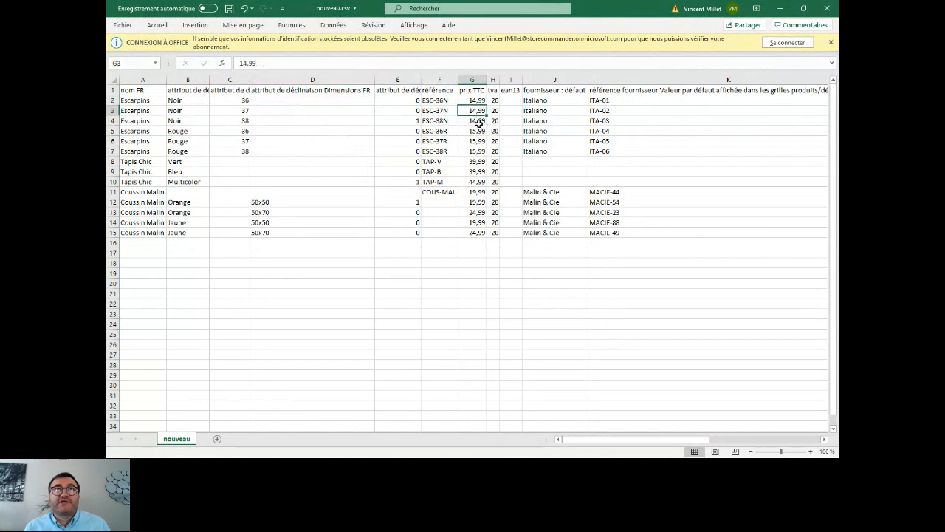
left_click(575, 111)
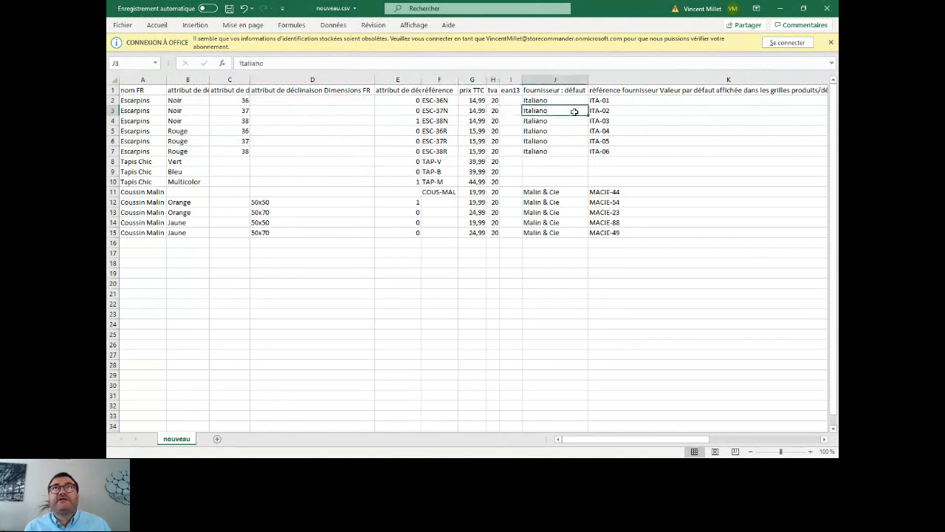
left_click(614, 112)
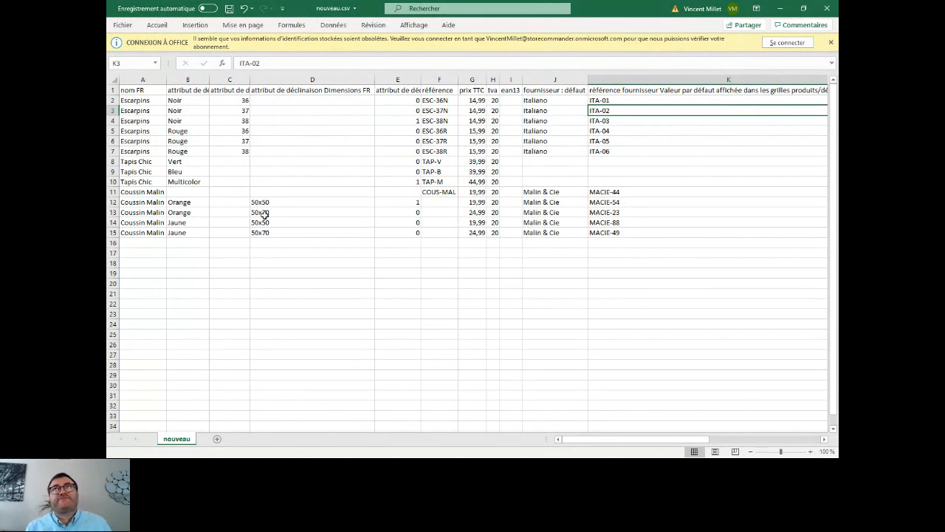
Step: Return to Store Commander, open the CSV export tool, select the declinaison export and enlarge its mapping area
left_click(827, 8)
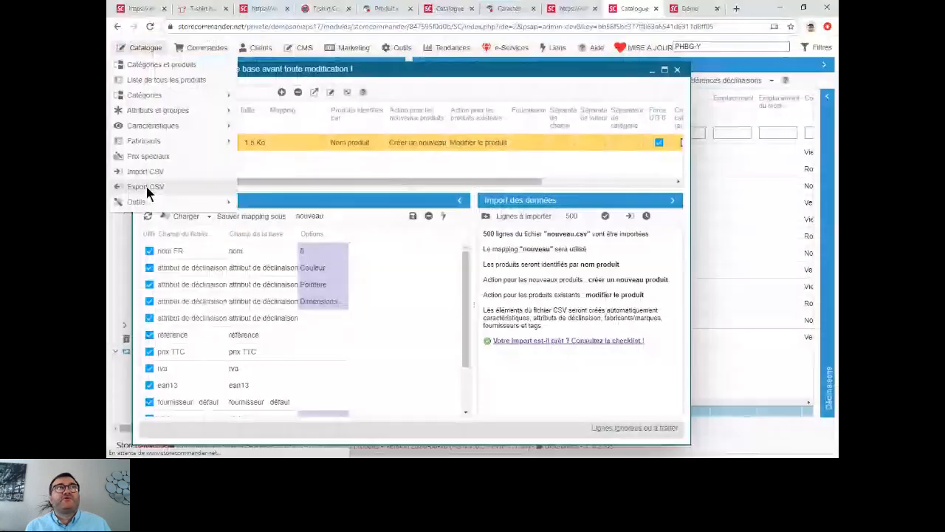
left_click(147, 184)
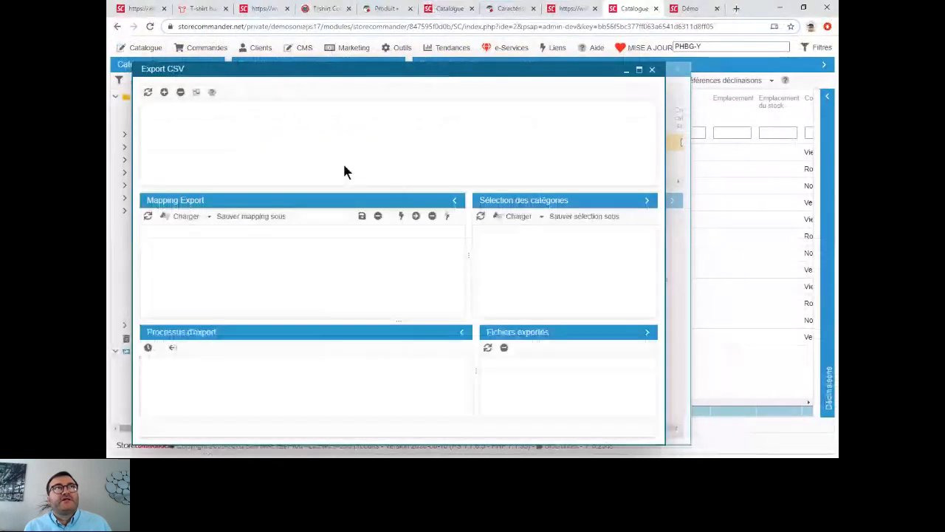
left_click(193, 167)
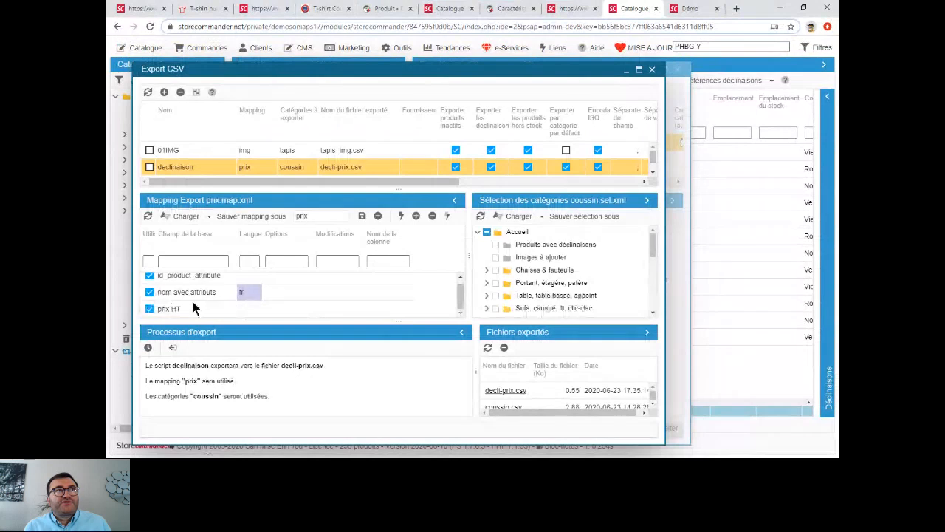
left_click_drag(229, 323, 229, 363)
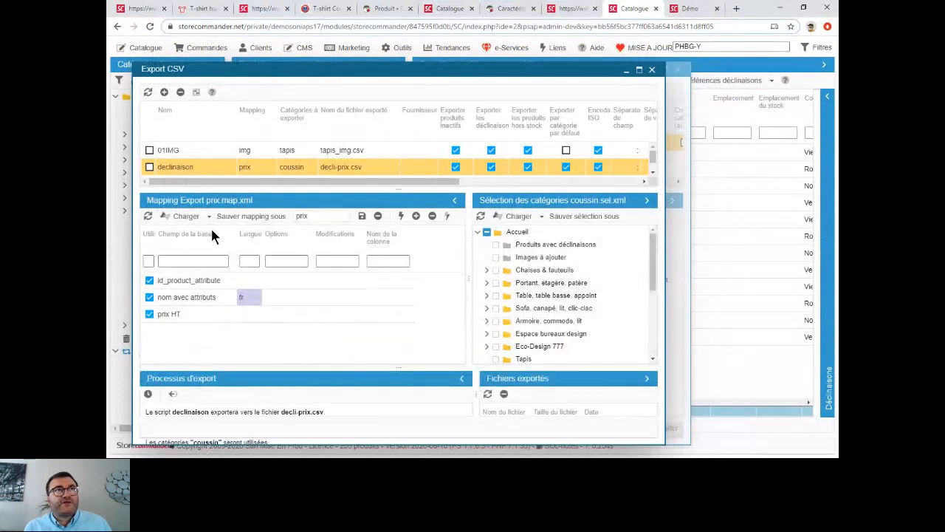
Step: Add one row to the prix export mapping and assign it the attribut de déclinaison field
left_click(417, 216)
type("1")
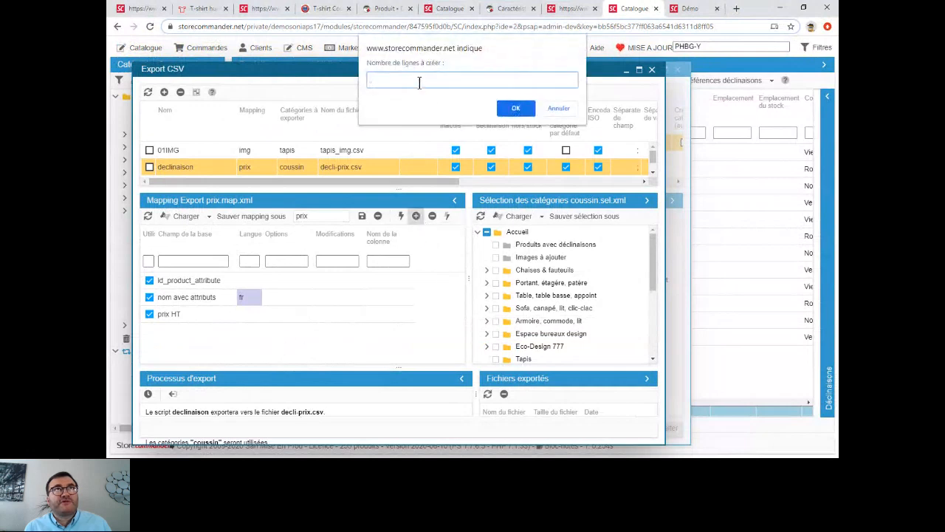
left_click(513, 109)
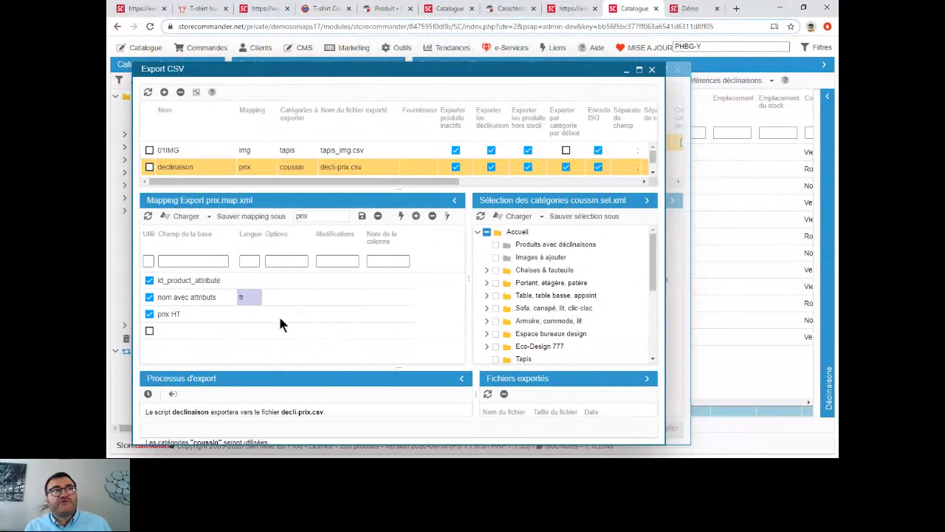
left_click(192, 329)
left_click(193, 331)
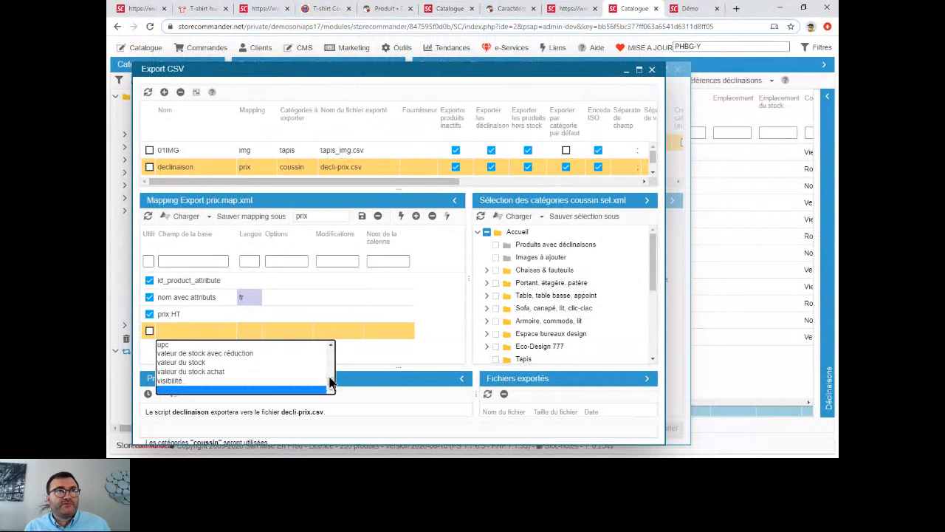
scroll(330, 381, "up", 5)
left_click(225, 368)
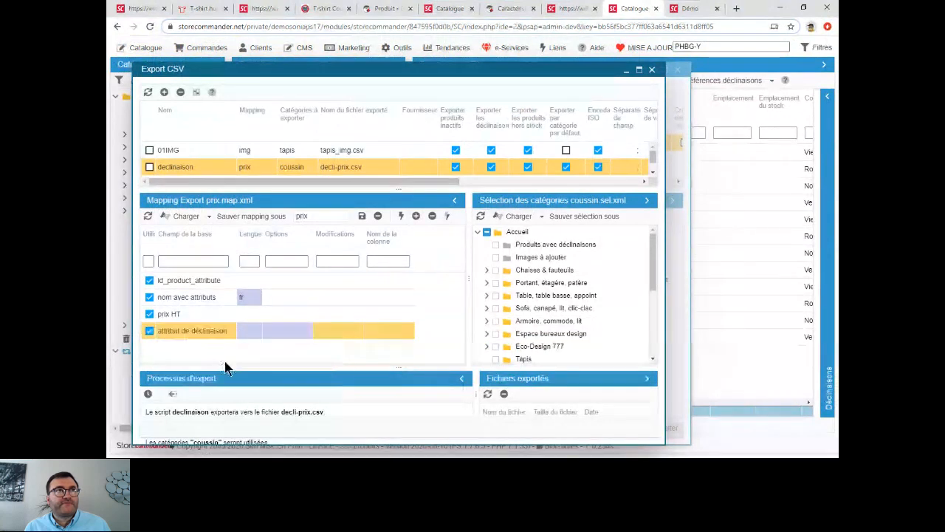
Step: Set the new attribut de déclinaison row's language to fr and its option to Taille
left_click(246, 330)
left_click(244, 344)
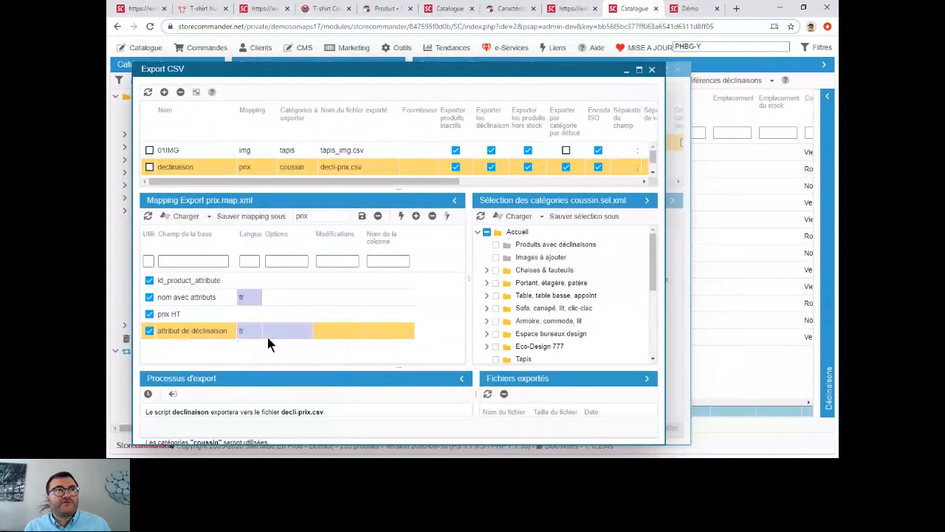
left_click(284, 332)
scroll(285, 373, "down", 2)
left_click(283, 381)
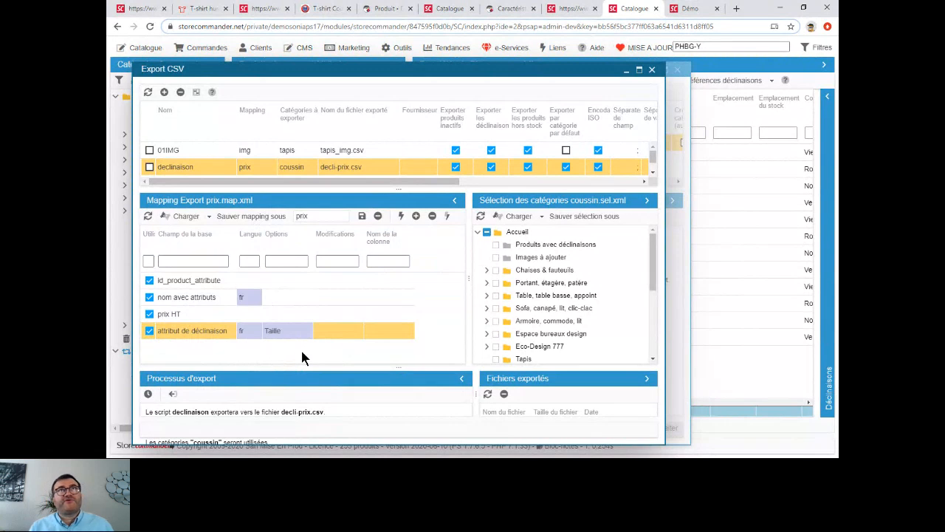
Step: Minimise the Export CSV window and display nouveau.csv in a reduced window over the import tool
left_click(625, 70)
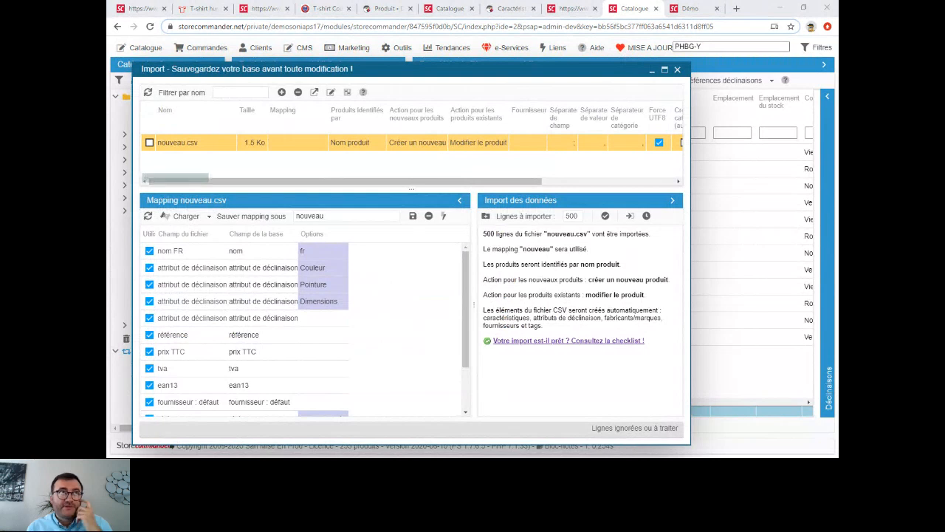
key("alt+Tab")
left_click(198, 128)
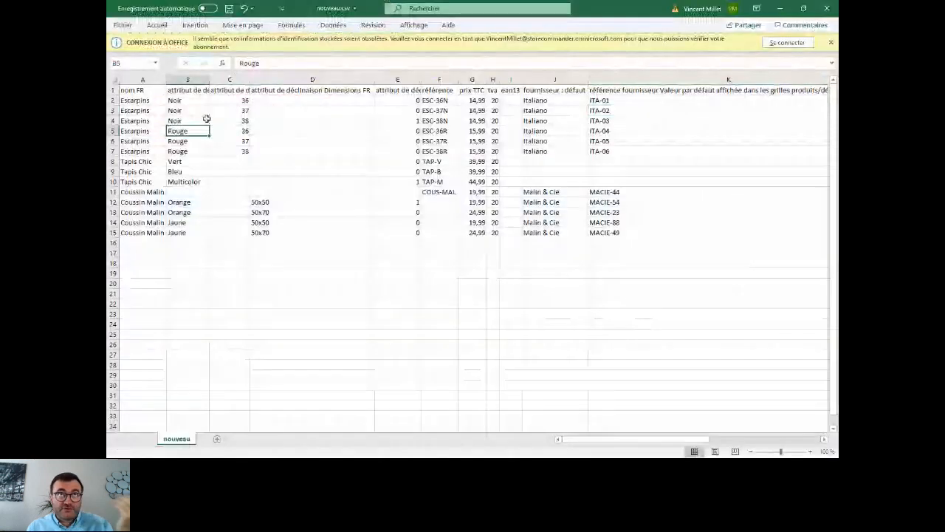
left_click(804, 9)
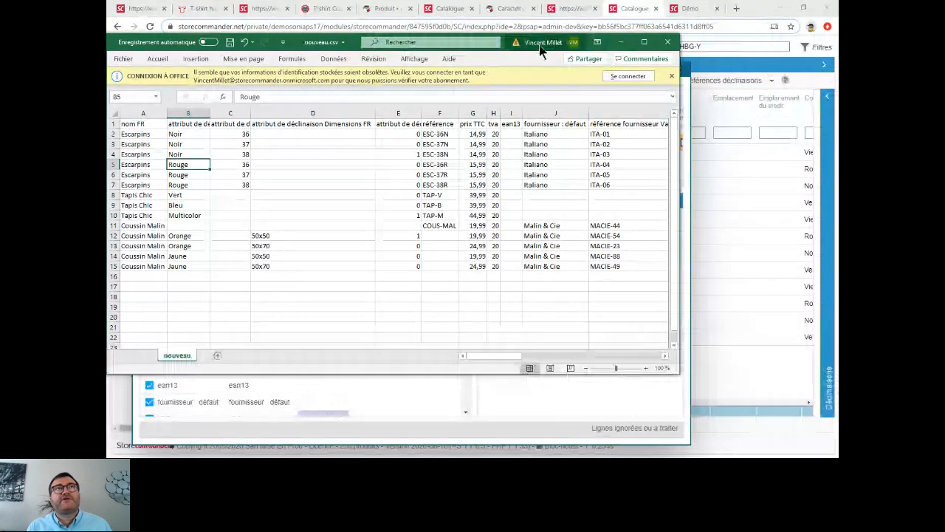
left_click_drag(540, 47, 679, 114)
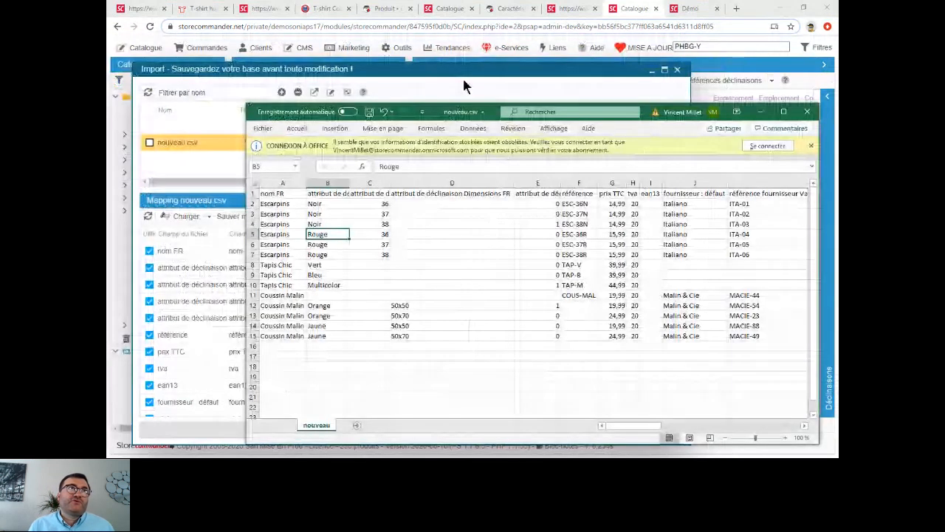
Step: Close the import tool, switch to the webinar agenda and highlight the Exports et Imports topic
left_click(464, 81)
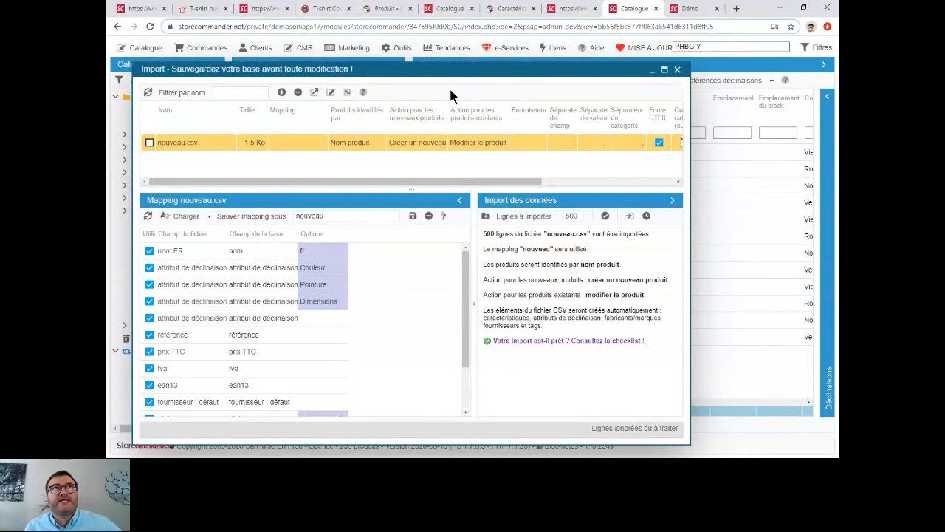
left_click(677, 70)
left_click(140, 10)
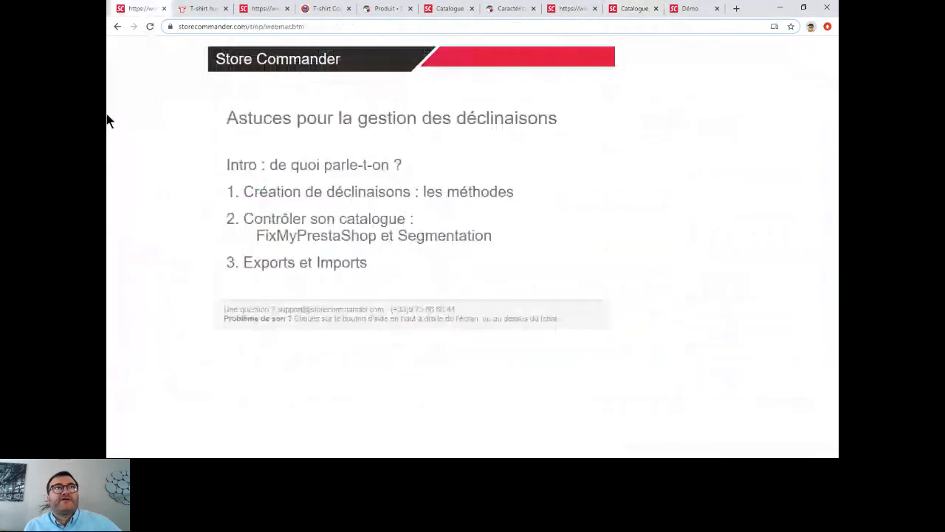
left_click_drag(244, 260, 396, 270)
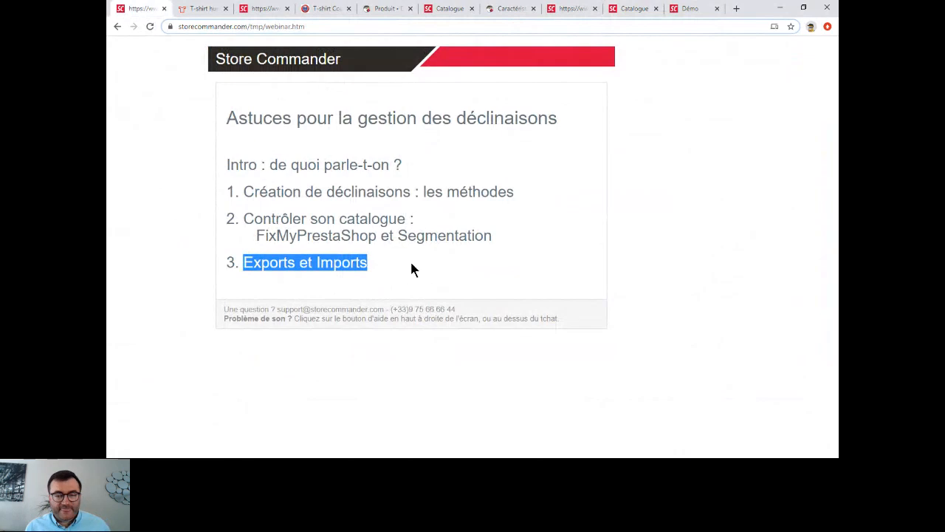
left_click(434, 263)
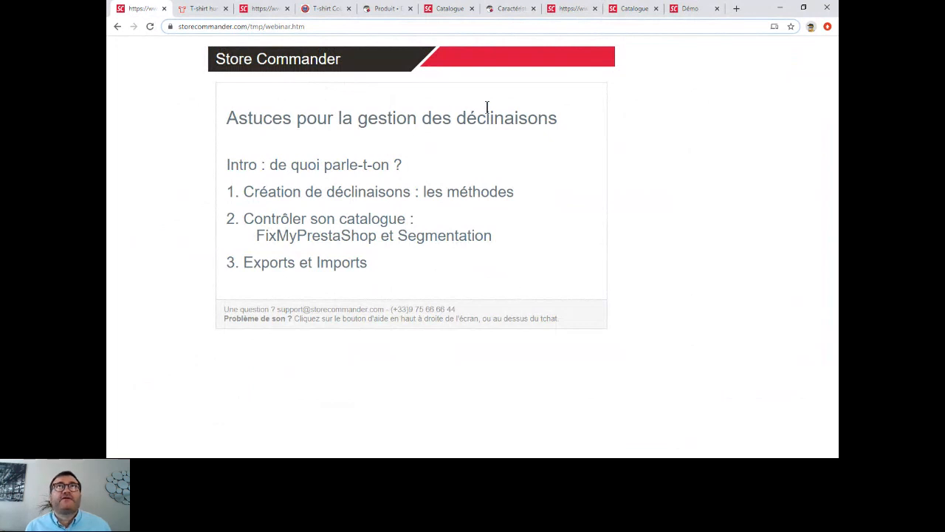
Step: Return to the Store Commander catalogue and reload the page
left_click(632, 11)
left_click(646, 51)
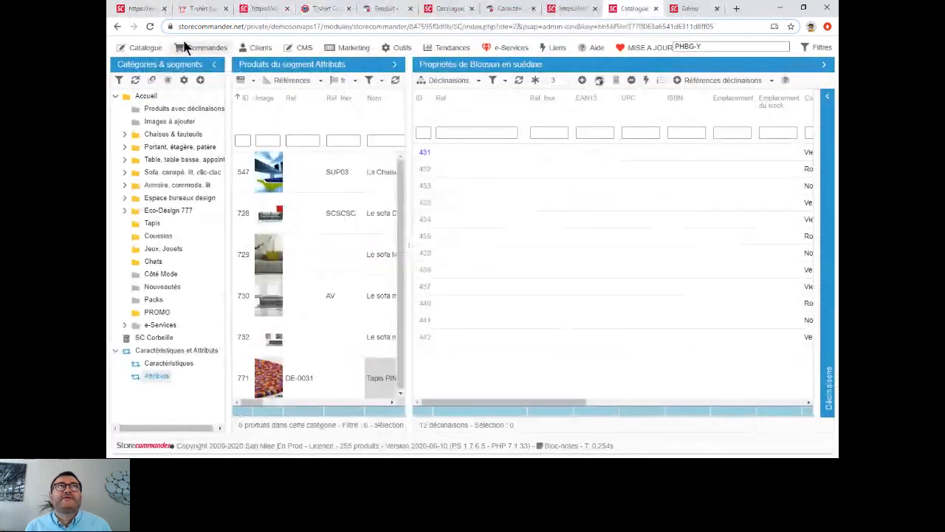
left_click(227, 30)
key("Return")
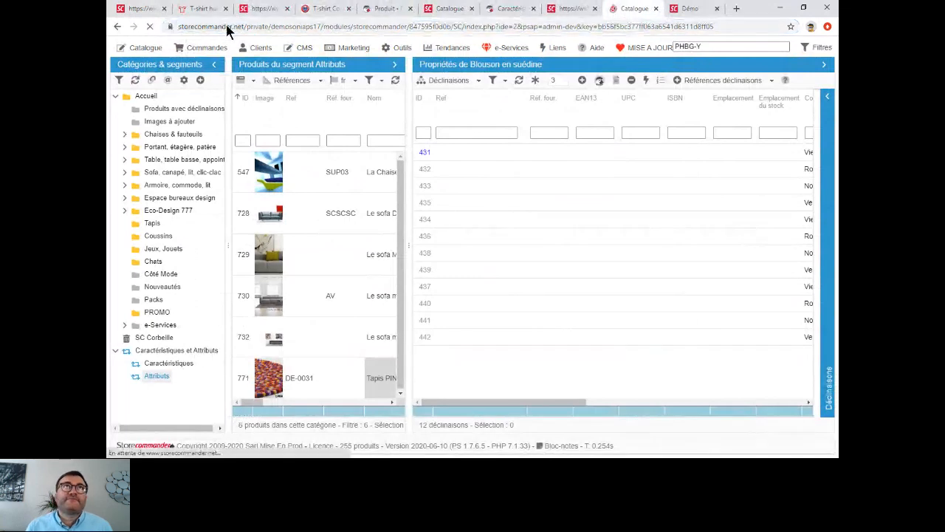
Step: Open the management of attributes and groups, display the Couleur group's values and filter the groups to colour groups set to Oui
left_click(139, 48)
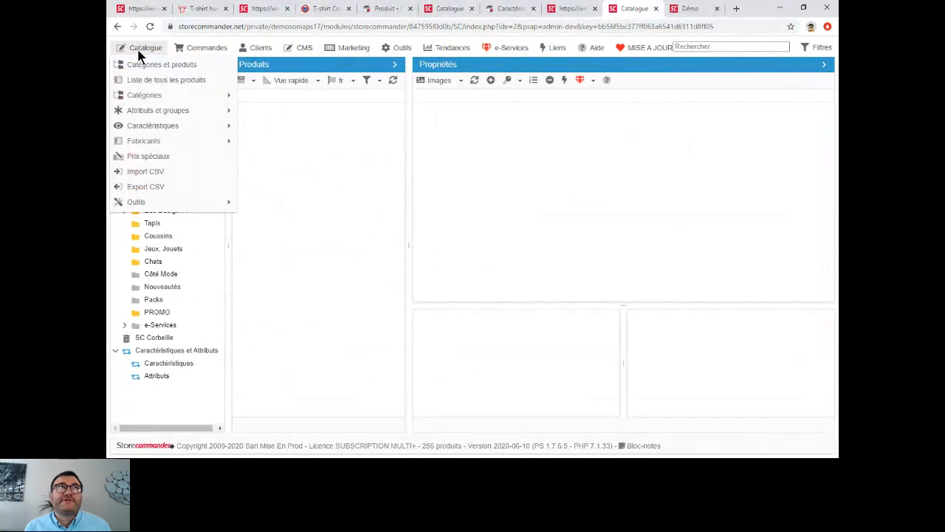
mouse_move(171, 110)
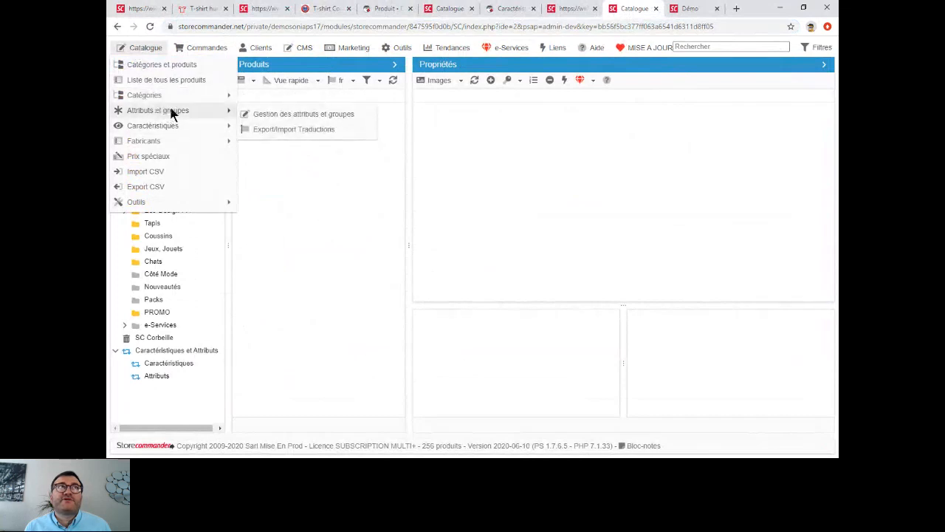
left_click(271, 113)
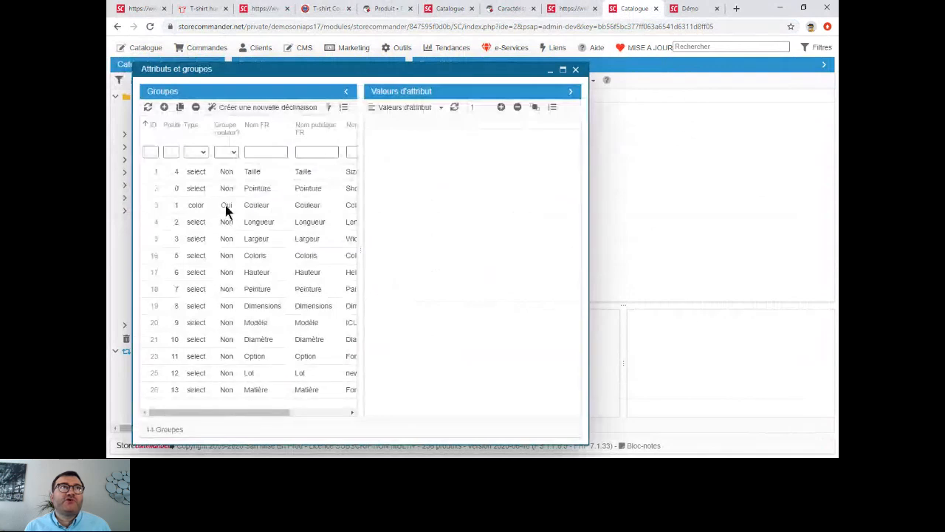
left_click(227, 207)
left_click(226, 153)
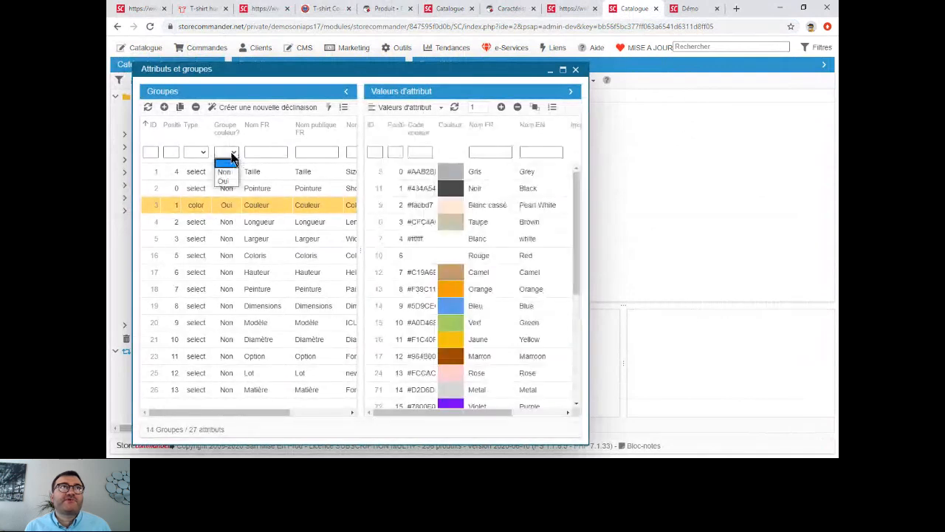
left_click(225, 181)
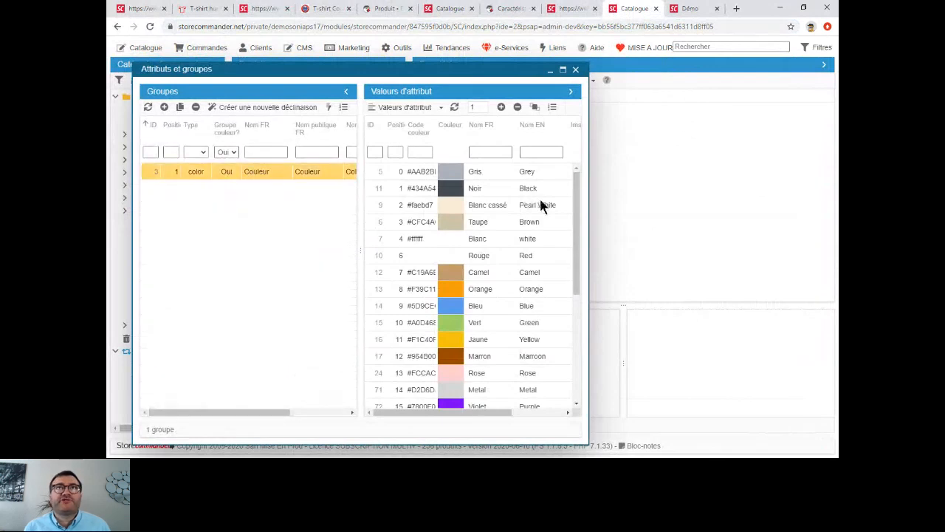
Step: Widen the Attributs et groupes window and inspect the colour codes of Rouge, Blanc and Bleu
left_click_drag(589, 189, 787, 190)
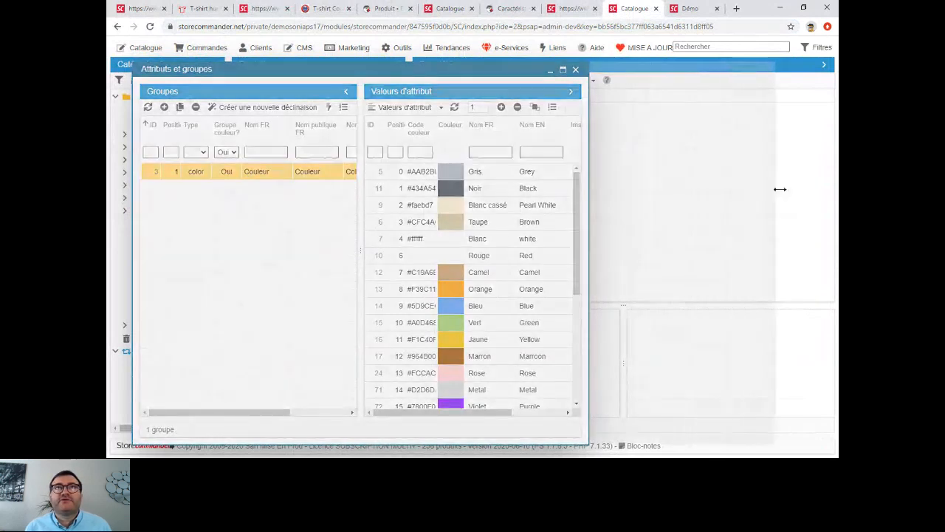
left_click(417, 254)
left_click(419, 256)
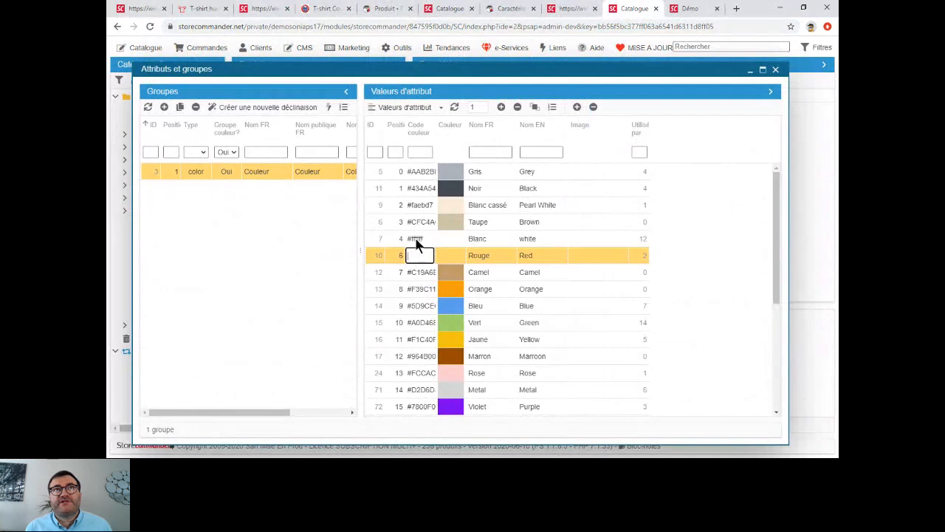
left_click(418, 240)
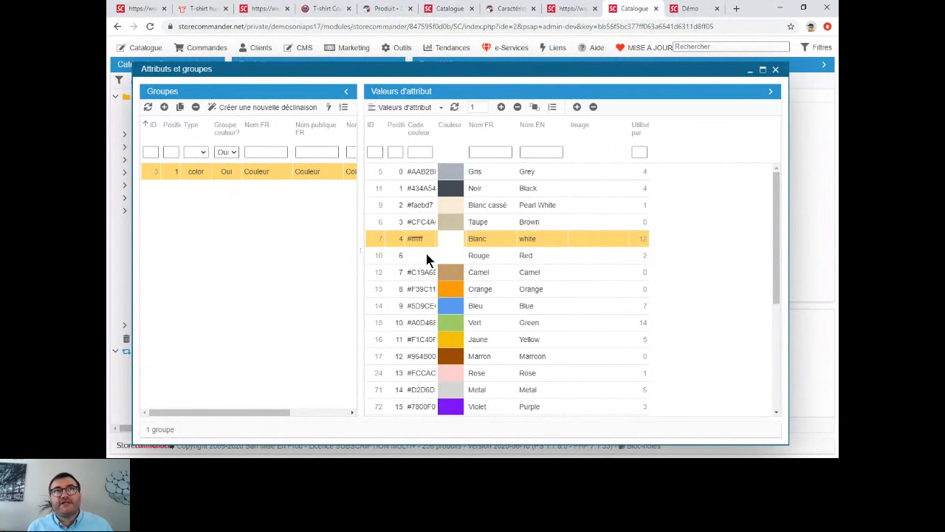
left_click(424, 306)
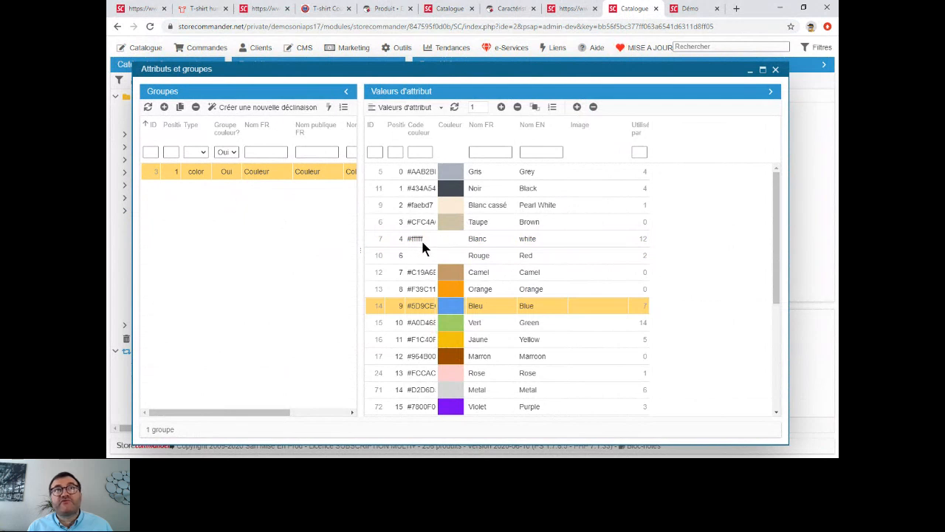
Step: View the colour palette for Blanc, dismiss it without choosing a colour and review the remaining colour values
double_click(450, 238)
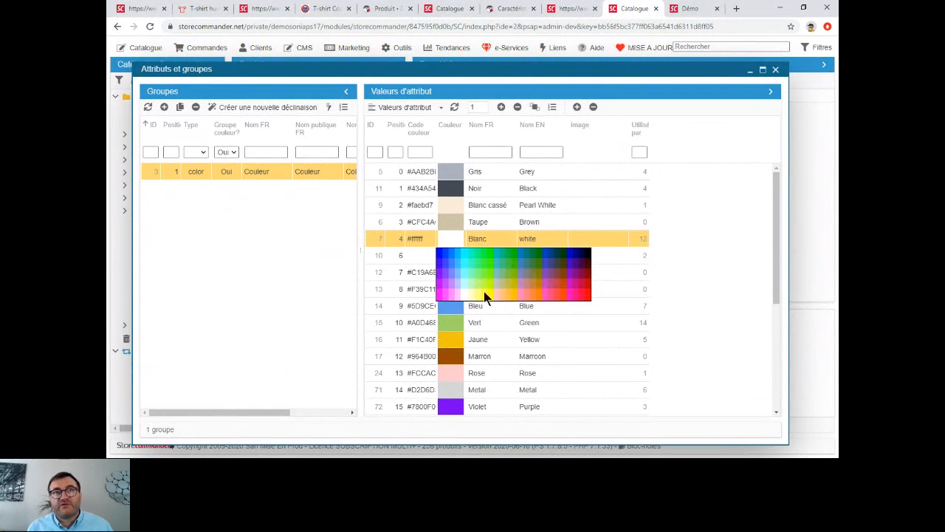
left_click(509, 235)
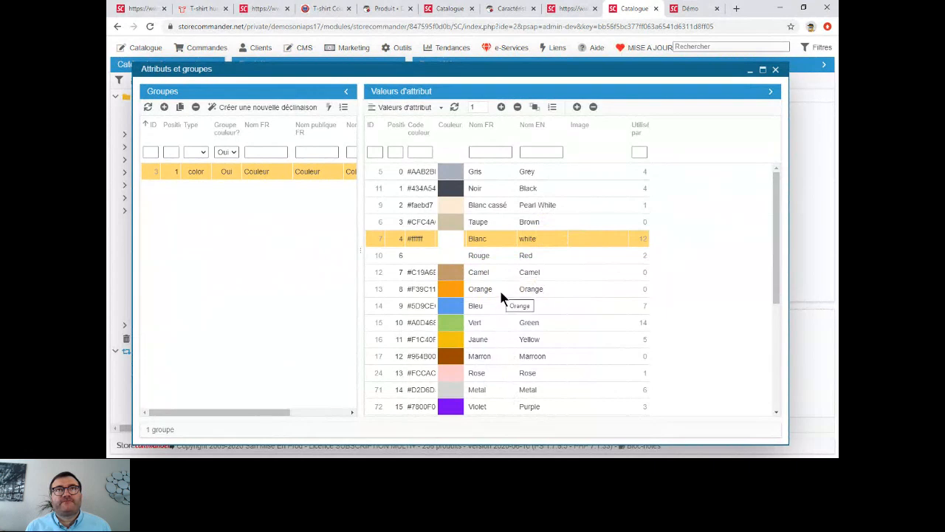
scroll(500, 296, "down", 5)
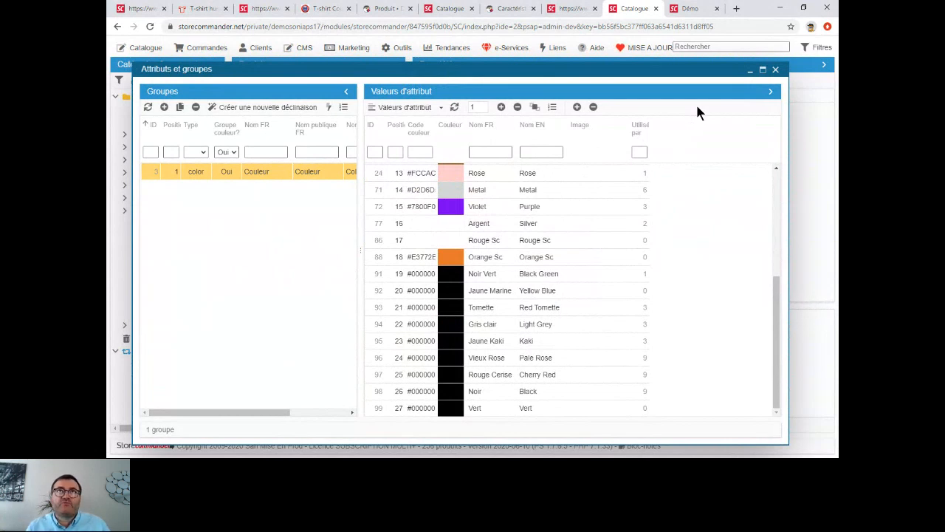
Step: Search the preferences for "langue", check the Catalogue setting for displaying all languages and close the preferences
left_click(399, 49)
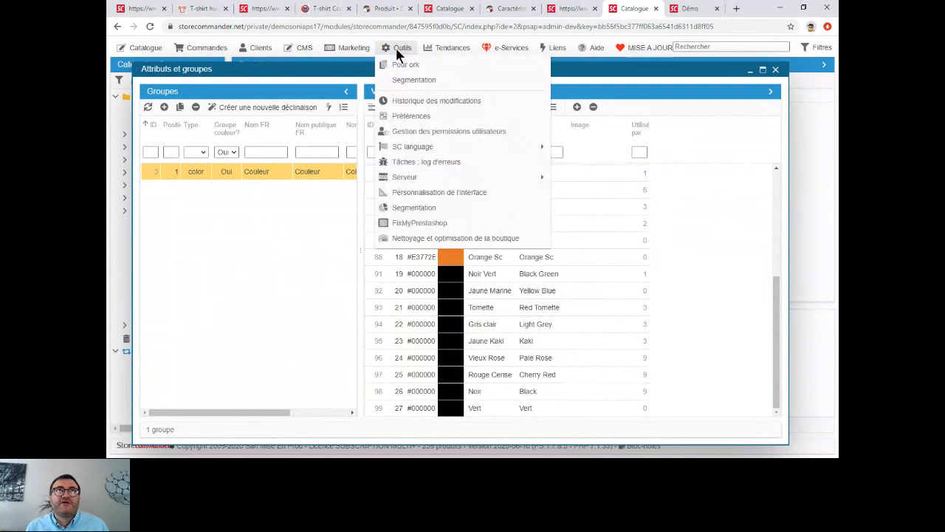
left_click(424, 120)
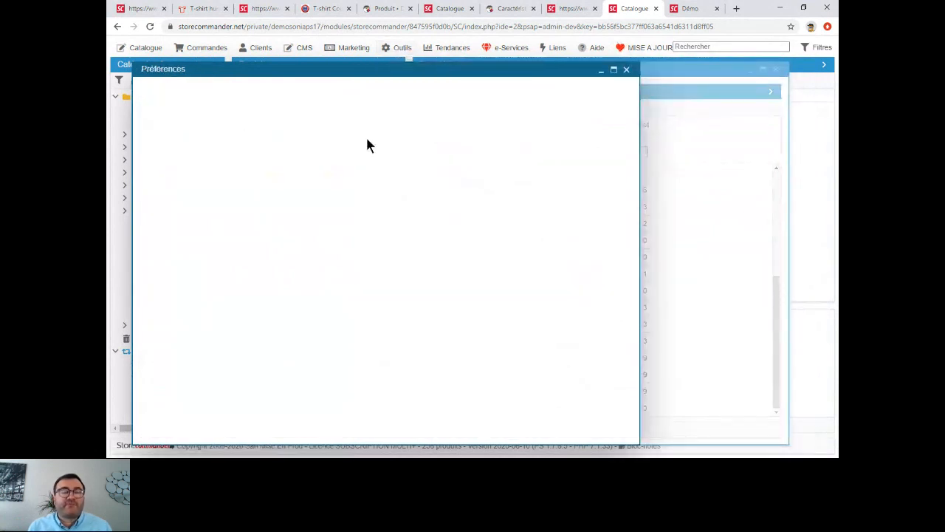
left_click(262, 135)
type("langue")
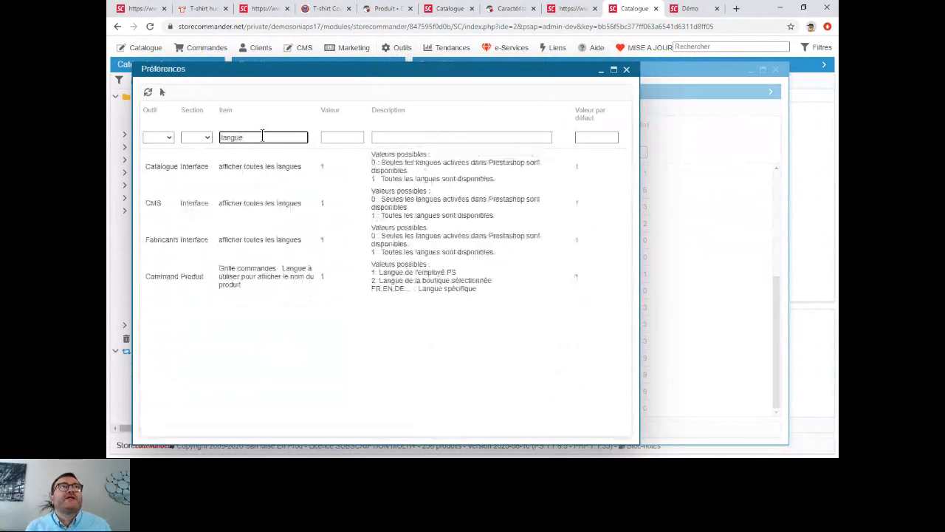
left_click(292, 169)
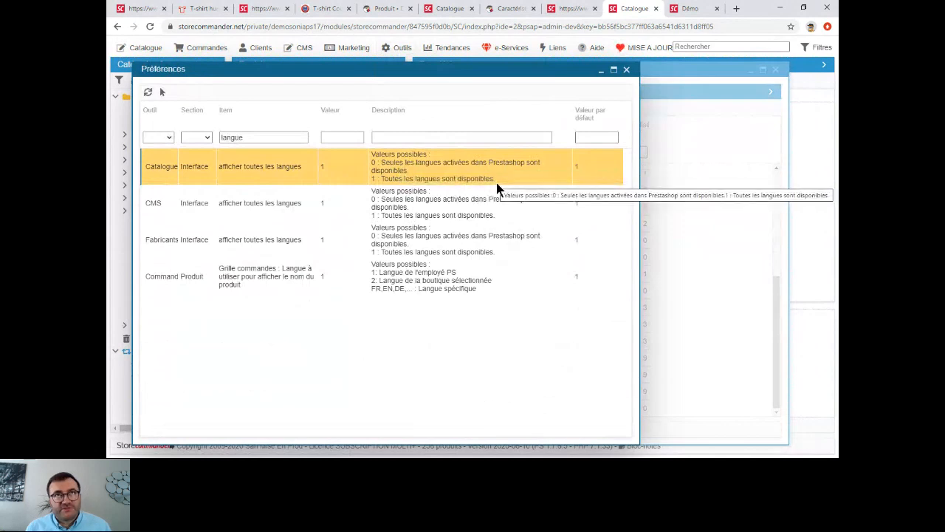
left_click(627, 70)
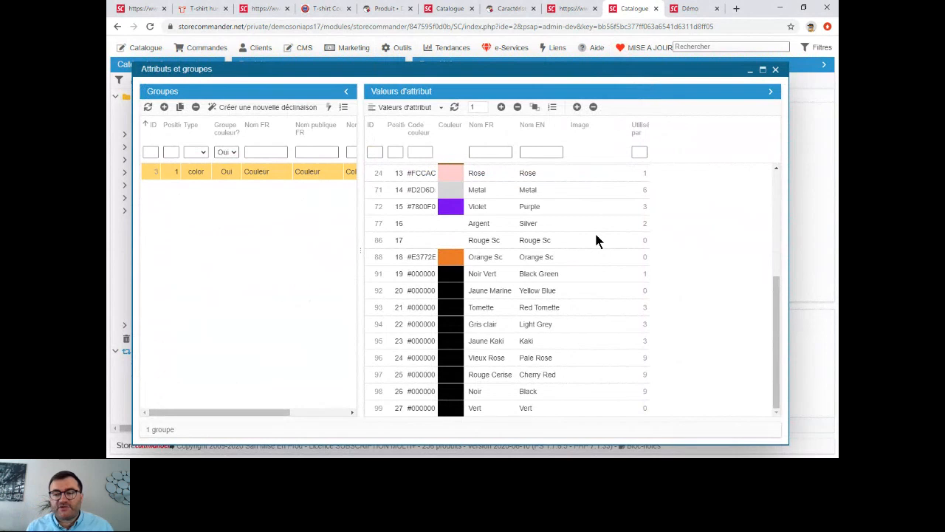
Step: Show how the French and English names of Tomette and the English name of Gris clair are edited, without changing them
left_click(553, 308)
left_click(553, 308)
key("shift+Tab")
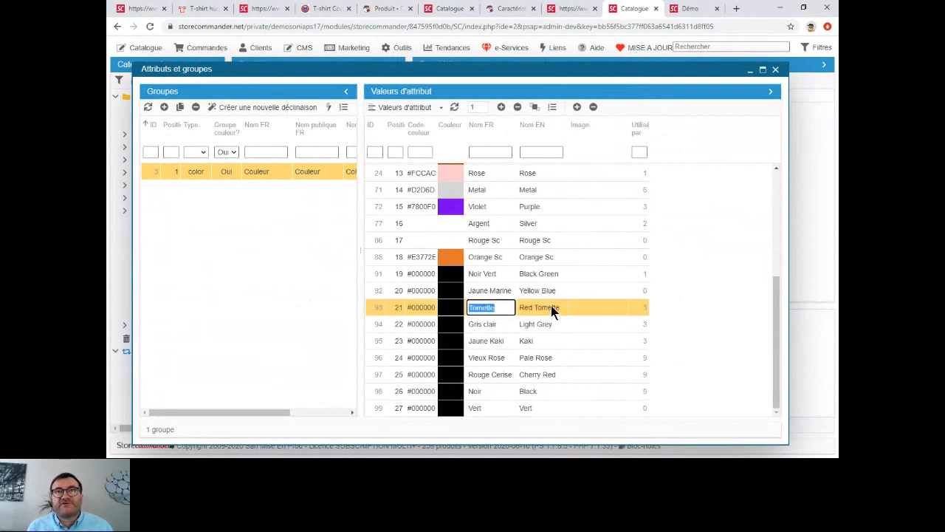
key("Tab")
left_click(543, 324)
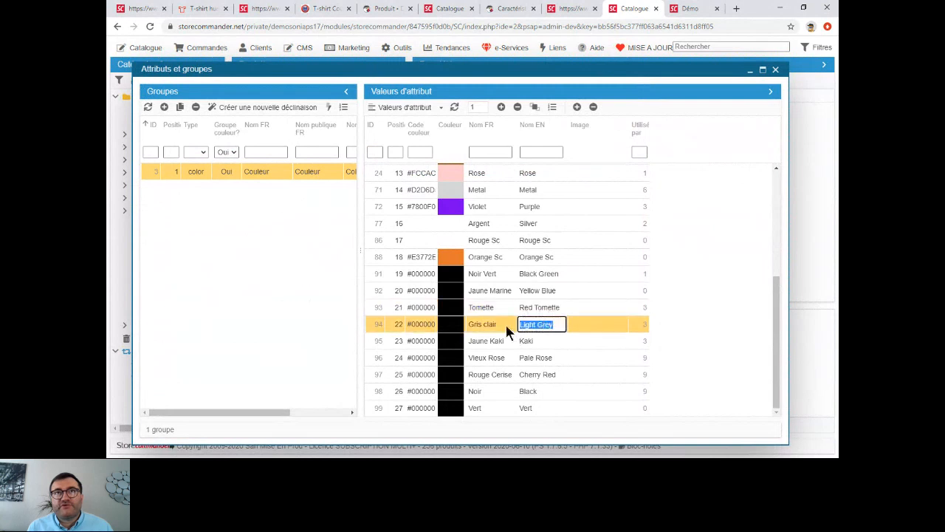
key("Escape")
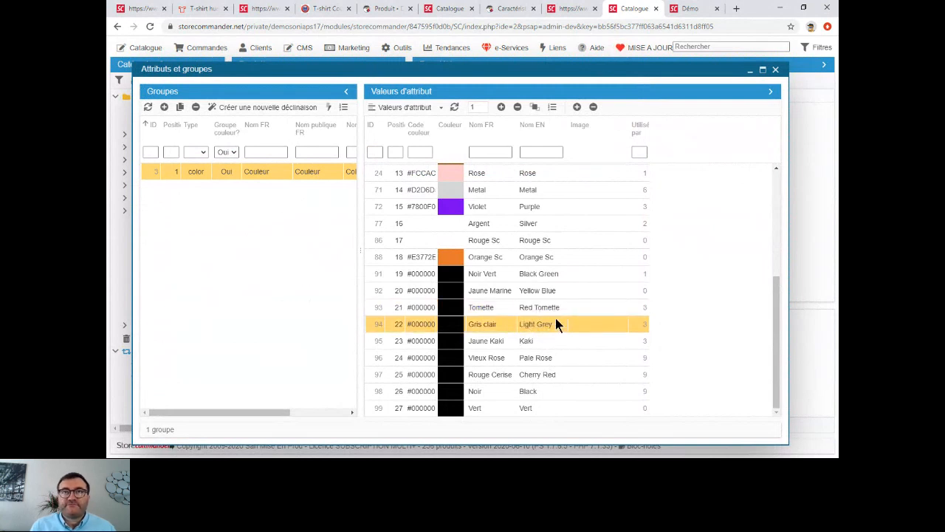
scroll(561, 266, "up", 5)
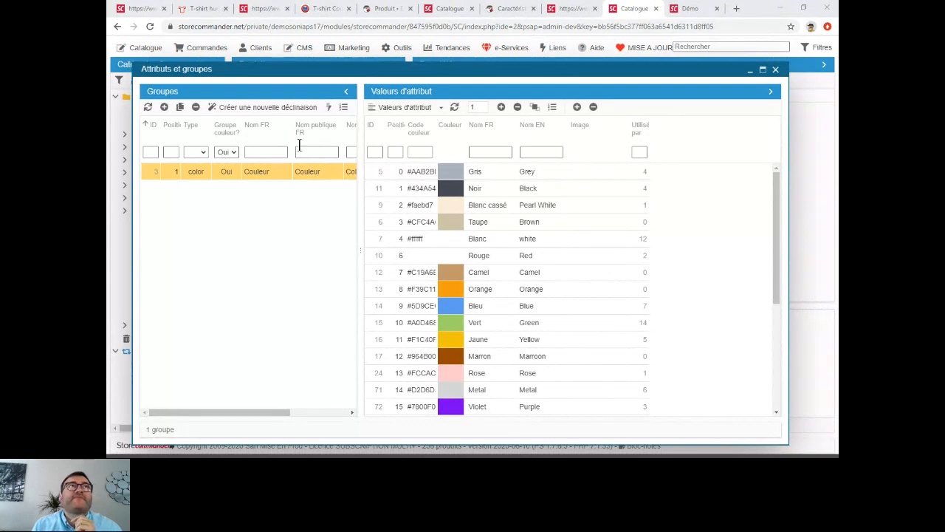
Step: Close the attribute manager, open the CSV export tool on the declinaison script and enlarge its mapping area
left_click(775, 71)
left_click(140, 47)
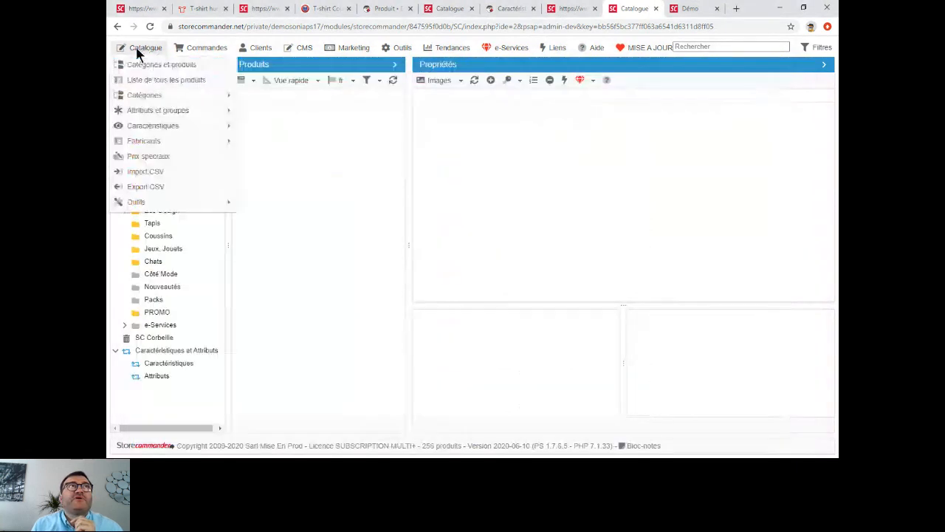
left_click(142, 185)
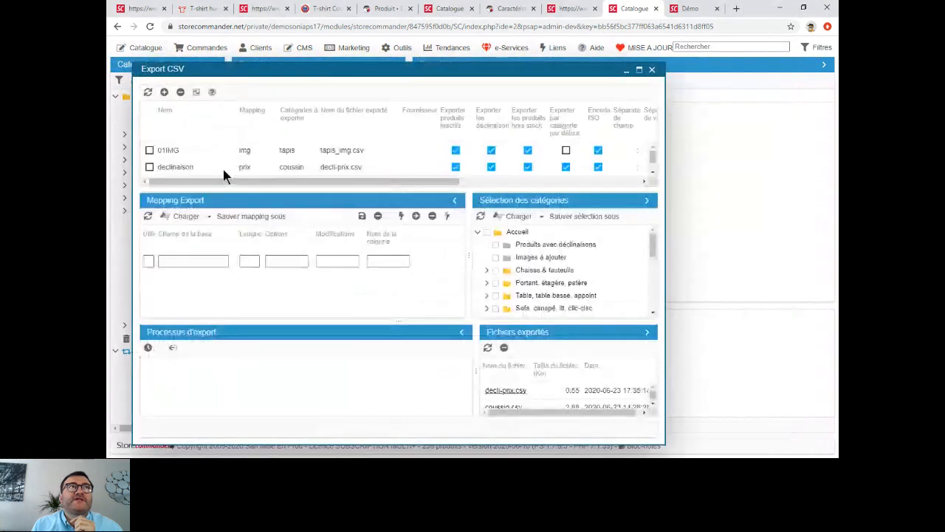
left_click(261, 166)
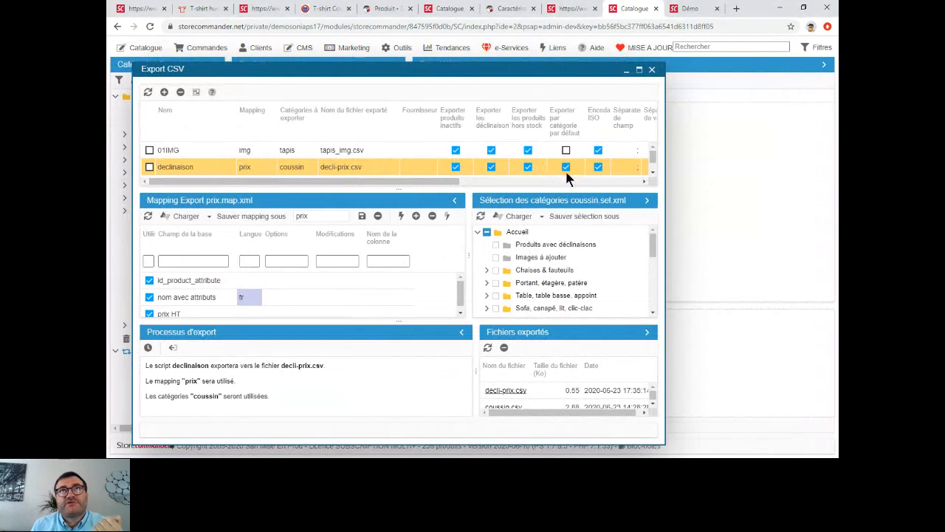
left_click_drag(446, 181, 382, 192)
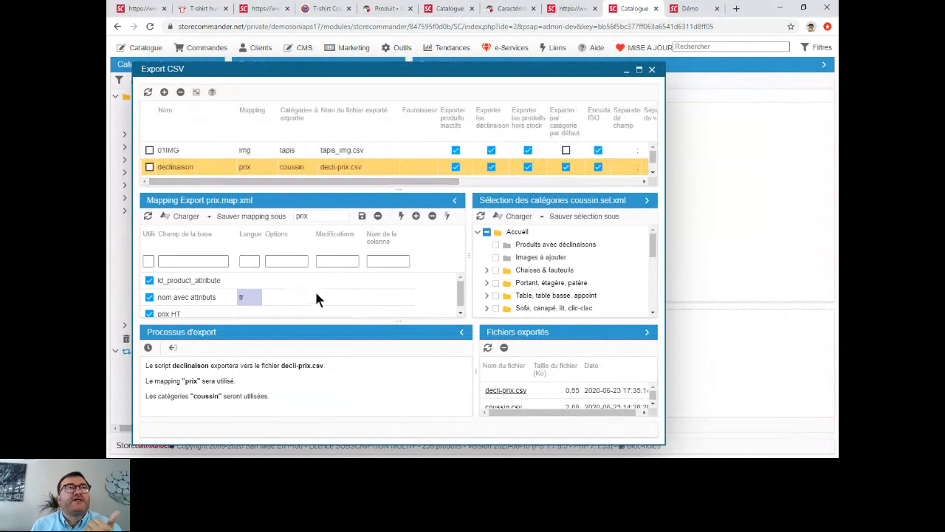
left_click_drag(330, 320, 332, 360)
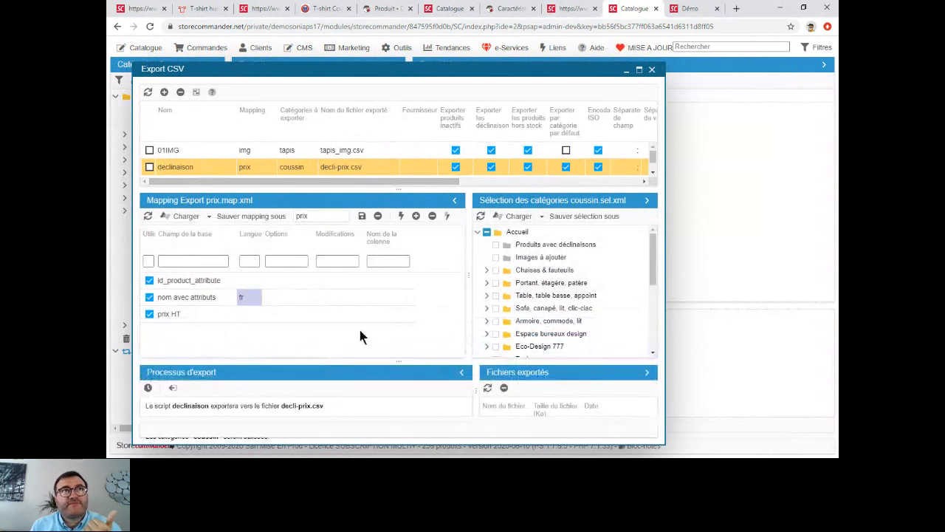
Step: Load all available fields into the prix export mapping and review the added attribute and characteristic rows
left_click(447, 216)
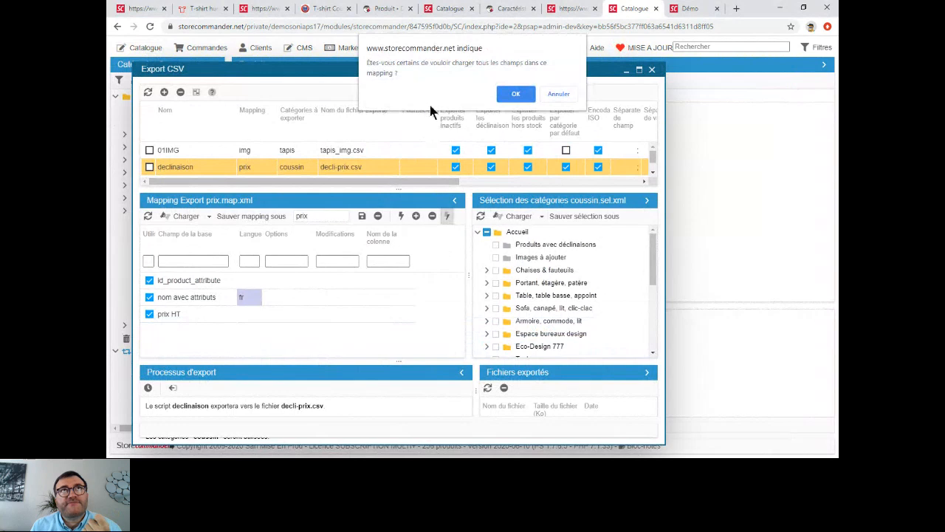
left_click(513, 94)
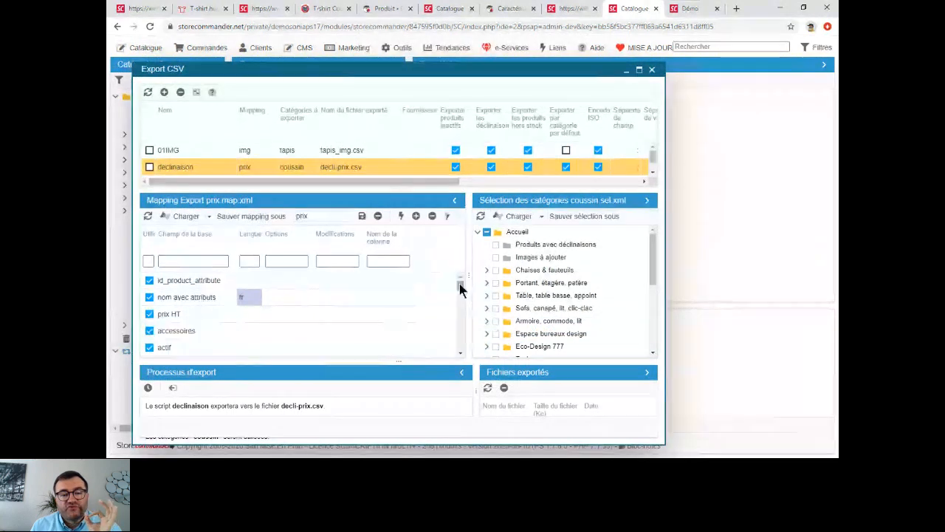
mouse_move(460, 287)
left_mouse_down()
mouse_move(461, 296)
mouse_move(459, 289)
left_mouse_up()
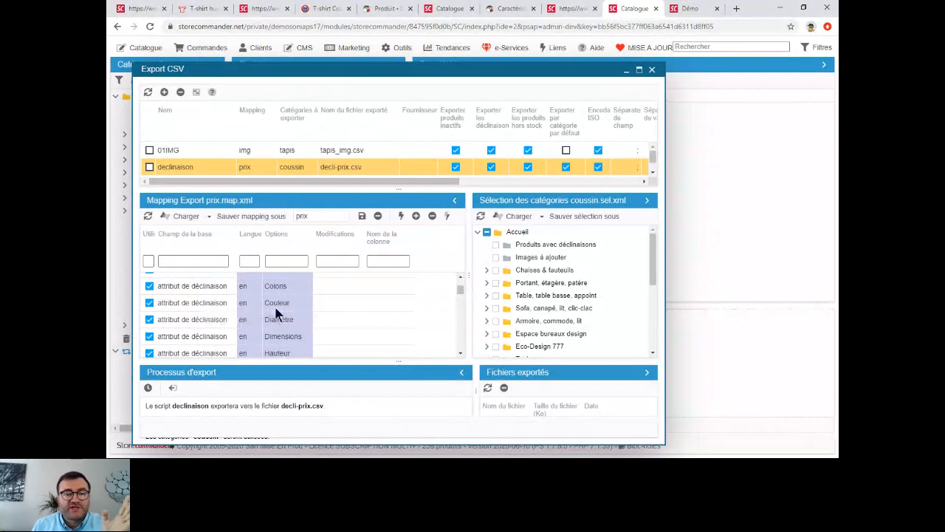
scroll(185, 313, "down", 2)
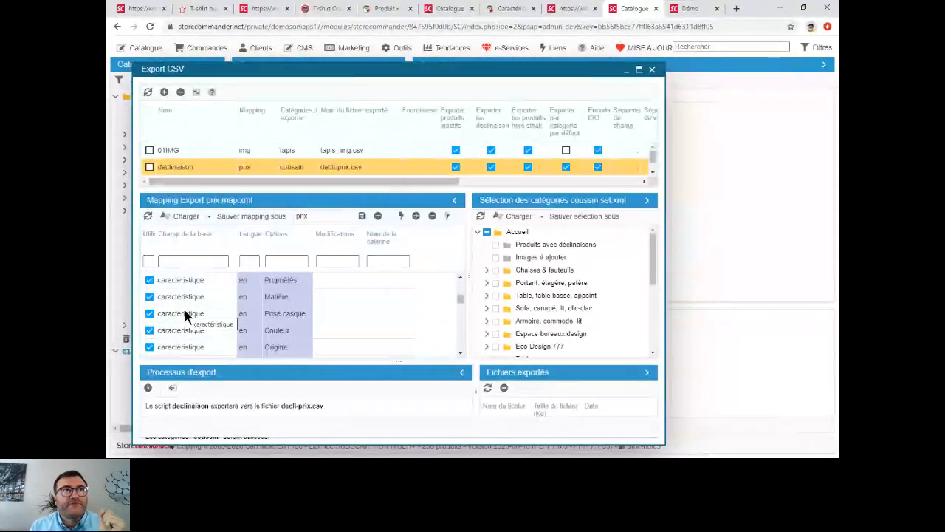
scroll(417, 319, "down", 2)
scroll(415, 316, "down", 2)
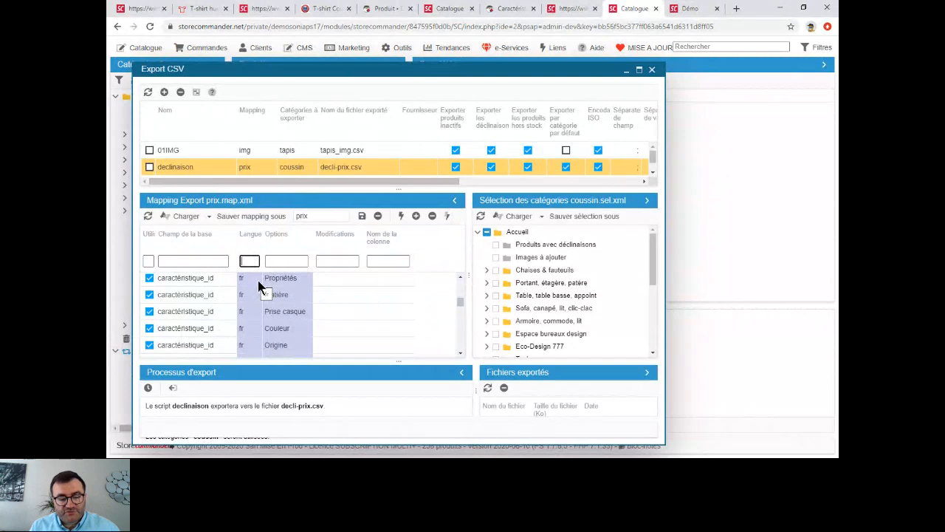
Step: Filter the prix export mapping by language en and delete all the English field rows
type("en")
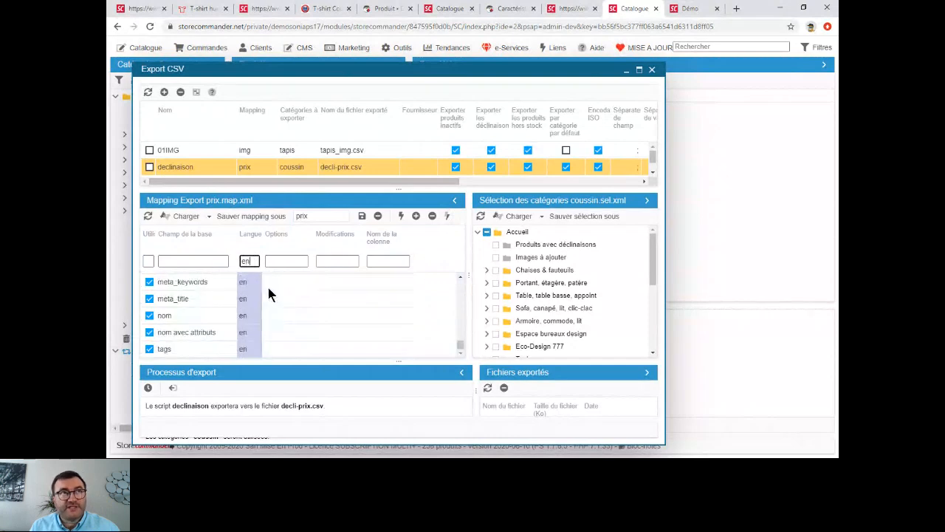
left_click(295, 281)
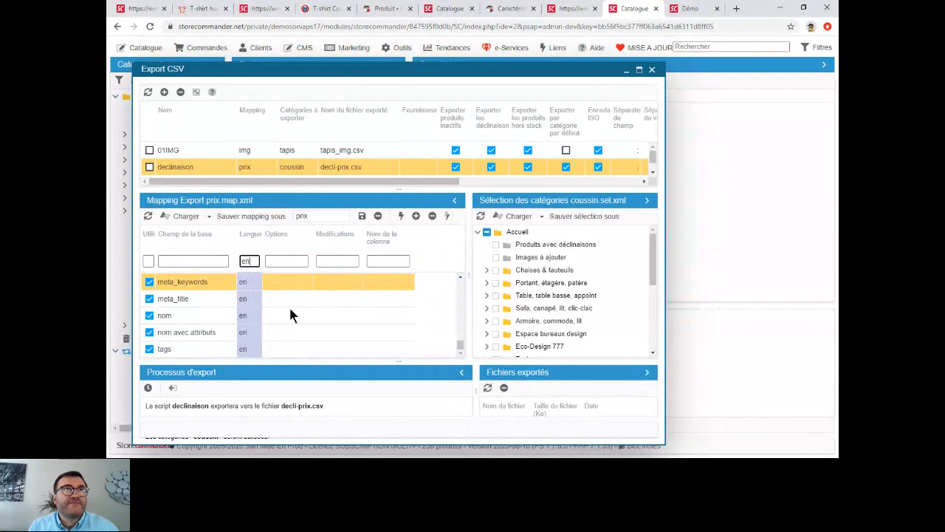
scroll(290, 316, "up", 3)
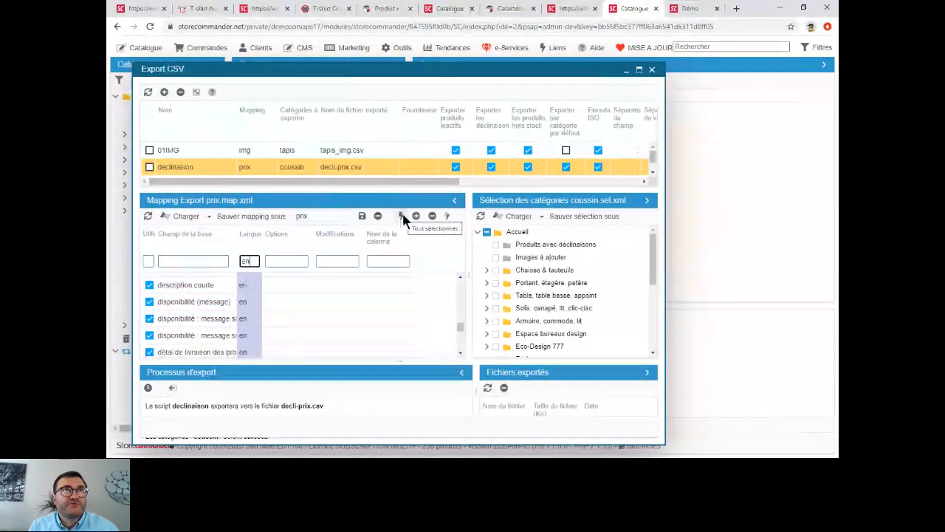
left_click(402, 217)
left_click(433, 218)
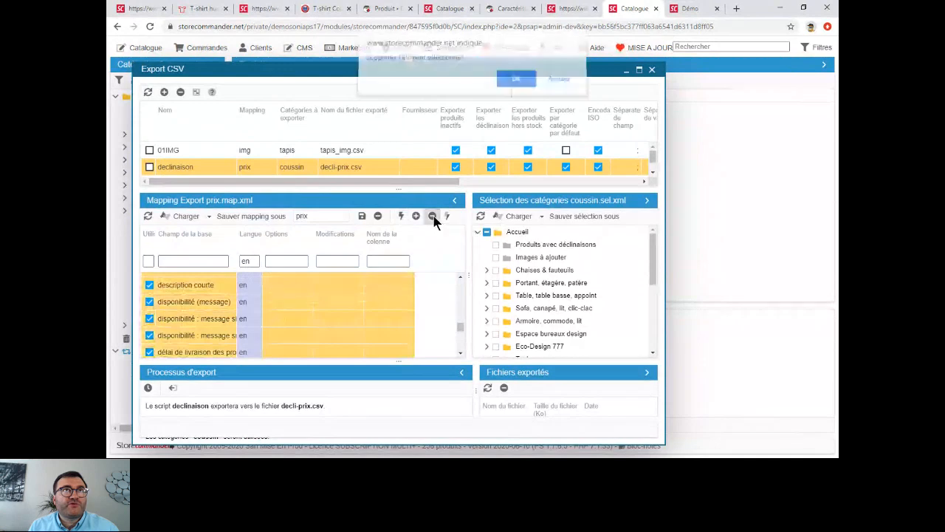
left_click(521, 80)
Step: Clear the language filter of the prix mapping and review the remaining rows, including the French characteristics
double_click(256, 262)
key("BackSpace")
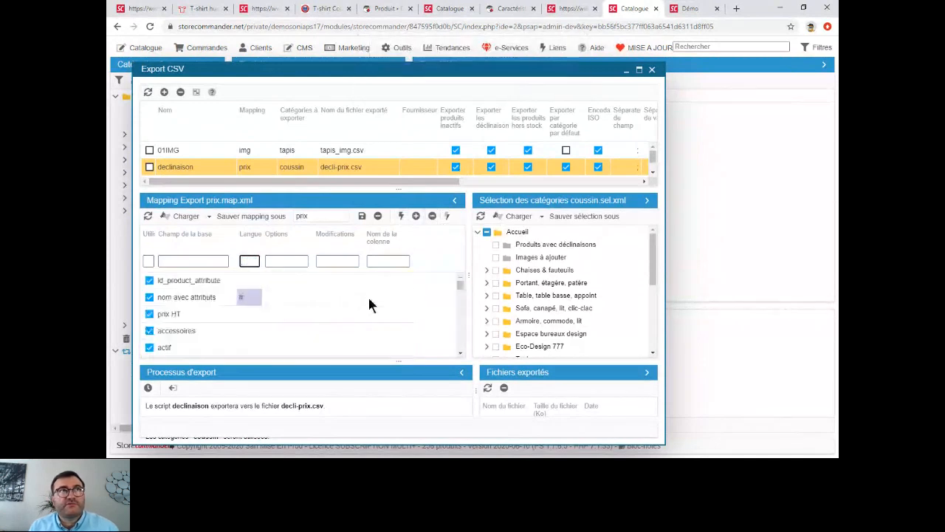
left_click_drag(458, 283, 460, 296)
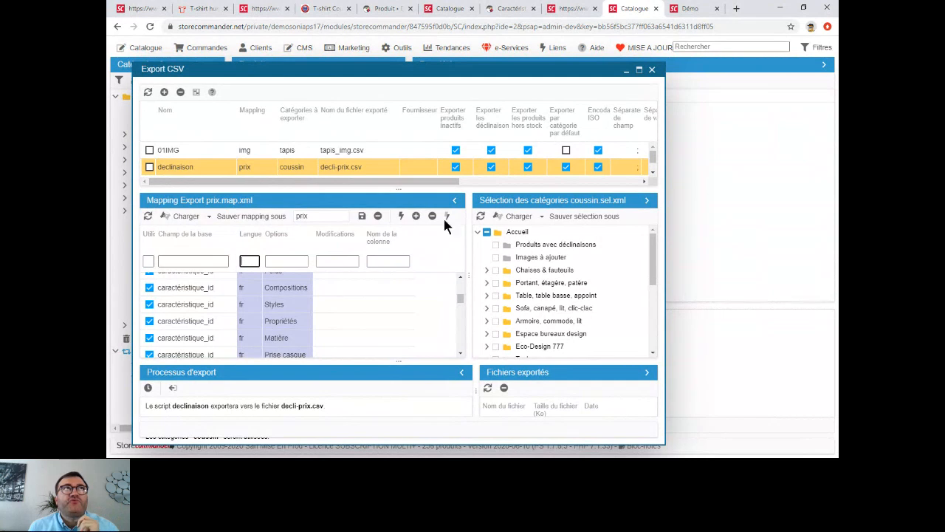
Step: Switch to the webinar outline, highlight its "Intro : de quoi parle-t-on ?" line and bring up the Bisou 98 T-shirt product page
left_click(137, 15)
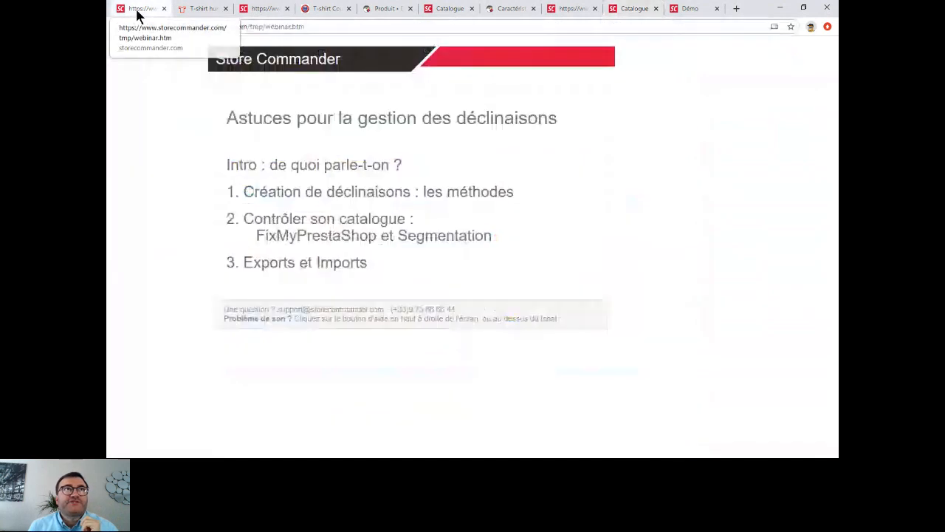
left_click_drag(227, 164, 405, 173)
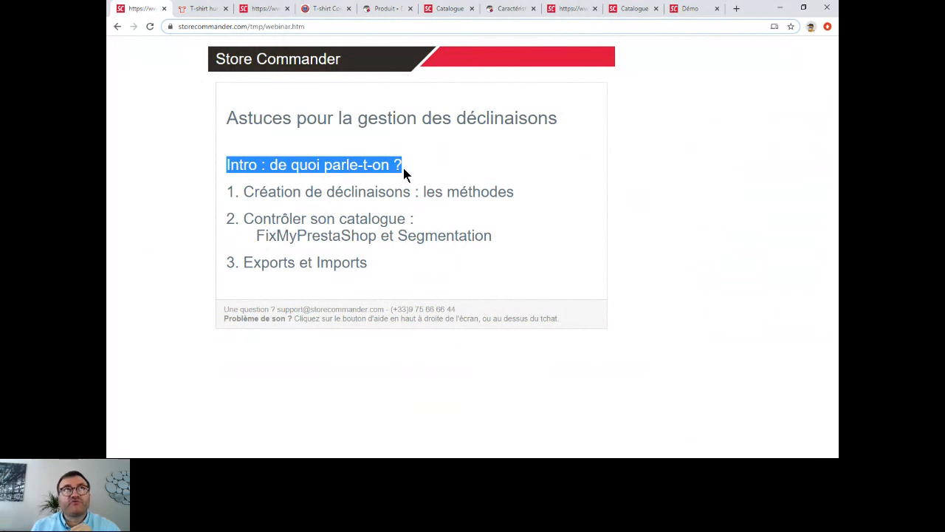
left_click(327, 11)
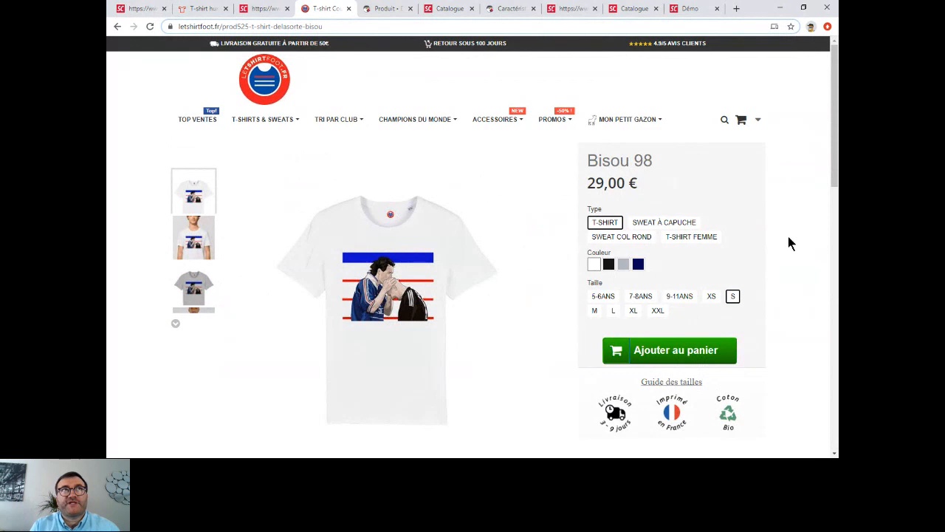
Step: Return to the webinar outline and highlight "Création de déclinaisons : les méthodes", followed by the "Contrôler son catalogue" heading
left_click(136, 8)
left_click(249, 187)
left_click_drag(243, 191, 522, 196)
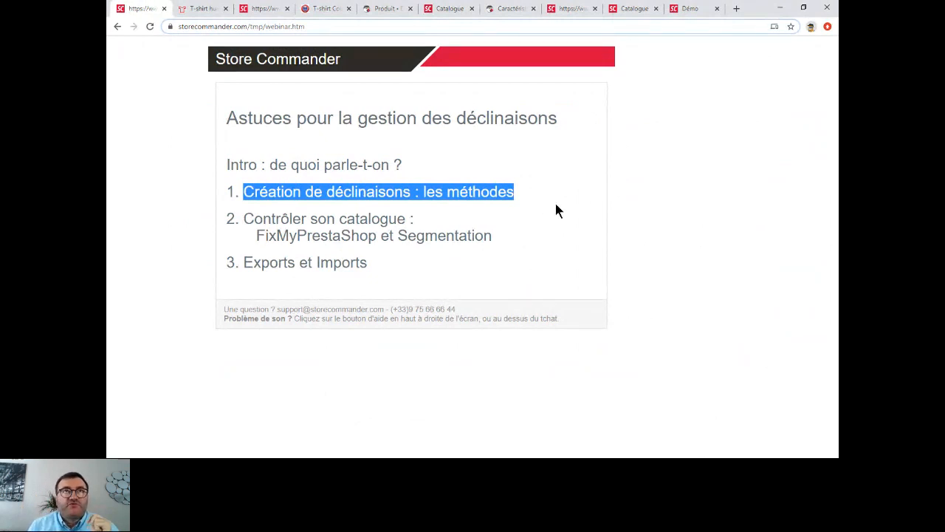
left_click(263, 217)
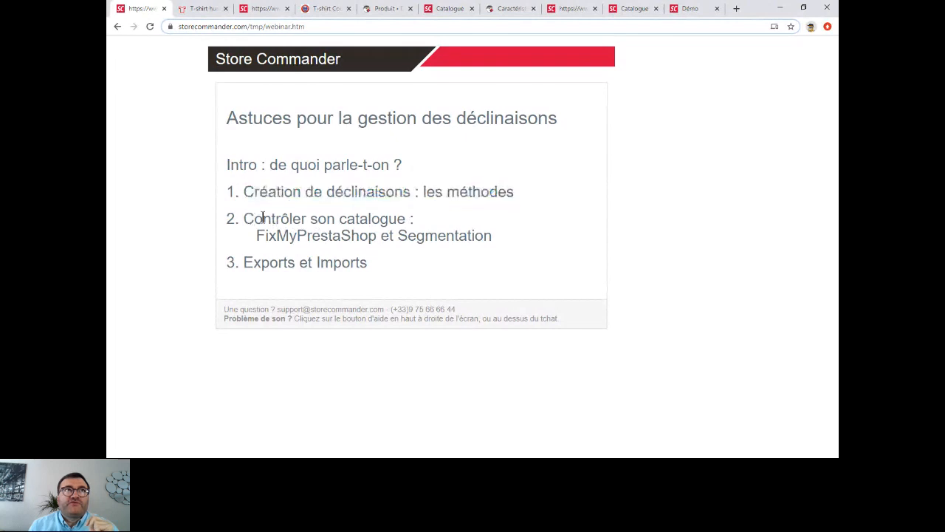
left_click_drag(262, 217, 425, 218)
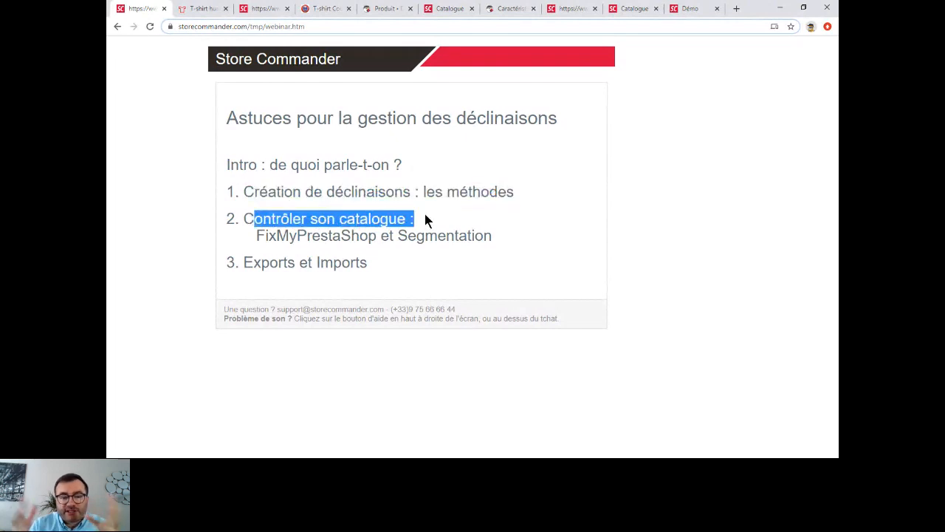